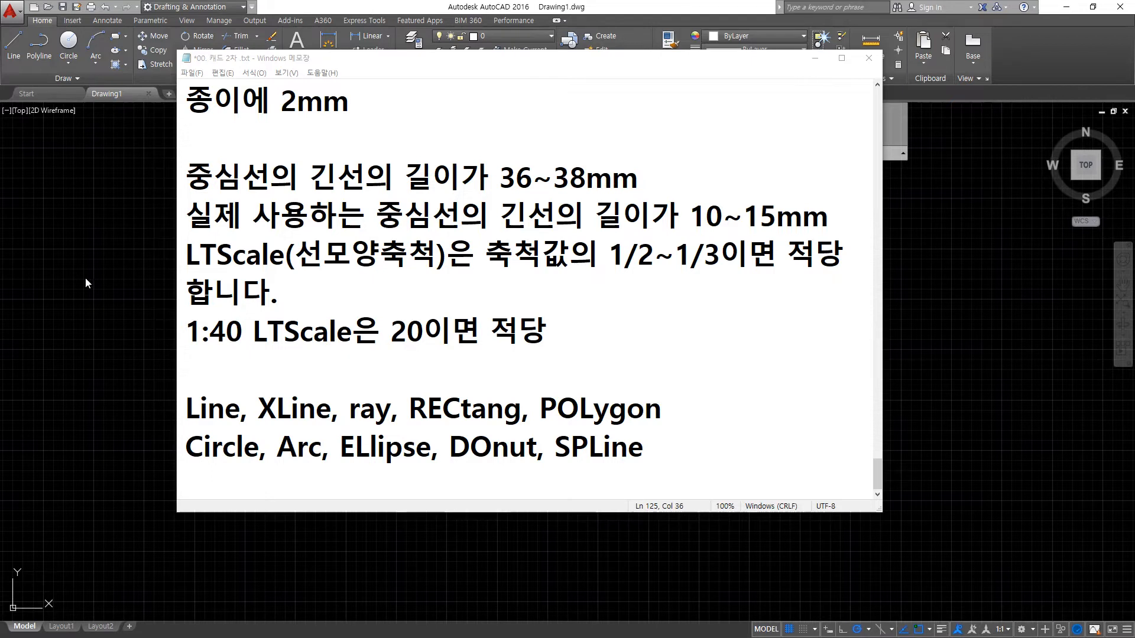
- Add the Korean meanings to the command notes: "(무한선)" after XLine and "(반무한선)" after ray
click(323, 417)
key(Right)
text((an)
key(BackSpace)
key(BackSpace)
key(Hangul)
text(무한선))
key(Right)
key(Right)
key(Right)
key(Right)
key(Right)
text((반무한ㅅ)
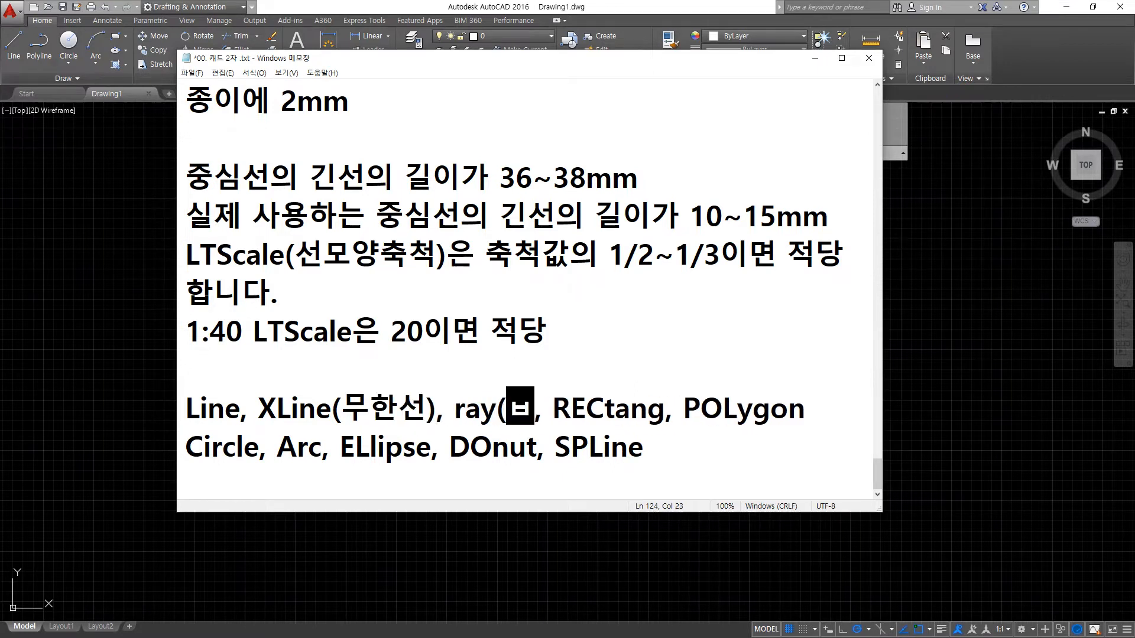
text(선))
- Add "(사각형)" after RECtang and "(정다각형)" after POLygon in the command notes
key(End)
key(Left)
key(Left)
text((사)
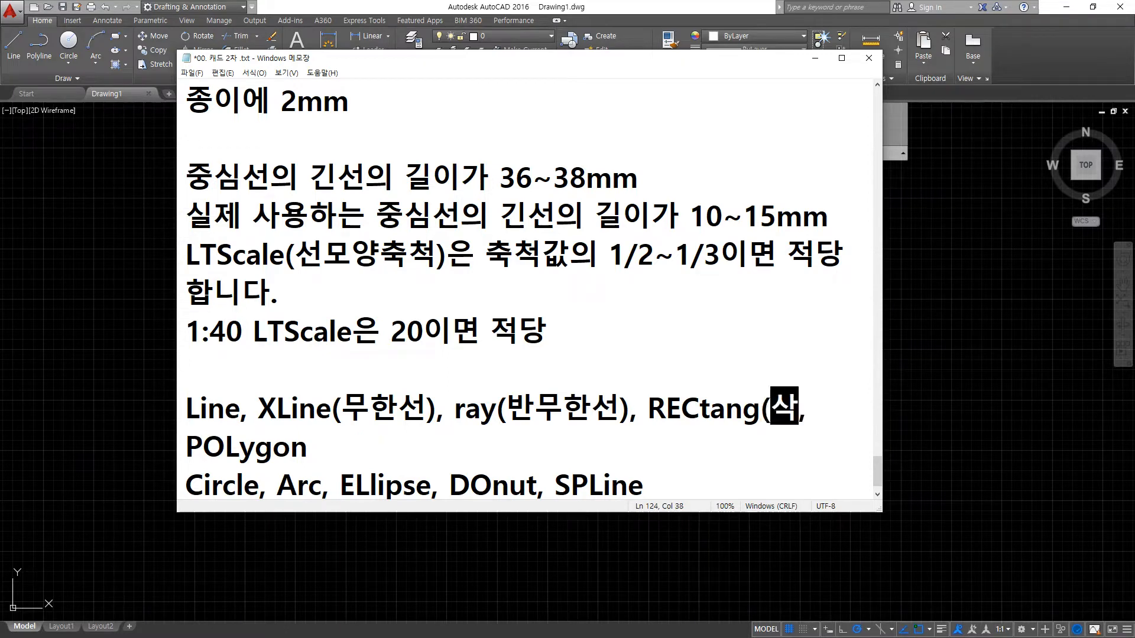
text(각형))
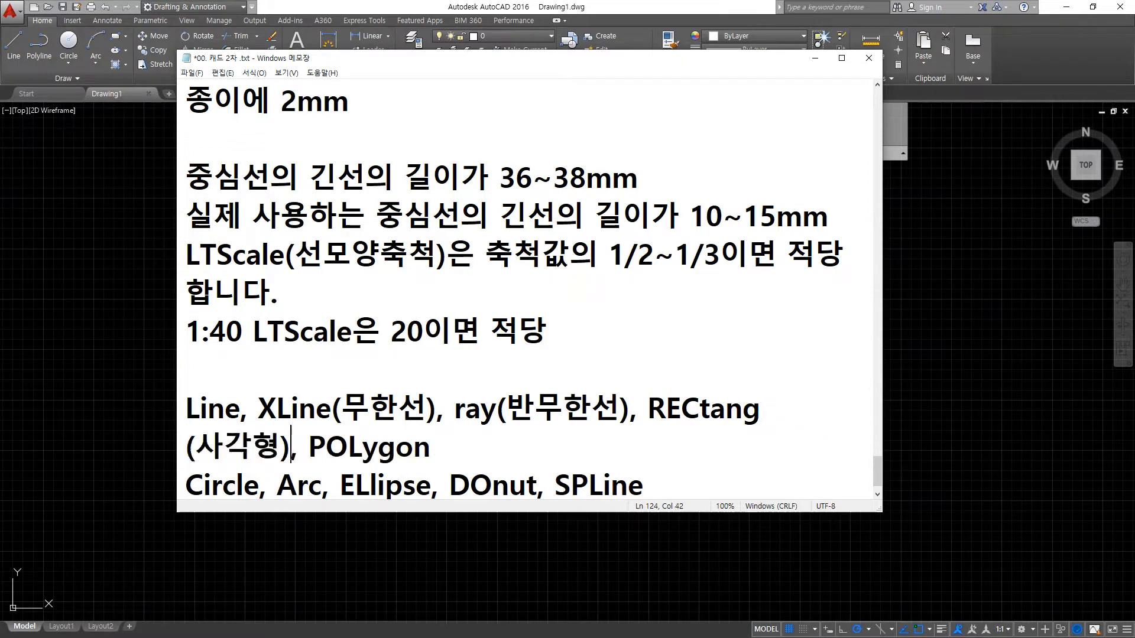
scroll(299, 443, down, 1)
key(End)
text((정다각형))
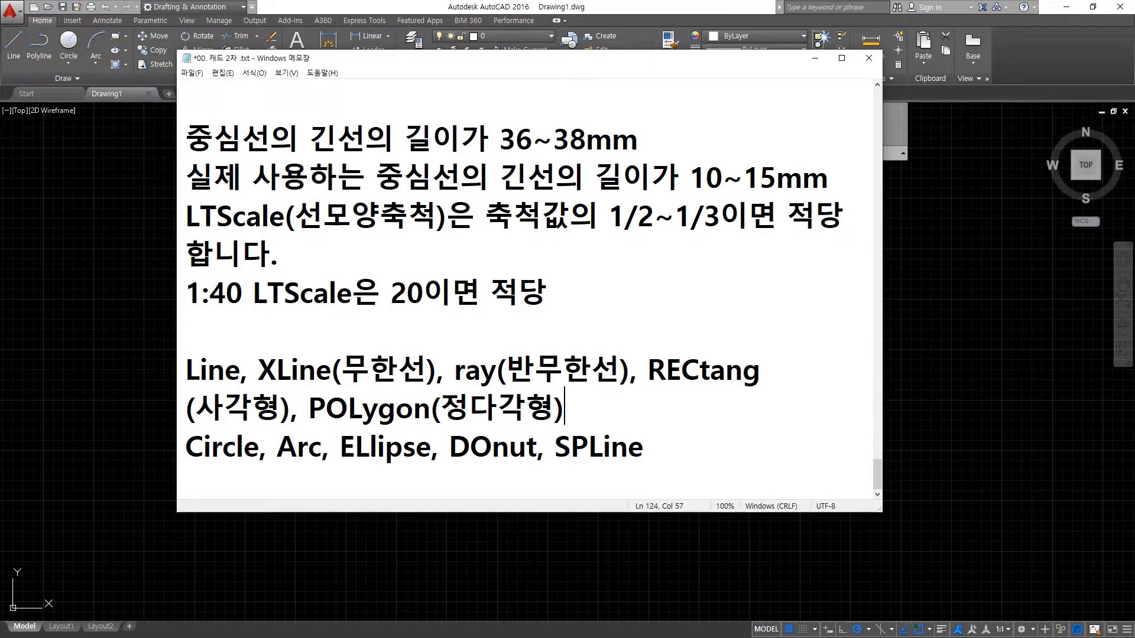
- Switch to AutoCAD, keep the full set of Draw tools pinned open, and turn on lineweight display
click(78, 193)
click(72, 79)
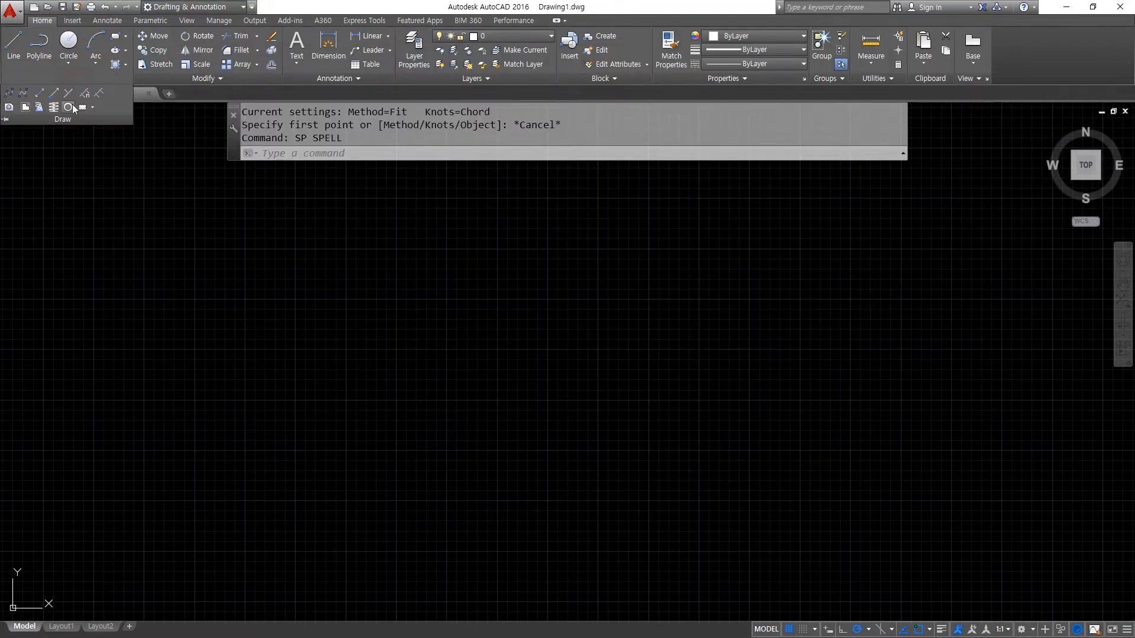
click(6, 120)
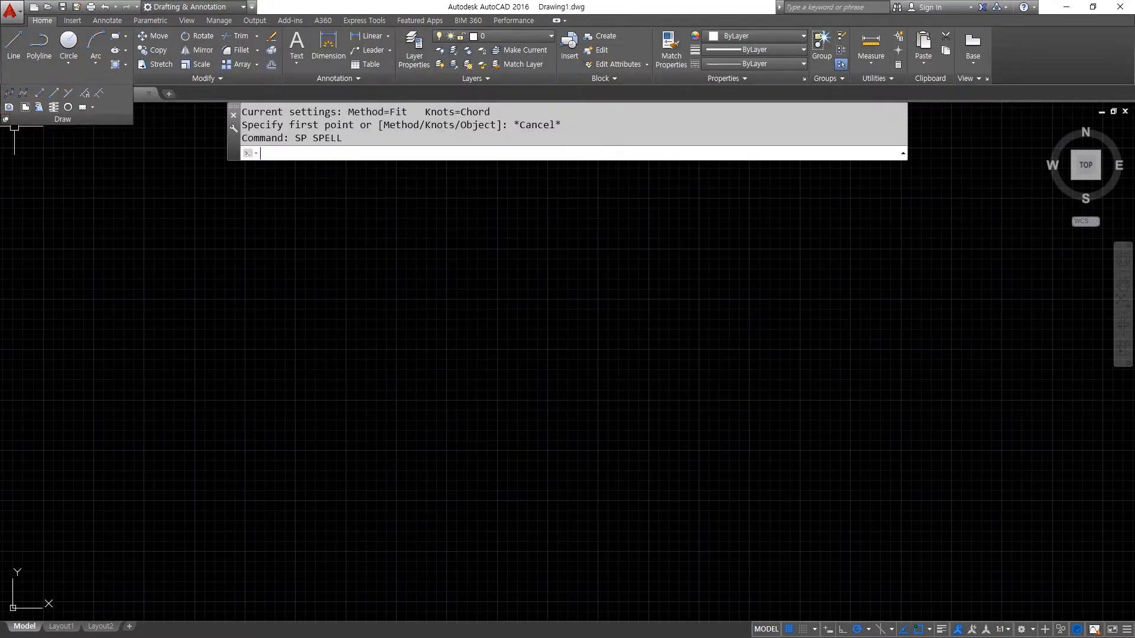
mouse_move(72, 79)
mouse_down()
mouse_move(60, 123)
mouse_move(3, 118)
mouse_move(14, 133)
mouse_move(43, 133)
mouse_move(40, 102)
mouse_move(70, 80)
mouse_move(28, 124)
mouse_move(3, 124)
mouse_move(16, 101)
mouse_move(52, 94)
mouse_up()
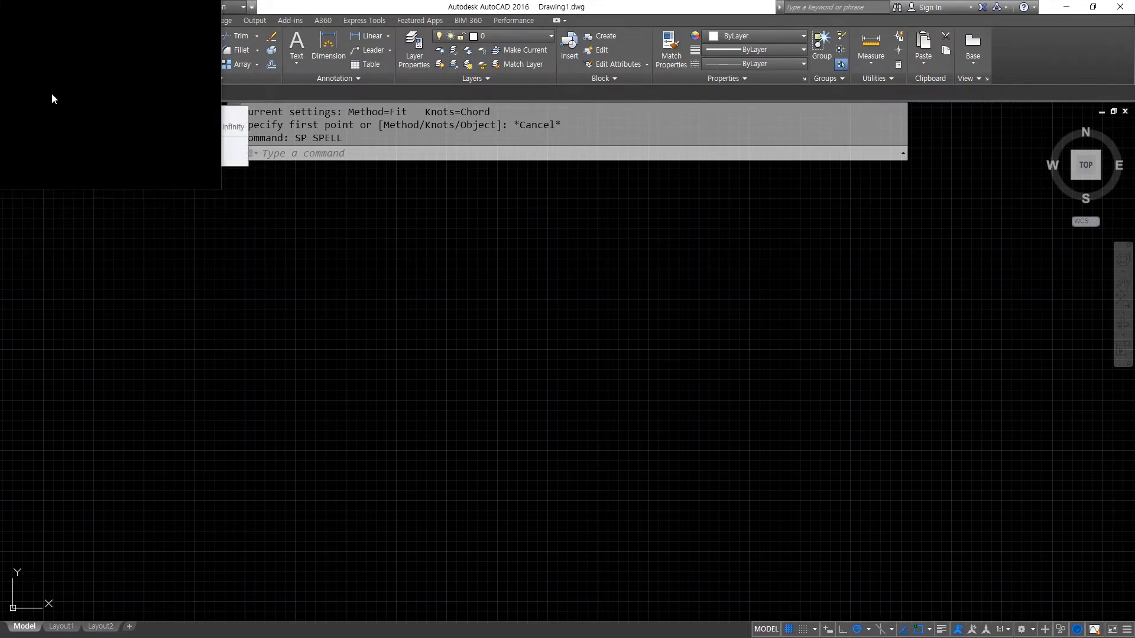
key(super+Escape)
click(941, 629)
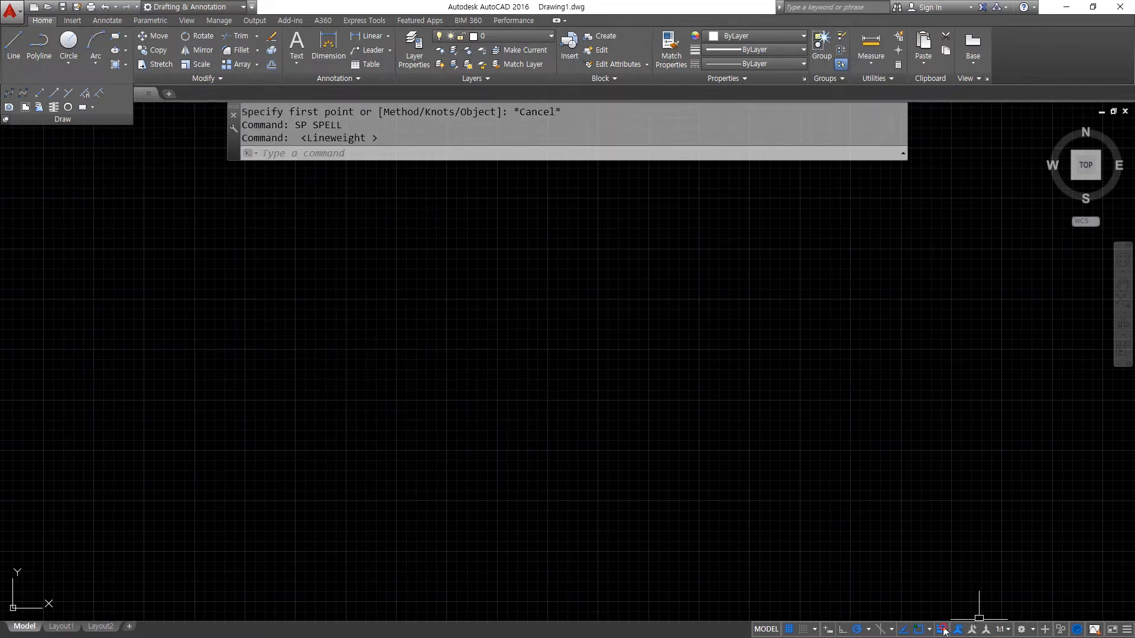
- Draw six construction lines with XLINE through one common point at 0, 30, 60, 90, 120 and 150 degrees
text(xl)
key(Return)
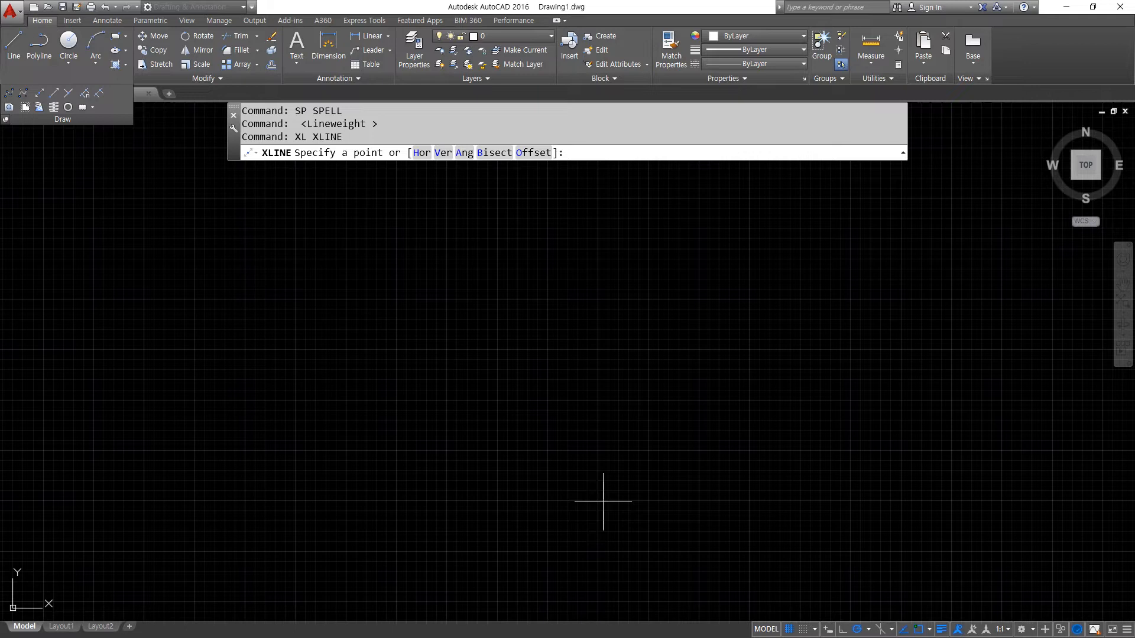
click(481, 319)
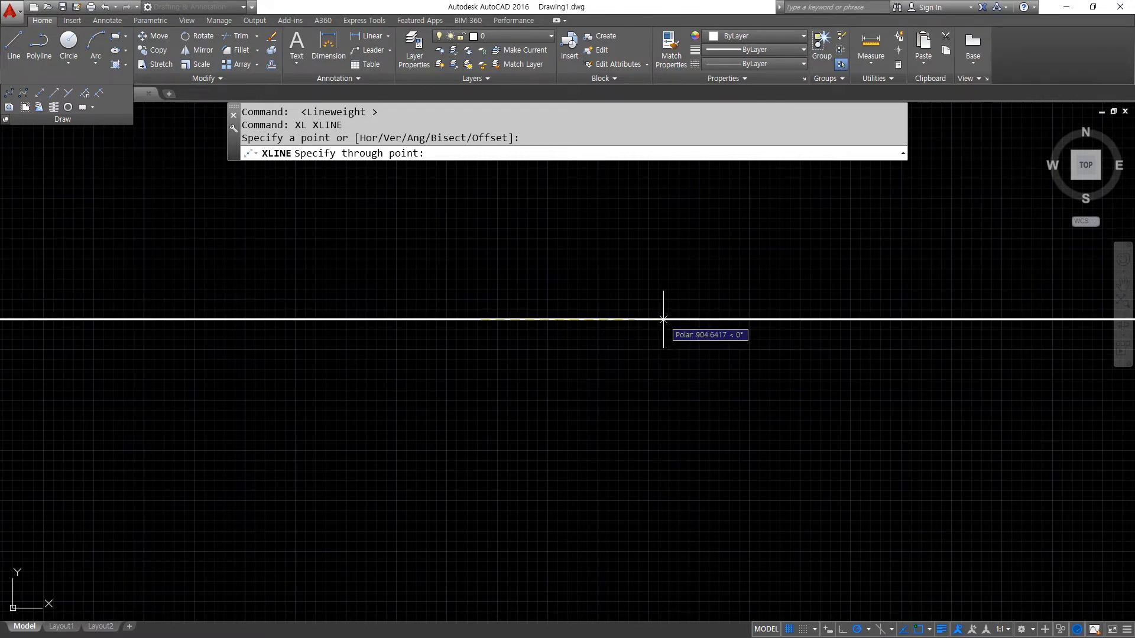
click(663, 320)
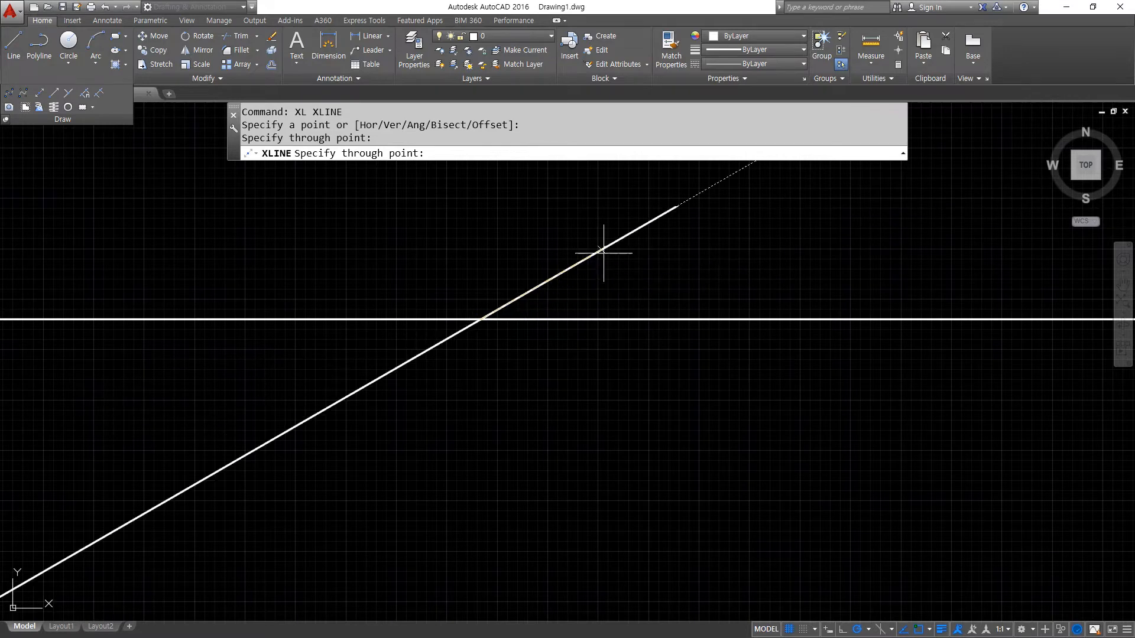
click(582, 262)
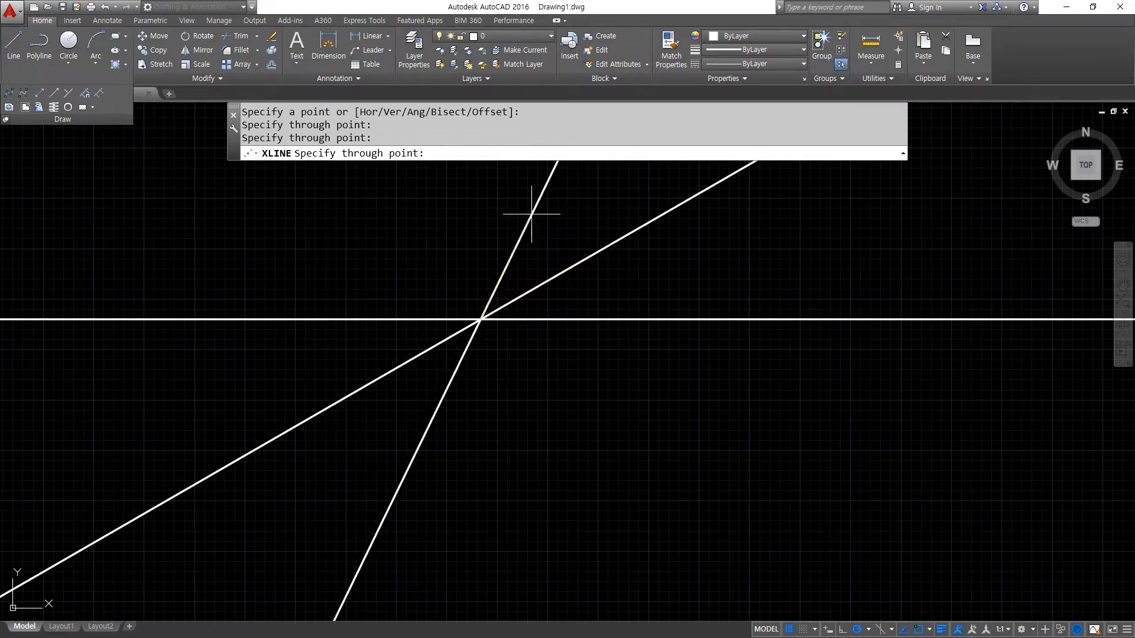
click(535, 230)
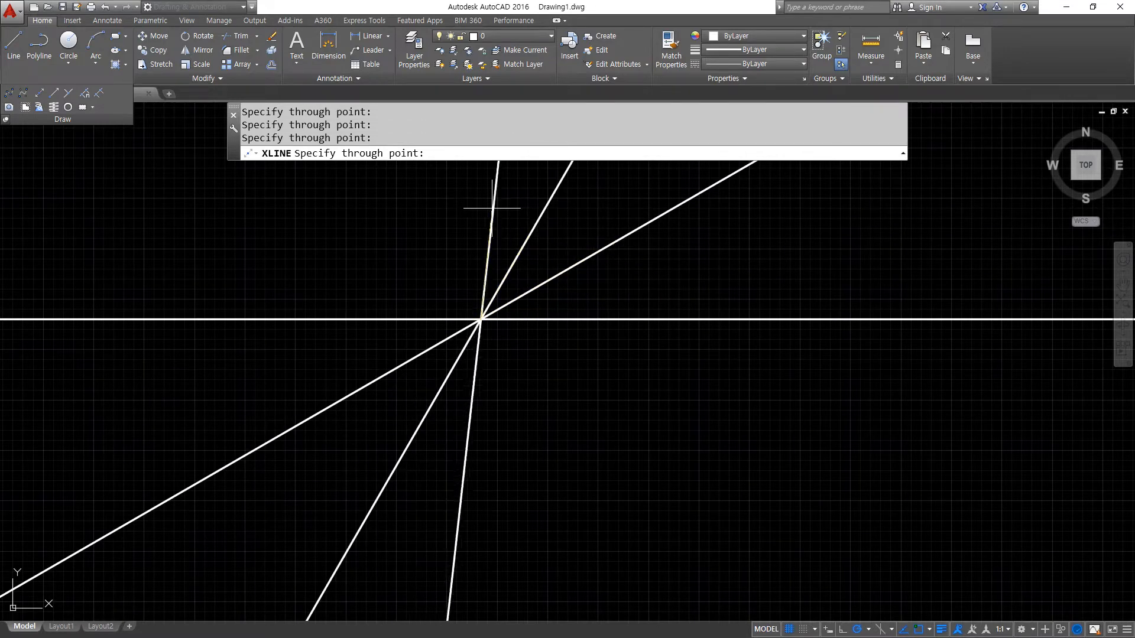
click(481, 232)
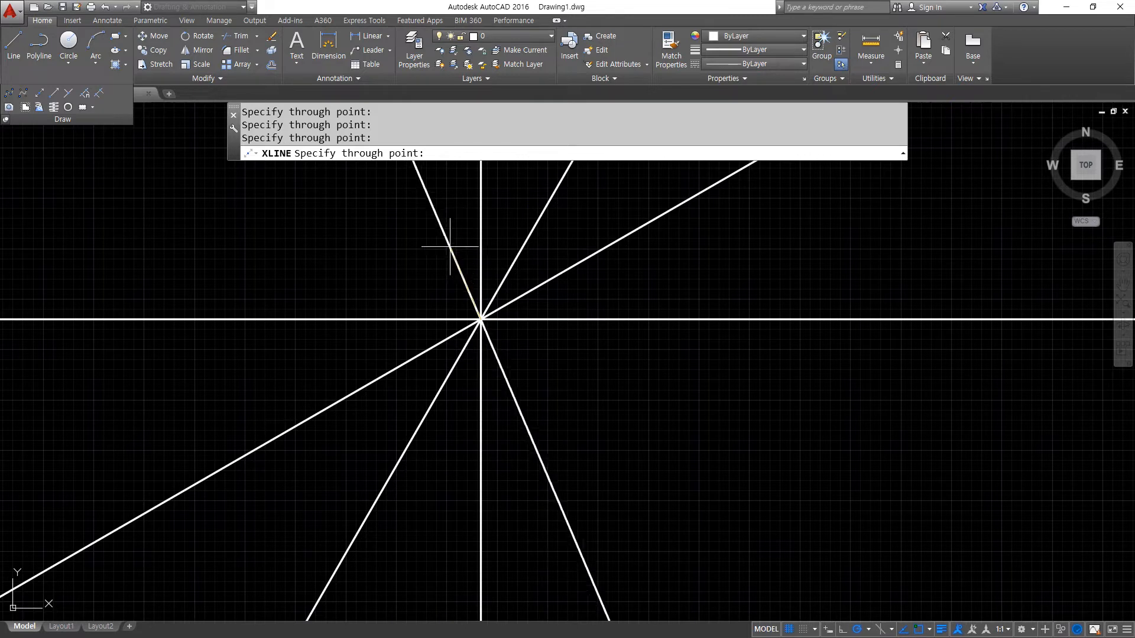
click(420, 223)
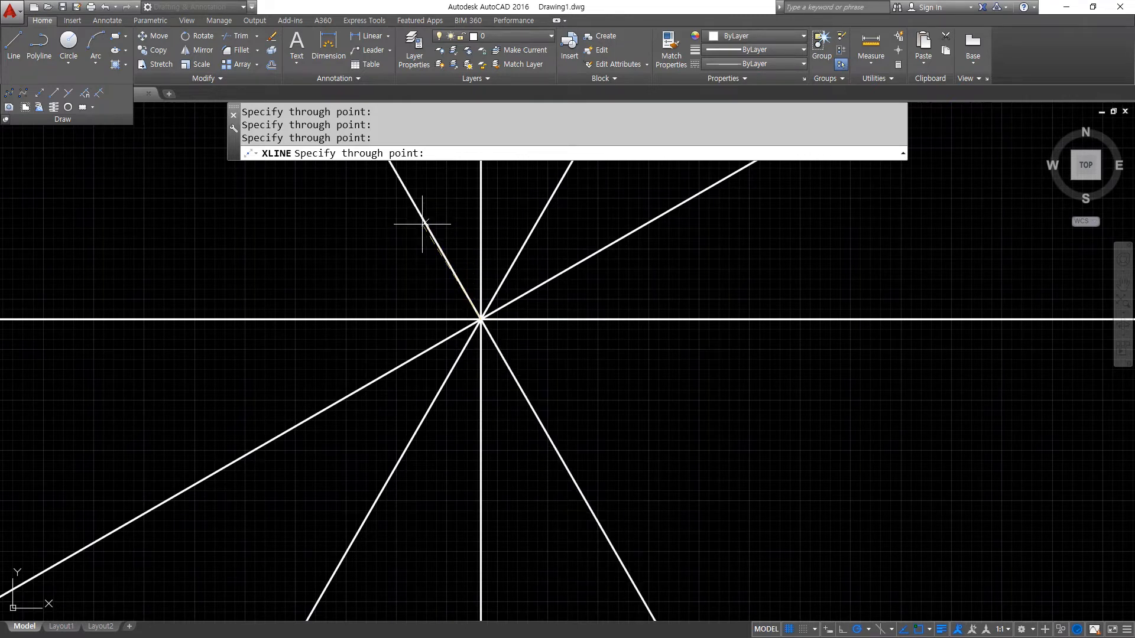
click(393, 274)
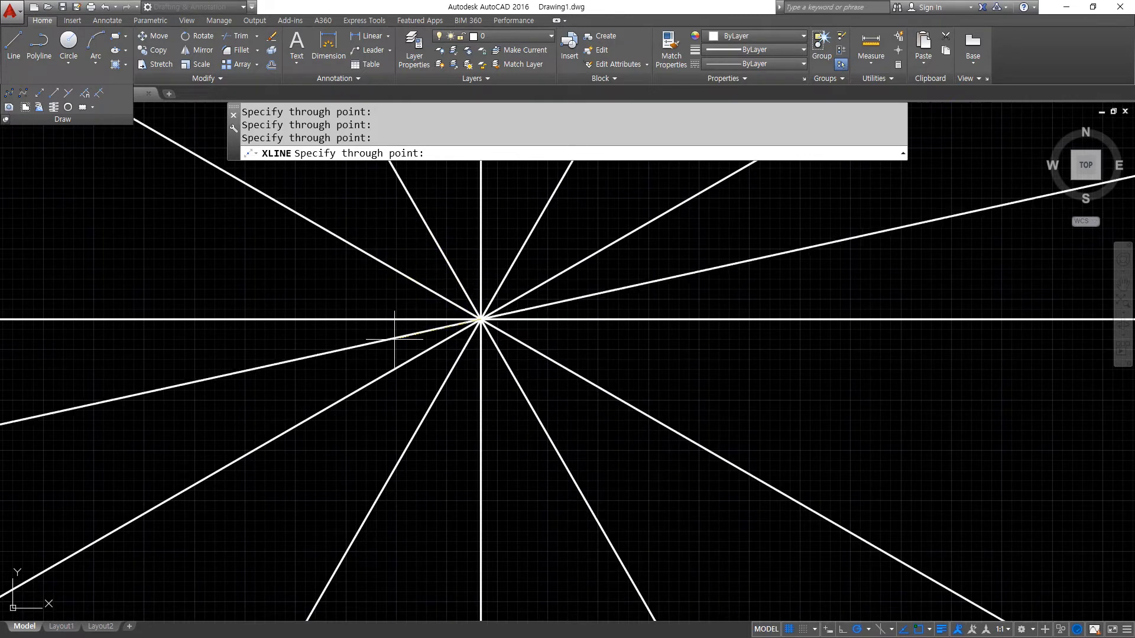
scroll(392, 339, down, 4)
middle_drag(397, 338, 380, 393)
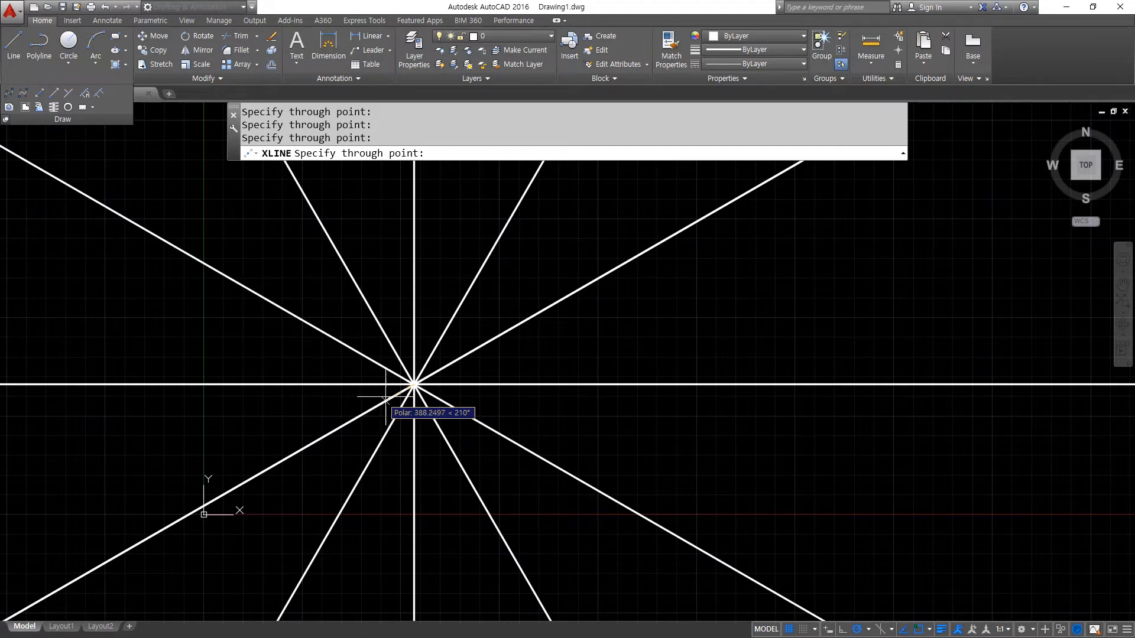
scroll(382, 397, down, 1)
scroll(406, 396, up, 6)
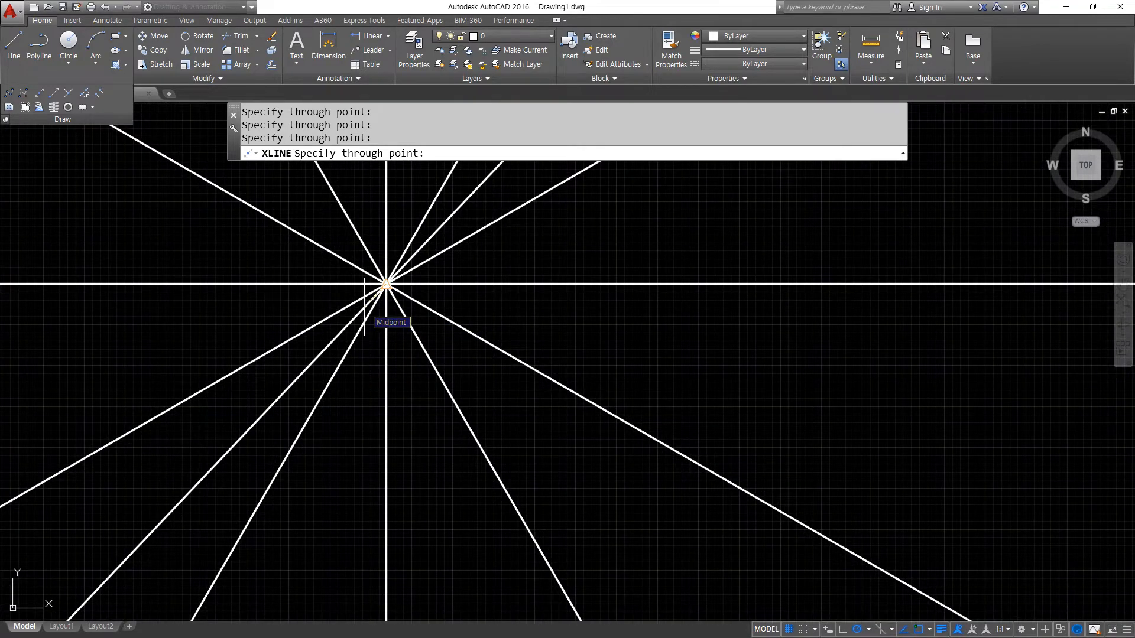
key(Escape)
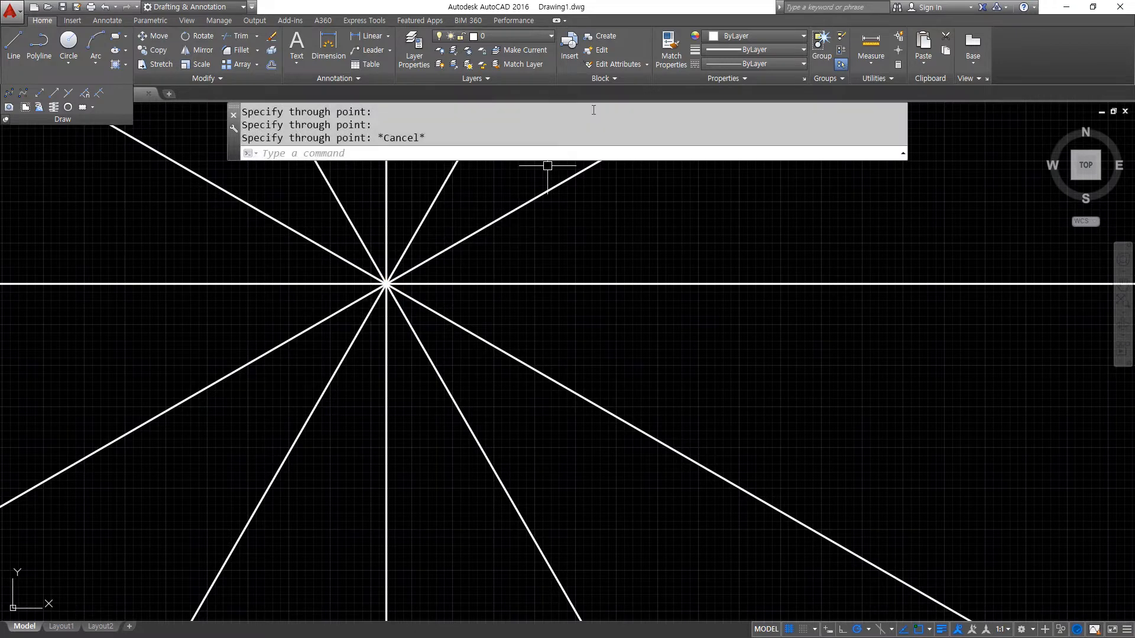
- Consult the reference drawing of the circular plates in the browser, move it aside, and check the polar tracking settings
key(alt+Tab)
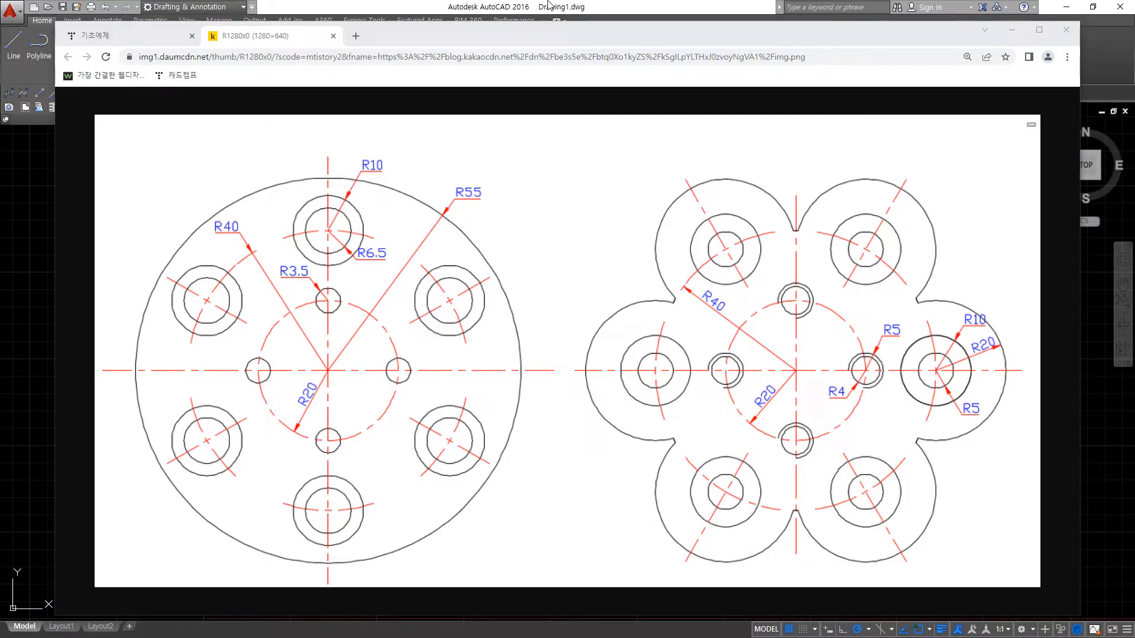
drag(602, 26, 0, 73)
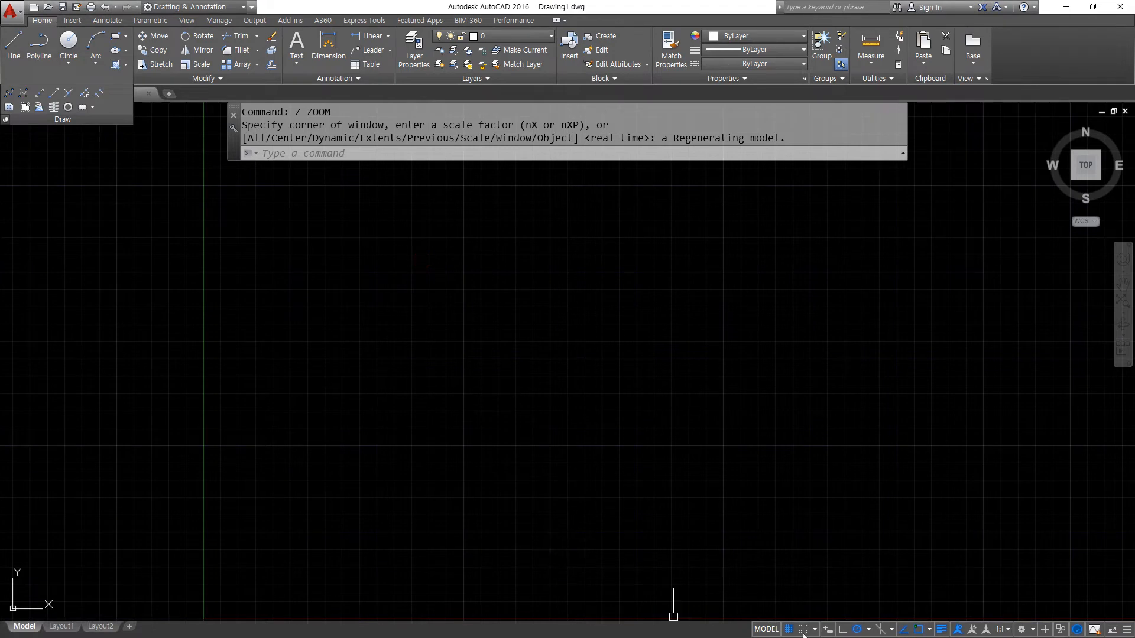
click(868, 630)
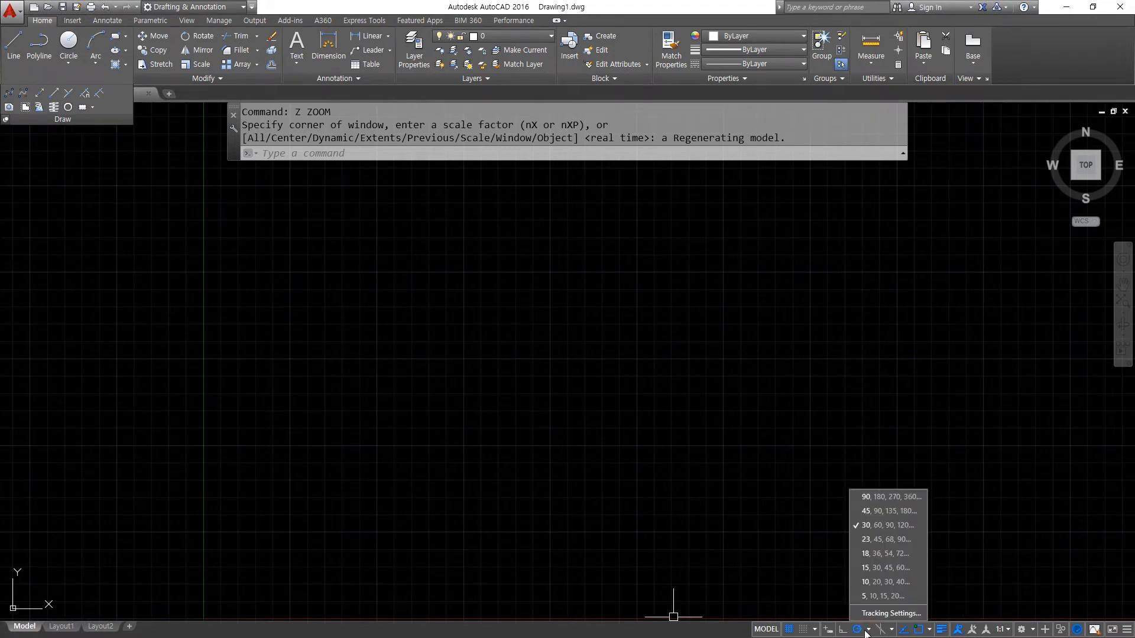
click(868, 615)
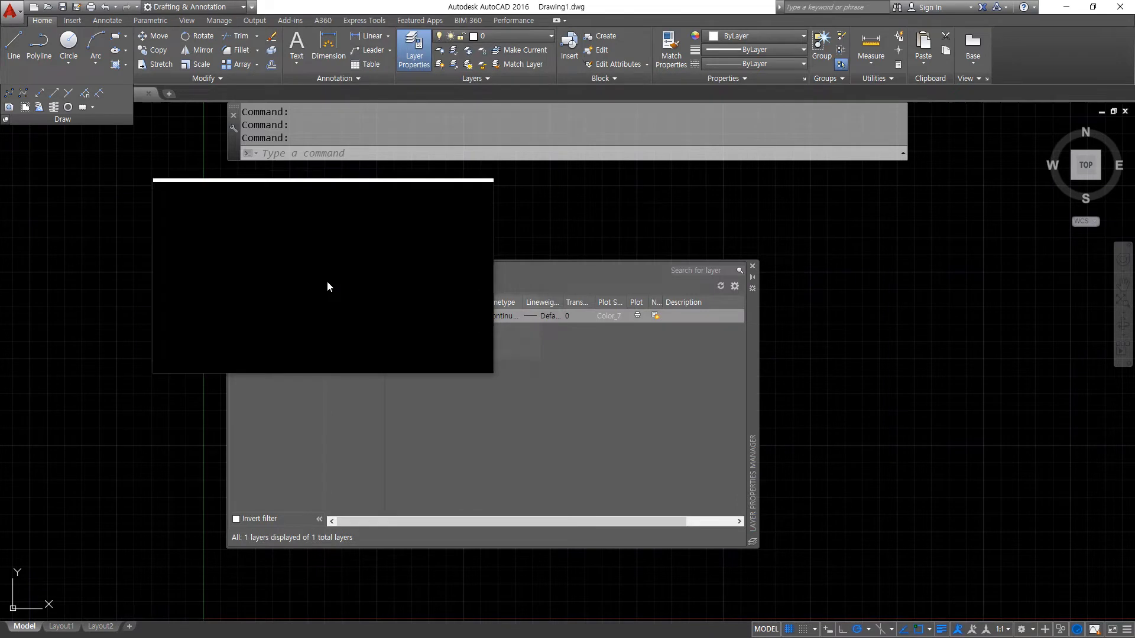
- Create a layer named "cen" with the colour red and the loaded CENTER linetype
click(331, 286)
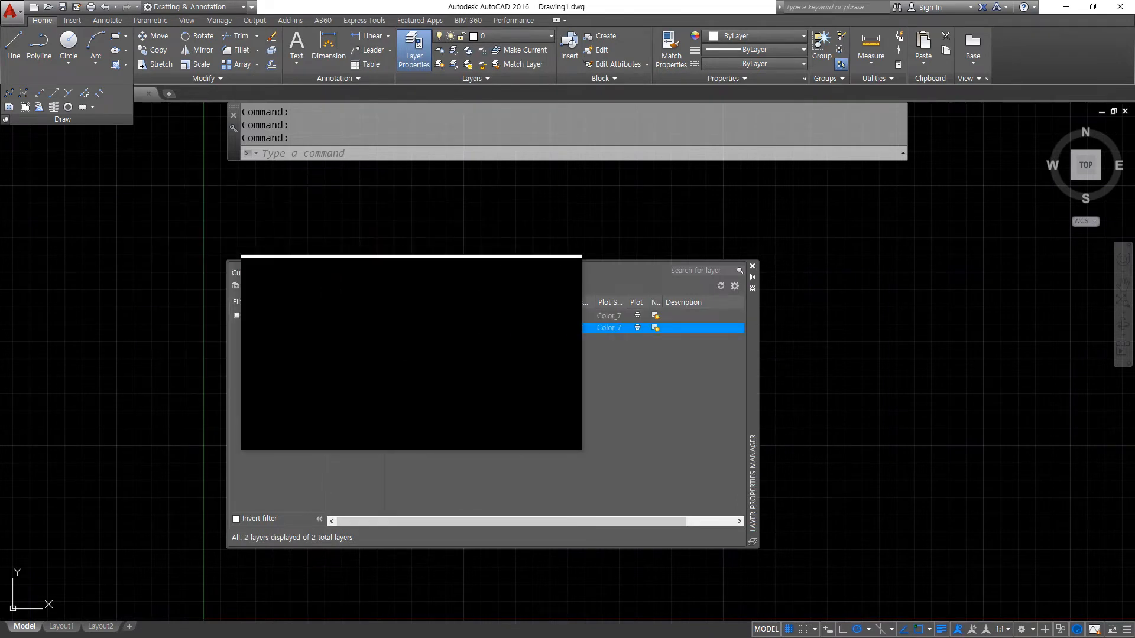
click(467, 328)
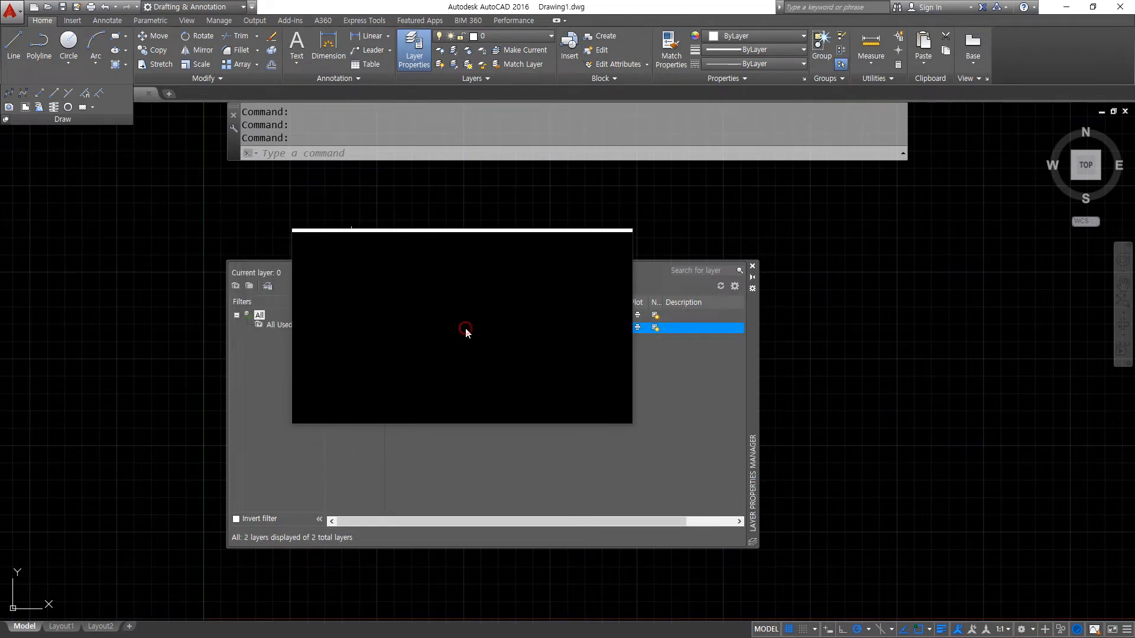
key(Escape)
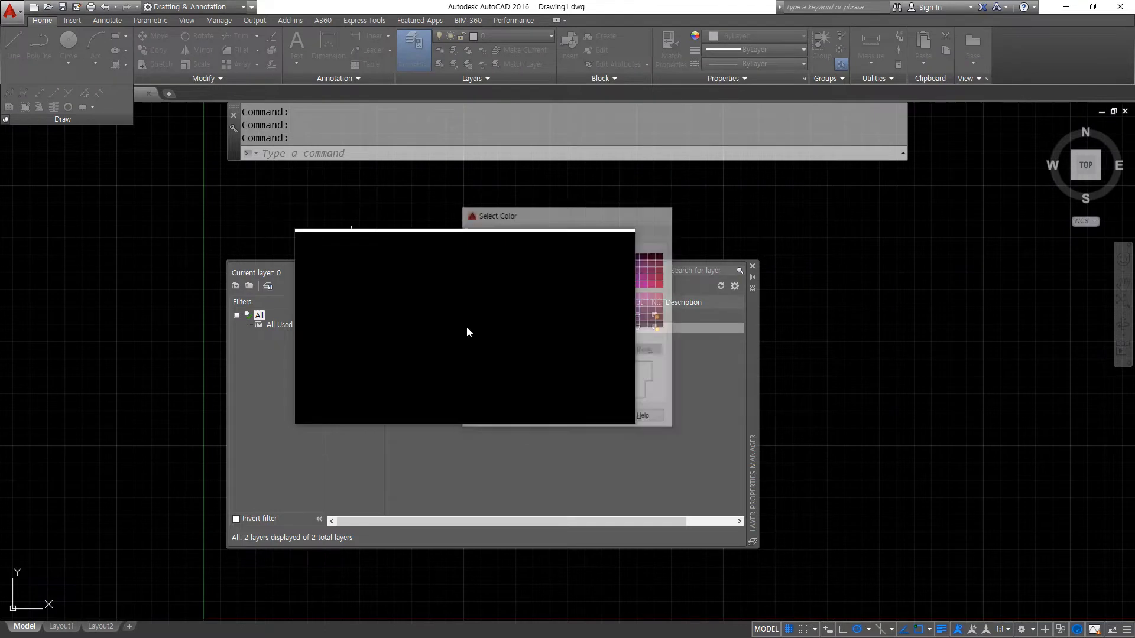
click(502, 329)
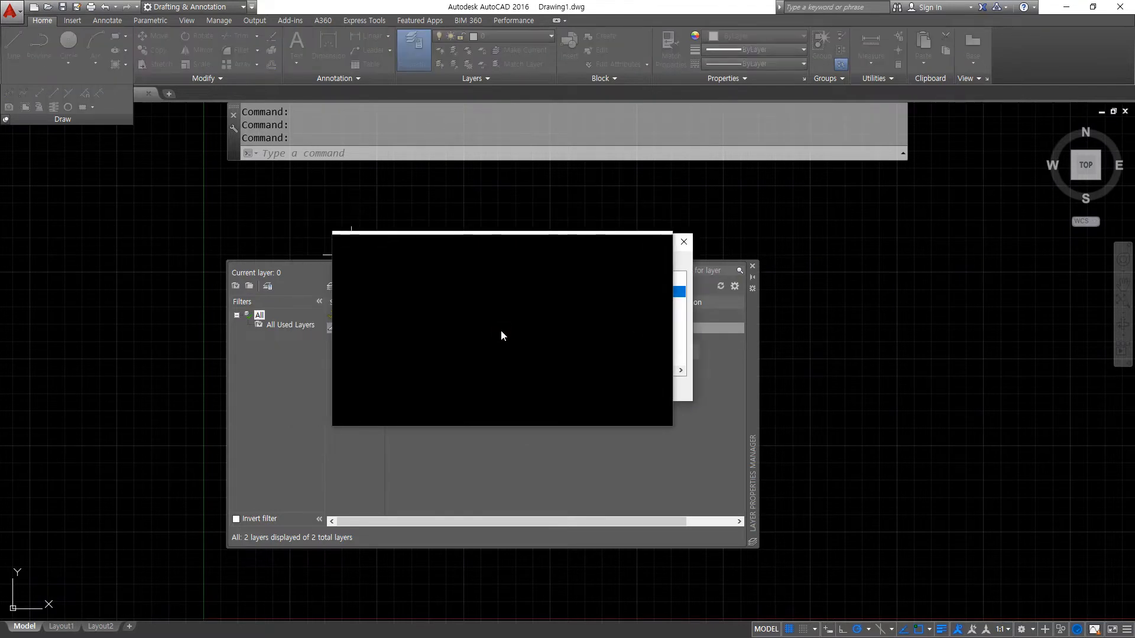
click(588, 387)
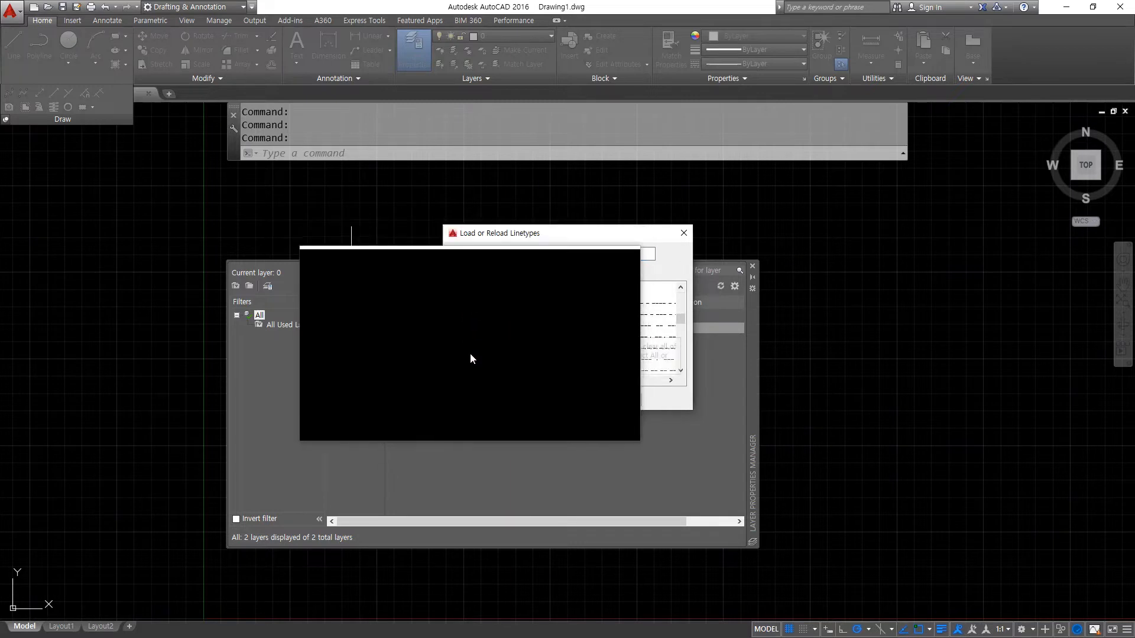
click(491, 394)
click(467, 289)
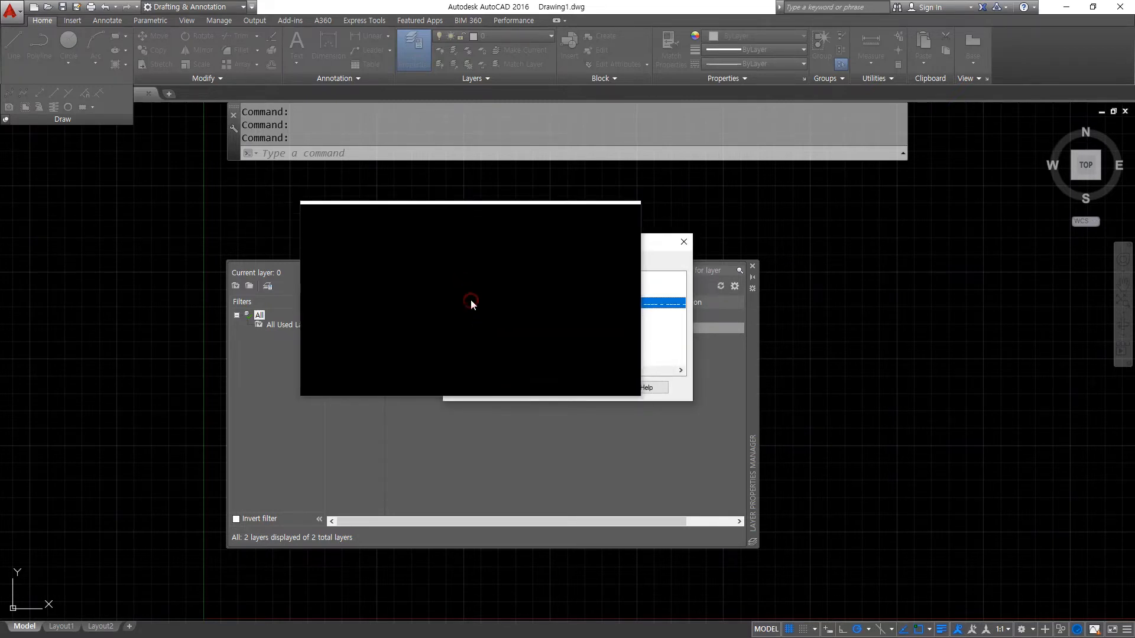
click(490, 385)
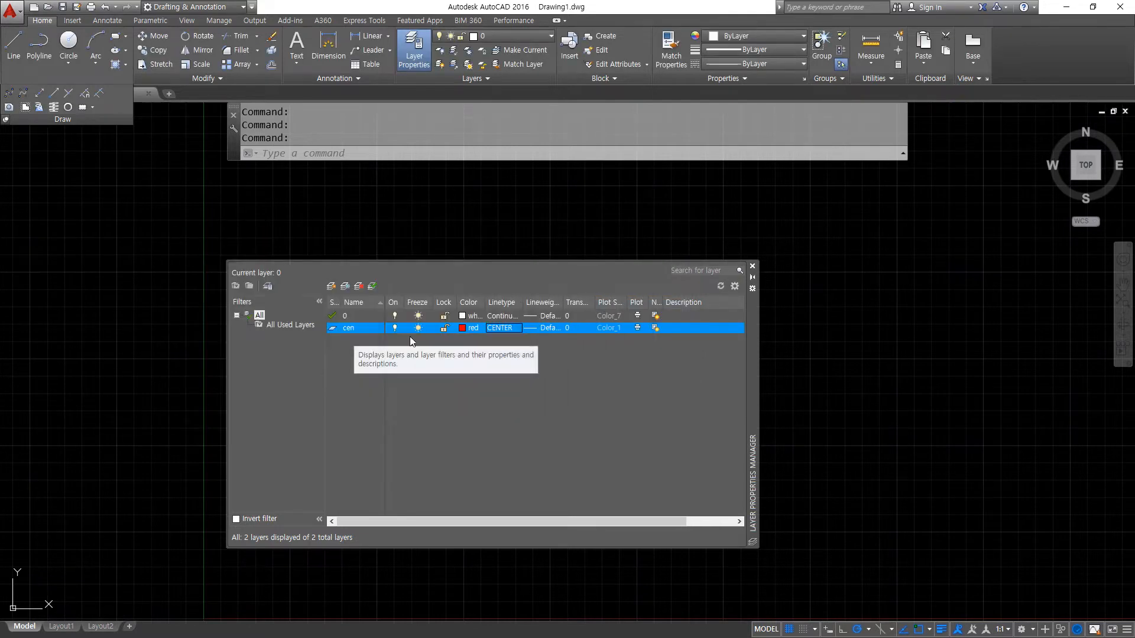
click(753, 267)
- Draw four construction lines with XLINE through one common point at 0, 30, 90 and 150 degrees
text(xl)
key(Return)
click(598, 364)
click(654, 364)
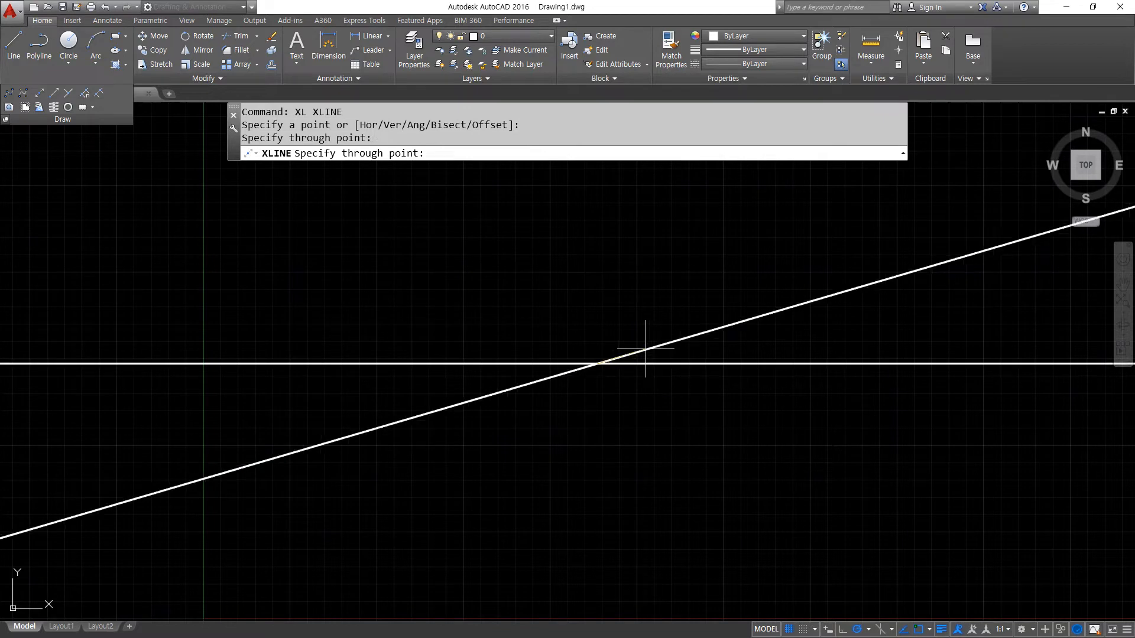
click(643, 340)
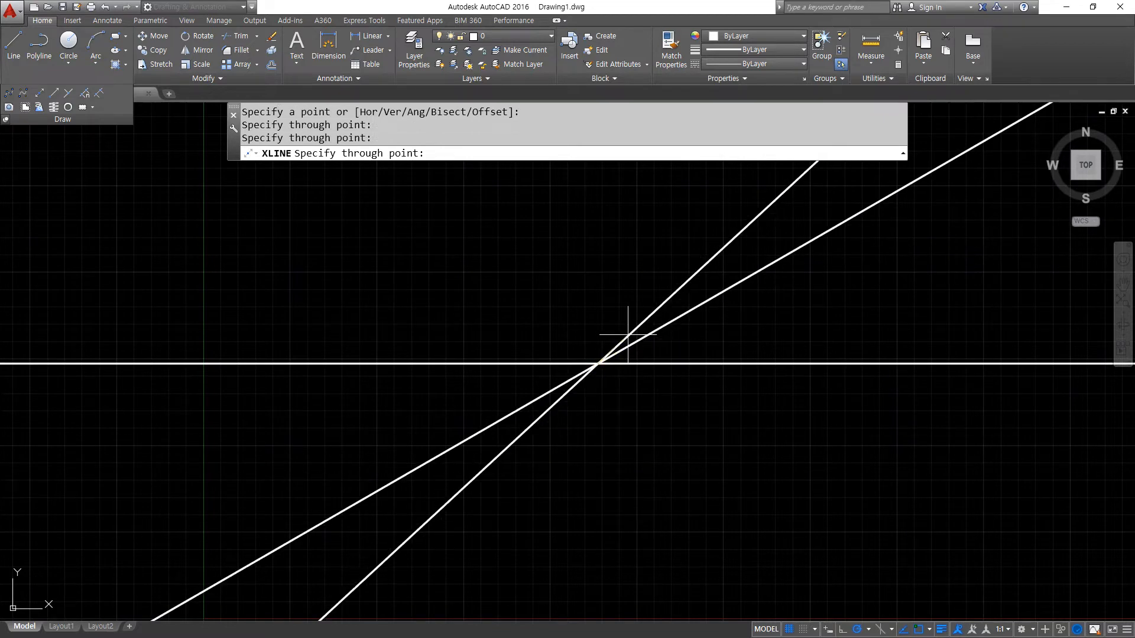
click(589, 304)
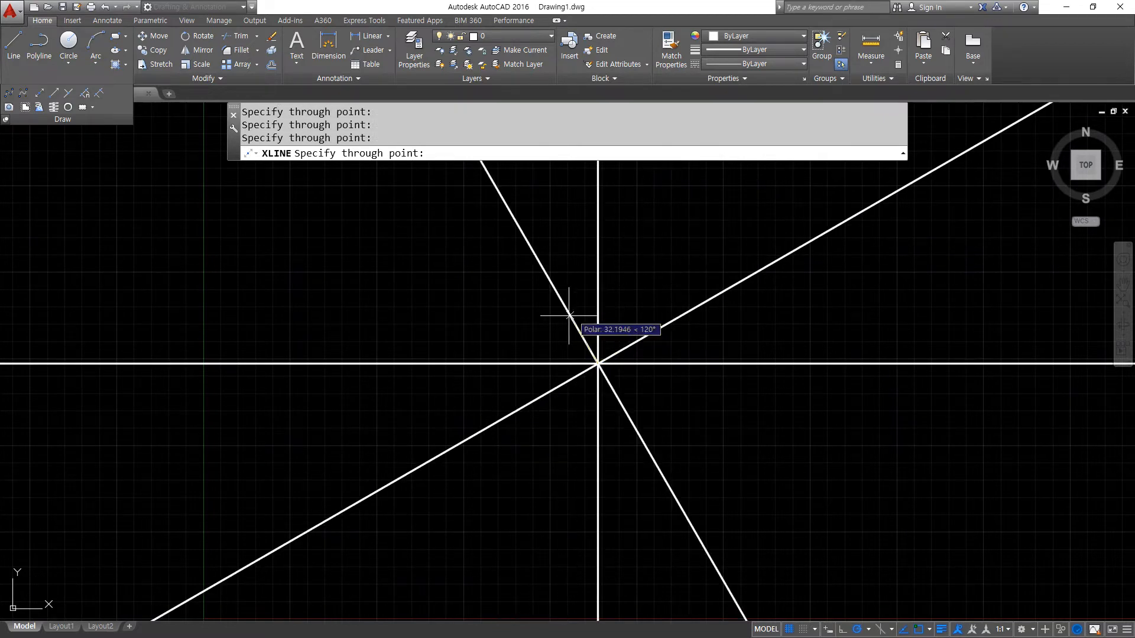
key(Return)
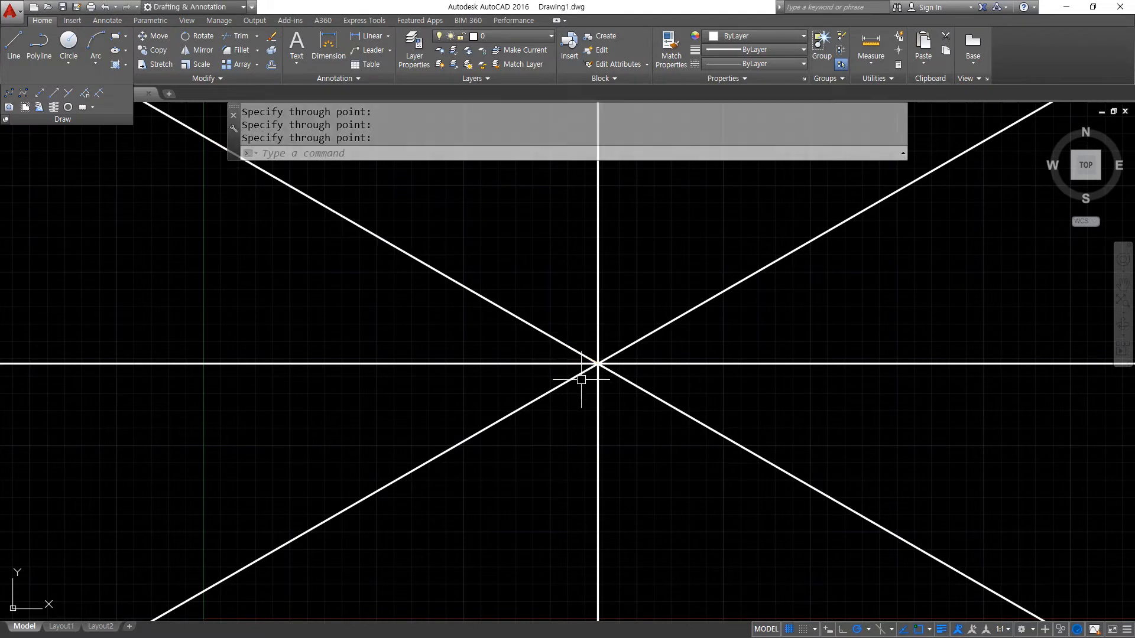
- Move the four construction lines to the cen layer
click(610, 381)
click(561, 324)
click(523, 36)
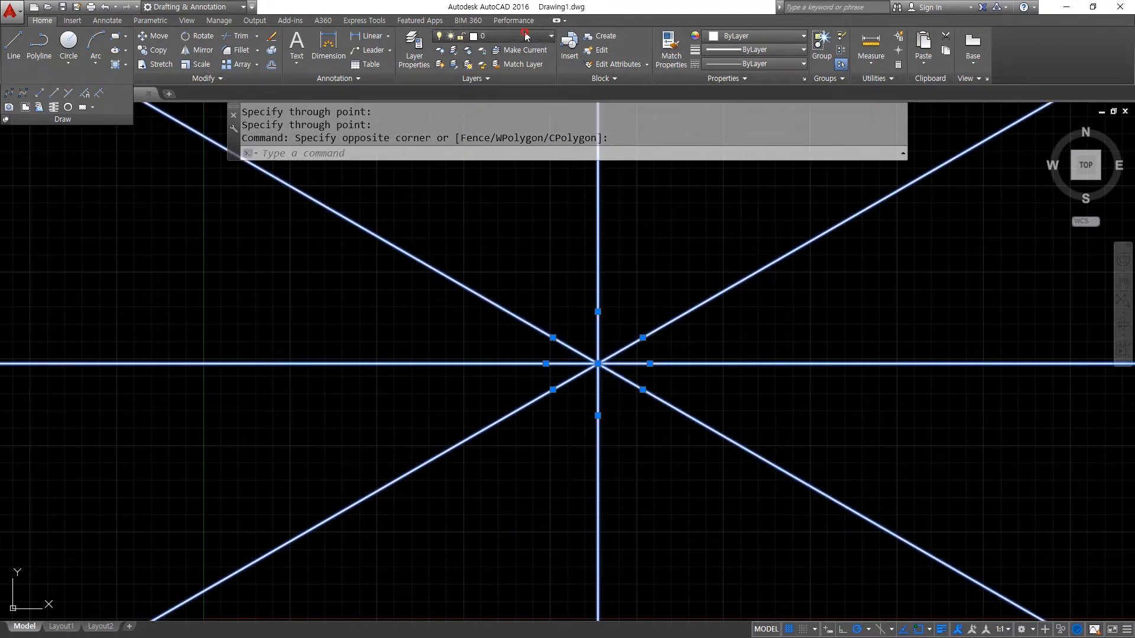
click(518, 65)
key(Escape)
key(Escape)
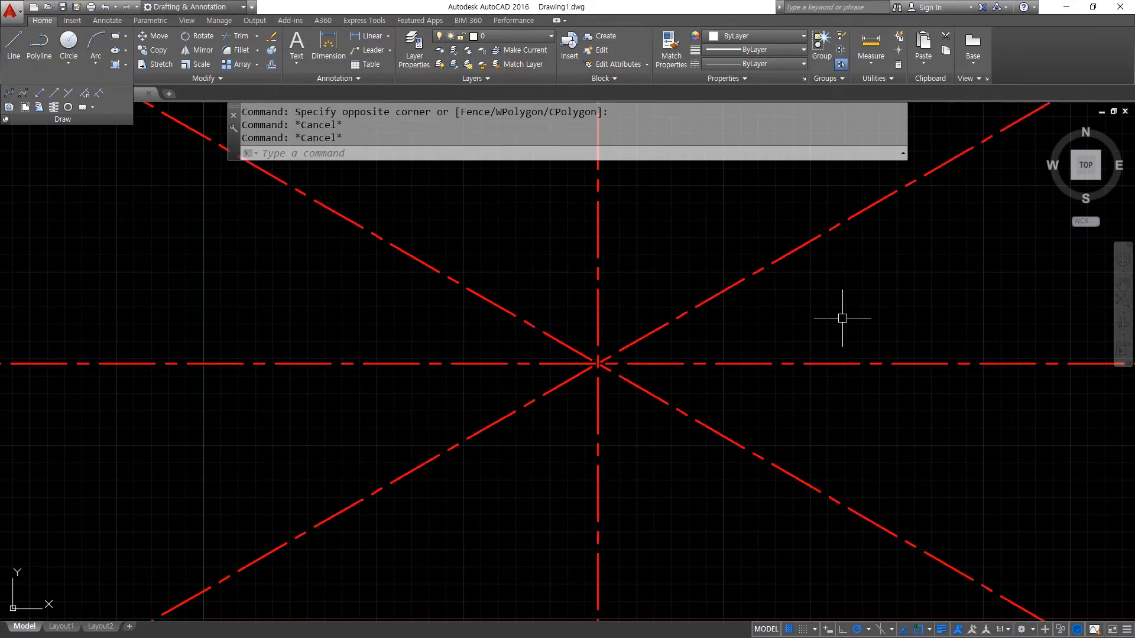
- Set the global linetype scale to 0.5 with LTSCALE
text(lts)
key(Return)
text(0.5)
key(Return)
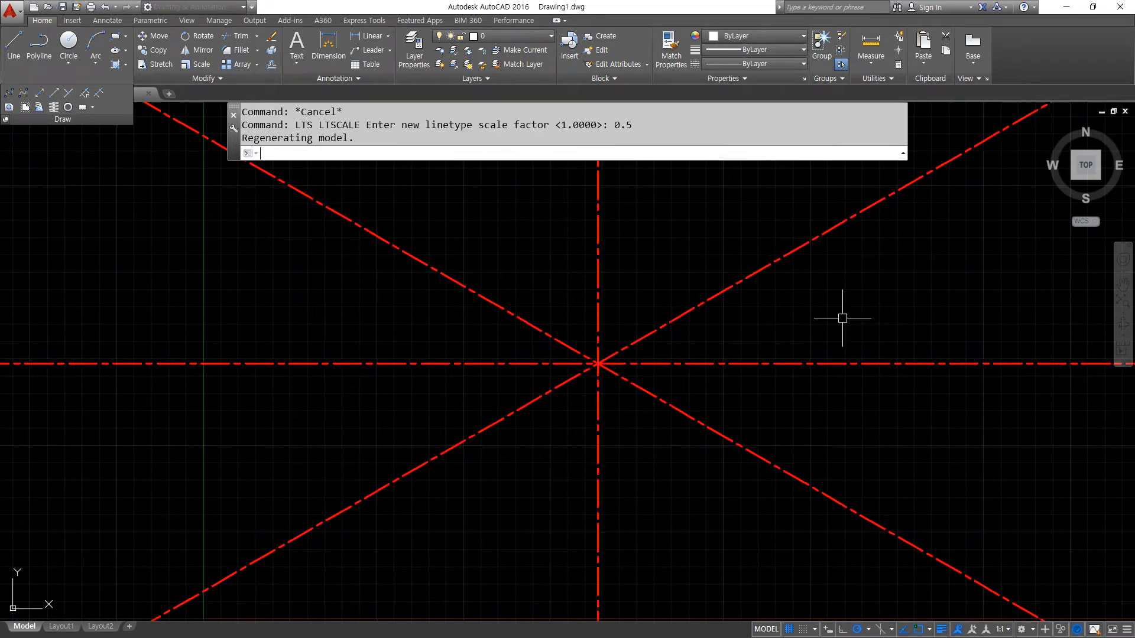
- Draw three concentric circles with radii 20, 40 and 55 centred on the intersection of the construction lines
scroll(668, 369, up, 3)
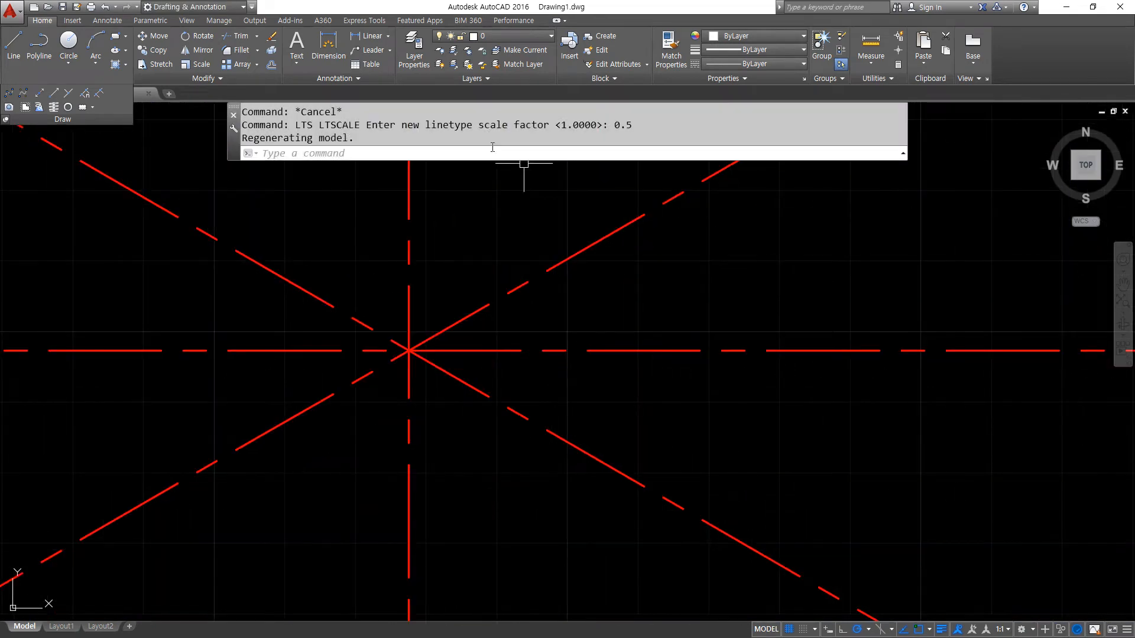
text(c)
key(Return)
click(409, 351)
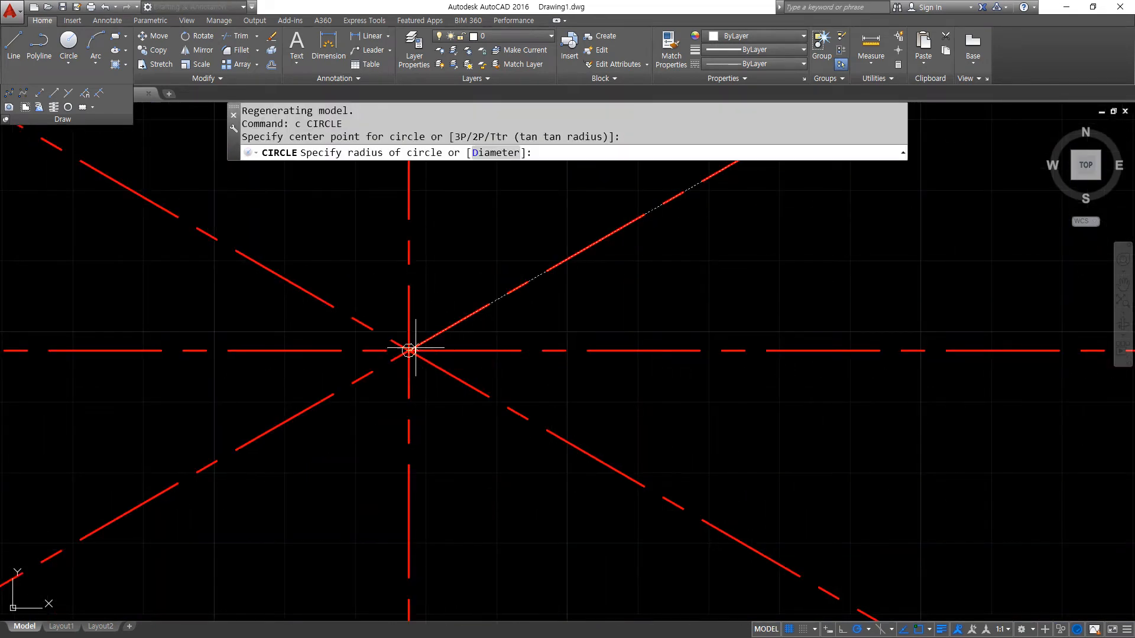
text(20)
key(Return)
key(Return)
click(409, 355)
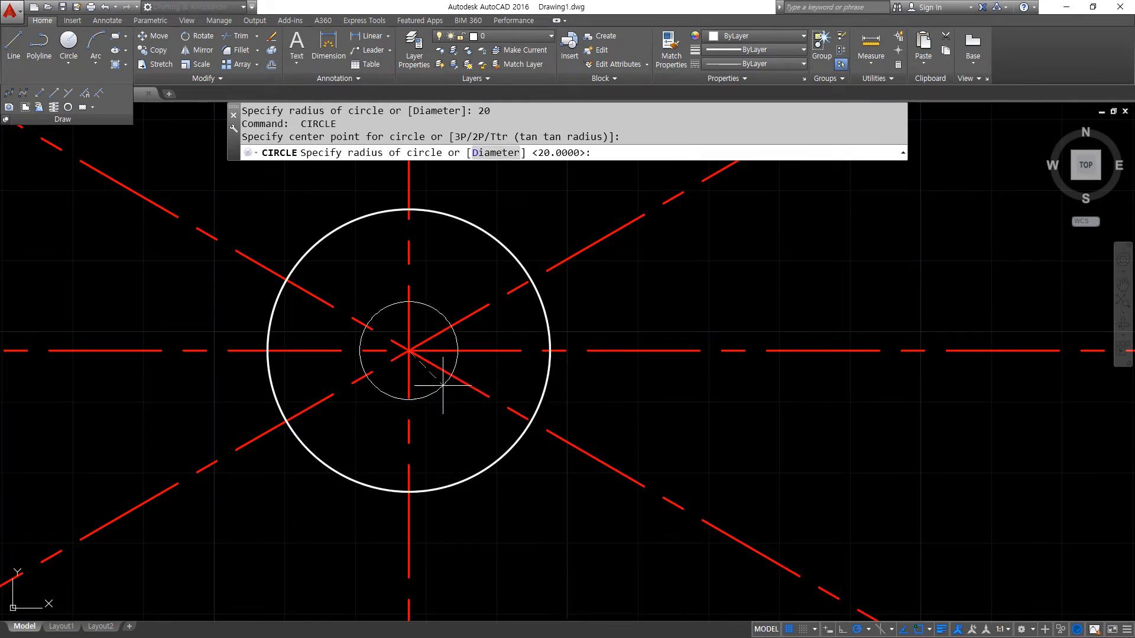
text(40)
key(Return)
key(Return)
click(409, 351)
text(55)
key(Return)
scroll(464, 381, down, 2)
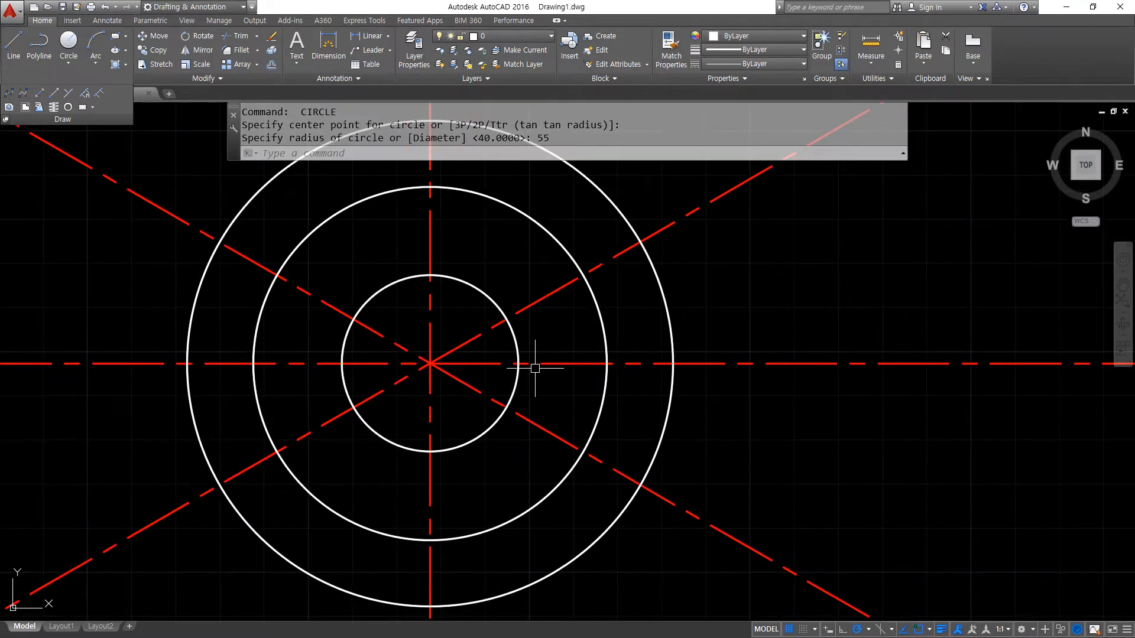
- Offset the radius 55 circle outward by 3
text(o)
key(Return)
text(3)
key(Return)
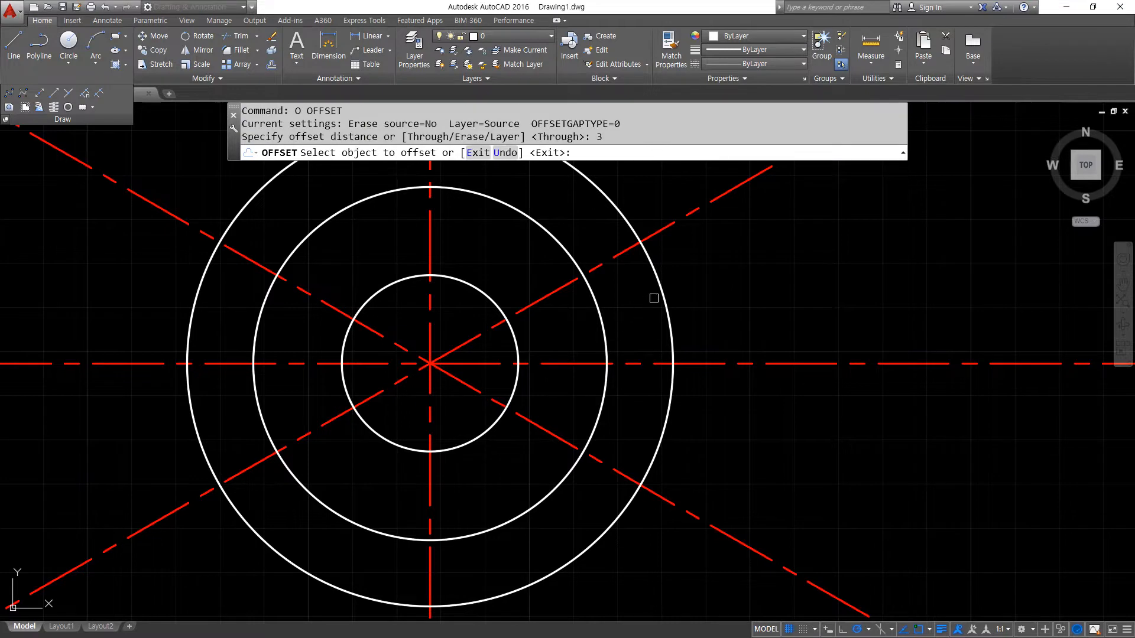
click(665, 291)
click(729, 269)
key(Return)
- Trim all construction lines outside the outermost circle
scroll(751, 294, down, 2)
text(tr)
key(Return)
key(Return)
click(850, 580)
click(756, 202)
click(335, 183)
click(270, 533)
click(311, 491)
click(551, 557)
middle_drag(520, 357, 502, 424)
key(Return)
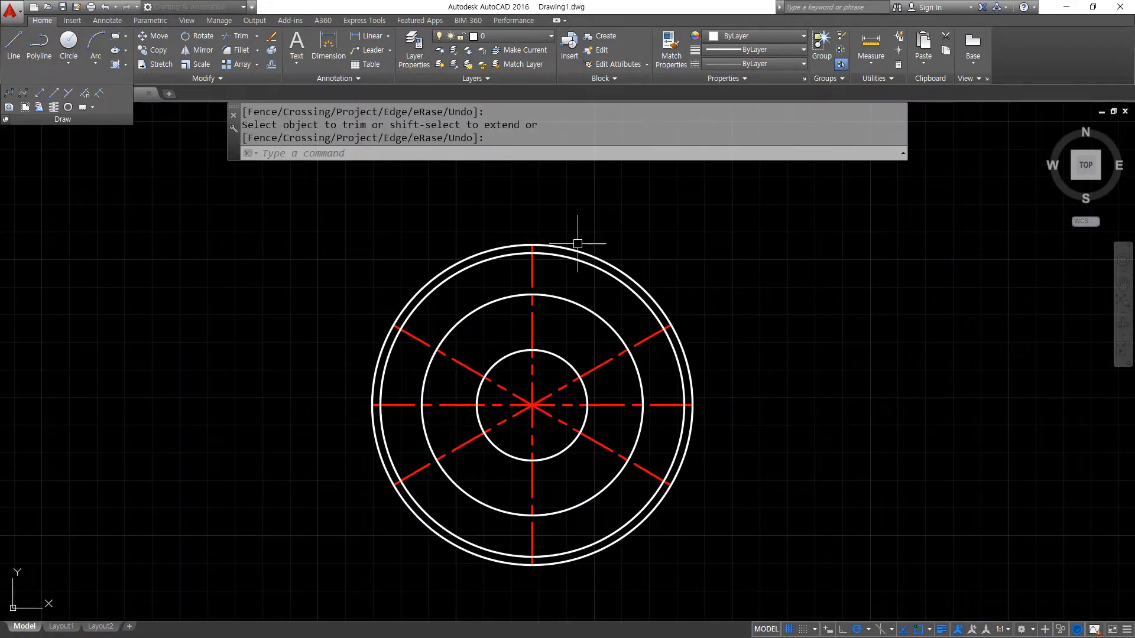
- Erase the outermost circle that served as the trimming boundary
click(583, 247)
text(e)
key(Return)
- Match the properties of a red centre line onto the radius 20 and radius 40 circles
middle_drag(612, 462, 500, 452)
scroll(458, 422, up, 2)
text(ma)
key(Return)
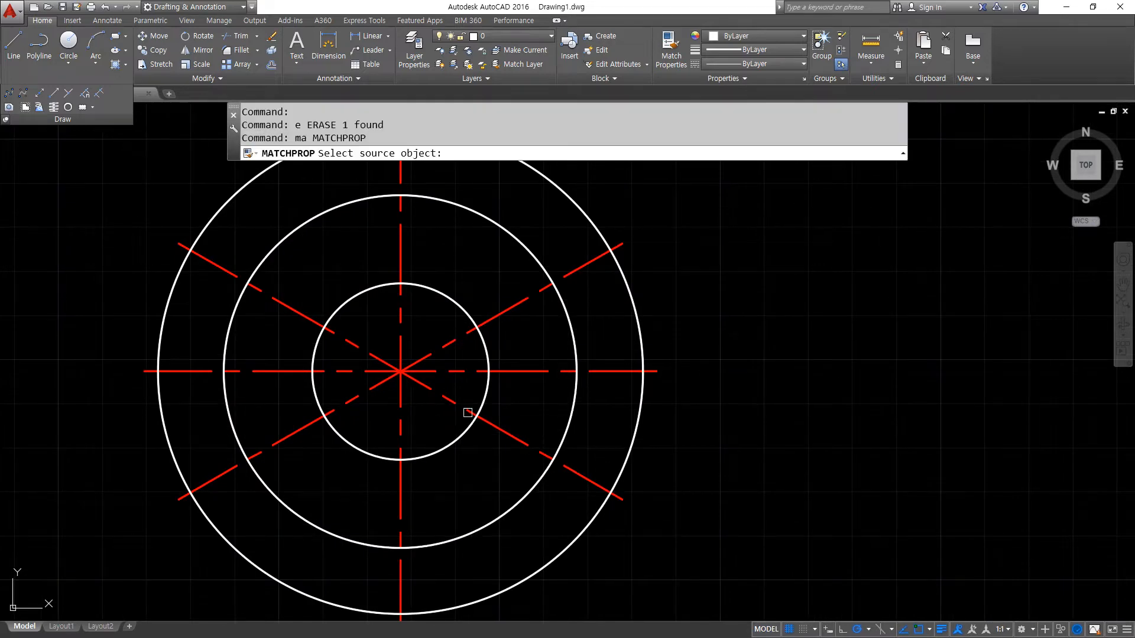
click(505, 309)
click(471, 309)
click(509, 235)
key(Return)
- Draw four radius 3.5 circles where the inner centre-line circle crosses the horizontal and vertical centre lines
text(c)
key(Return)
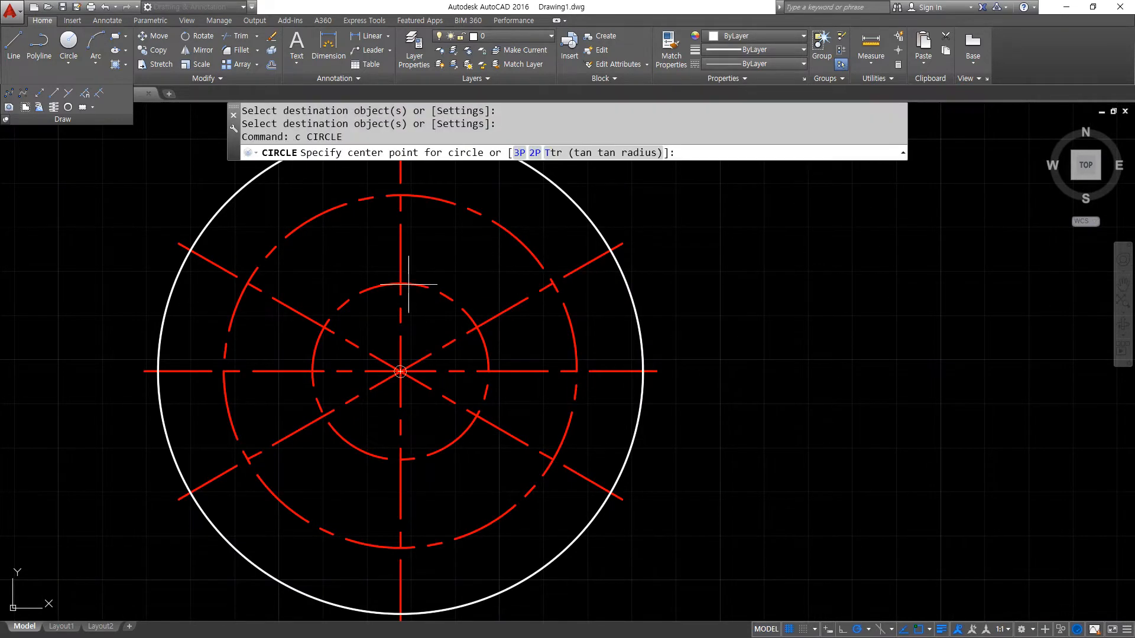
click(401, 284)
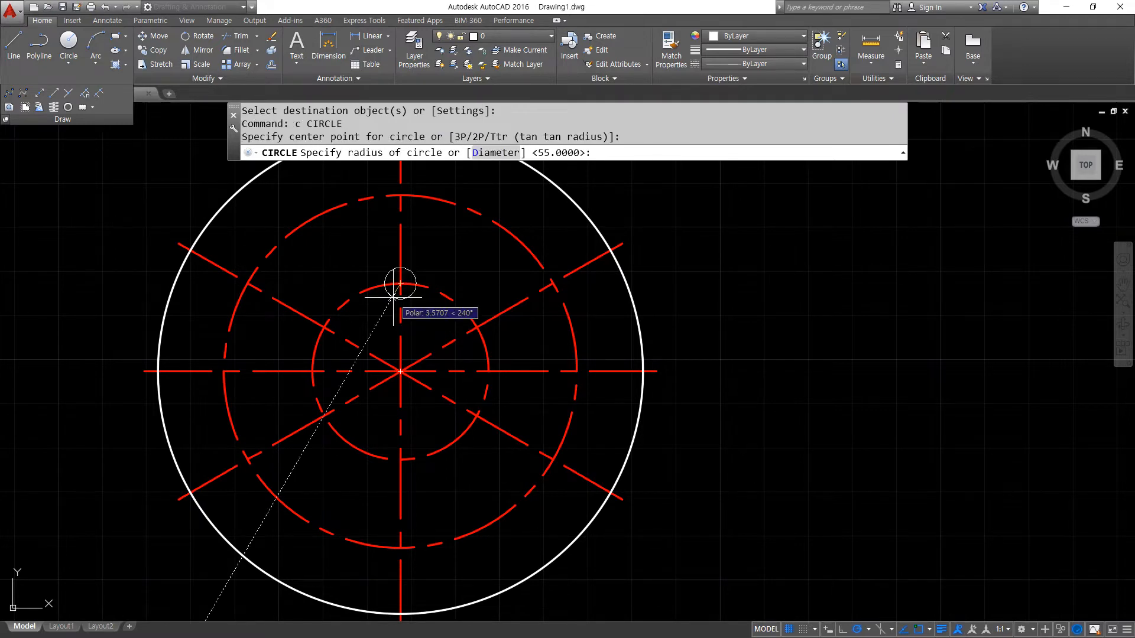
text(3.5)
key(Return)
key(Return)
click(311, 371)
key(Return)
key(Return)
click(400, 460)
key(Return)
key(Return)
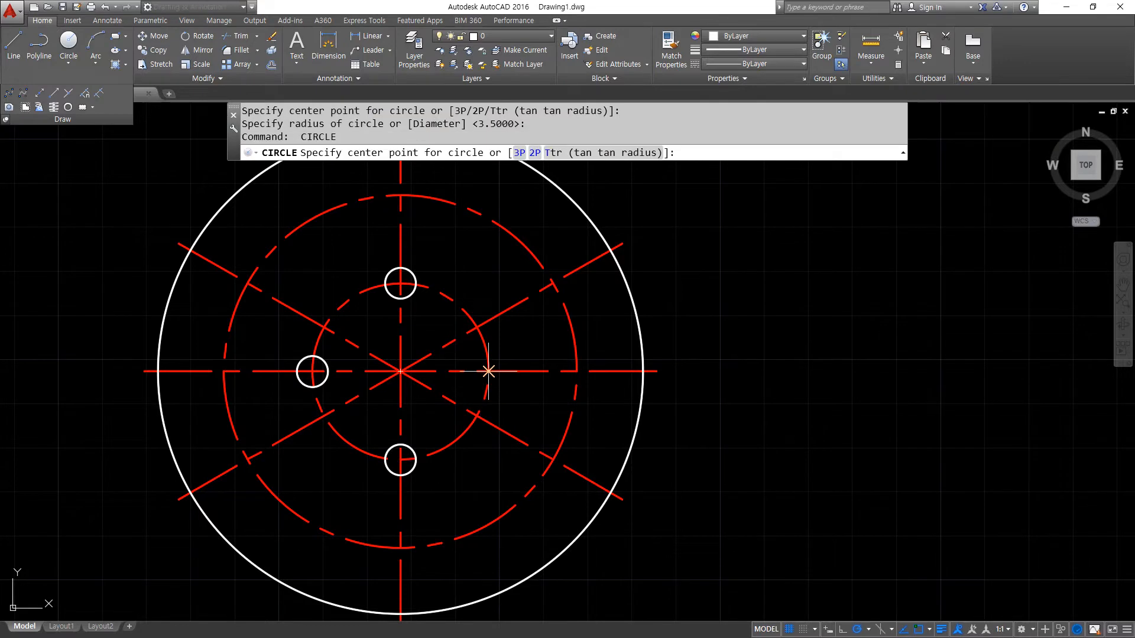
click(488, 371)
key(Return)
- Draw six radius 6.5 circles where the outer centre-line circle crosses the vertical, 30 and 150 degree centre lines
key(Return)
click(553, 283)
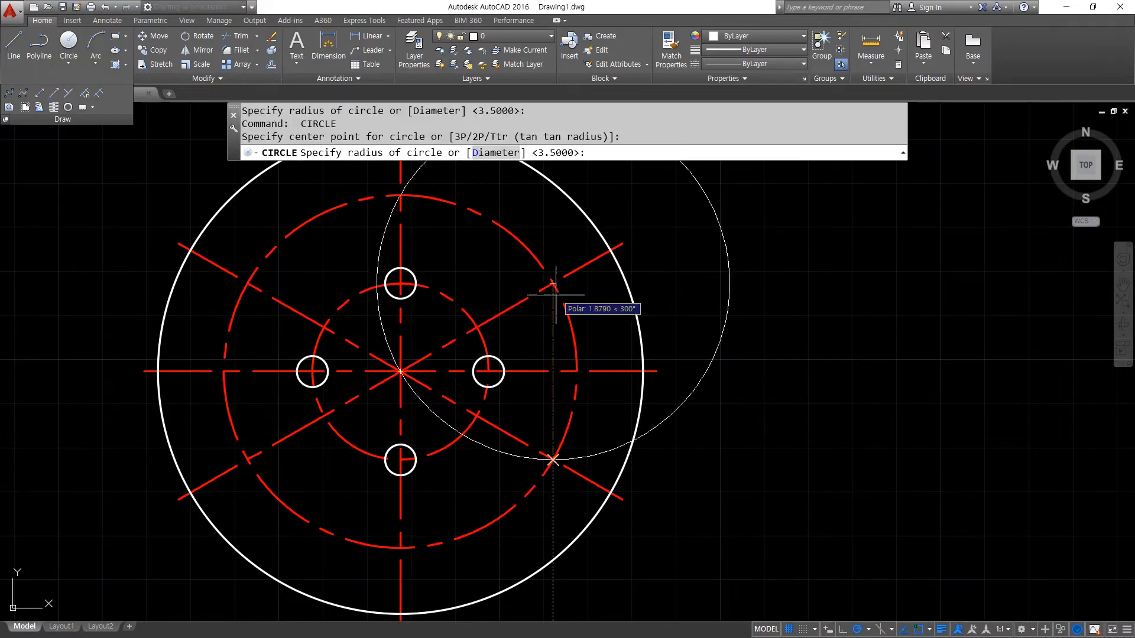
text(6.)
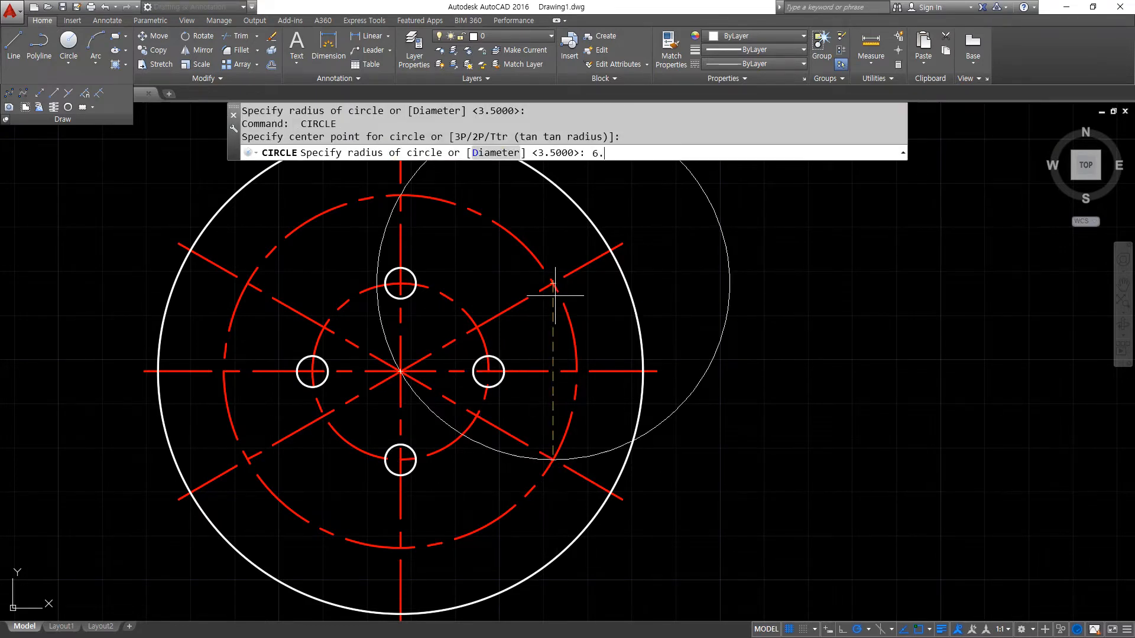
text(5)
key(Return)
key(Return)
click(400, 195)
key(Return)
key(Return)
click(247, 284)
key(Return)
key(Return)
click(247, 460)
key(Return)
key(Return)
click(401, 548)
key(Return)
key(Return)
click(552, 460)
key(Return)
- Draw a concentric radius 10 circle around each of the six radius 6.5 holes
key(Return)
click(552, 283)
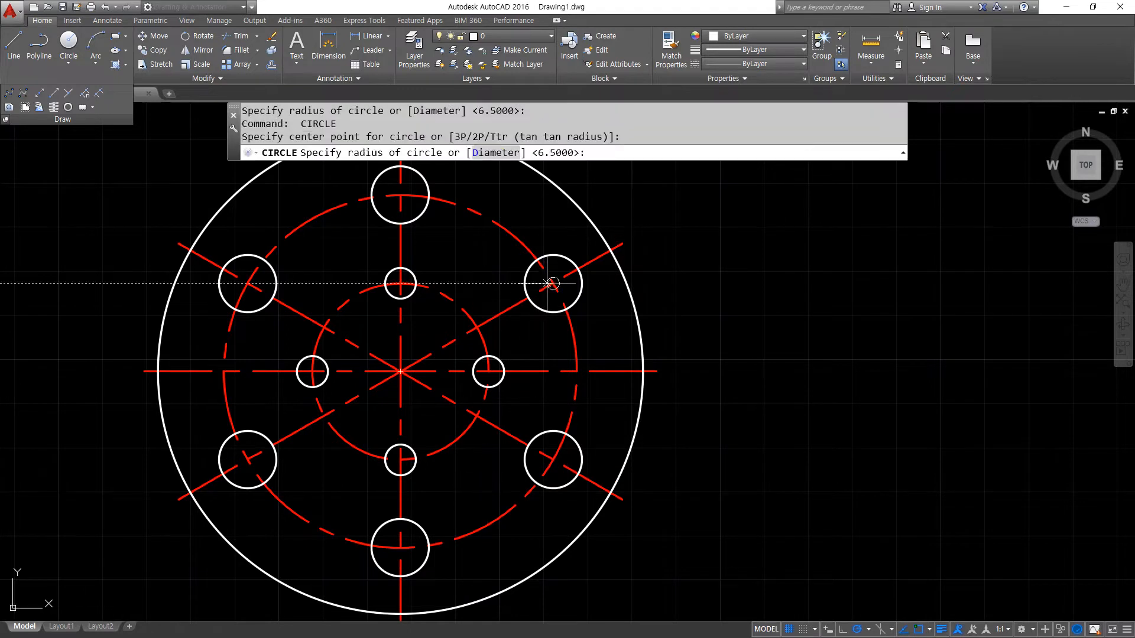
text(10)
key(Return)
key(Return)
click(400, 195)
key(Return)
key(Return)
click(247, 284)
key(Return)
key(Return)
click(247, 460)
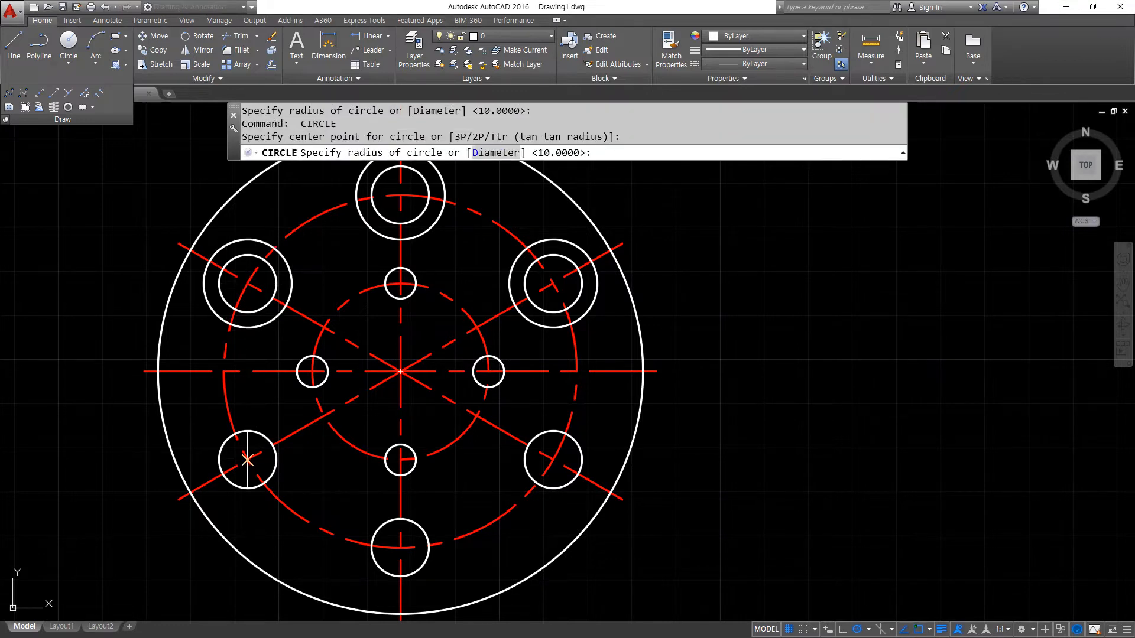
key(Return)
key(Return)
click(400, 548)
key(Return)
key(Return)
click(553, 459)
key(Return)
scroll(445, 452, down, 2)
middle_drag(444, 452, 387, 455)
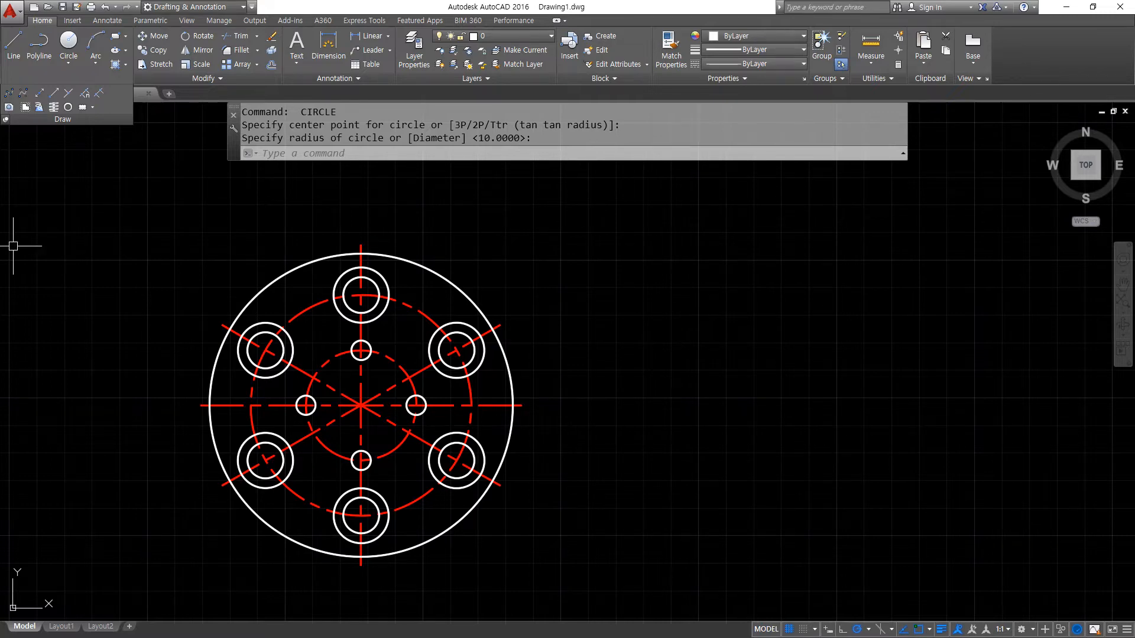
- Switch to the browser, consult the reference drawing of the wedge-notched plate with rows of circles, and move the browser window aside
key(alt+Tab)
scroll(575, 310, down, 10)
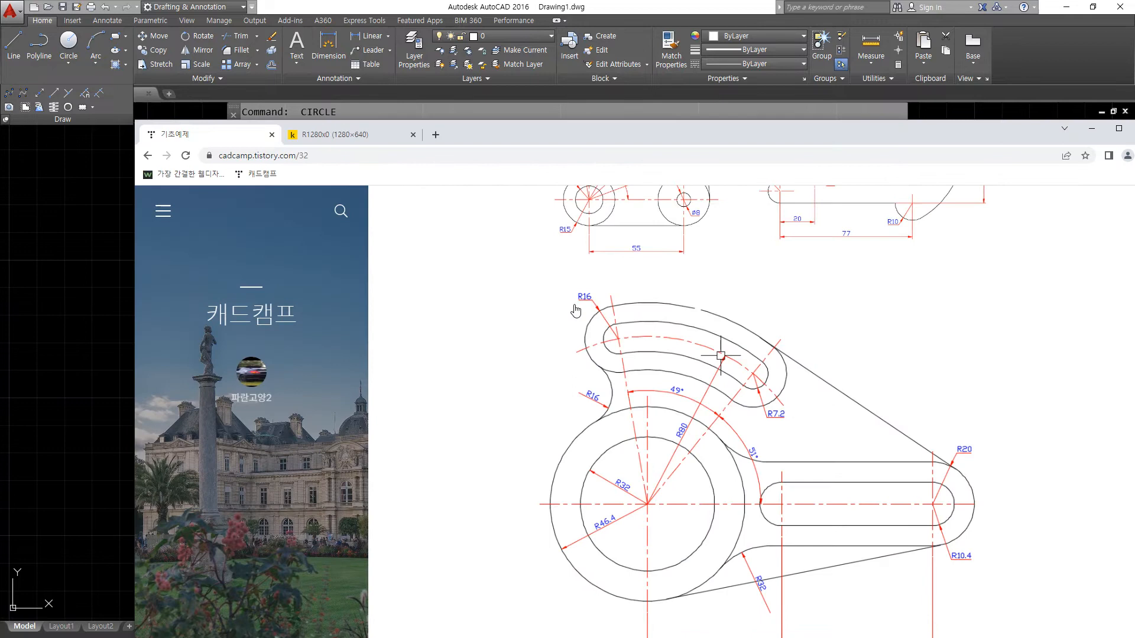
scroll(575, 310, up, 10)
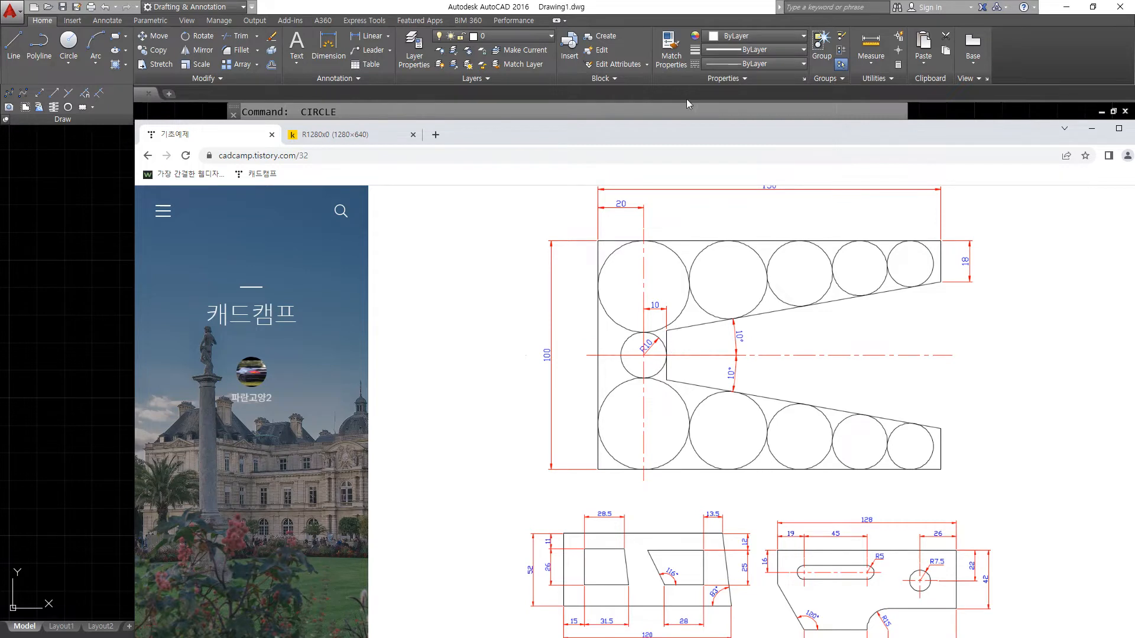
drag(689, 133, 0, 107)
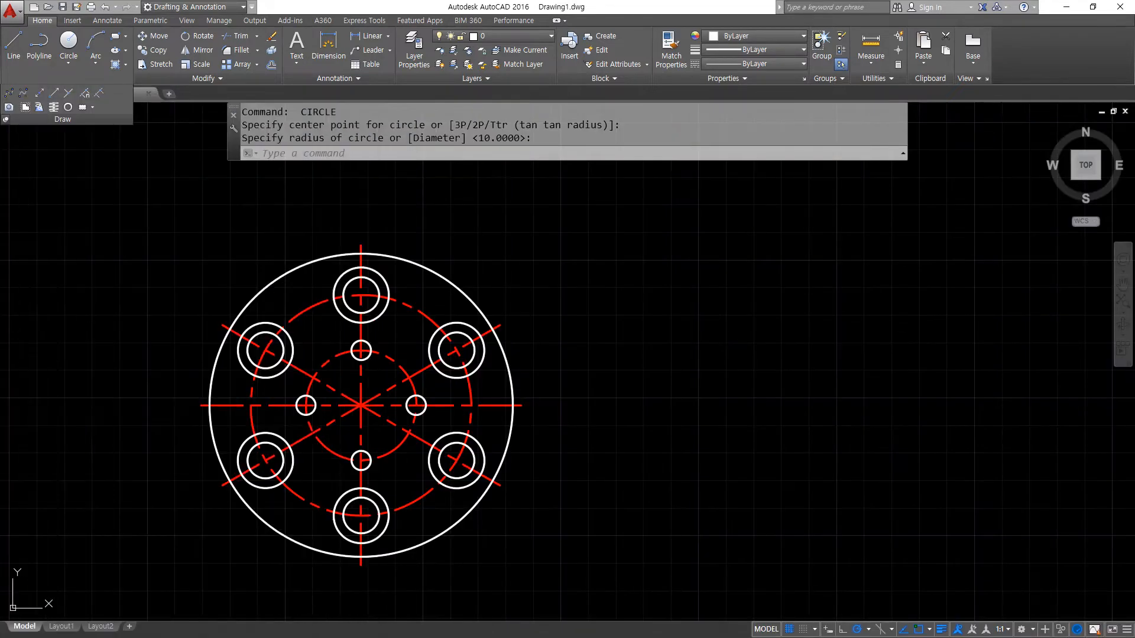
- Draw a horizontal and a vertical construction line with XLINE beside the finished plate, level with its horizontal centre line
middle_drag(601, 418, 207, 388)
text(xl)
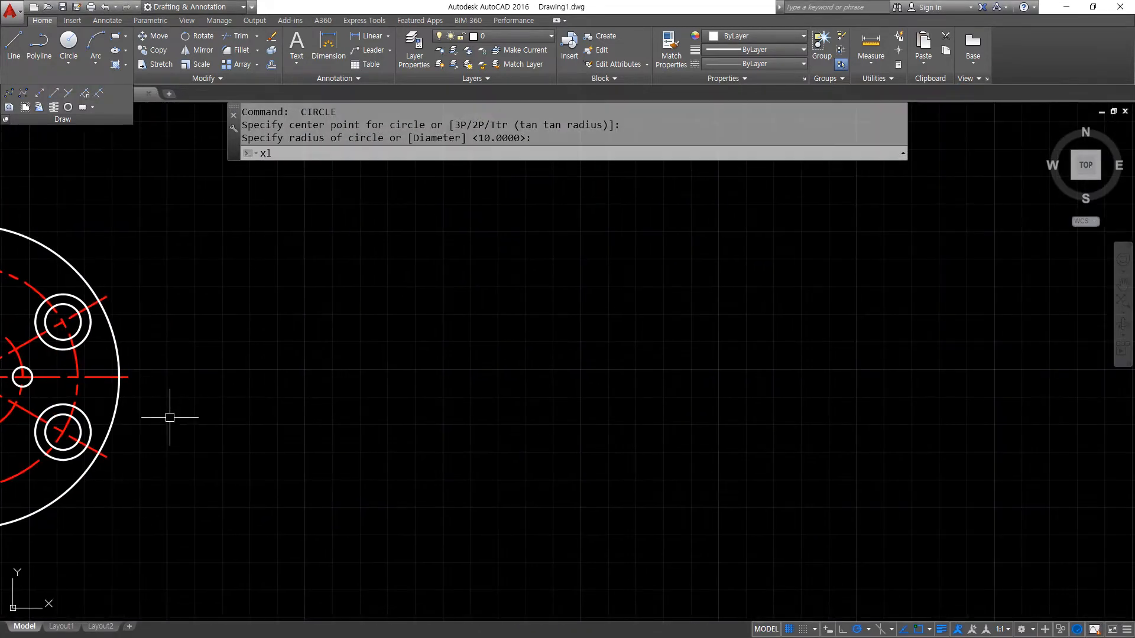
key(Return)
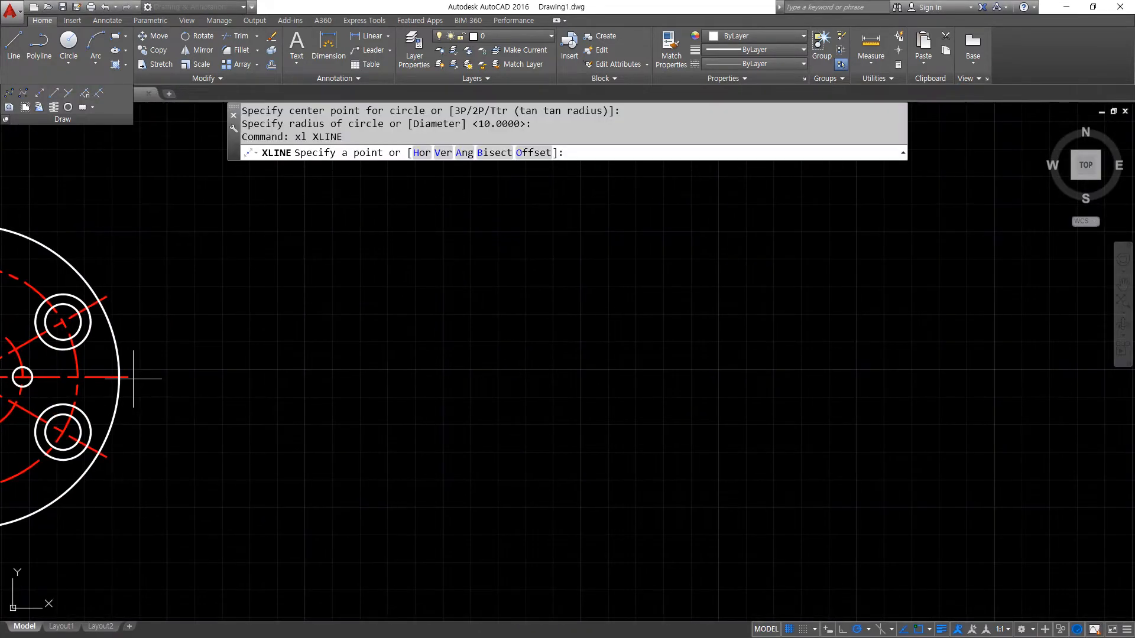
click(449, 376)
click(480, 377)
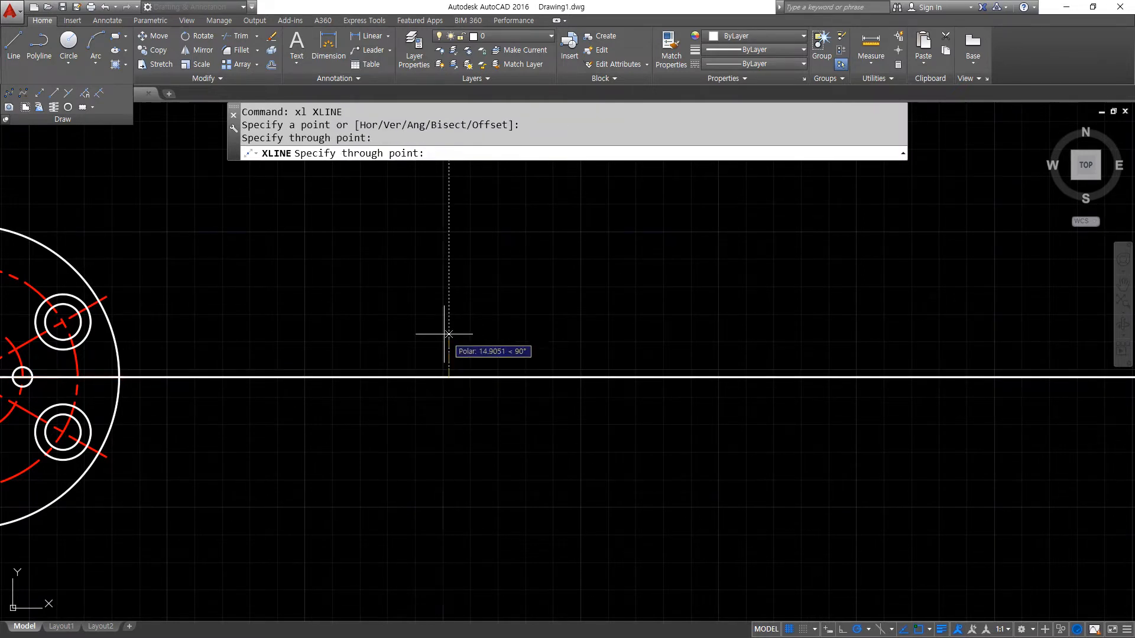
click(449, 330)
key(Return)
- Match the red centre-line properties from the finished plate onto the new horizontal and vertical construction lines
text(ma)
key(Return)
click(107, 292)
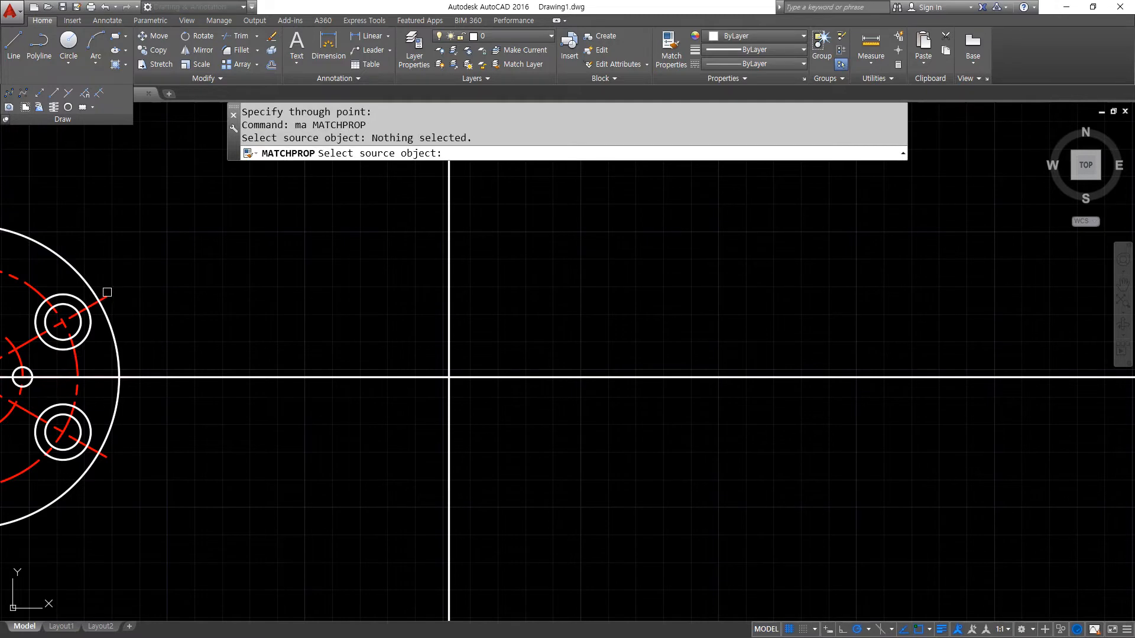
click(23, 339)
click(538, 347)
click(365, 400)
key(Return)
- Offset the vertical centre line 10 to its right
text(o)
key(Return)
text(10)
key(Return)
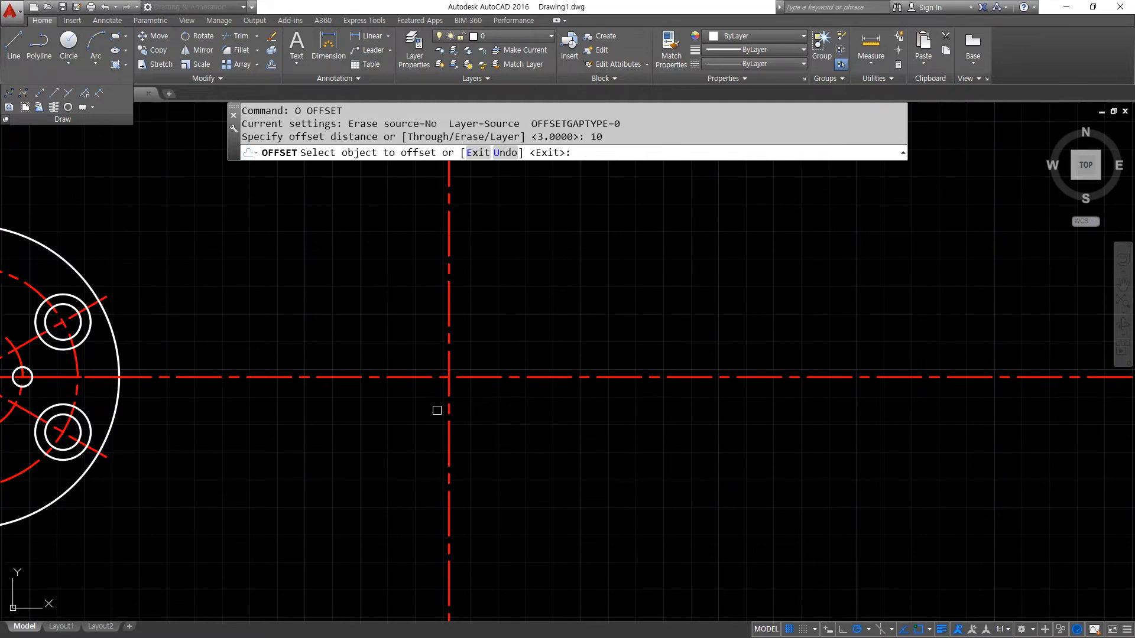
click(448, 410)
click(535, 418)
key(Return)
- Offset the original vertical centre line 20 to its left
key(Return)
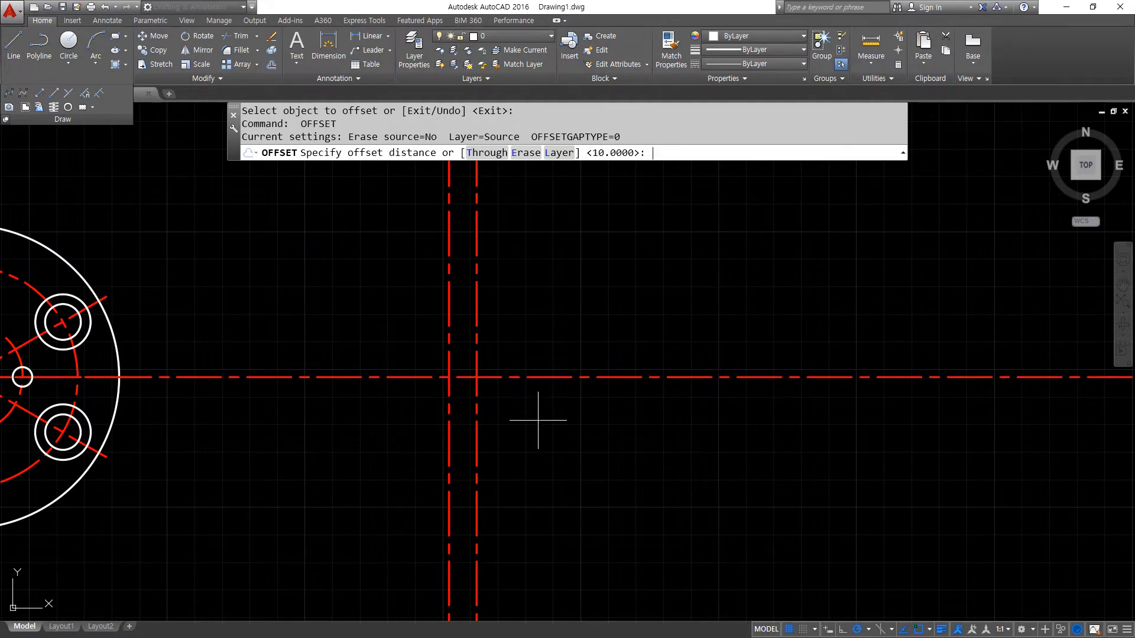
key(Return)
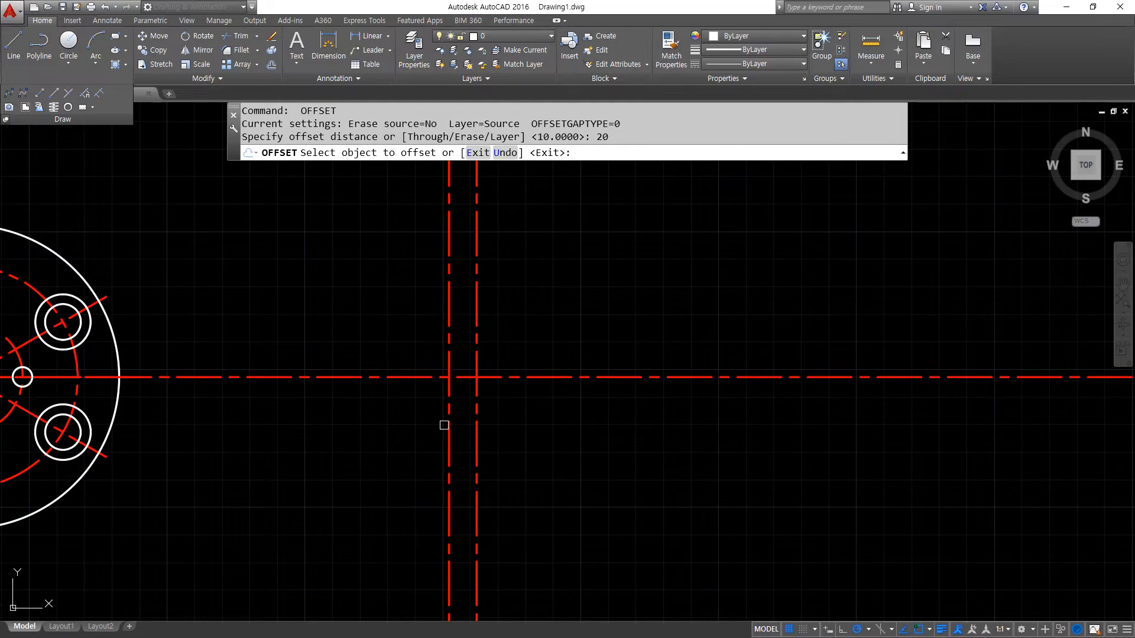
click(448, 427)
click(363, 456)
key(Return)
- Offset the horizontal centre line 50 both above and below
key(Return)
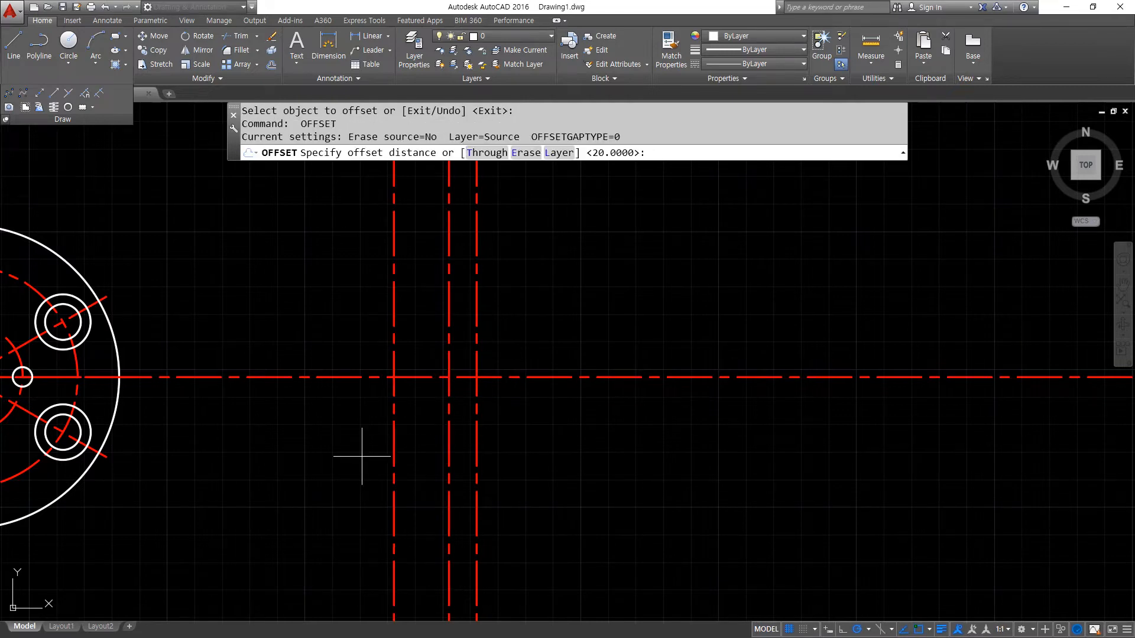
text(50)
key(Return)
click(528, 377)
click(537, 352)
click(537, 377)
click(538, 425)
key(Return)
- Offset the leftmost vertical line 150 to its right
key(Return)
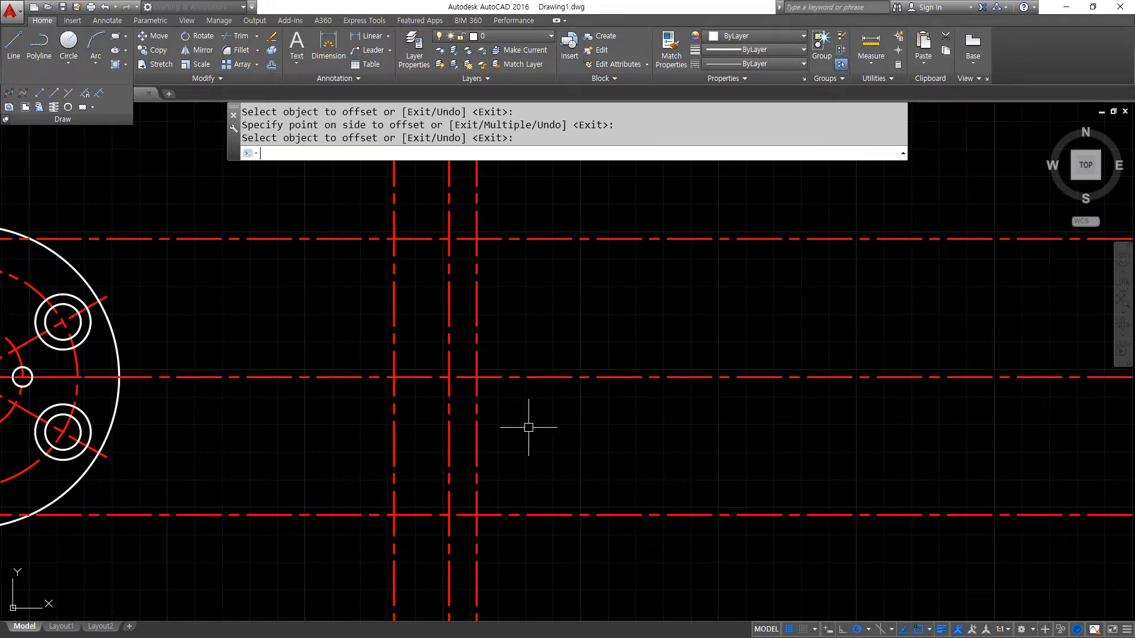
text(150)
key(Return)
click(393, 448)
click(696, 457)
key(Return)
- Match the white outer circle's properties onto the offset lines of the plate outline, leaving the two centre lines unchanged
text(ma)
key(Return)
click(115, 415)
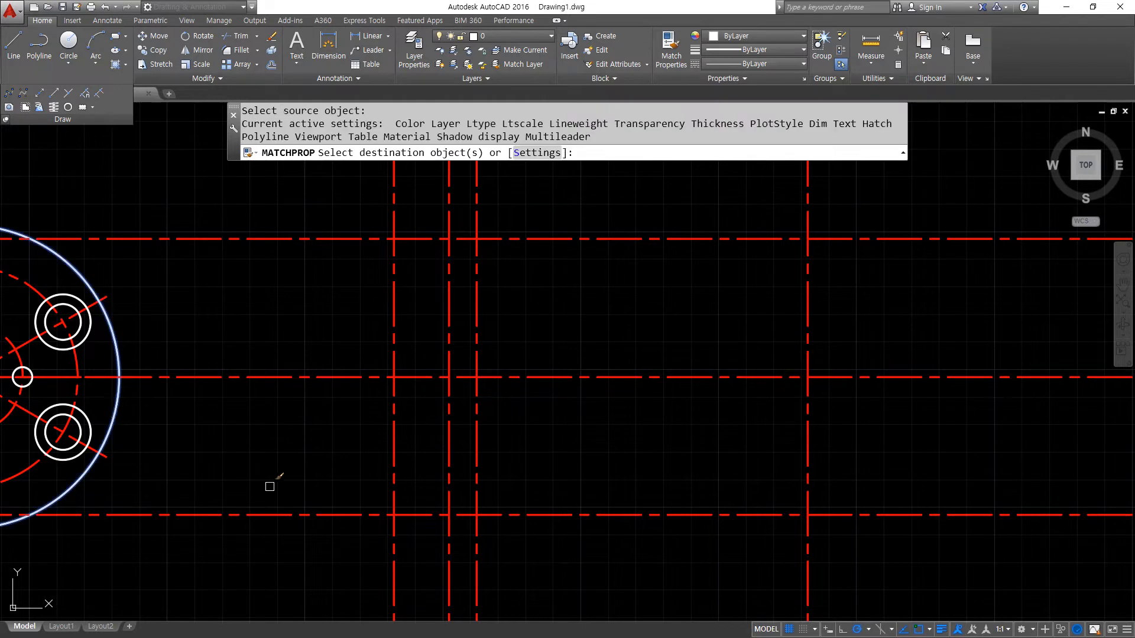
click(409, 496)
click(322, 570)
click(478, 461)
click(866, 206)
click(735, 279)
key(Return)
- Trim the outline lines' overhang above the plate's top edge and beyond its upper right corner
text(tr)
key(Return)
click(866, 552)
click(366, 219)
key(Return)
click(893, 279)
click(865, 212)
click(859, 212)
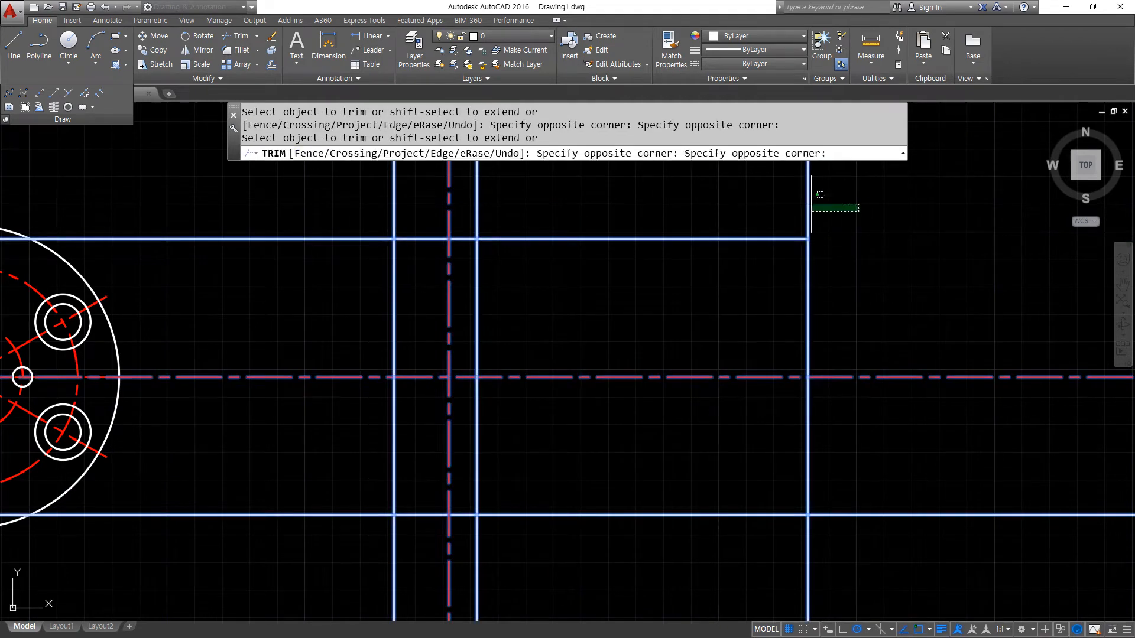
click(811, 204)
click(477, 221)
click(395, 220)
- Trim the remaining outline overhang to the left, below and at the lower right to close the rectangle
click(347, 220)
click(324, 278)
click(335, 459)
click(306, 578)
click(354, 568)
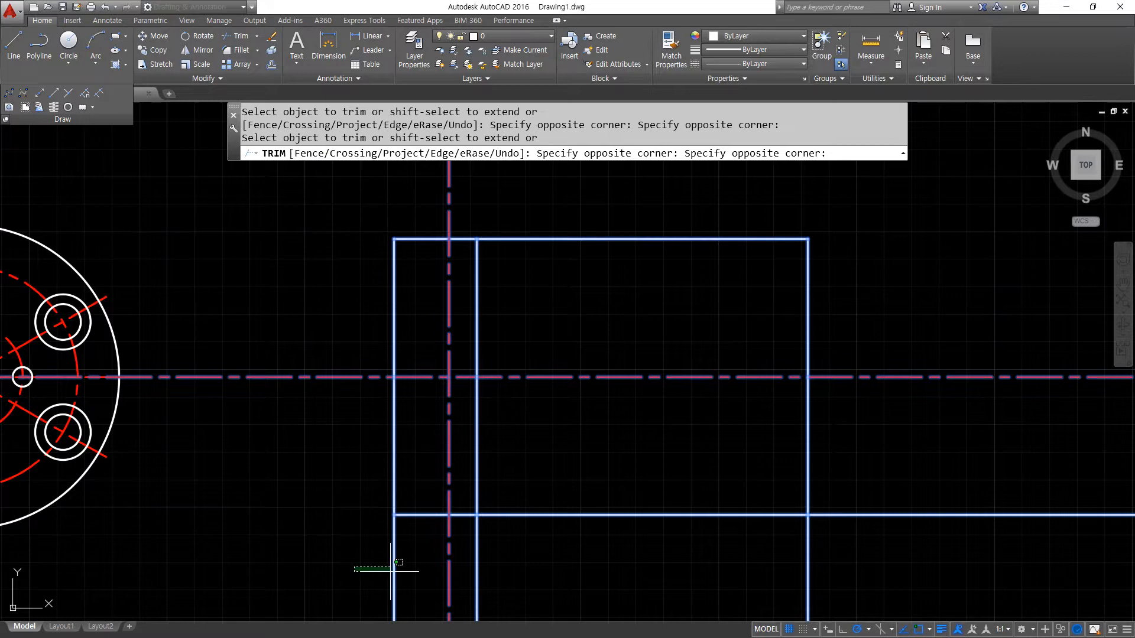
click(425, 565)
click(476, 559)
click(789, 559)
click(939, 524)
click(917, 474)
key(space)
- Offset the rectangle's top and bottom edges 18 inward
text(o)
key(space)
text(10)
key(space)
key(Escape)
key(space)
text(18)
key(space)
click(727, 239)
click(737, 481)
click(734, 512)
click(742, 463)
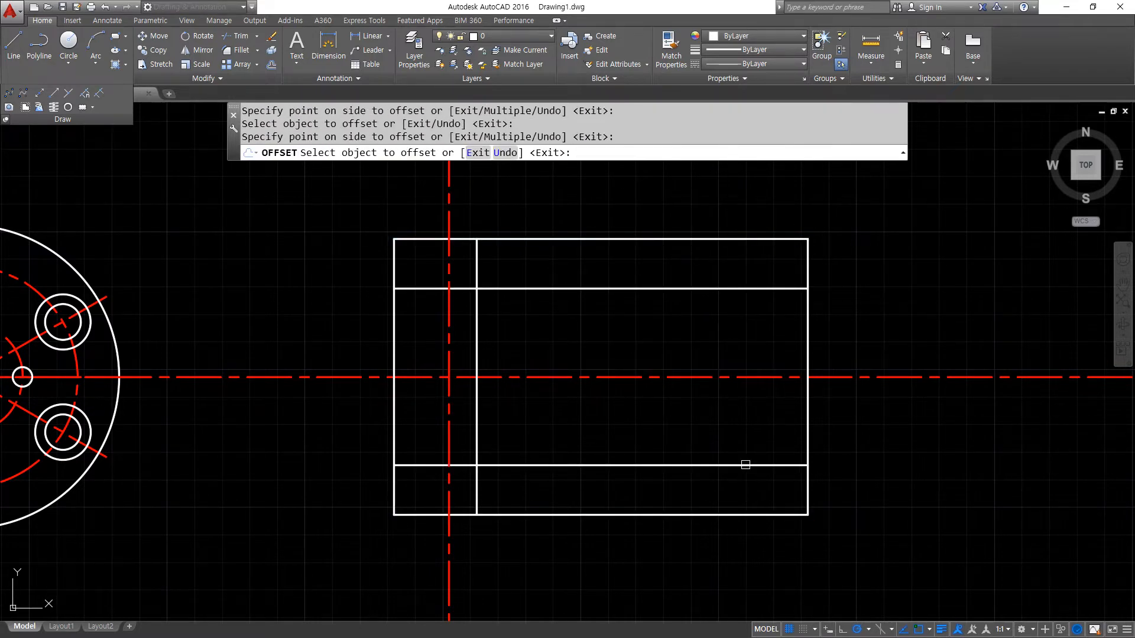
key(space)
- Trim the rectangle's right edge between the two inner horizontal lines
text(tr)
key(space)
key(space)
click(824, 431)
click(780, 412)
click(835, 336)
click(758, 318)
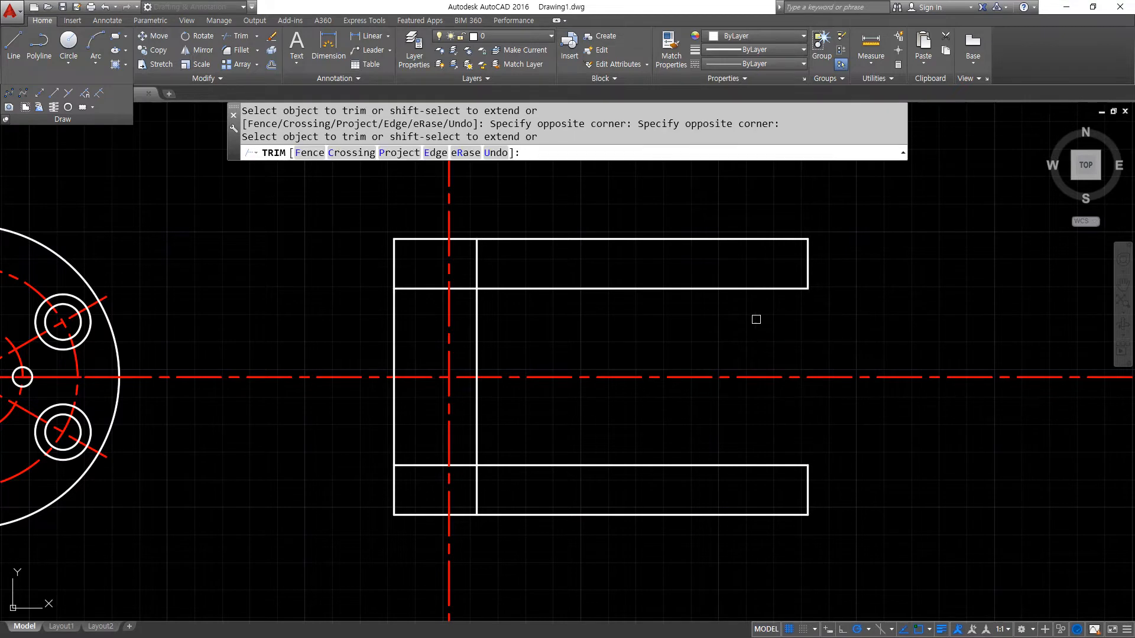
key(space)
- Erase the two inner horizontal lines
click(720, 290)
click(731, 466)
text(e)
key(space)
drag(808, 286, 588, 354)
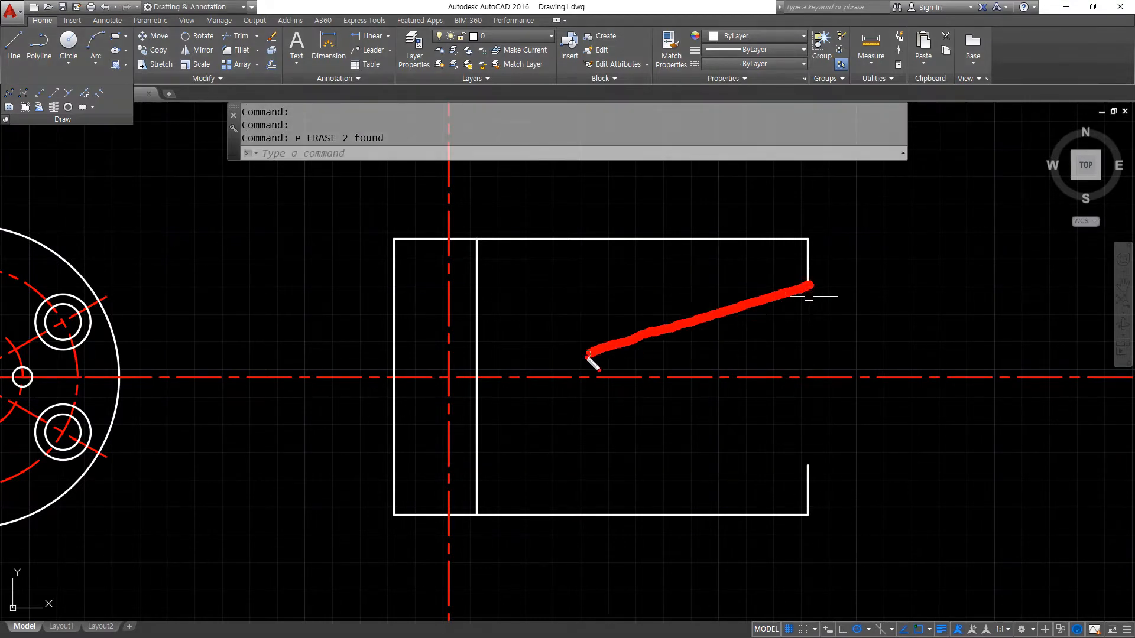
mouse_move(808, 466)
mouse_down()
mouse_move(608, 439)
mouse_move(651, 395)
mouse_up()
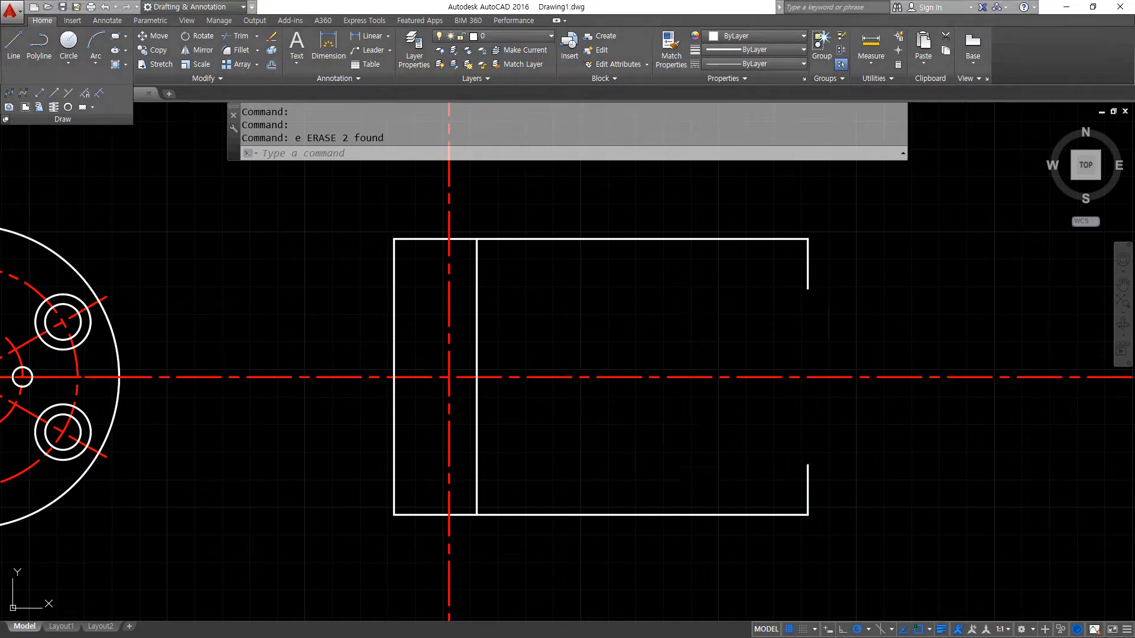
- Place five horizontal construction lines in the empty area below the two plates
text(xl)
key(Return)
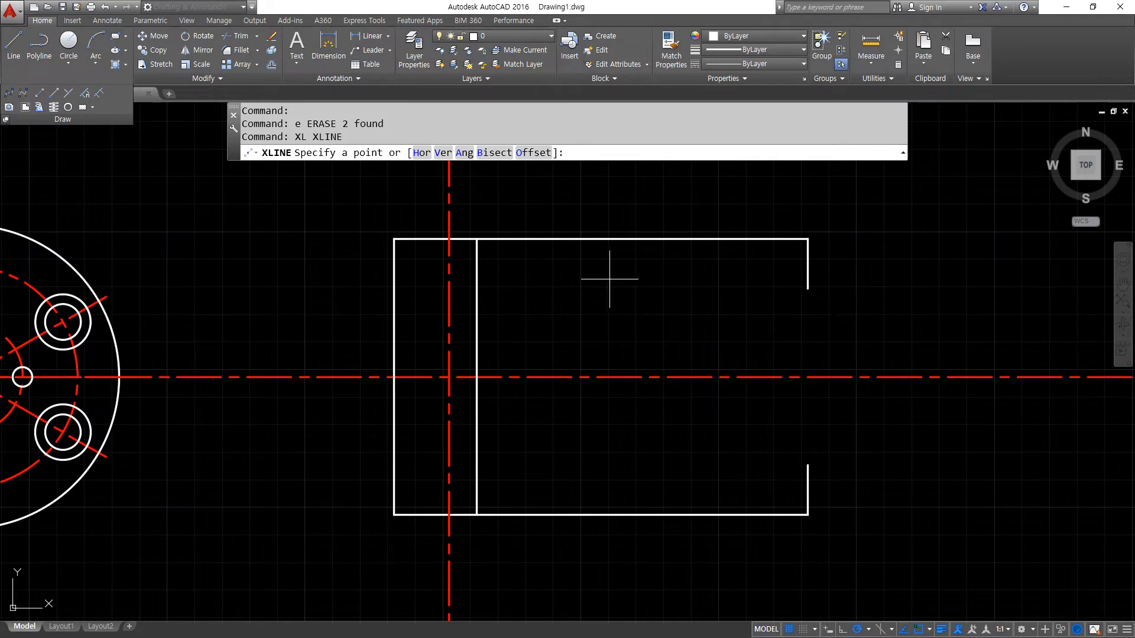
key(super+plus)
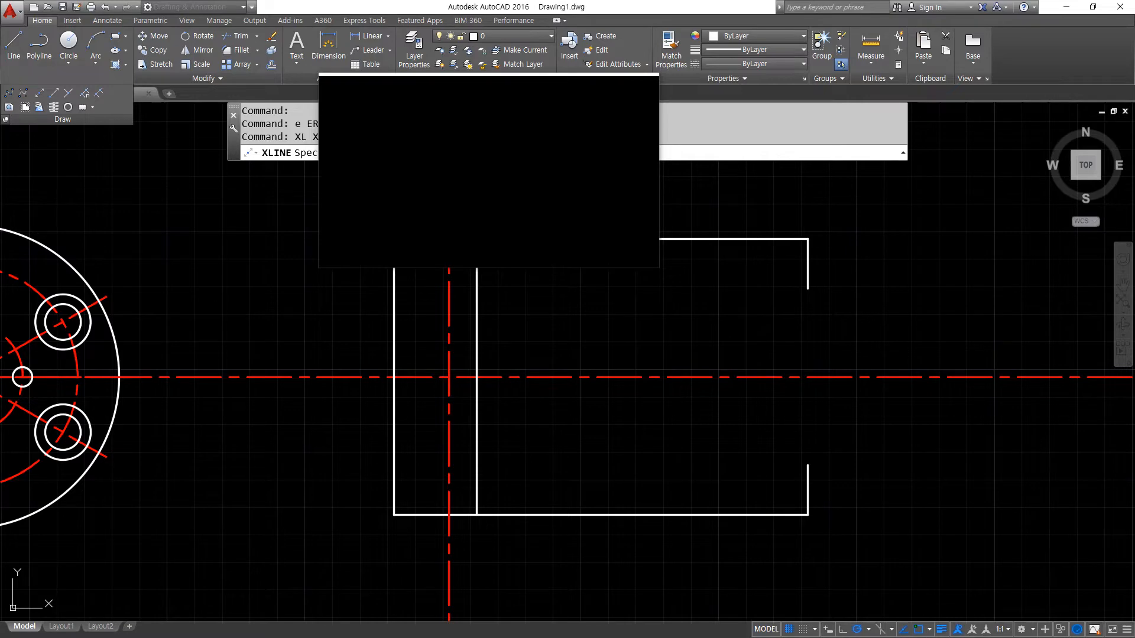
click(427, 158)
scroll(436, 393, down, 7)
mouse_move(151, 593)
middle_down()
mouse_move(462, 477)
mouse_move(486, 453)
middle_up()
click(446, 413)
click(445, 451)
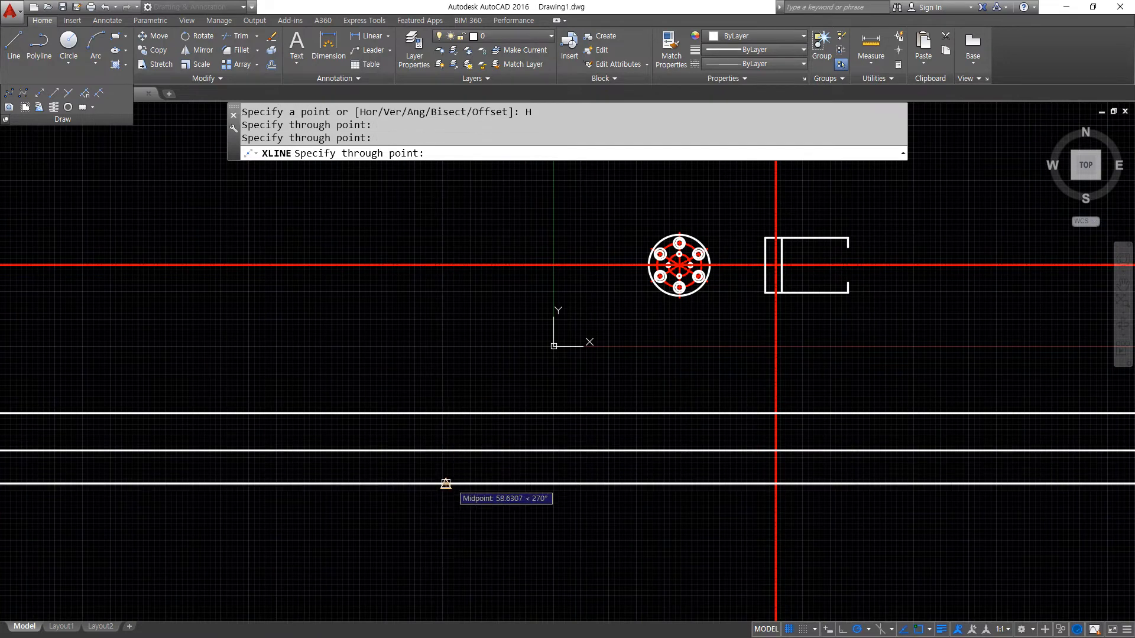
click(446, 484)
click(449, 505)
click(459, 526)
key(Return)
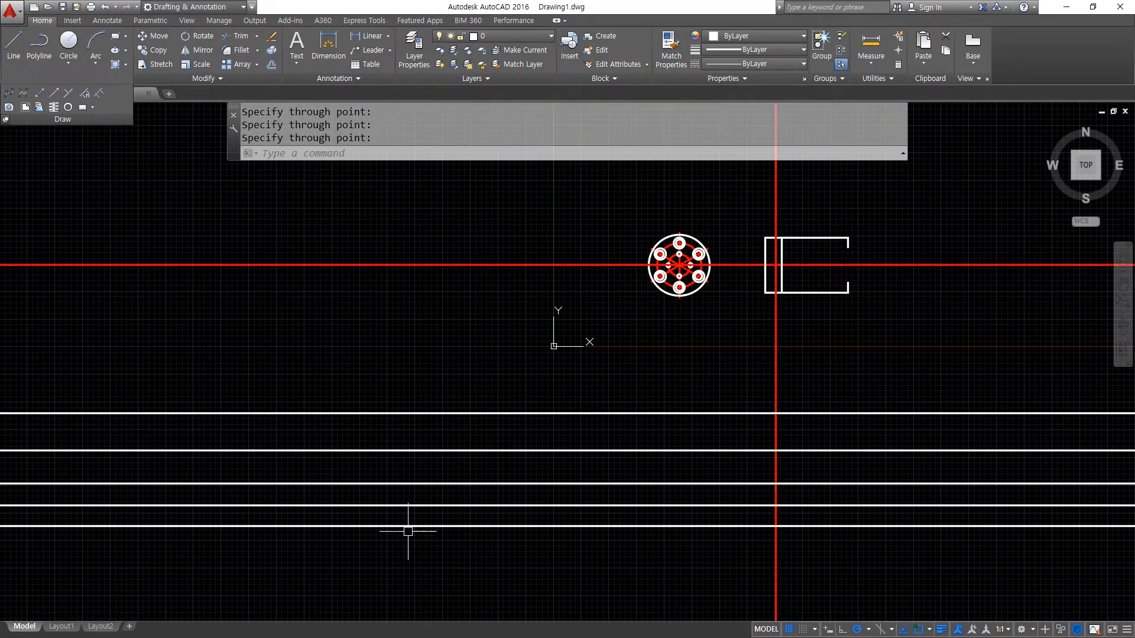
- Place five vertical construction lines in the empty area left of the circular plate
key(Return)
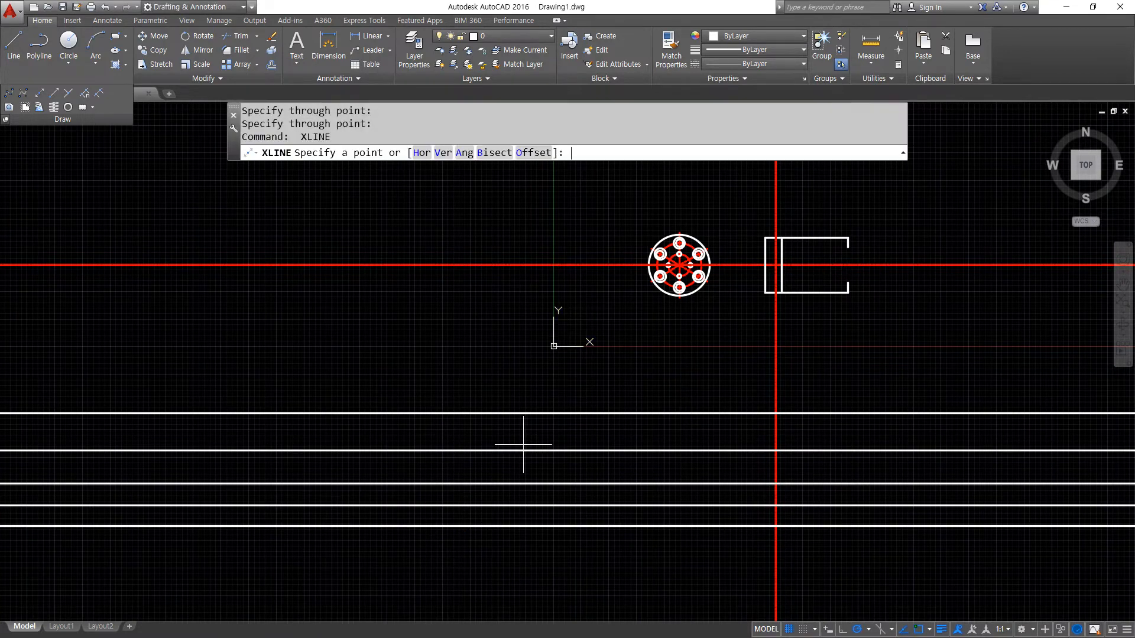
text(v)
key(Return)
click(320, 381)
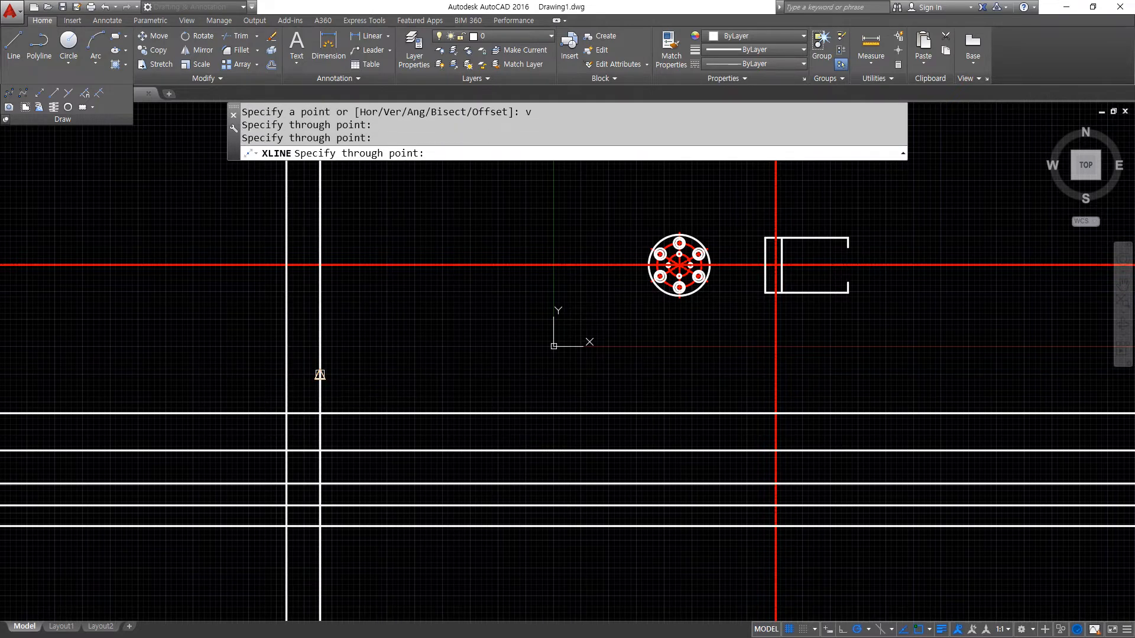
click(358, 381)
click(403, 379)
click(438, 373)
key(Return)
- Erase all the horizontal and vertical practice construction lines
click(467, 388)
click(212, 600)
text(e)
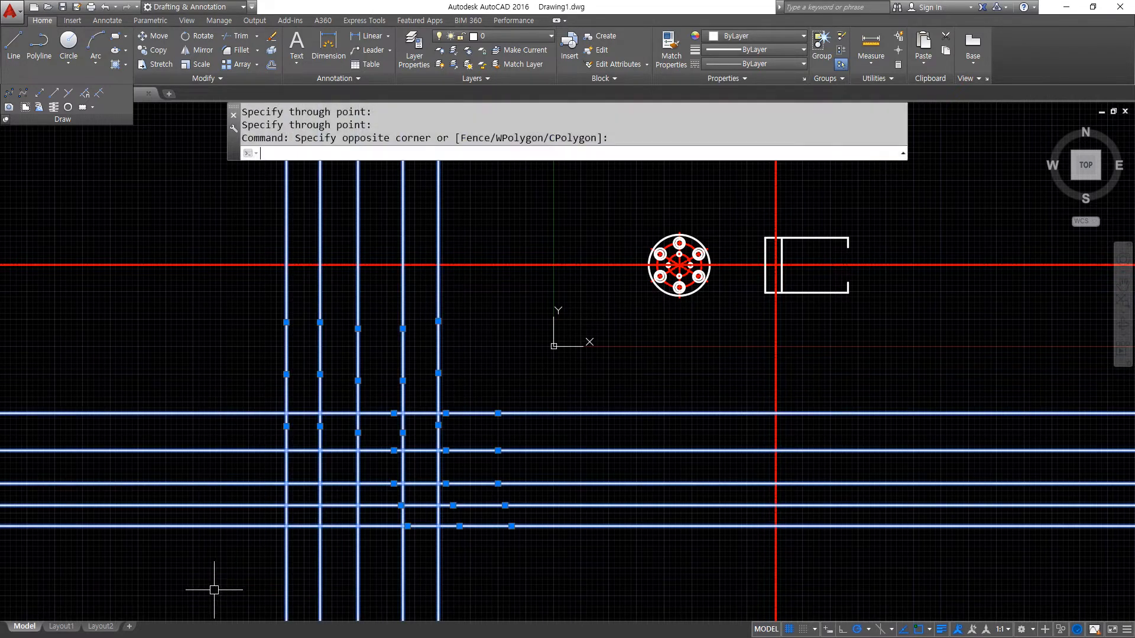
key(Return)
- Place several parallel construction lines at an angle of 45 in the empty area left of the plates
text(xl)
key(Return)
text(a)
key(Return)
mouse_move(566, 185)
mouse_down()
mouse_move(582, 178)
mouse_move(559, 228)
mouse_move(567, 192)
mouse_up()
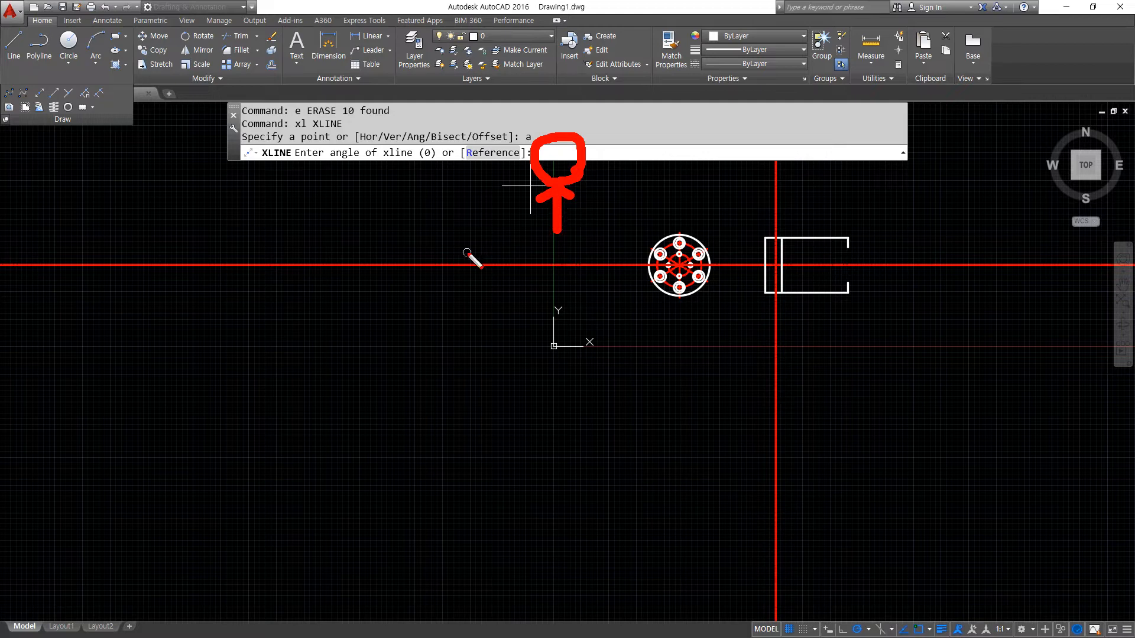
key(Escape)
text(45)
key(Return)
click(418, 376)
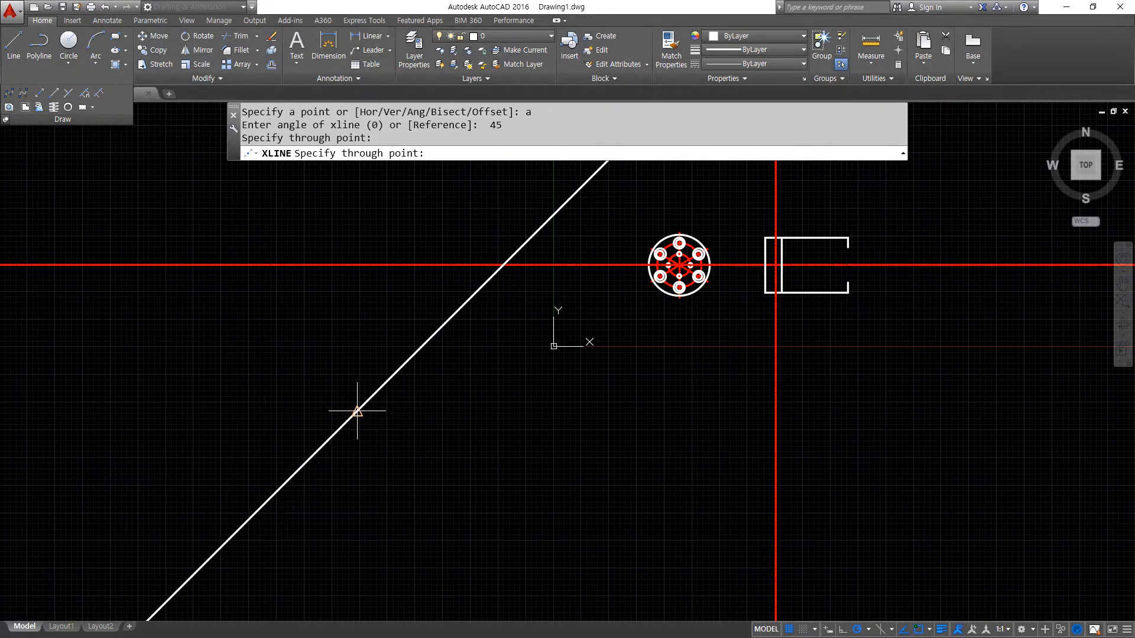
click(393, 419)
click(409, 432)
click(428, 440)
click(452, 453)
key(Return)
- Erase the construction lines angled at 45
click(485, 464)
click(376, 385)
text(e)
key(Return)
- Place five parallel construction lines at an angle of 135 in the empty area left of the plates
text(xl)
key(Return)
text(a)
key(Return)
text(135)
key(Return)
click(439, 360)
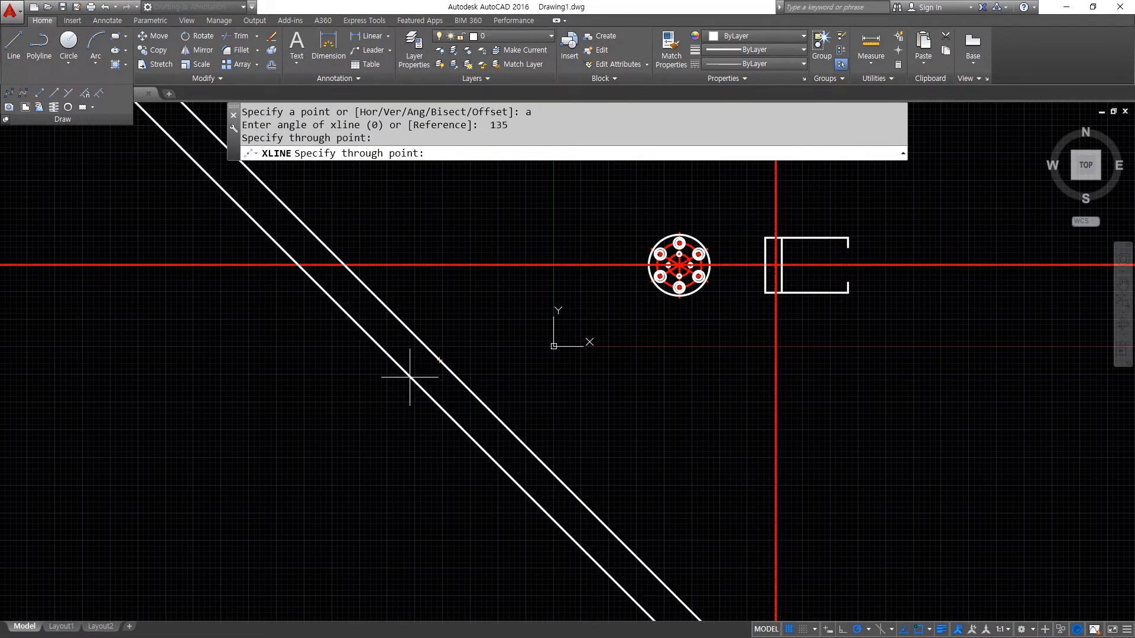
click(407, 372)
click(379, 388)
click(341, 401)
click(311, 418)
key(Return)
- Erase the construction lines angled at 135
click(494, 375)
click(307, 446)
text(e)
key(Return)
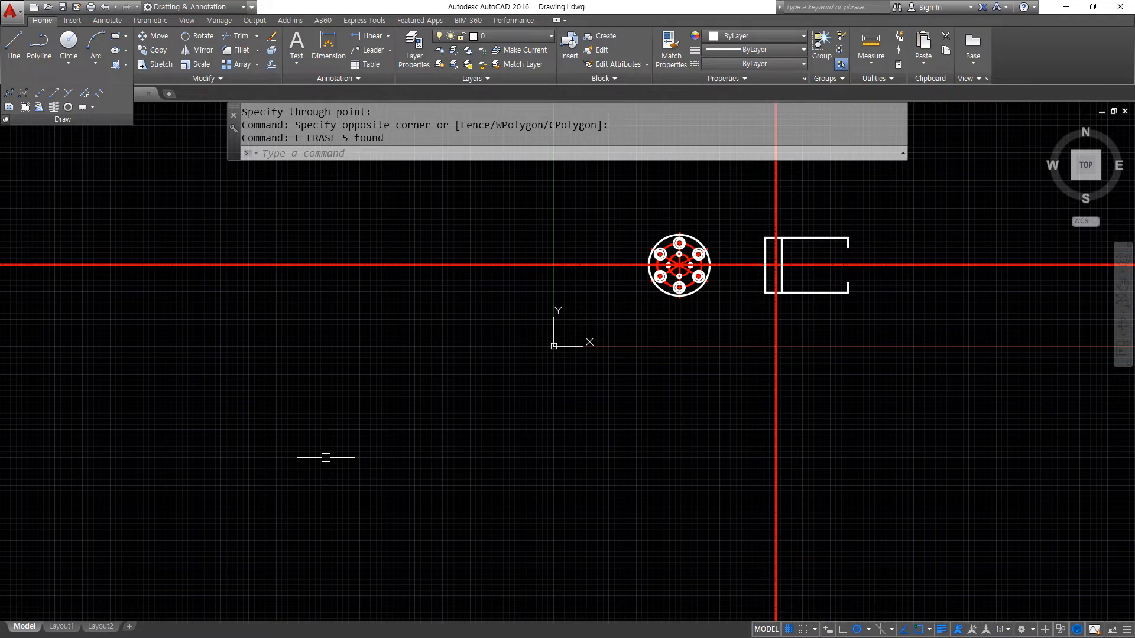
- Draw a construction line at an angle of 190 through the lower end of the upper short right edge
scroll(954, 247, up, 6)
text(xl)
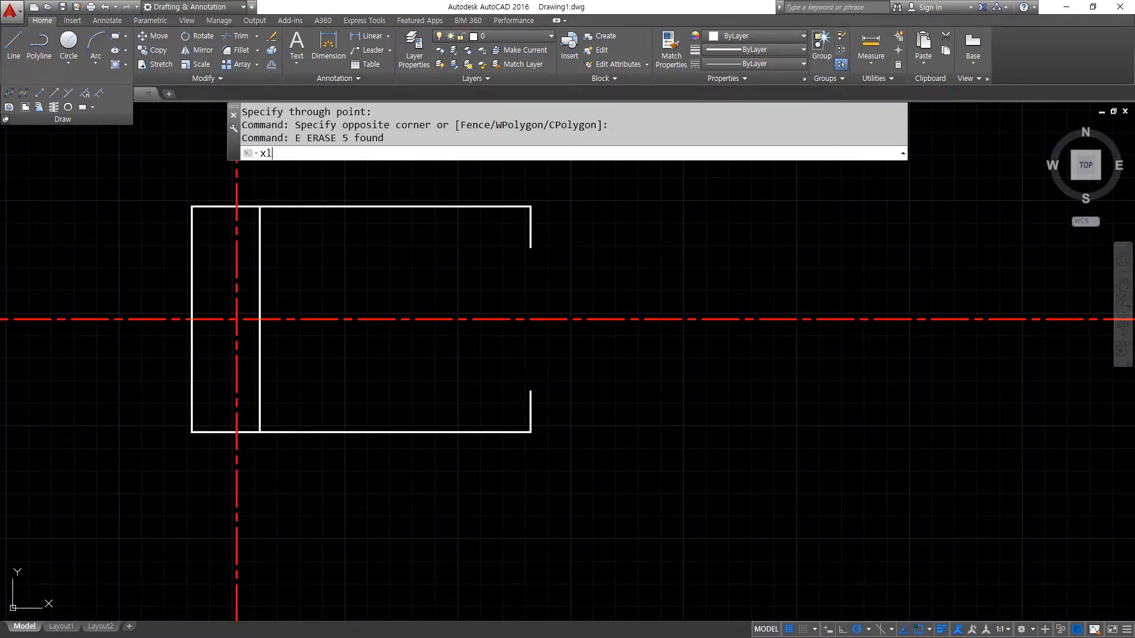
key(Return)
text(a)
key(Return)
text(190)
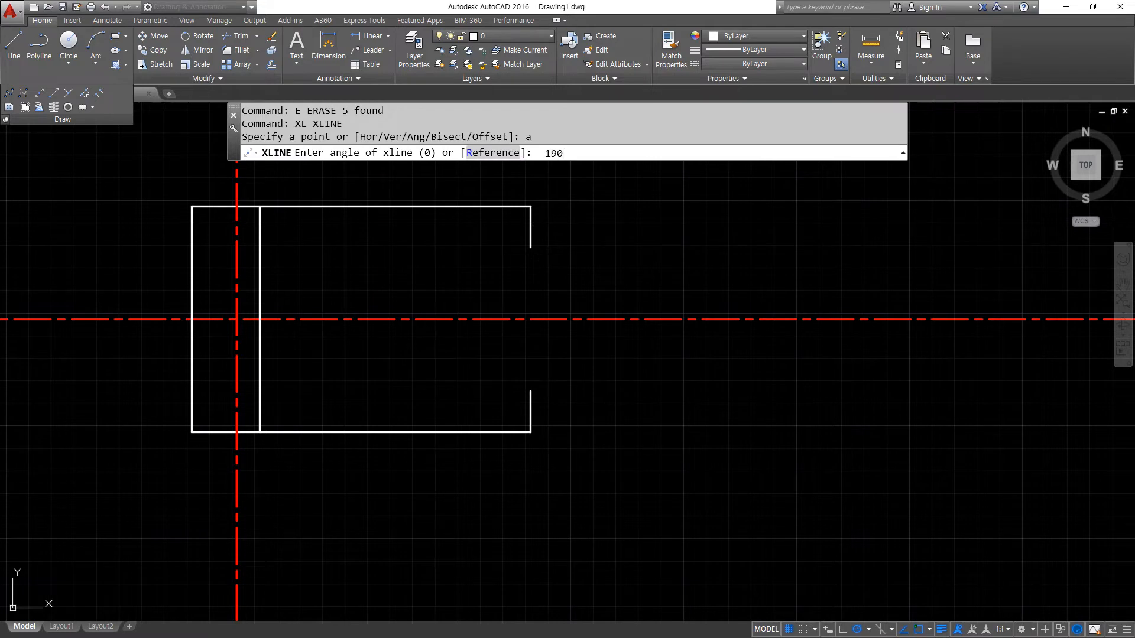
key(Return)
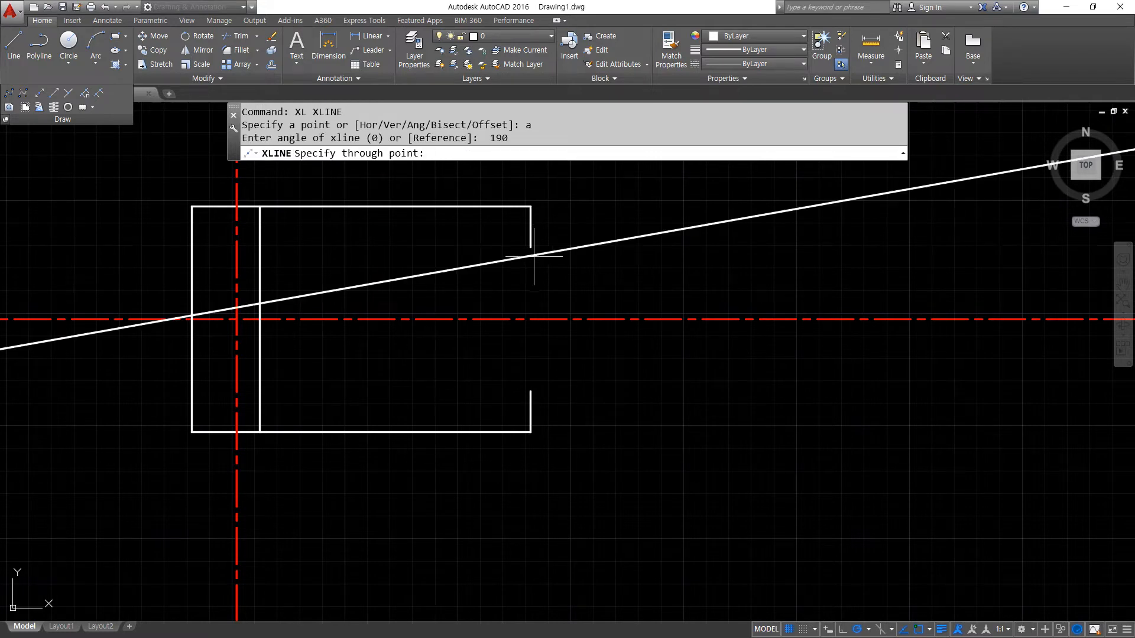
click(531, 249)
key(Return)
- Draw a construction line at an angle of 170 through the upper end of the lower short right edge
key(Return)
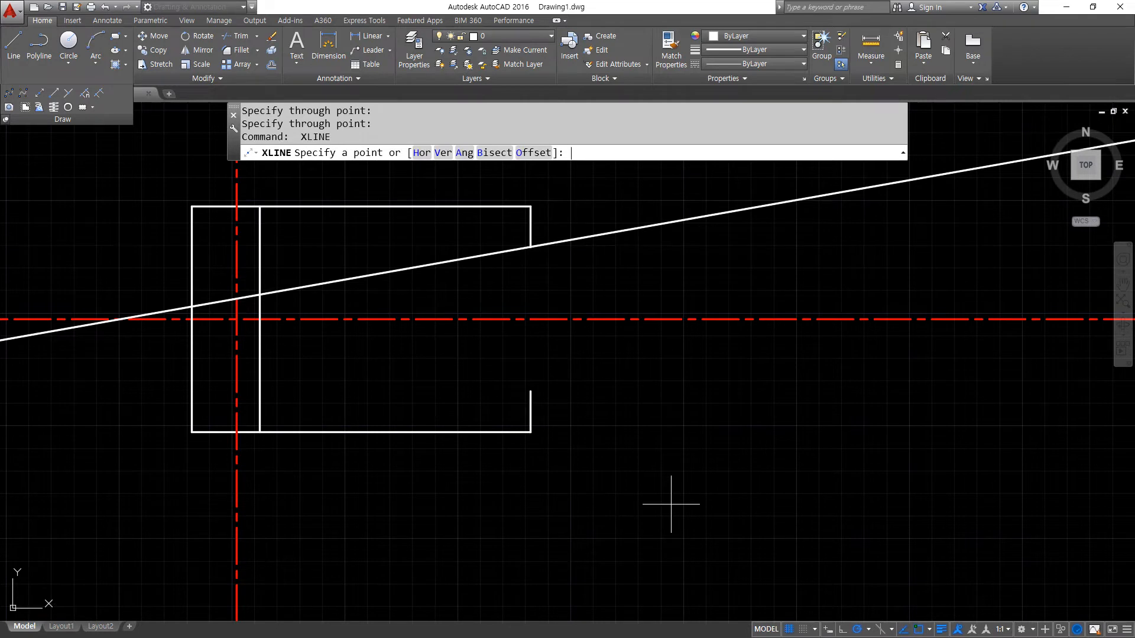
text(a)
key(Return)
text(170)
key(Return)
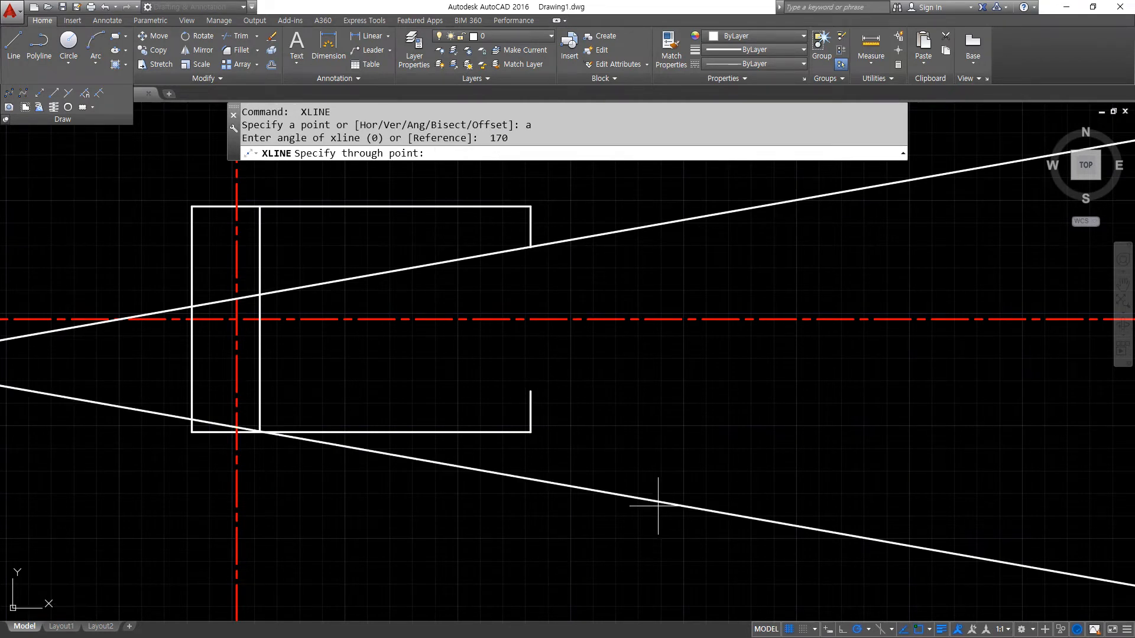
click(531, 393)
key(Return)
key(Return)
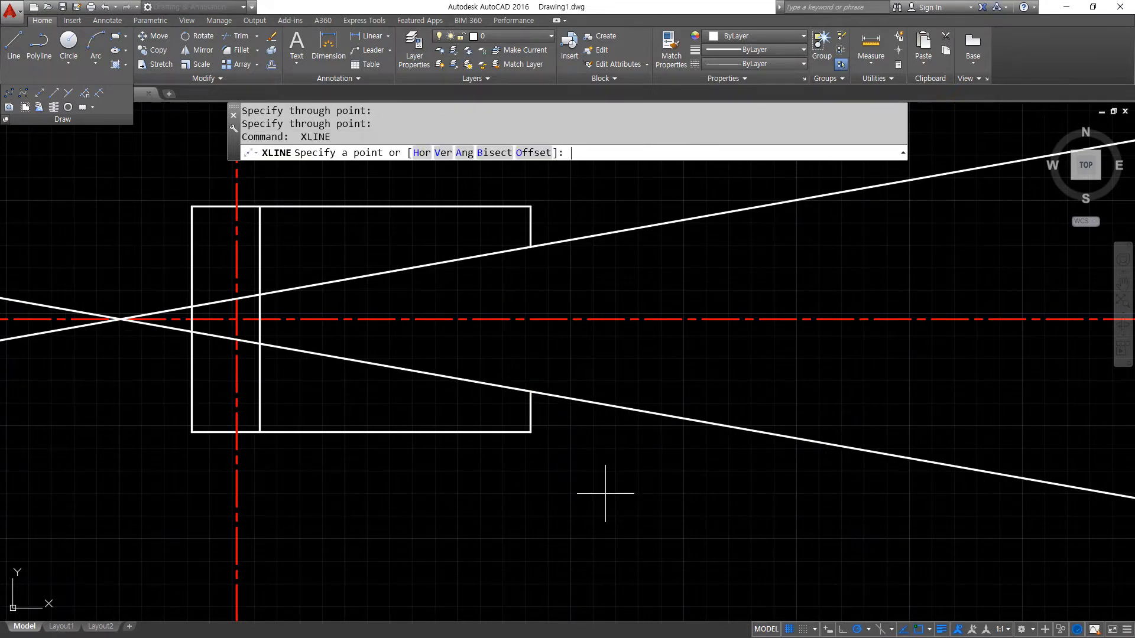
text(tr)
key(Return)
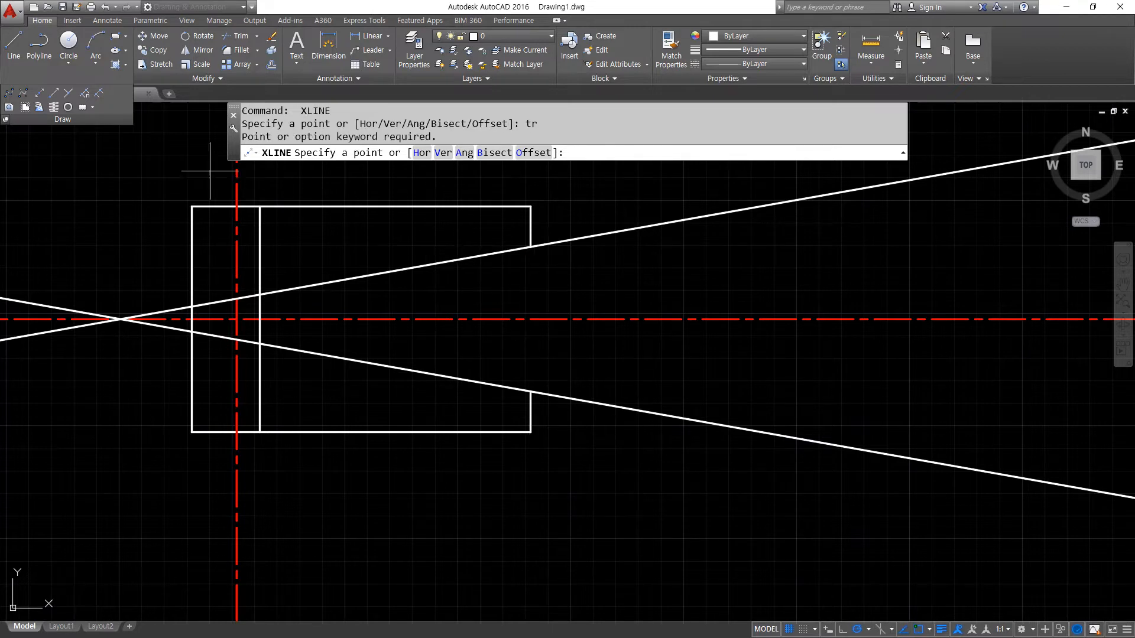
key(Escape)
- Trim both slanted construction lines beyond the plate's short right edges and on the far side of the inner vertical line
text(tr)
key(Return)
click(258, 194)
click(575, 479)
key(Return)
click(615, 406)
click(584, 238)
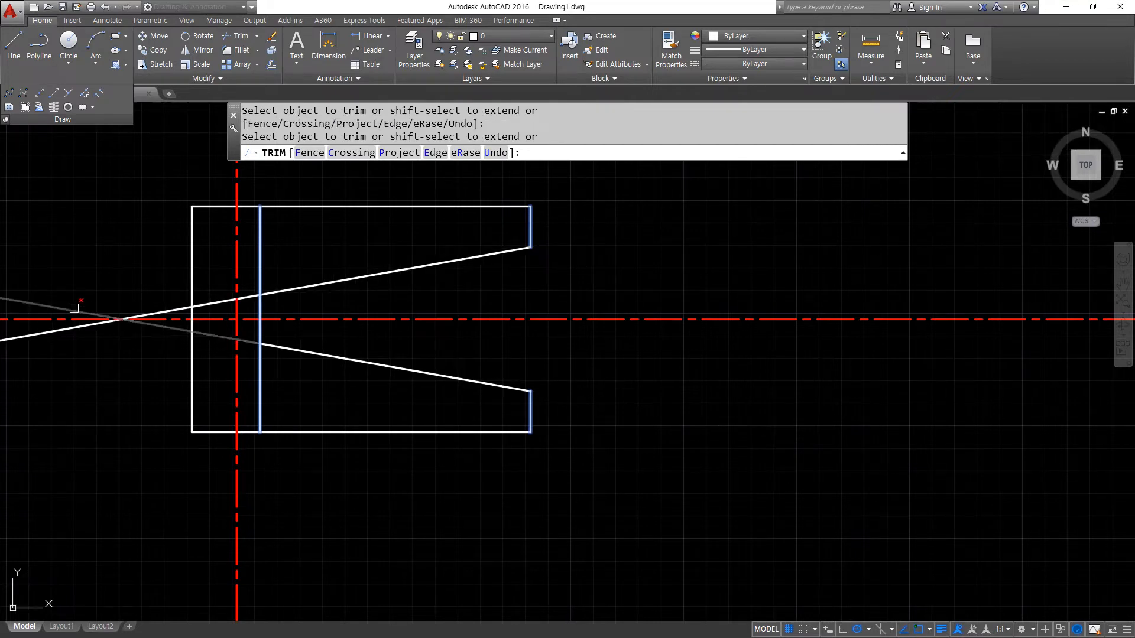
click(75, 305)
click(55, 309)
click(51, 333)
key(Return)
- Trim the inner vertical line above and below the two slanted lines so only the notch's inner end remains
text(tr)
key(Return)
key(Return)
click(259, 378)
click(258, 265)
key(Return)
text(o)
key(Return)
key(Escape)
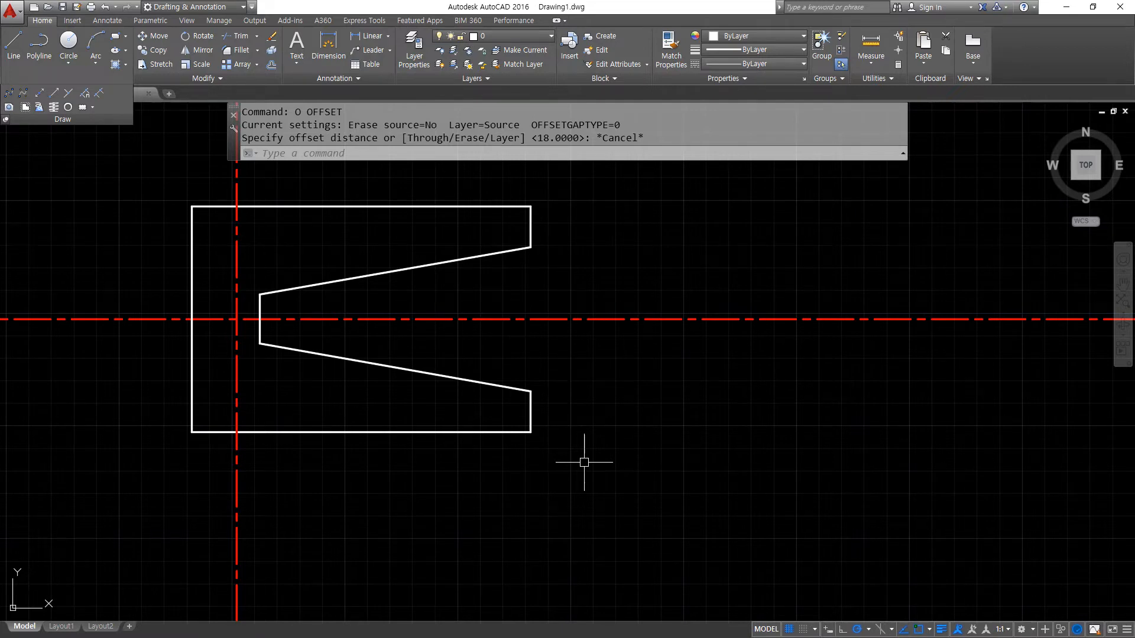
- Bring up the reference page and examine the dimensions of the plate with six rounded lobes
scroll(631, 561, down, 2)
middle_drag(401, 417, 519, 358)
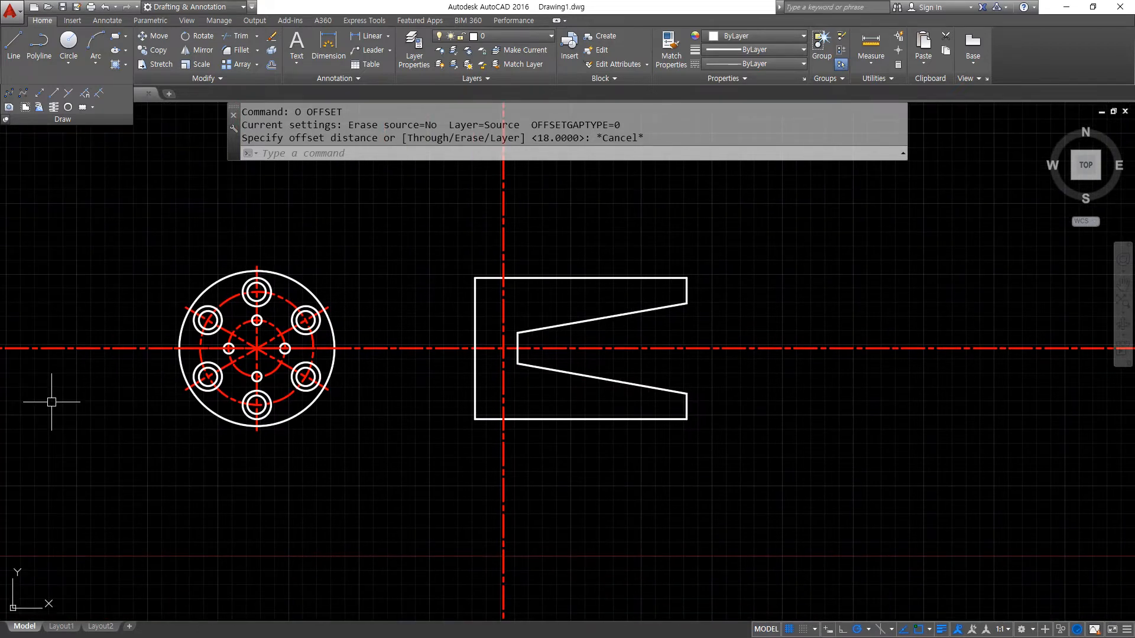
mouse_move(0, 29)
mouse_down()
mouse_move(106, 95)
mouse_move(225, 72)
mouse_move(243, 50)
mouse_up()
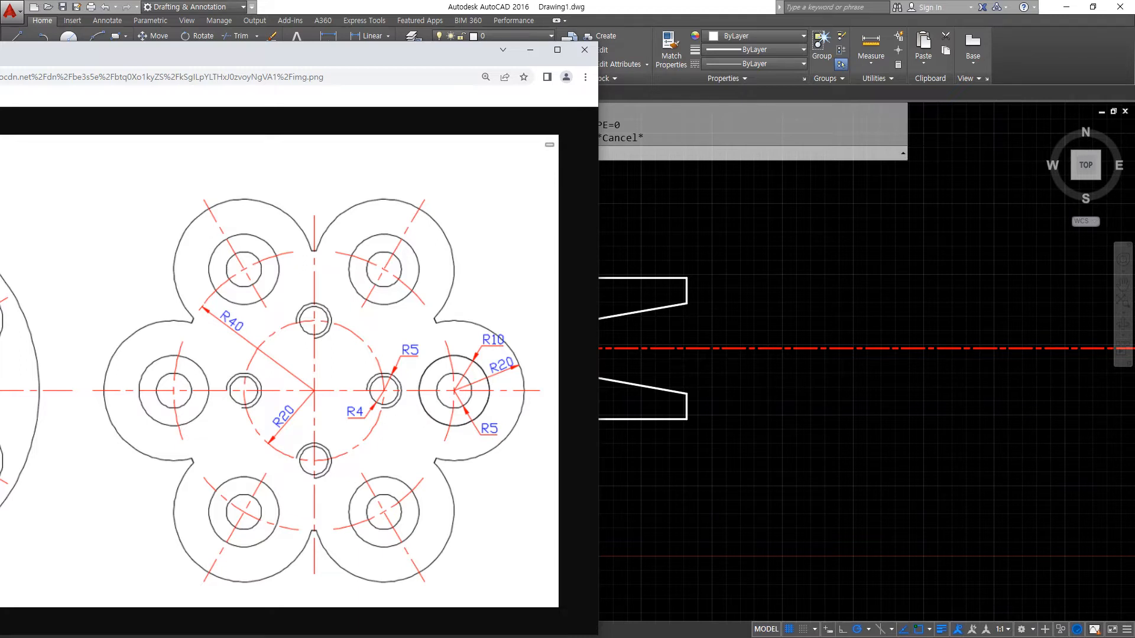
click(855, 214)
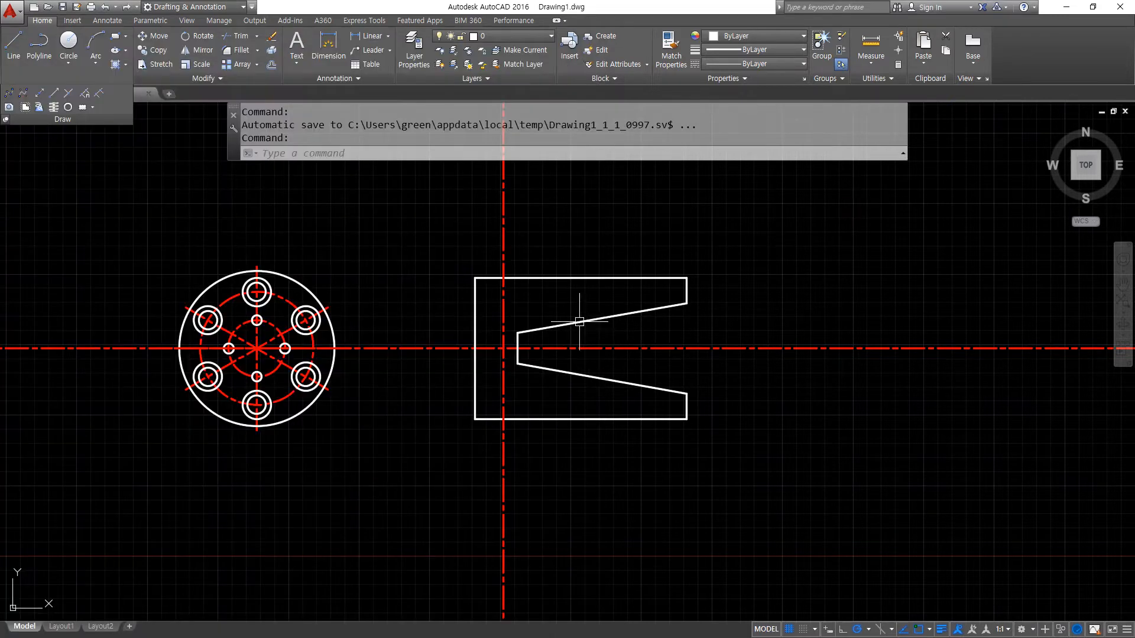
- Draw two connected lines forming an open V in the empty area above and to the right of the notched plate
scroll(646, 364, up, 4)
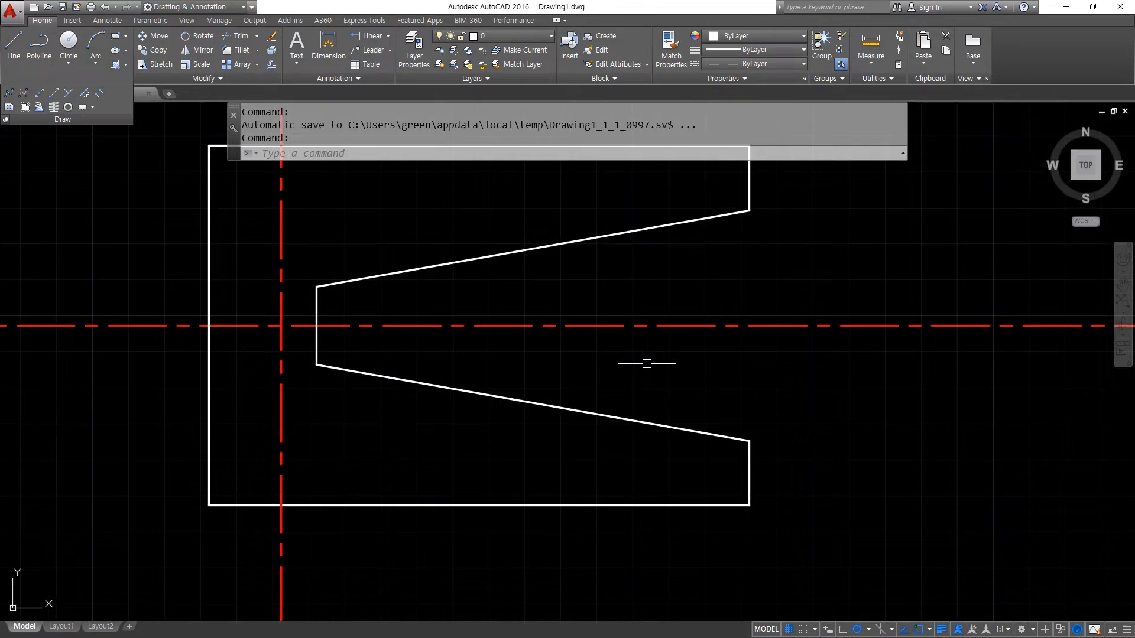
scroll(615, 413, down, 4)
middle_drag(639, 462, 491, 502)
middle_drag(810, 332, 517, 515)
text(l)
key(space)
click(682, 313)
click(528, 434)
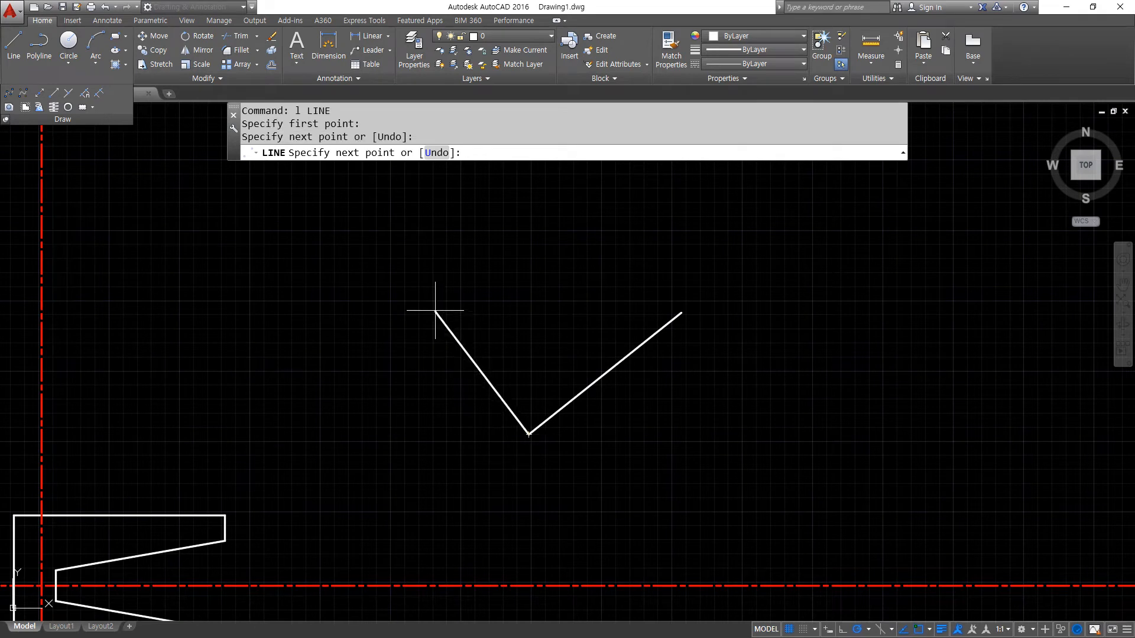
click(481, 262)
key(space)
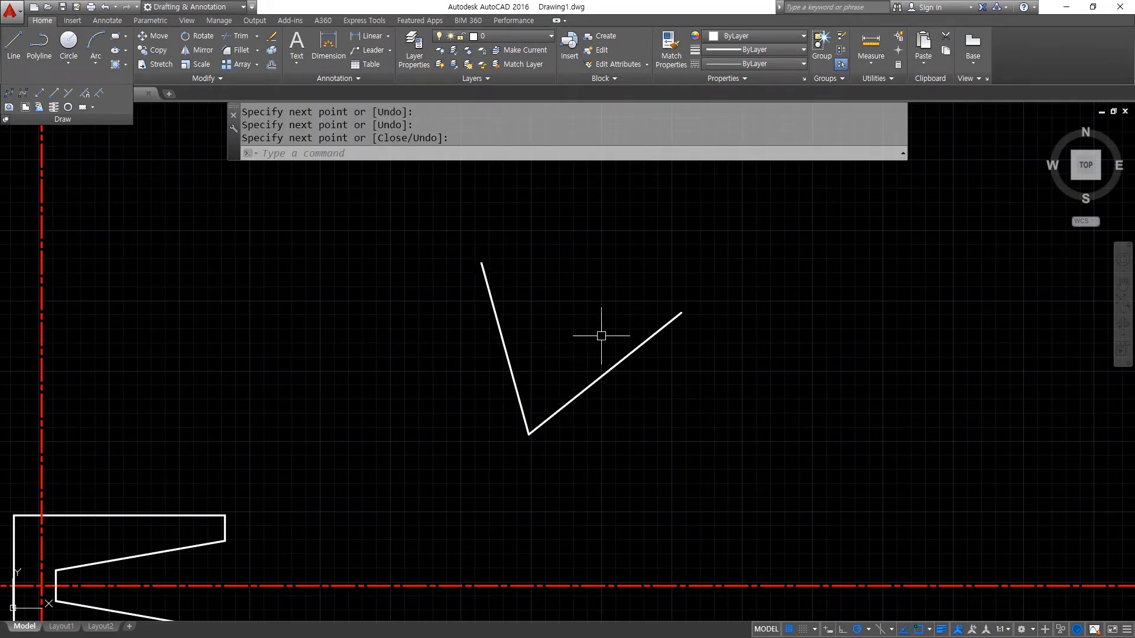
mouse_move(479, 277)
mouse_down()
mouse_move(510, 355)
mouse_move(518, 335)
mouse_up()
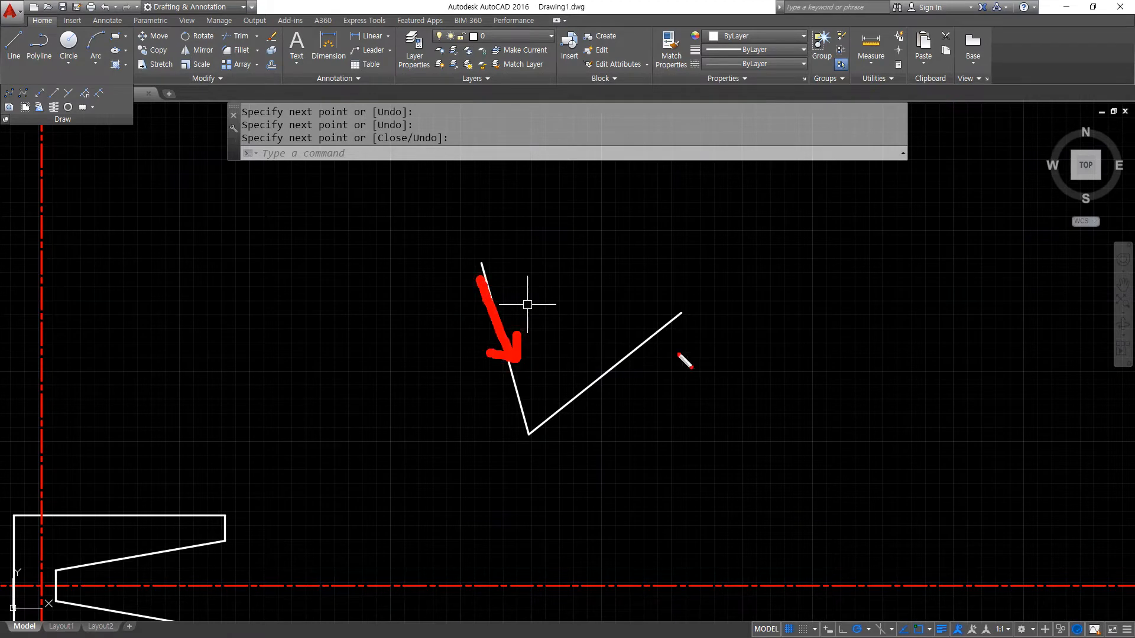
mouse_move(615, 367)
mouse_down()
mouse_move(656, 328)
mouse_move(666, 341)
mouse_up()
drag(591, 214, 525, 540)
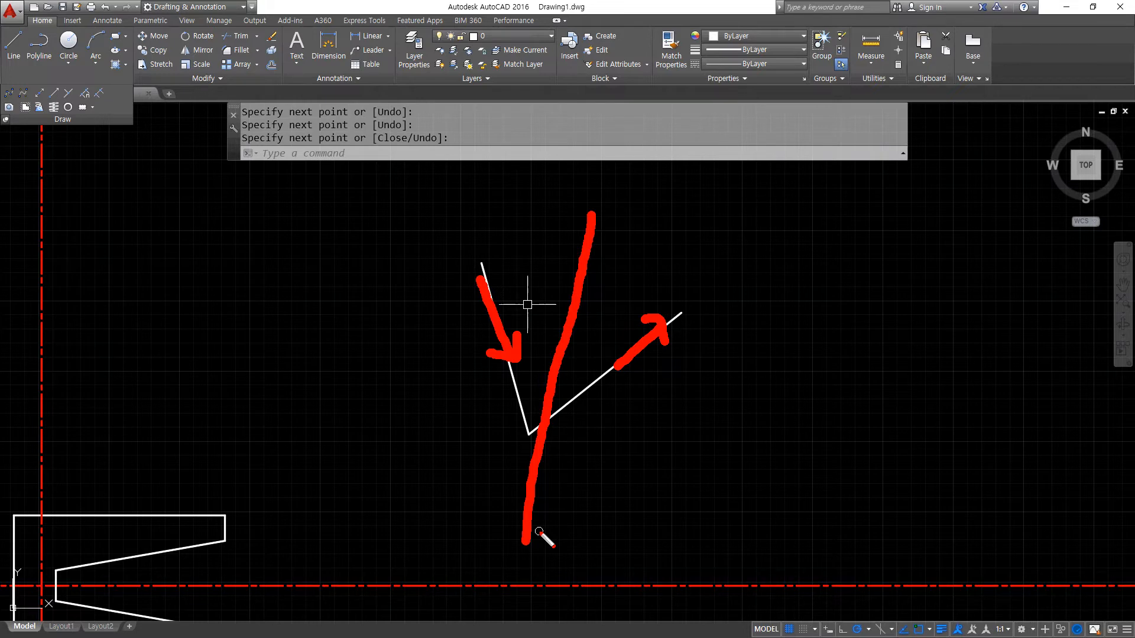
key(Escape)
- Draw a circle centred on the V's vertex and trim it to the arc between the two lines
text(c)
key(Return)
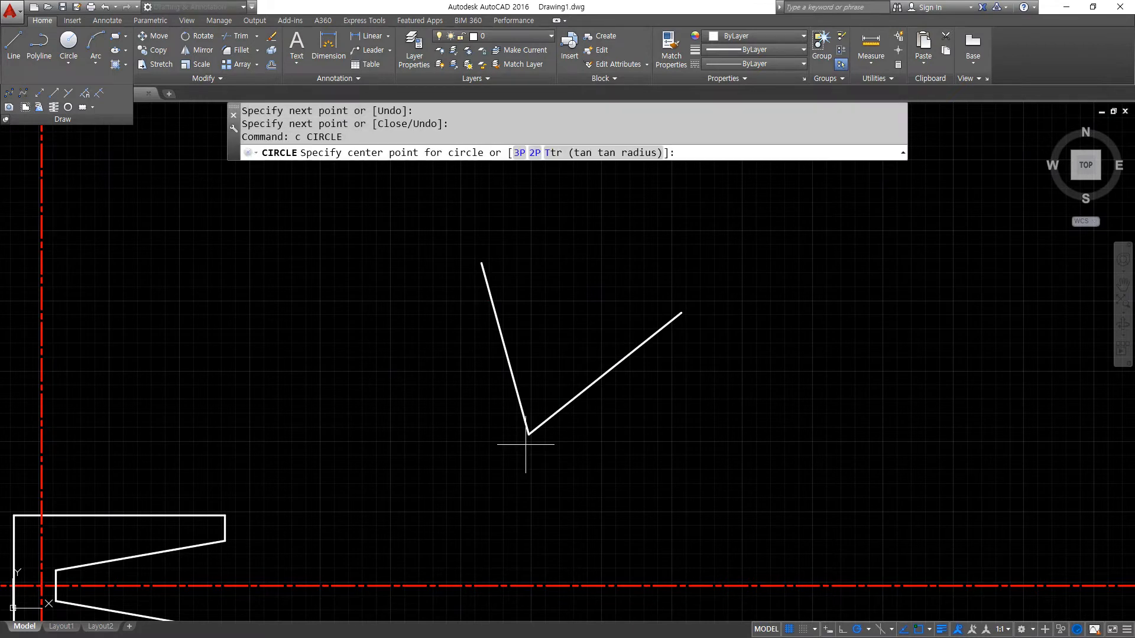
click(528, 434)
click(564, 308)
text(tr)
key(Return)
key(Return)
click(652, 489)
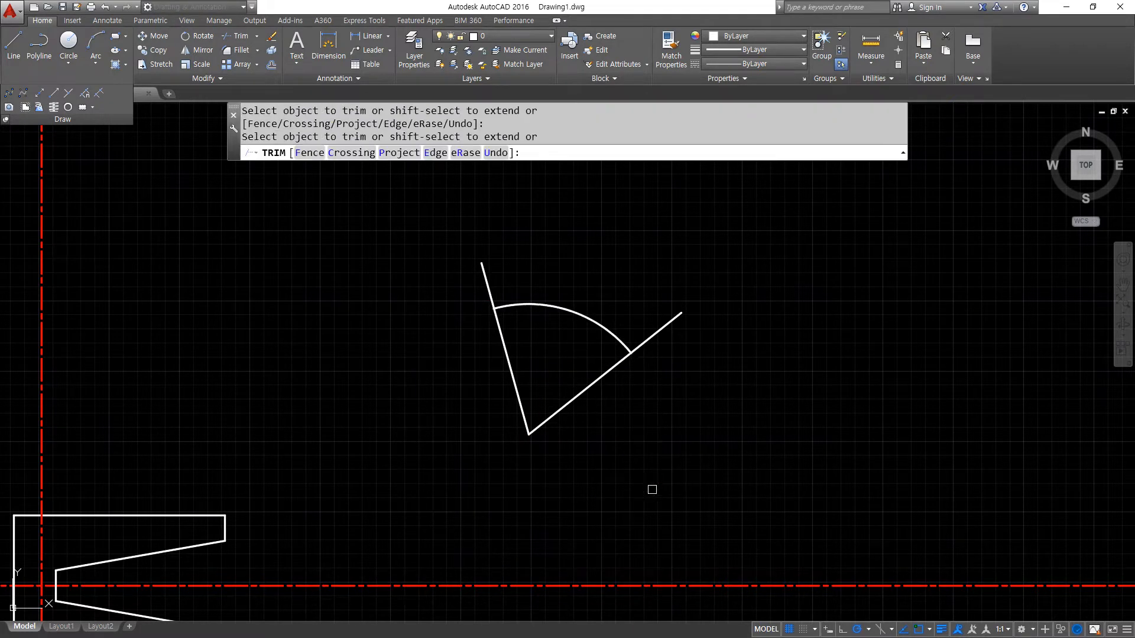
key(Return)
- Draw a line from the V's vertex to the midpoint of the arc using the mid object snap
text(l)
key(Return)
click(529, 435)
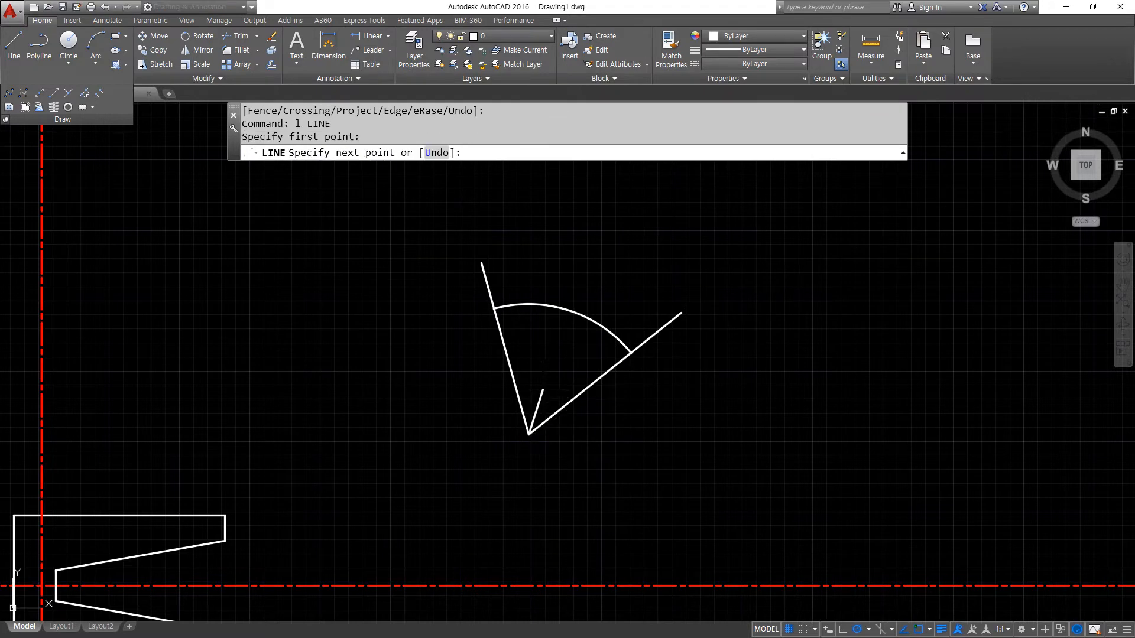
text(mid)
key(Return)
click(599, 330)
key(Return)
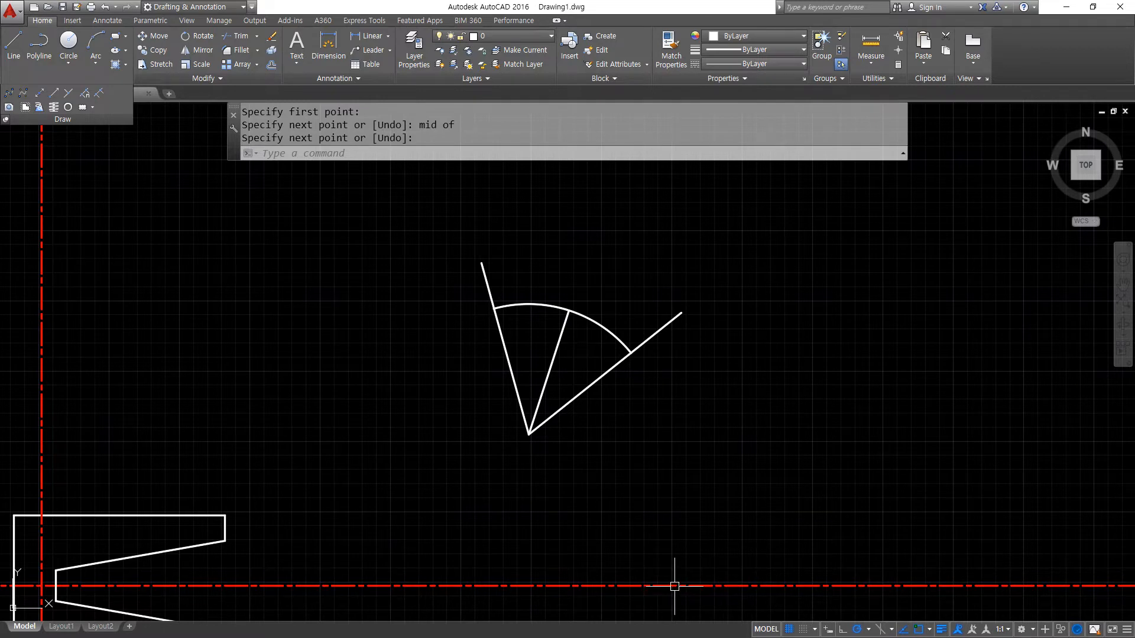
- Draw a Bisect construction line from the V's vertex, using the arc's two endpoints as the angle's start and end points
text(XL)
key(Return)
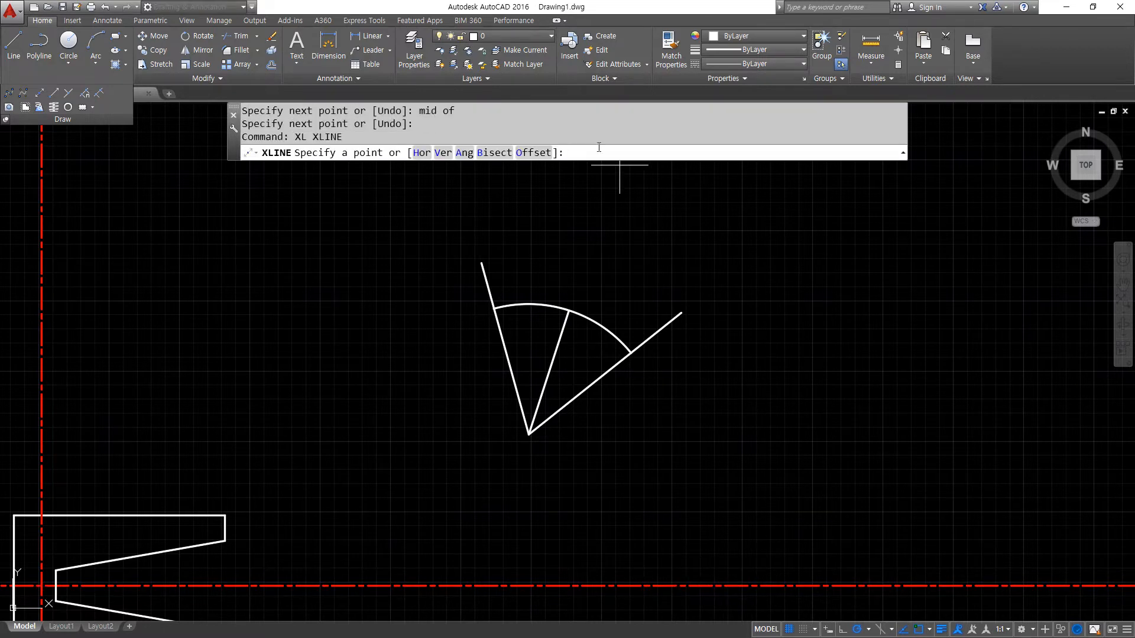
click(510, 154)
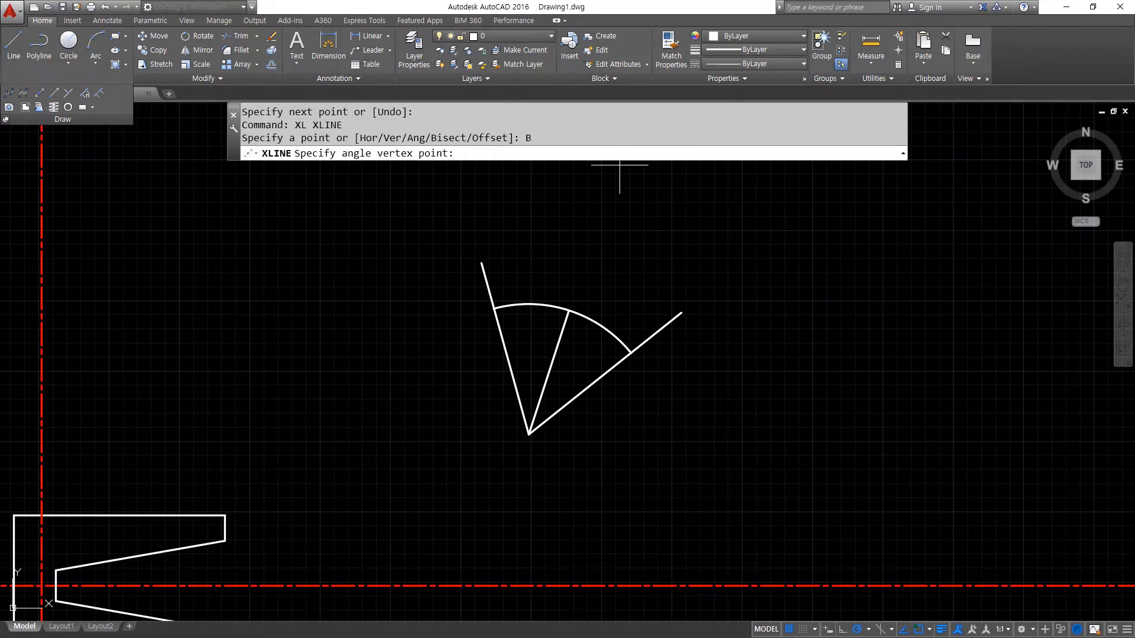
click(529, 434)
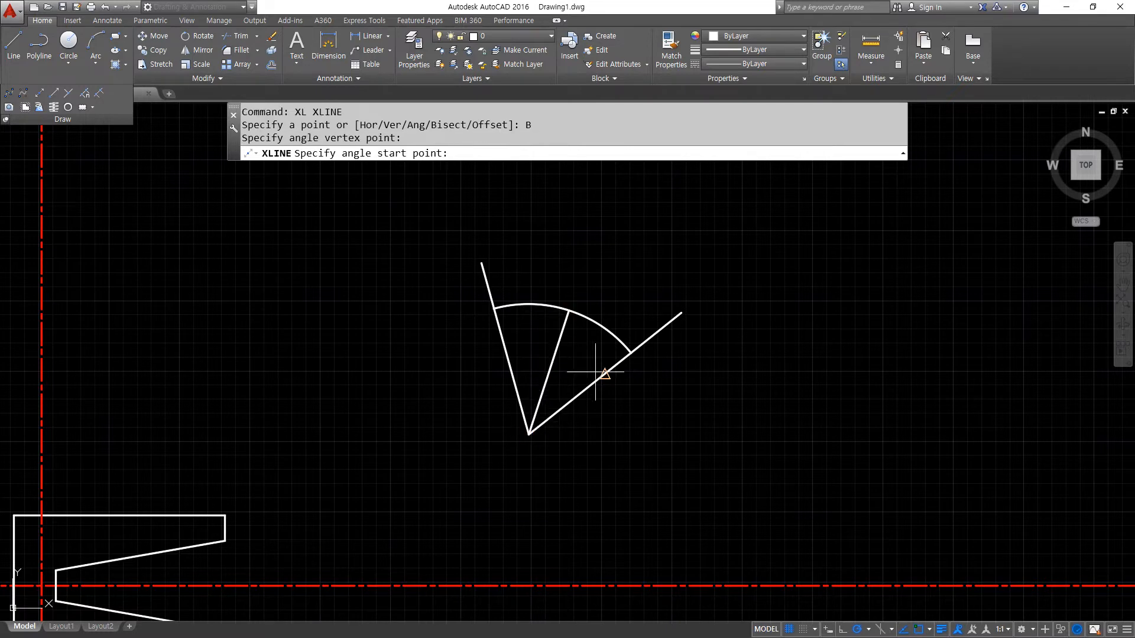
click(631, 352)
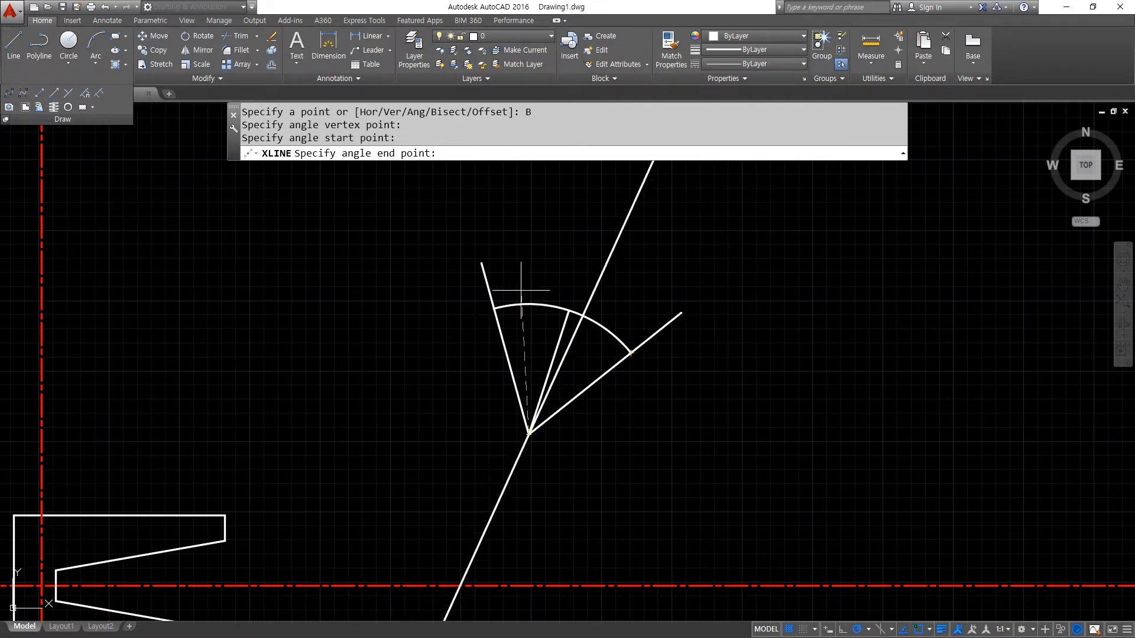
click(493, 308)
key(Return)
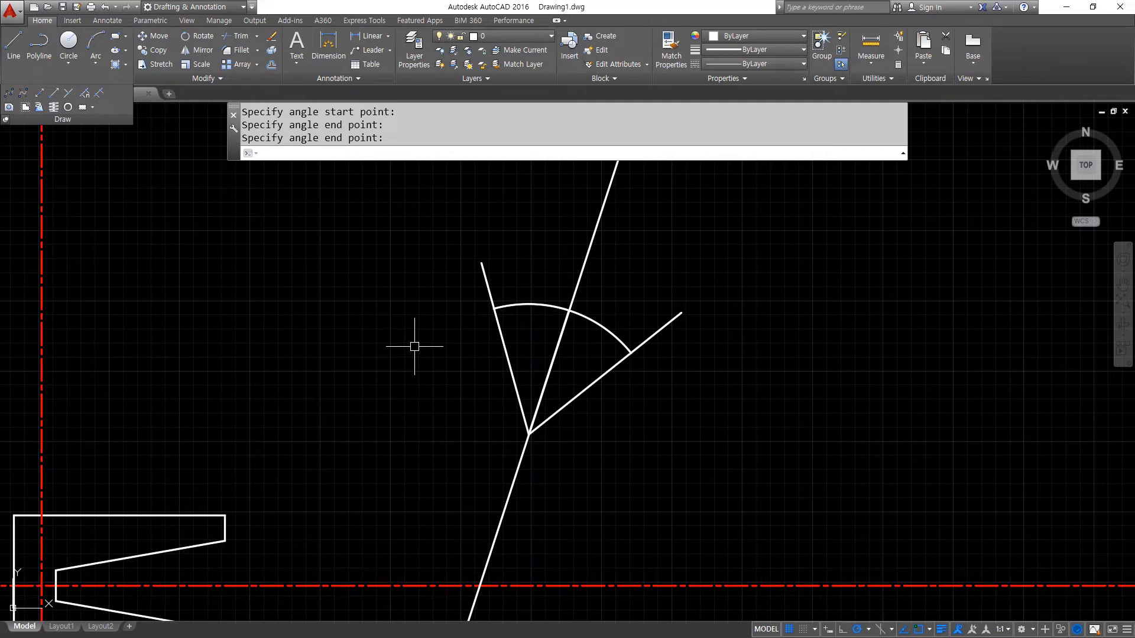
- Erase the V lines, the arc, the midline and the bisecting construction line
click(728, 477)
click(380, 246)
text(e)
key(Return)
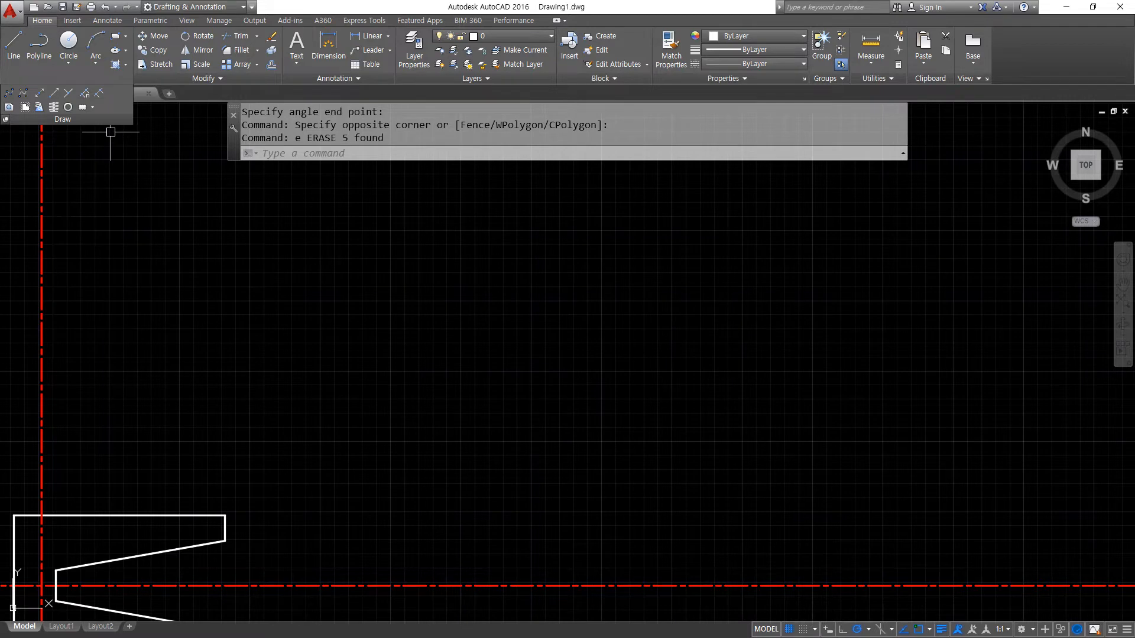
- Switch to the Notepad notes and read the Ray entry in the list of drawing commands
key(alt+Tab)
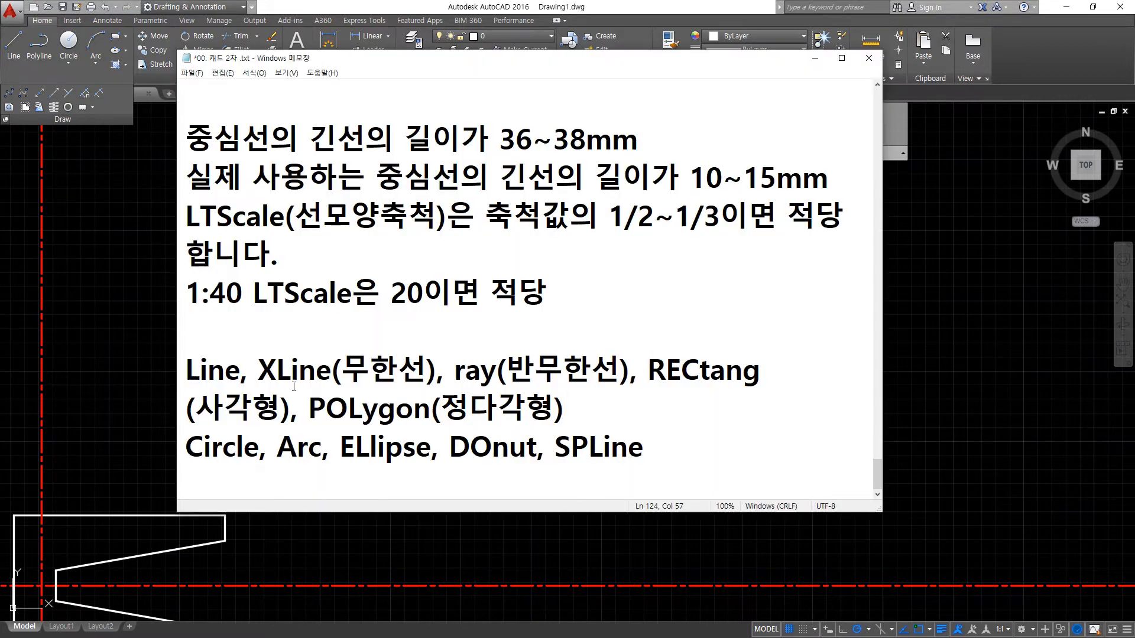
drag(449, 390, 620, 389)
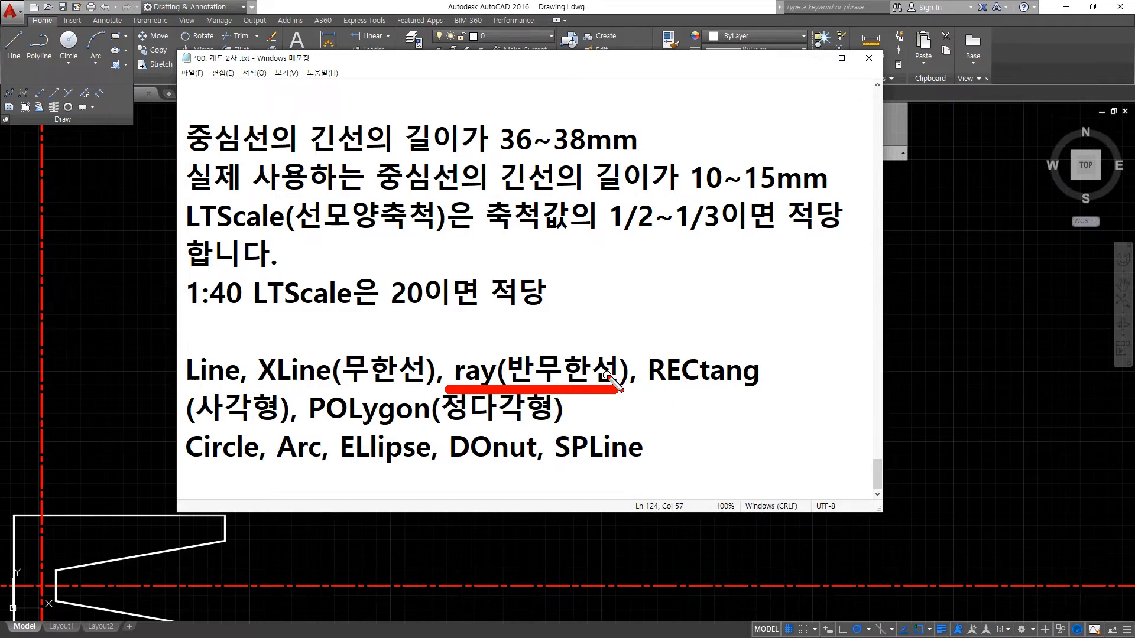
key(Escape)
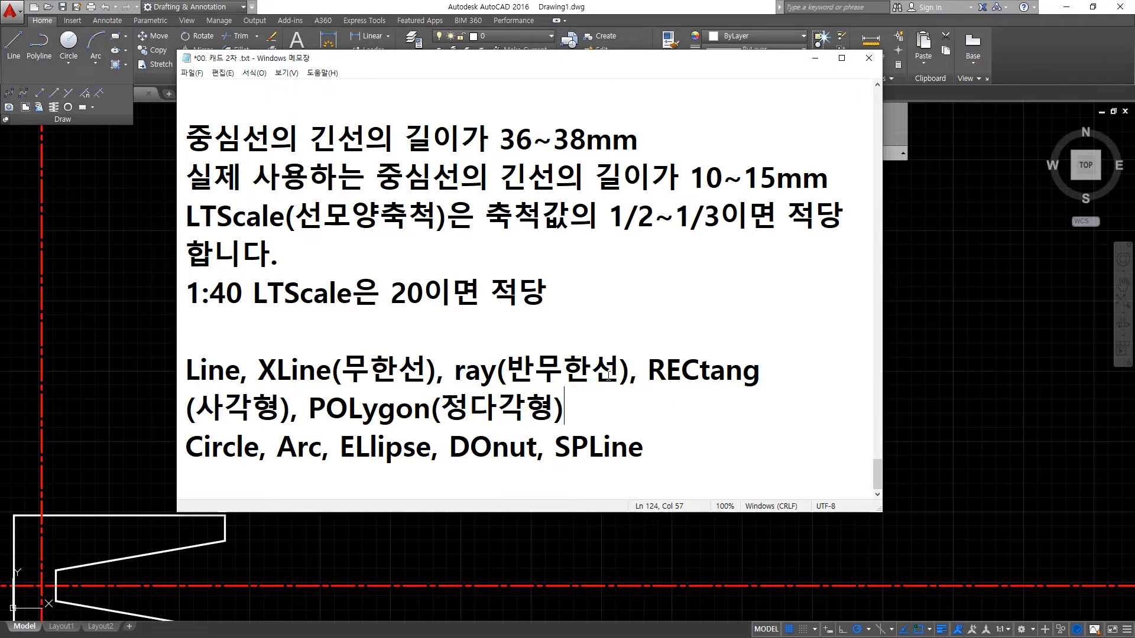
click(114, 195)
- Draw four rays fanning out from one common start point in the empty area above the centre line
text(ra)
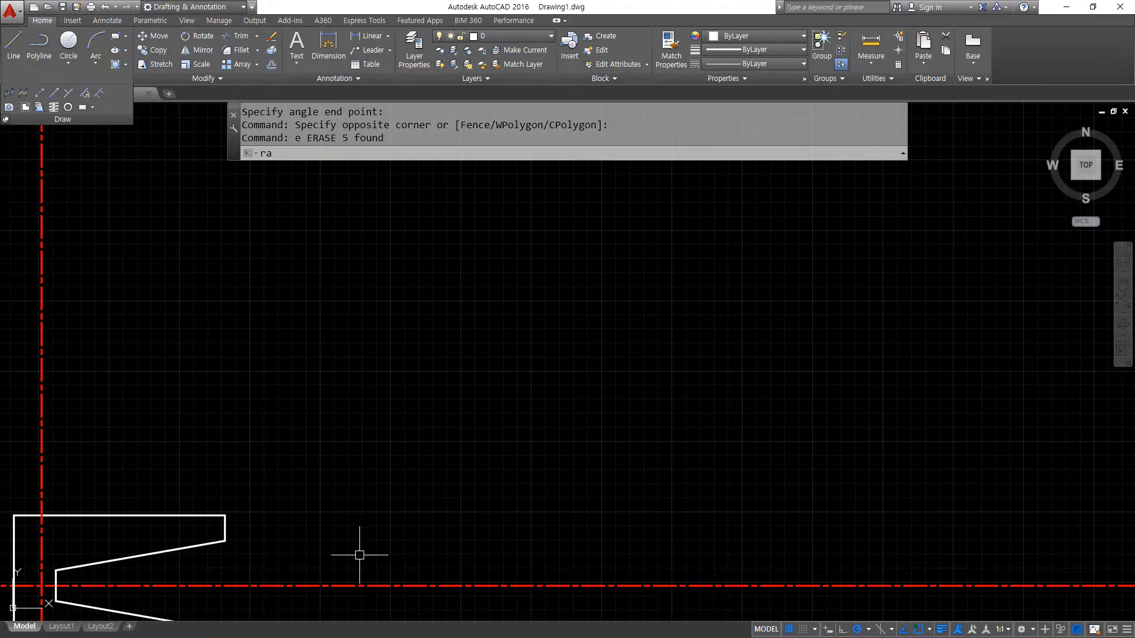
key(Return)
click(450, 373)
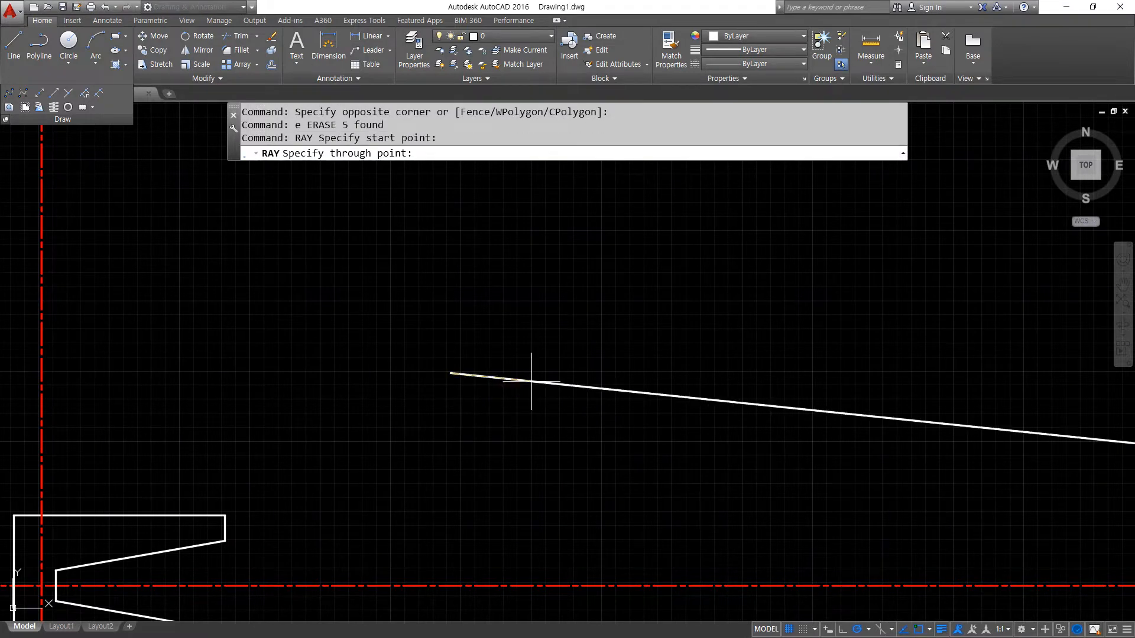
click(535, 360)
click(476, 327)
click(411, 294)
click(382, 321)
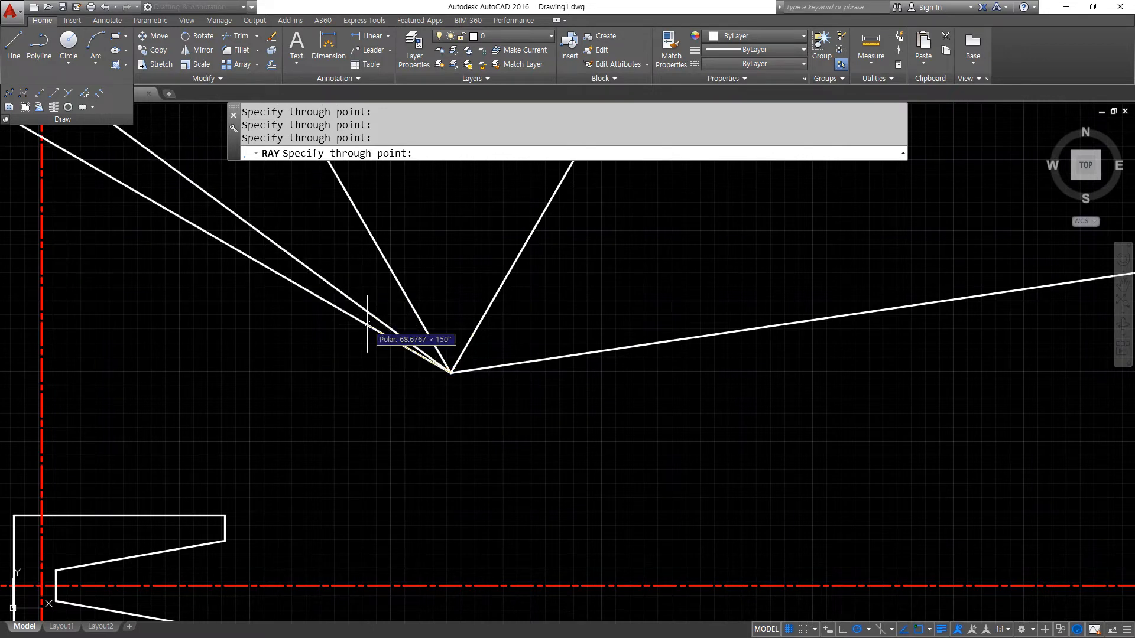
key(Escape)
- Erase the four rays fanning out from the common start point
click(532, 363)
click(414, 394)
text(e)
key(Return)
- Erase the two slanted edges of the plate's notch
middle_drag(337, 493, 348, 454)
scroll(348, 454, up, 4)
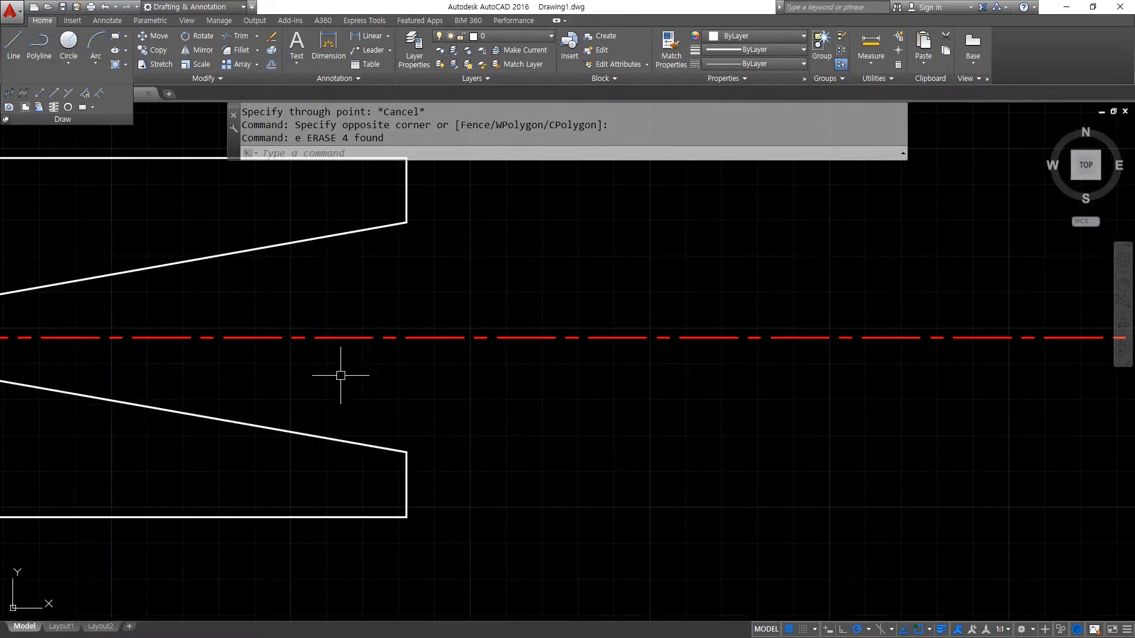
click(299, 405)
click(268, 448)
click(313, 286)
click(268, 203)
text(e)
key(Return)
middle_drag(380, 325, 638, 333)
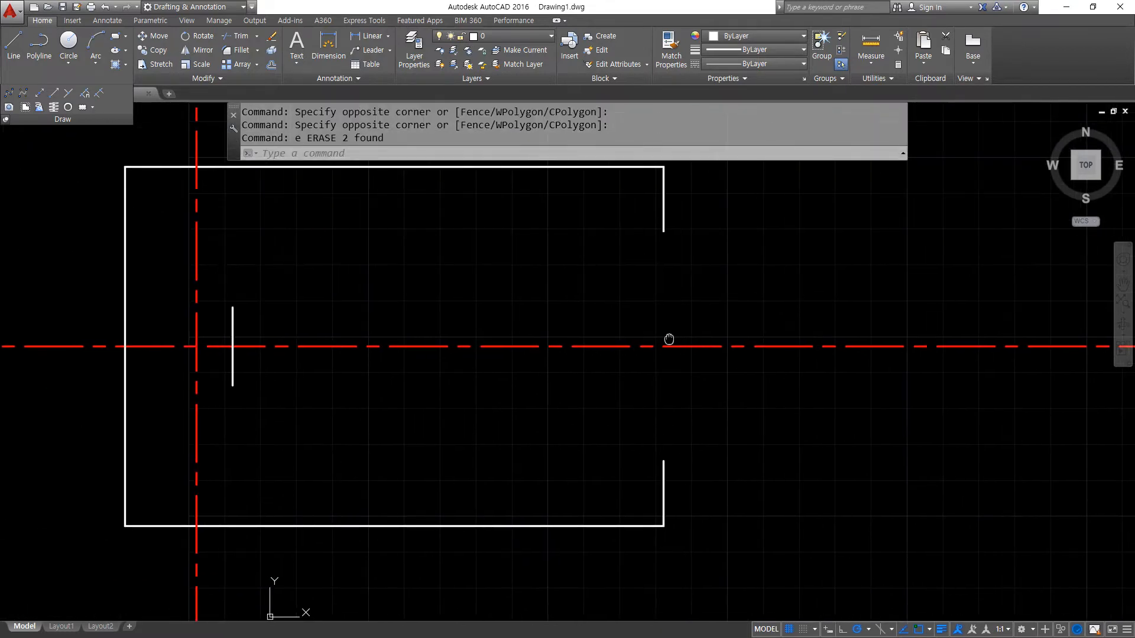
text(ex)
key(Return)
click(231, 315)
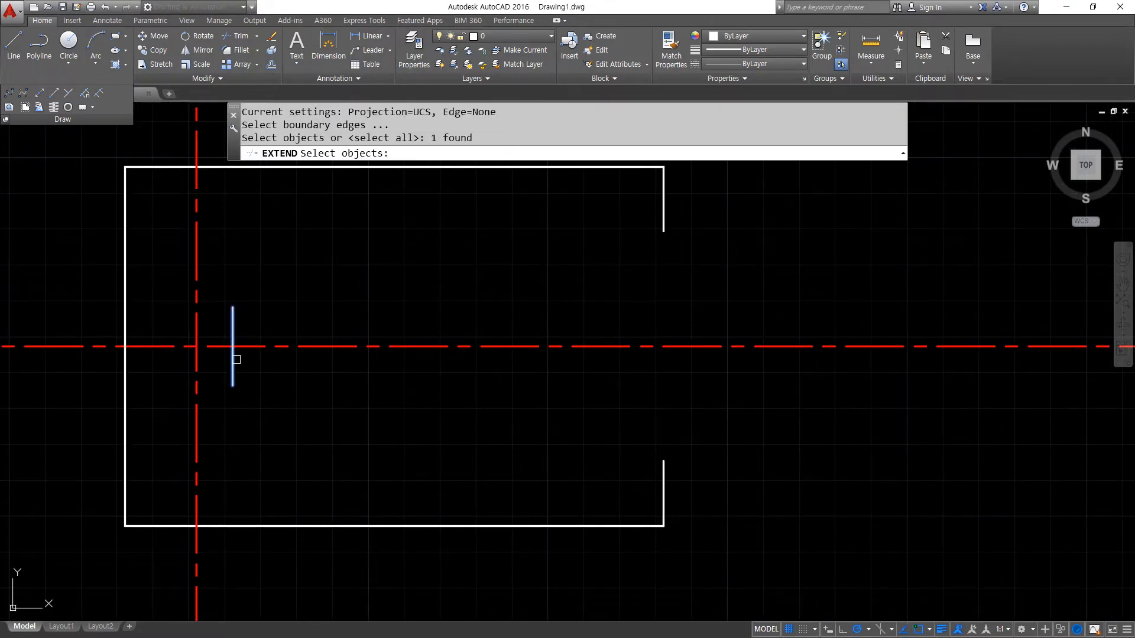
key(Escape)
key(Escape)
- Extend the short inner vertical line of the notch to the plate's upper and lower edges
text(ex)
key(Return)
key(Return)
click(235, 317)
click(233, 319)
click(228, 385)
key(Return)
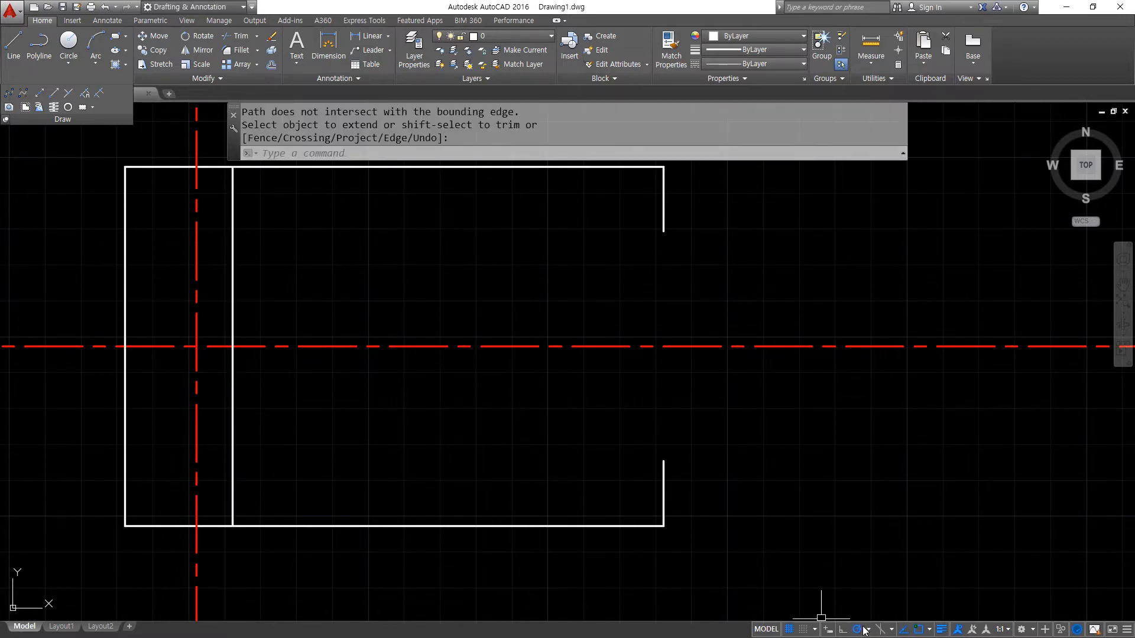
- Change the polar tracking angle and draw a ray from the upper short right edge's lower end, sloping down through the inner vertical line
click(868, 630)
click(874, 580)
text(ray)
key(Return)
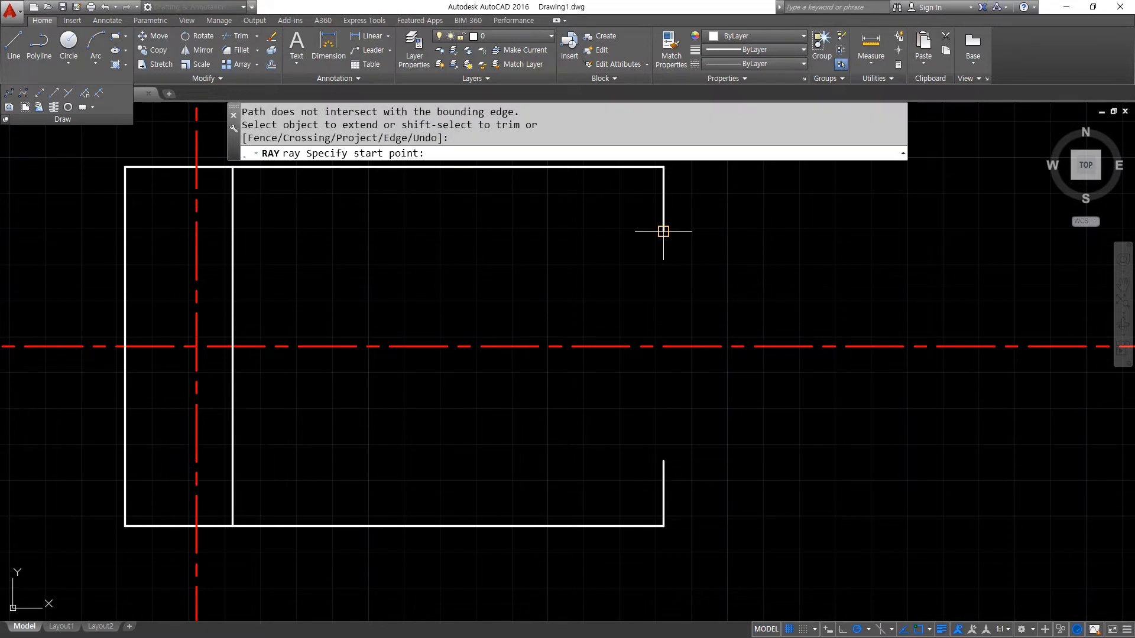
click(663, 231)
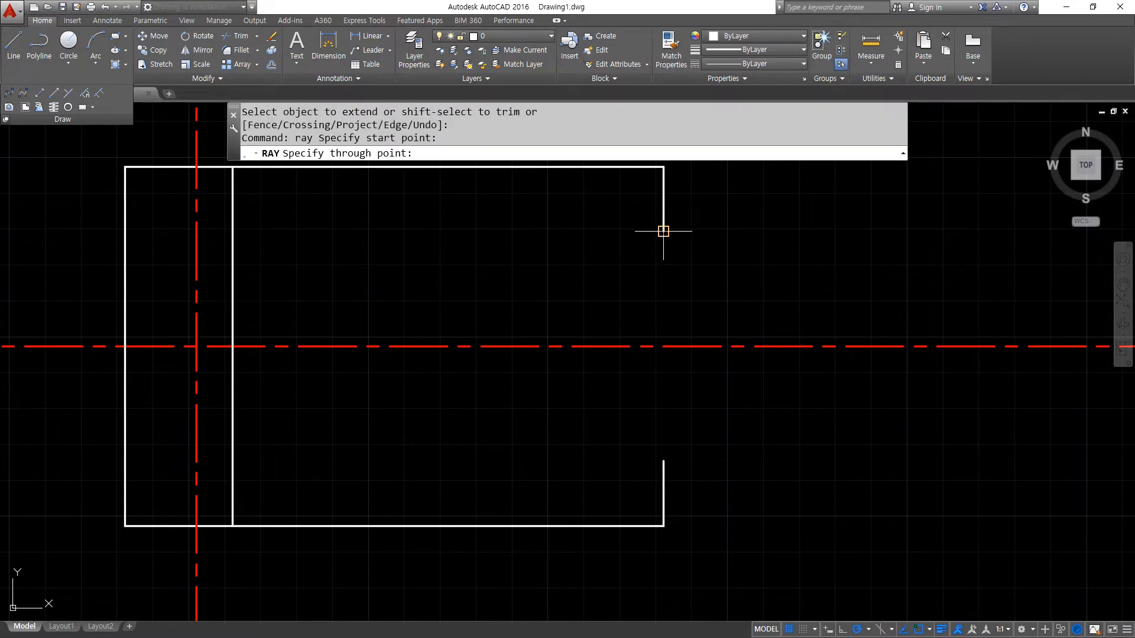
click(582, 244)
key(Return)
- Draw a ray from the lower short right edge's upper end, sloping up through the inner vertical line to mirror the upper ray
key(Return)
click(663, 461)
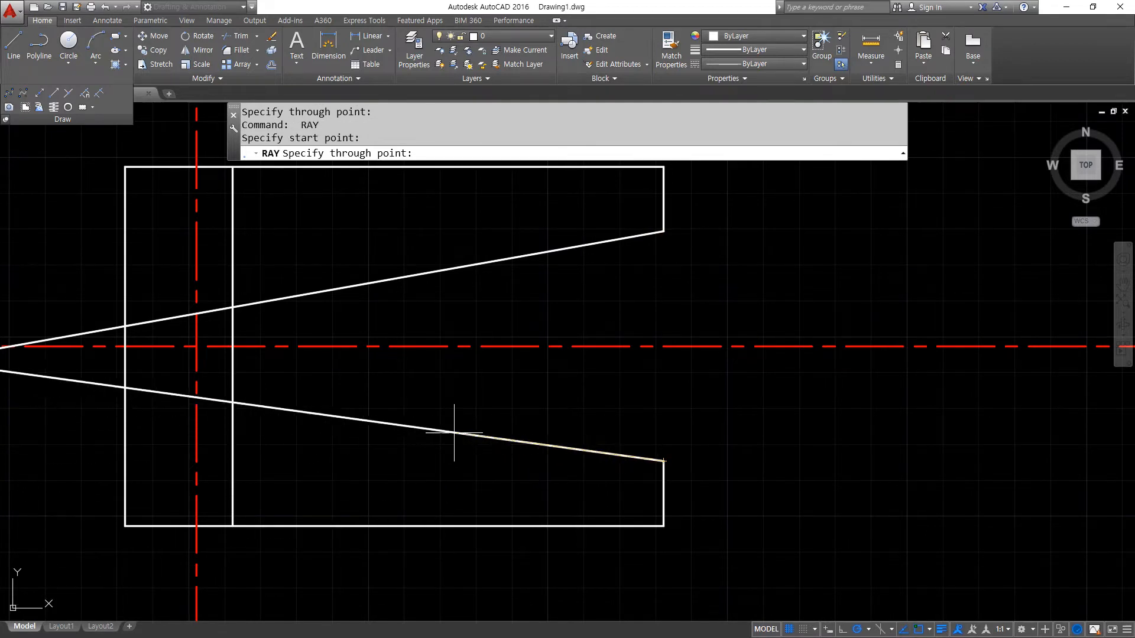
click(453, 431)
key(Return)
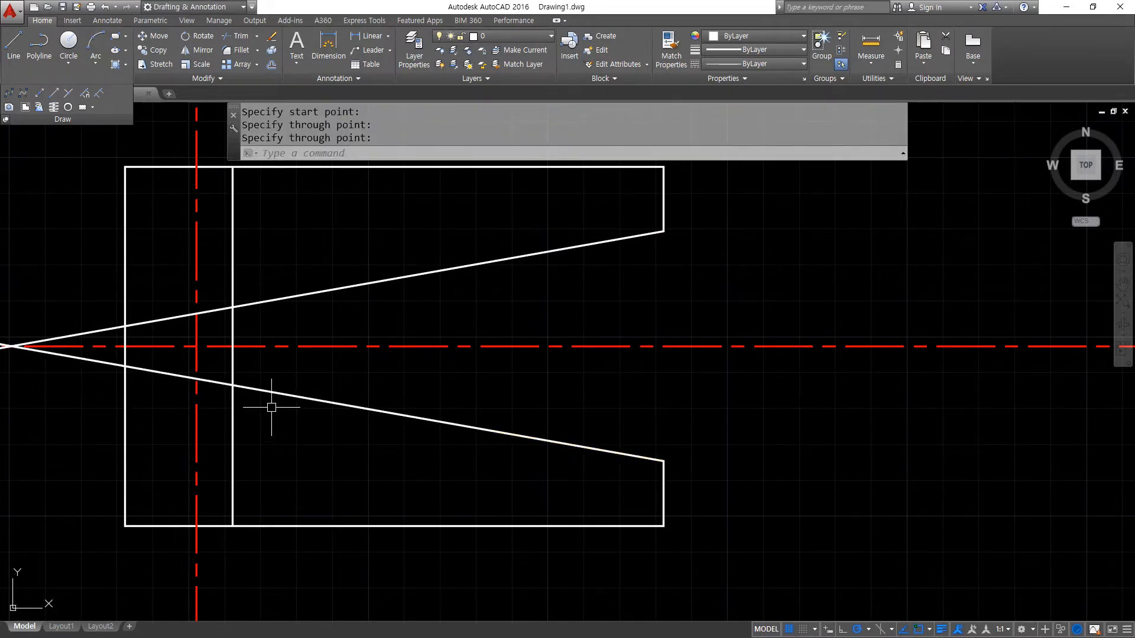
- Trim the parts of both rays beyond the inner vertical line and that line's segments outside the rays to form the notch
text(tr)
key(Return)
click(254, 420)
click(225, 261)
key(Return)
click(228, 292)
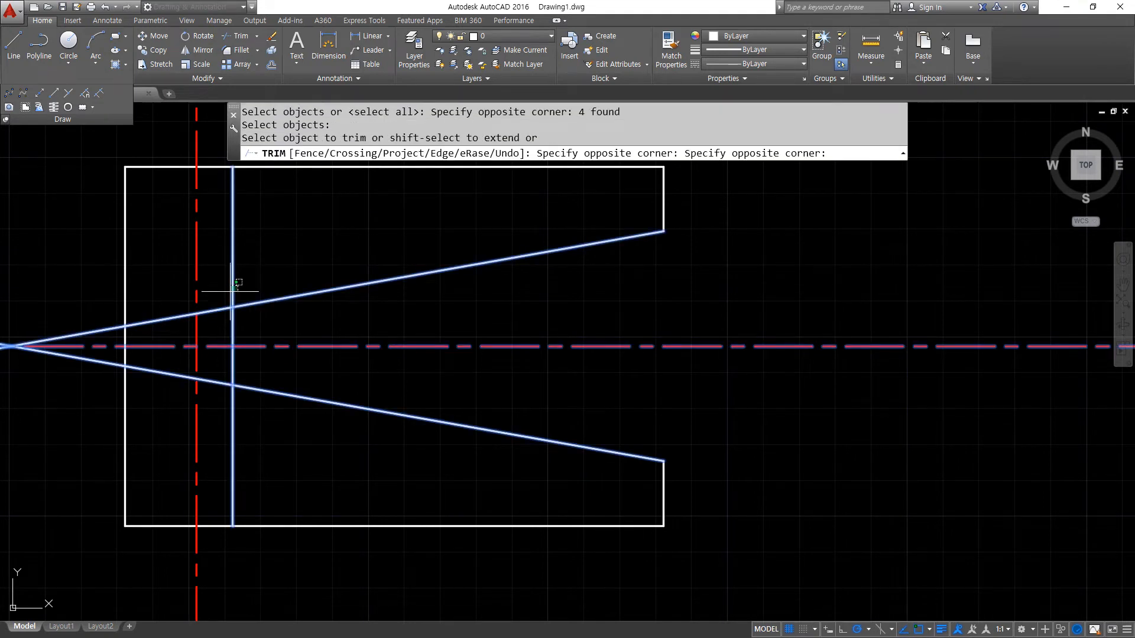
click(235, 289)
click(223, 309)
click(208, 381)
click(230, 417)
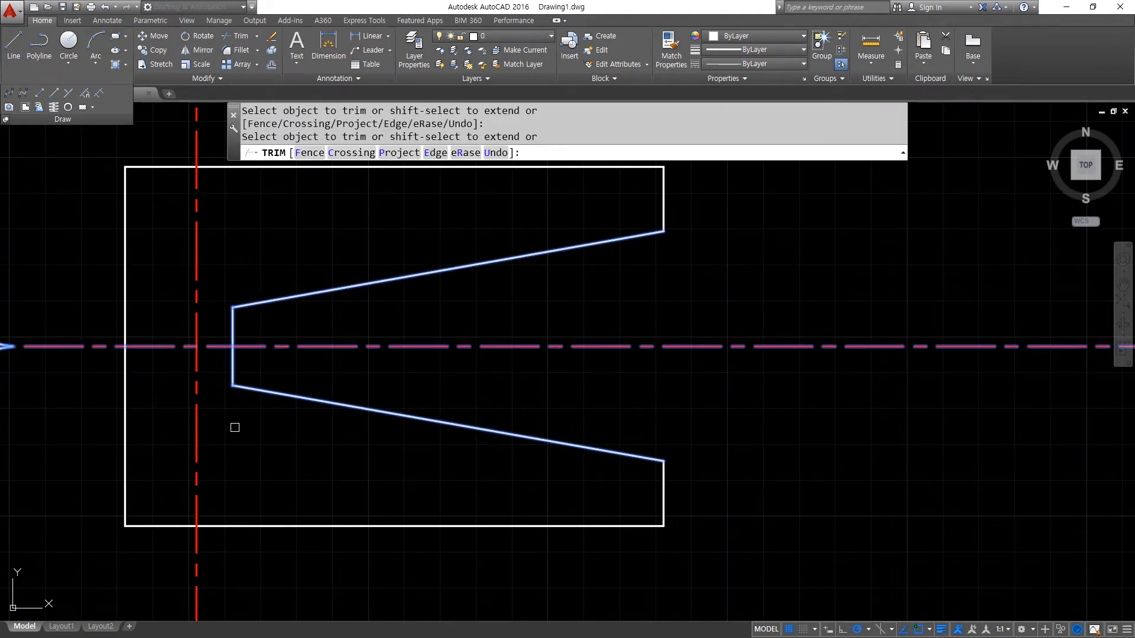
- Erase the leftover ray pieces to the left of the notched plate
middle_drag(270, 438, 451, 436)
click(106, 348)
click(107, 330)
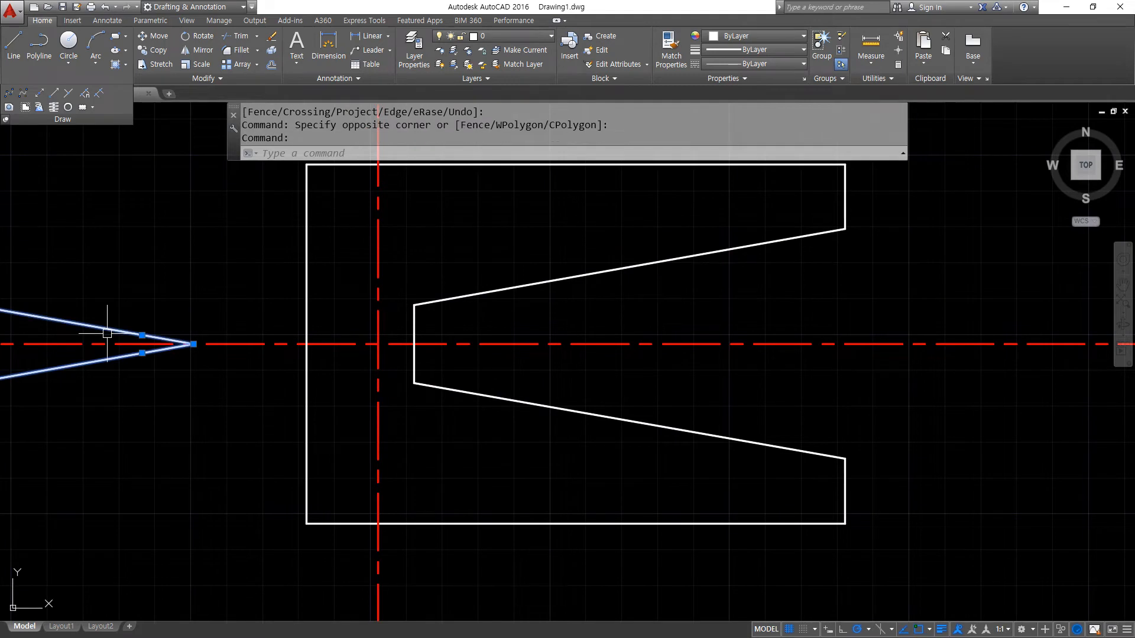
click(97, 310)
text(e)
key(Return)
scroll(356, 373, down, 2)
middle_drag(396, 362, 330, 378)
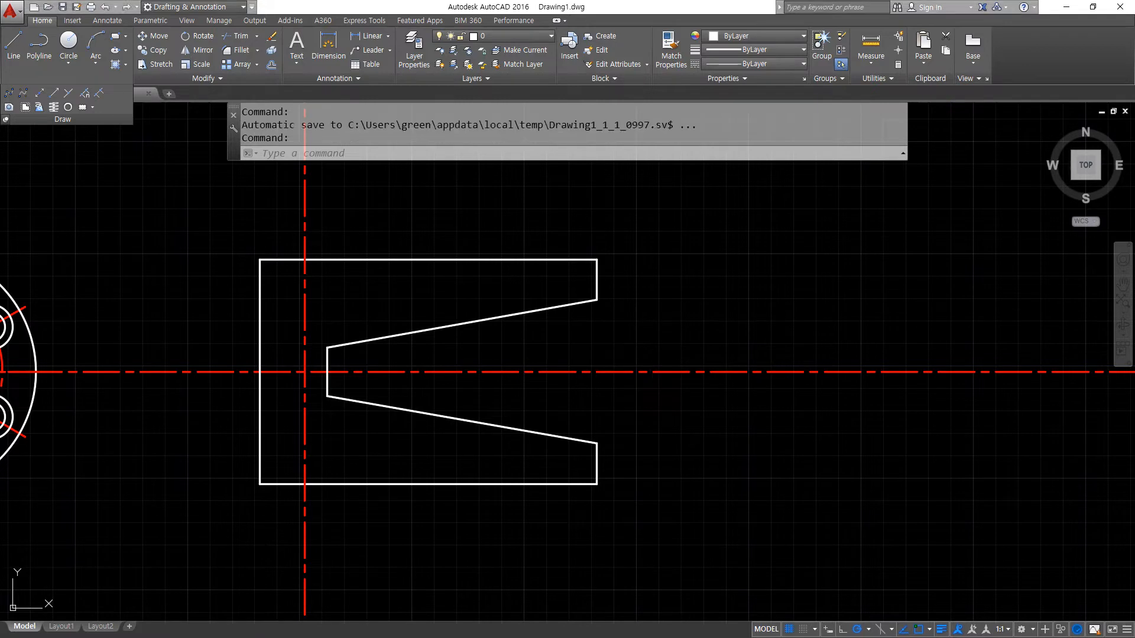
- Switch to the Notepad command notes, review the RECtang entry, and return to AutoCAD
key(alt+Tab)
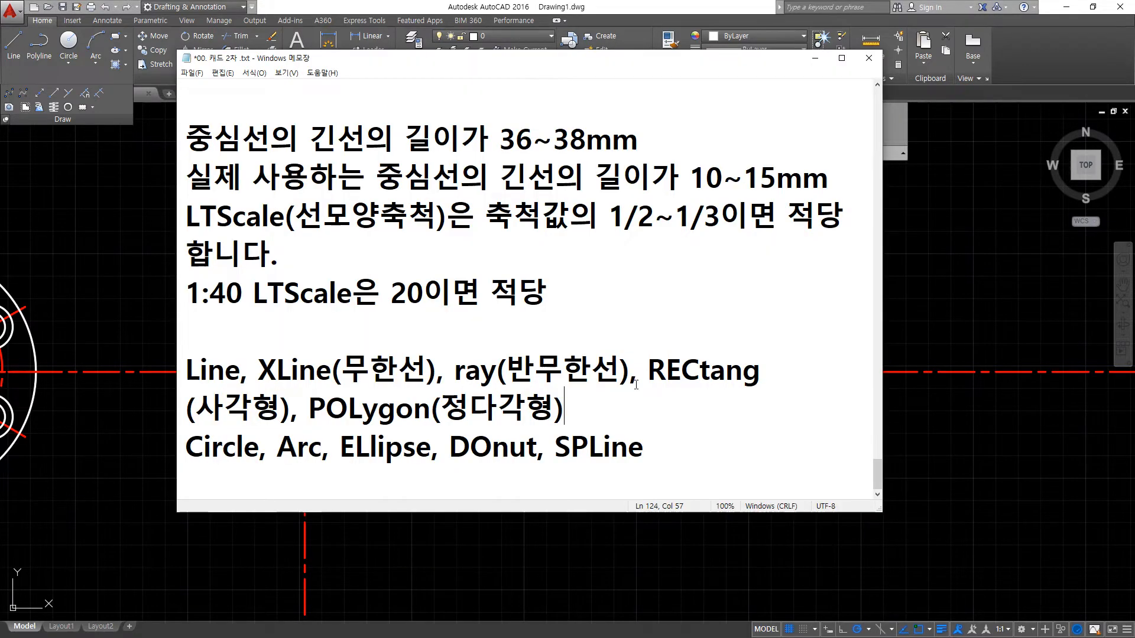
mouse_move(653, 388)
mouse_down()
mouse_move(761, 388)
mouse_move(652, 396)
mouse_up()
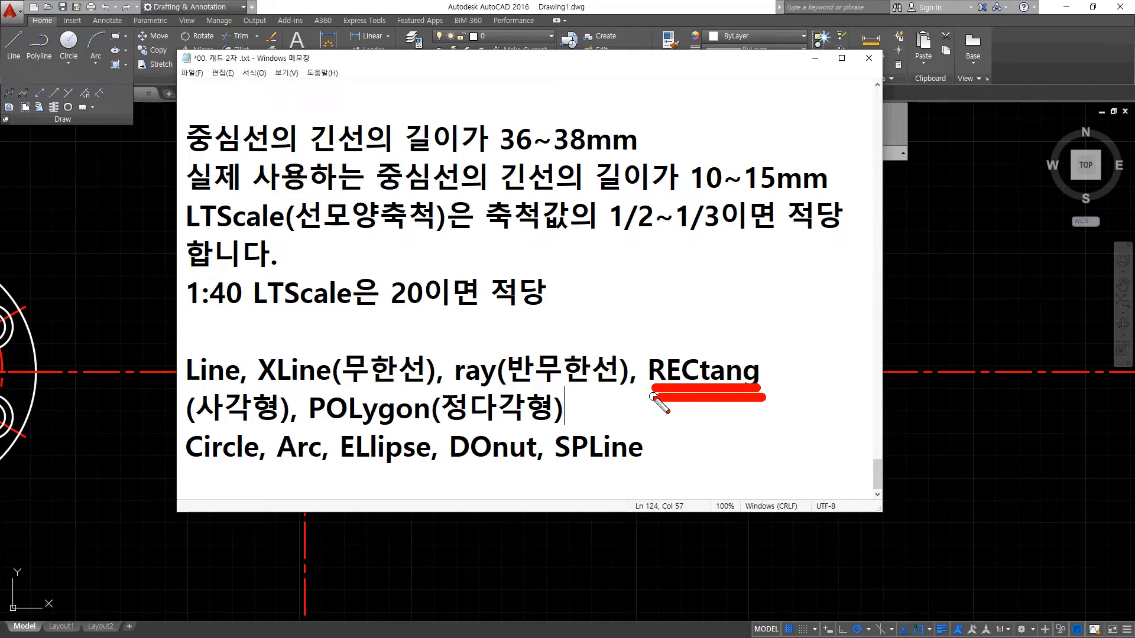
key(Escape)
key(alt+Tab)
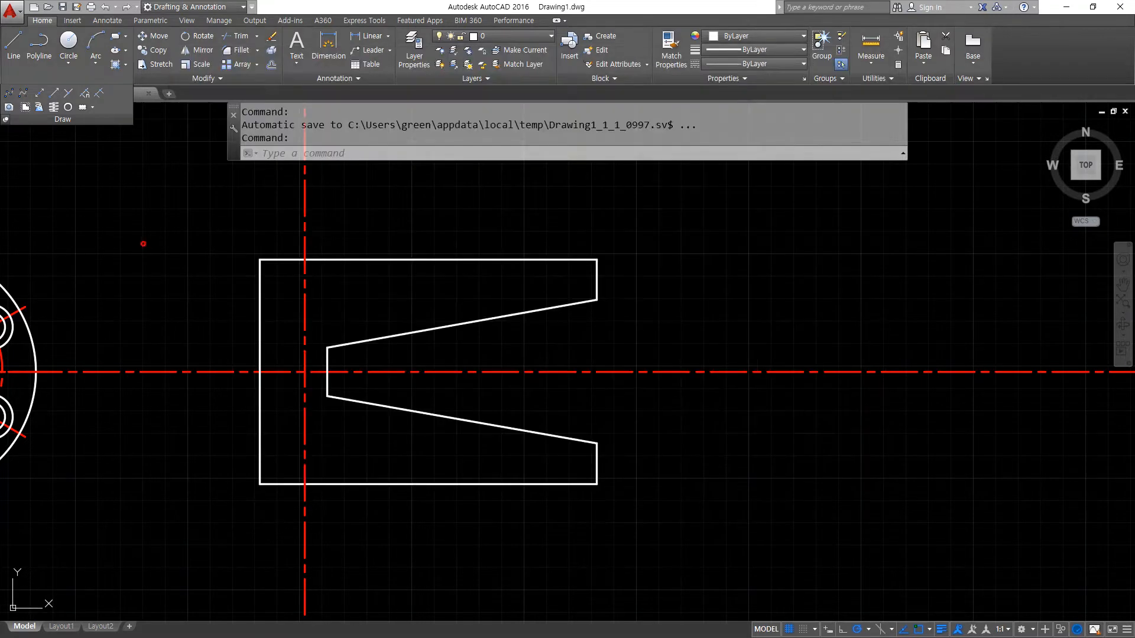
- Erase all geometry in the drawing, including the circular plate, the notched plate and the centerlines
scroll(606, 517, down, 4)
click(668, 566)
click(228, 321)
text(e)
key(Return)
- Draw two separate rectangles side by side, each defined by two diagonally opposite corners
text(rec)
key(Return)
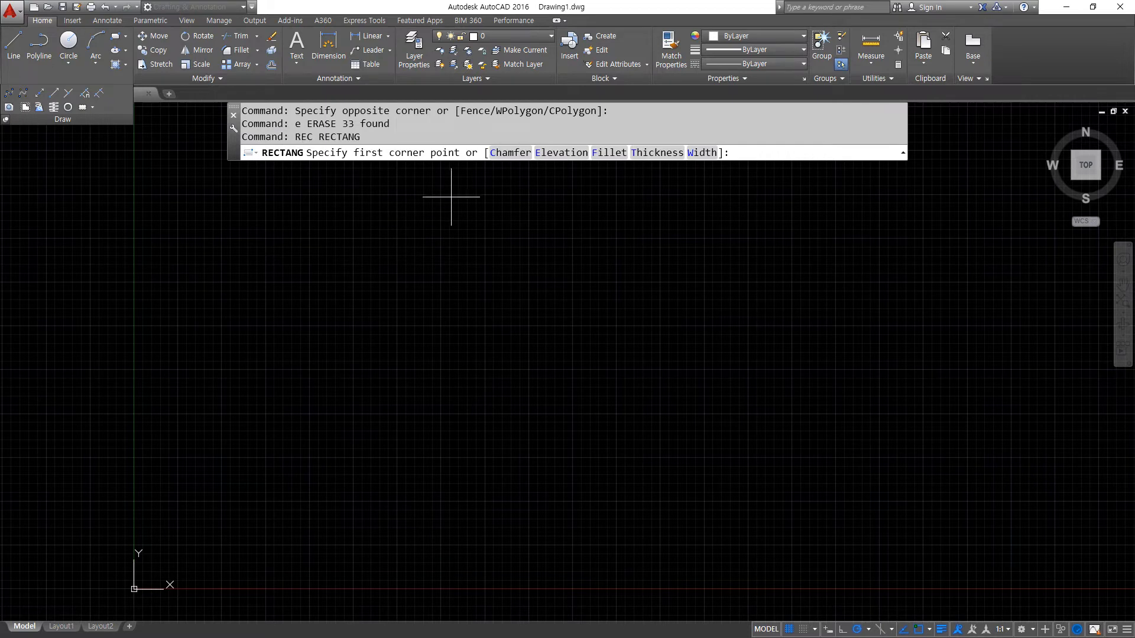
drag(350, 167, 455, 167)
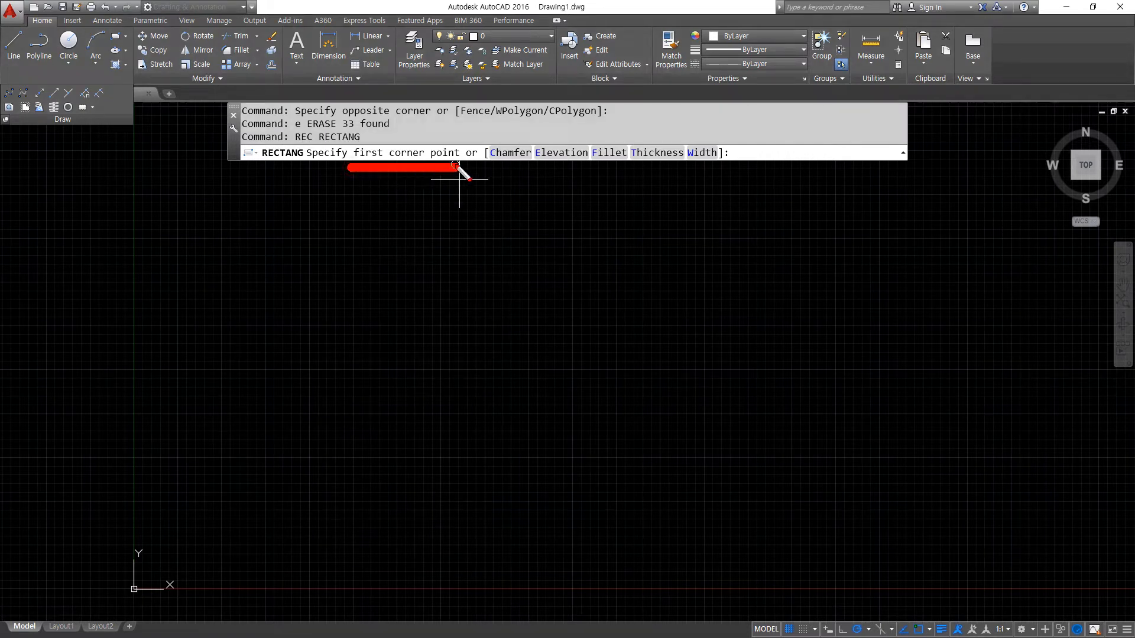
click(289, 437)
click(501, 269)
key(space)
click(722, 255)
click(563, 429)
- Draw a third and a fourth rectangle to the right of the first two, each from diagonally opposite corners
key(space)
click(778, 244)
click(942, 440)
middle_drag(1107, 421, 963, 426)
key(space)
click(968, 427)
click(834, 255)
mouse_move(171, 462)
mouse_down()
mouse_move(125, 459)
mouse_move(169, 450)
mouse_move(321, 297)
mouse_move(348, 318)
mouse_up()
click(362, 282)
mouse_move(431, 269)
mouse_down()
mouse_move(415, 282)
mouse_move(425, 266)
mouse_move(584, 416)
mouse_up()
mouse_move(811, 446)
mouse_down()
mouse_move(686, 303)
mouse_move(653, 297)
mouse_up()
mouse_move(978, 263)
mouse_down()
mouse_move(965, 256)
mouse_move(874, 374)
mouse_move(897, 370)
mouse_up()
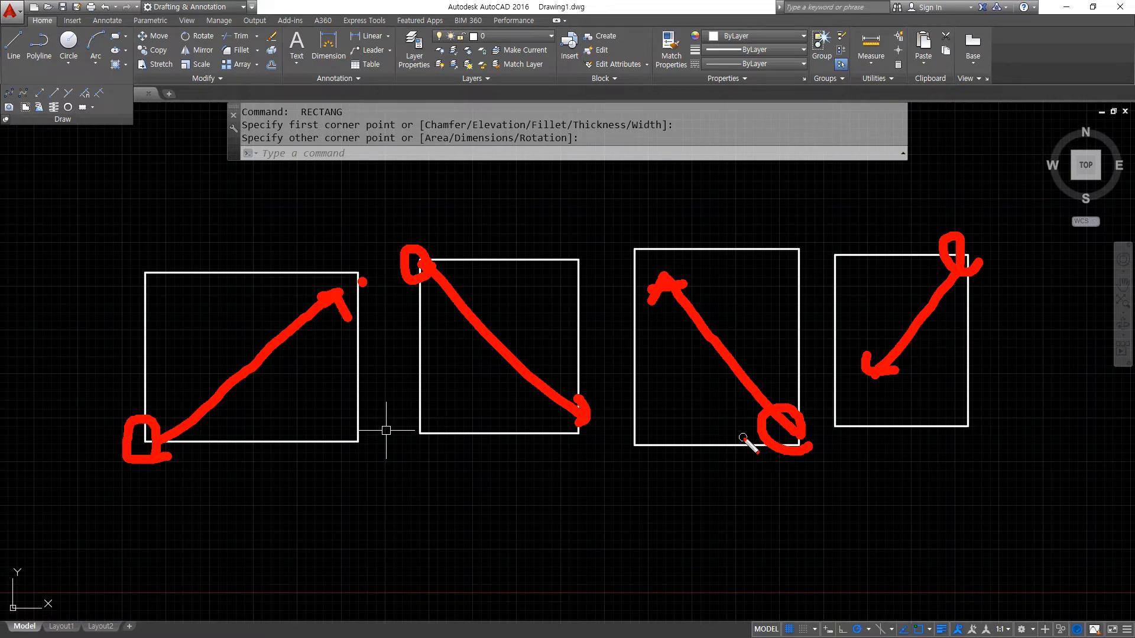
mouse_move(375, 281)
mouse_down()
mouse_move(343, 279)
mouse_move(361, 297)
mouse_up()
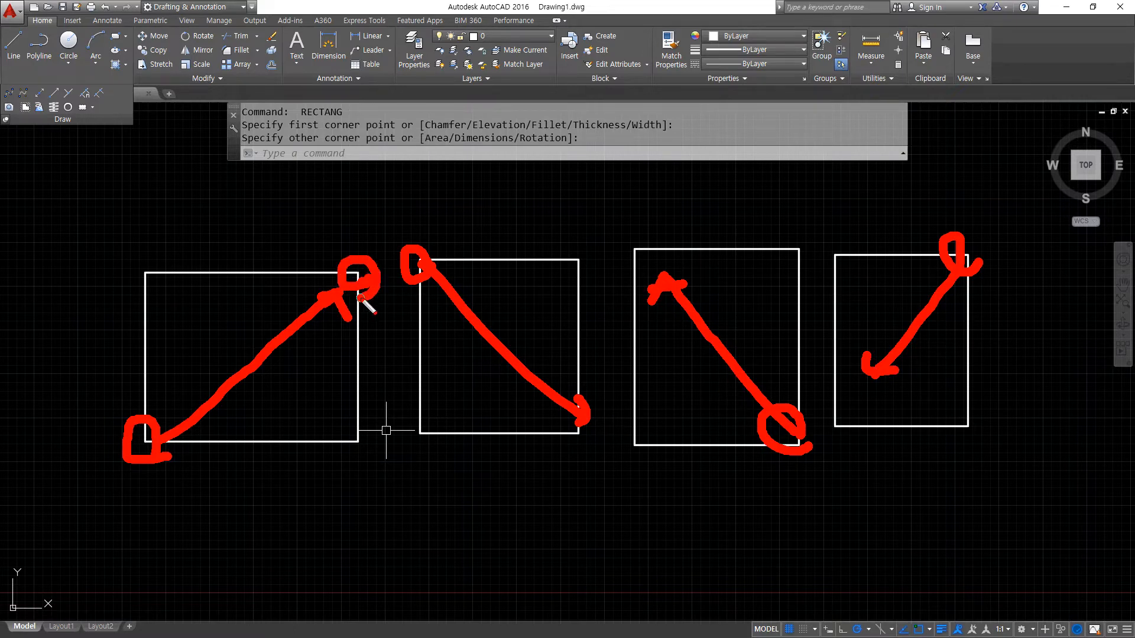
mouse_move(143, 417)
mouse_down()
mouse_move(132, 317)
mouse_move(177, 303)
mouse_up()
drag(335, 271, 195, 273)
drag(200, 444, 318, 440)
drag(359, 312, 355, 402)
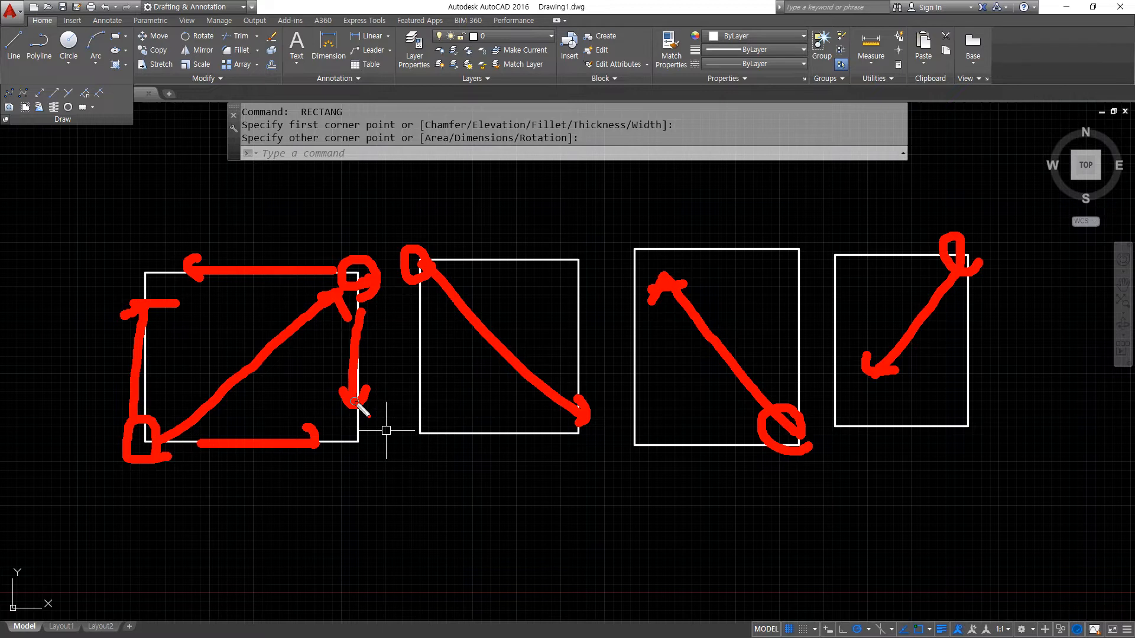
key(Escape)
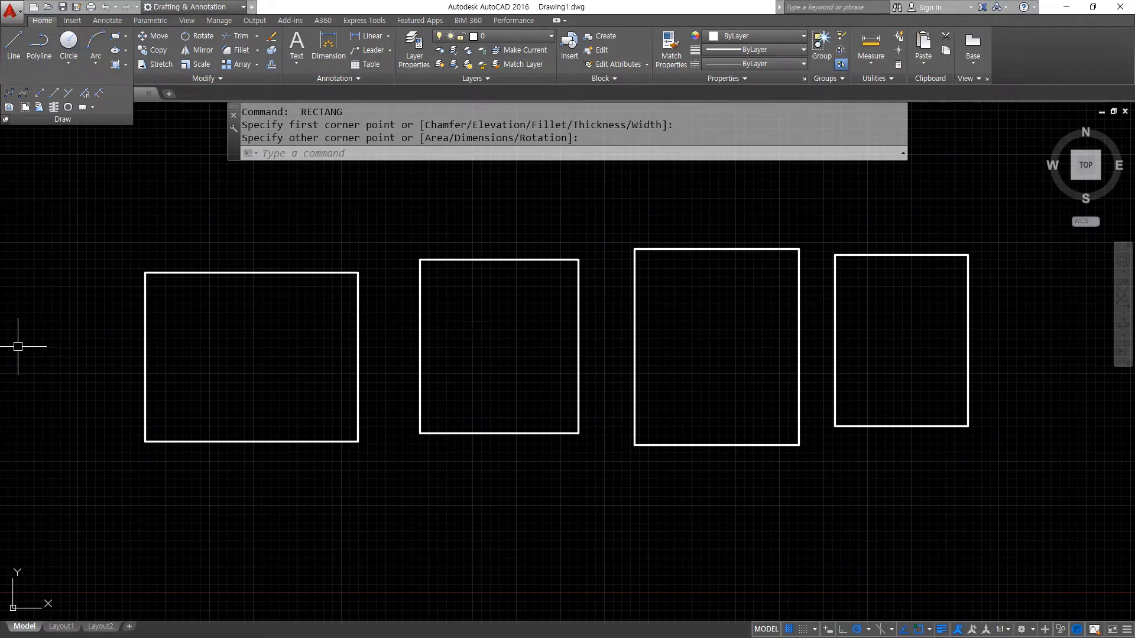
- Switch to the Notepad notes and put the RECtang and POLygon entries on a new line after the ray entry
key(alt+Tab)
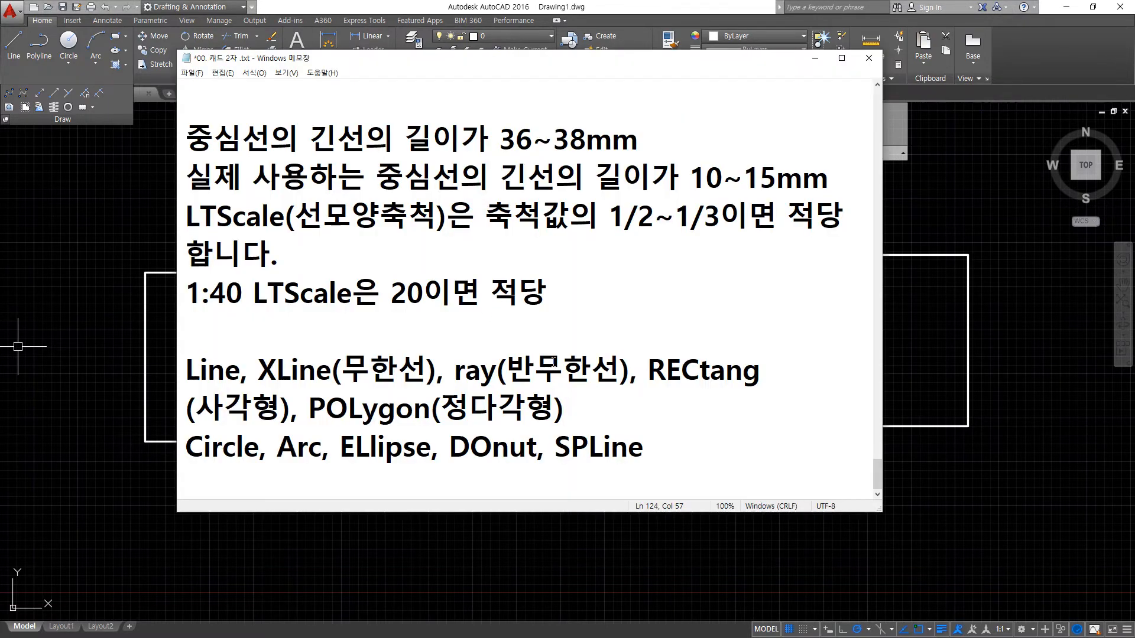
click(649, 370)
key(Return)
key(BackSpace)
key(End)
- Append " - polyline" to the end of the RECtang and POLygon line
text(-)
text( ㅔㅐㅣ)
key(BackSpace)
key(BackSpace)
key(BackSpace)
key(Hangul)
text(poly)
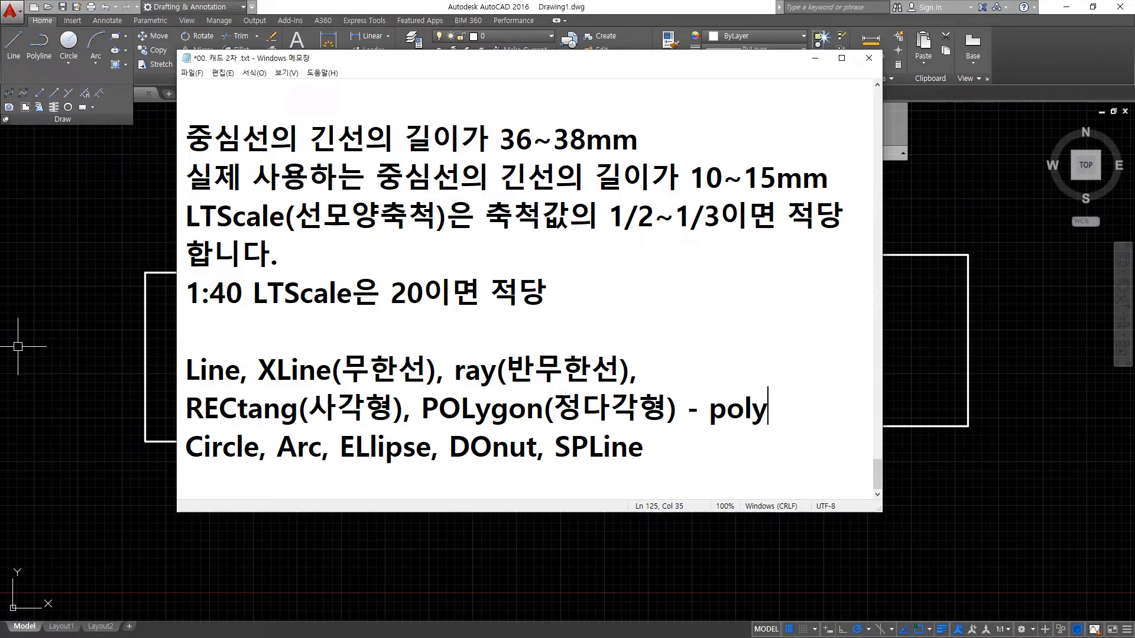
text(line)
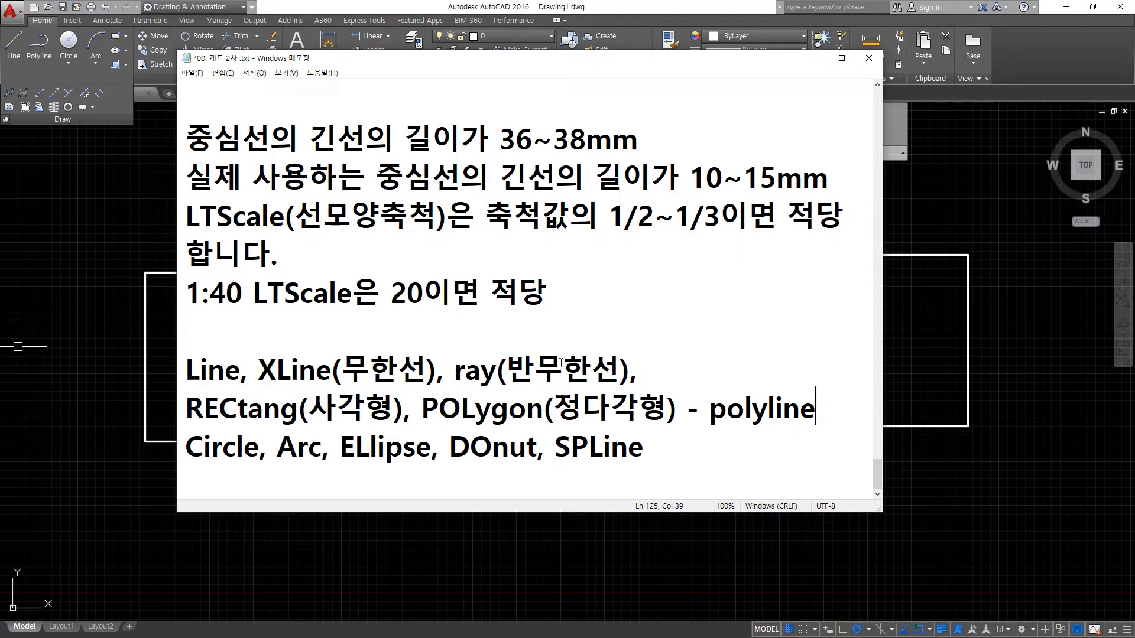
- Widen the notes window and complete the ending of the RECtang and POLygon line as "polyline(폴리선)의 일종"
drag(177, 347, 1, 346)
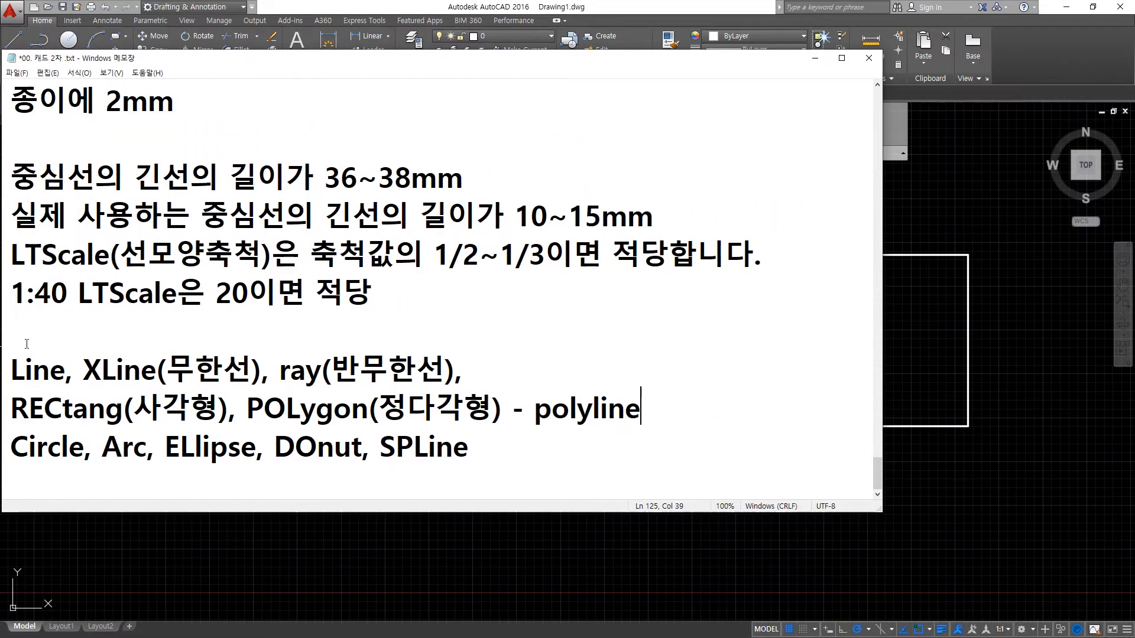
text(의 ㅇ)
text(일종)
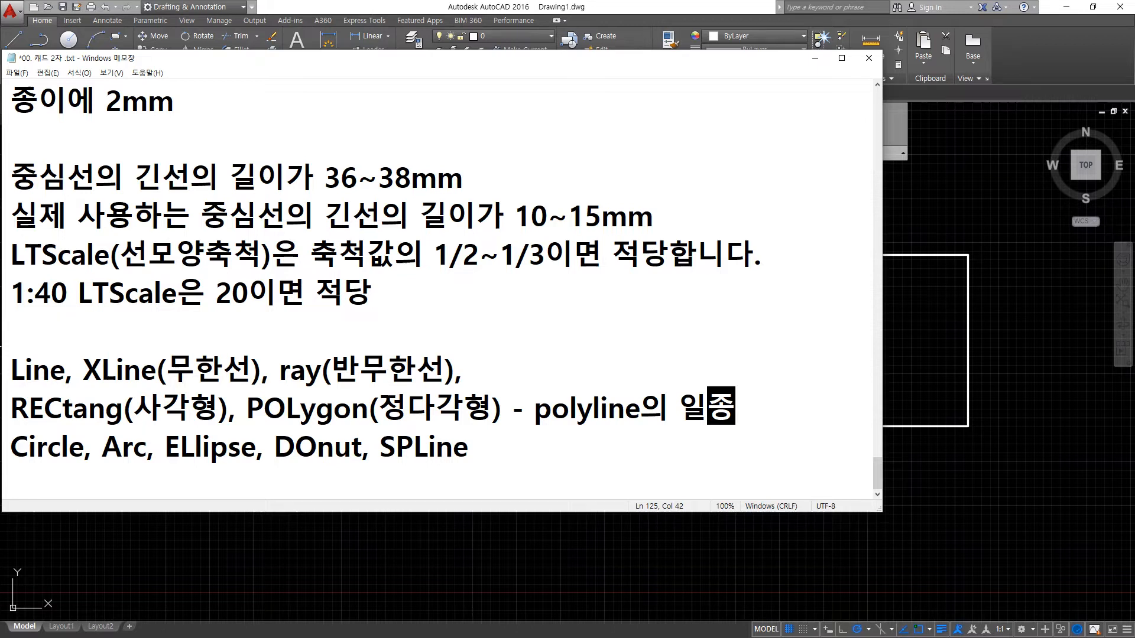
key(Left)
key(Left)
key(Left)
key(Left)
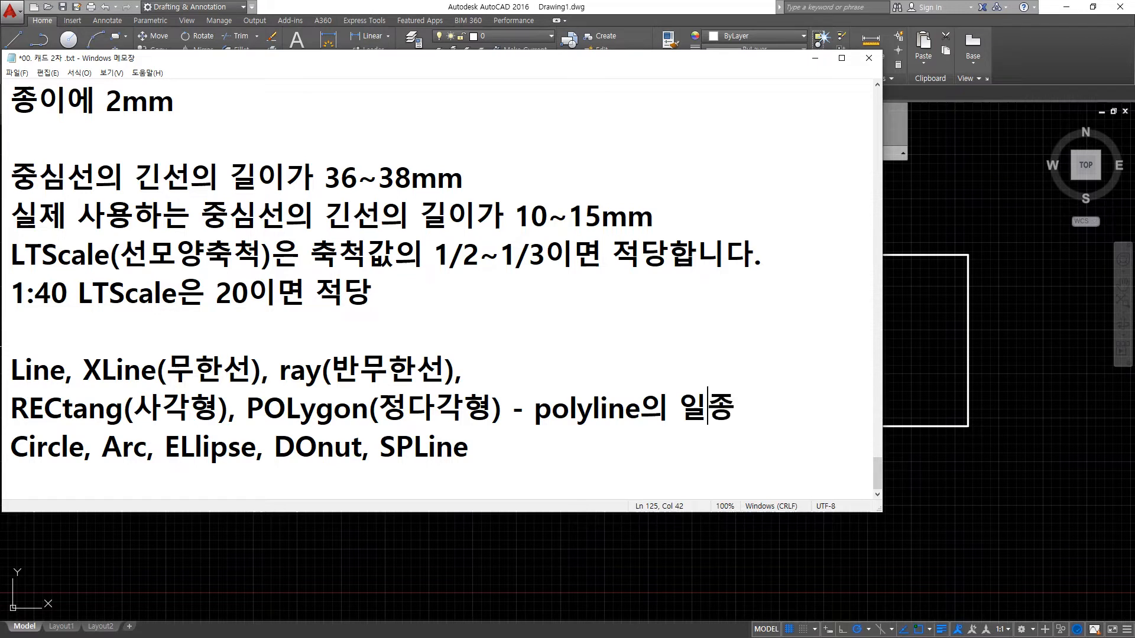
text(()
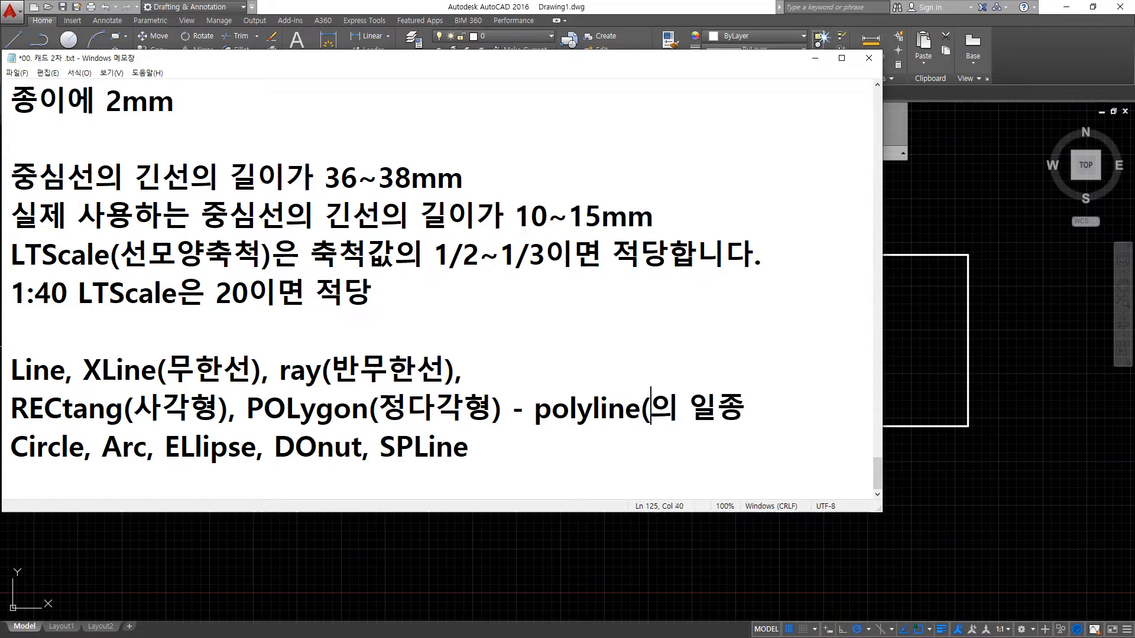
text(폴ㄹ리선))
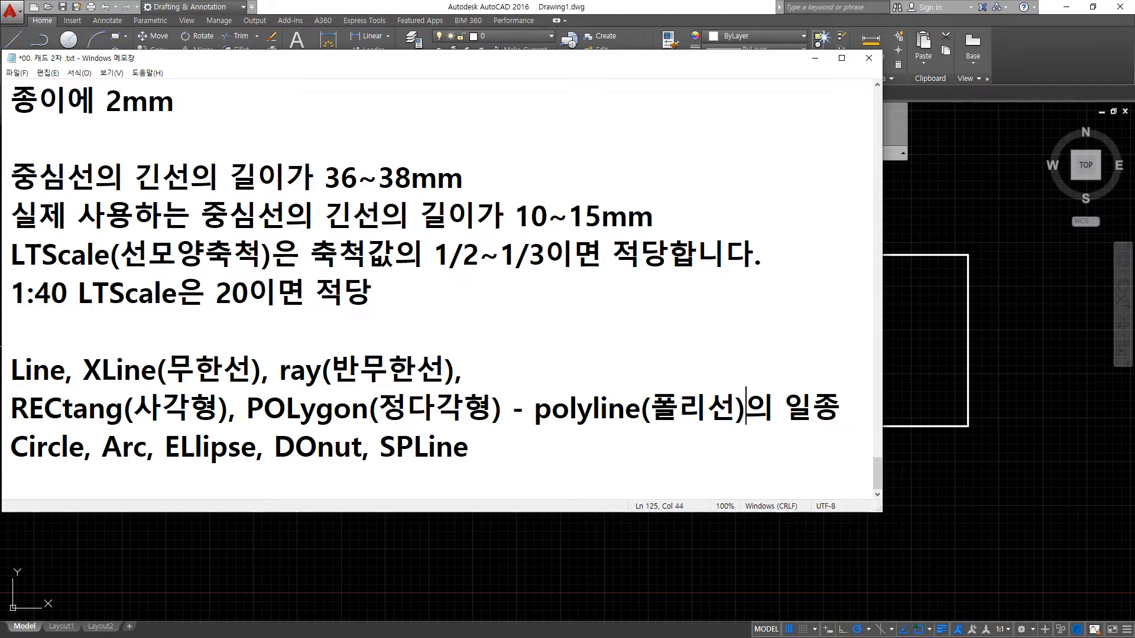
- Add the note line "1. 하나로 이어진 선" below the RECtang and POLygon line
key(End)
key(Return)
text(1. )
text(g)
key(BackSpace)
key(Hangul)
text(하나로 이어진 선)
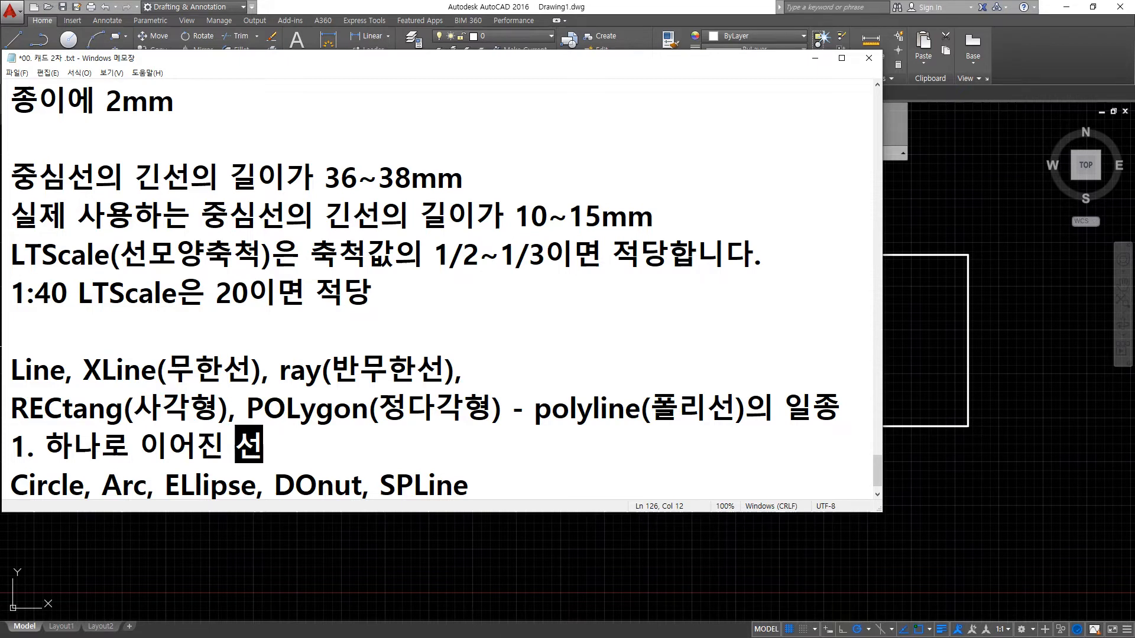
- Add the note line "2. 선의 굵기를 지정할 수 있음" below the first numbered note, followed by a blank line
key(Return)
text(2. 선으의 굵기)
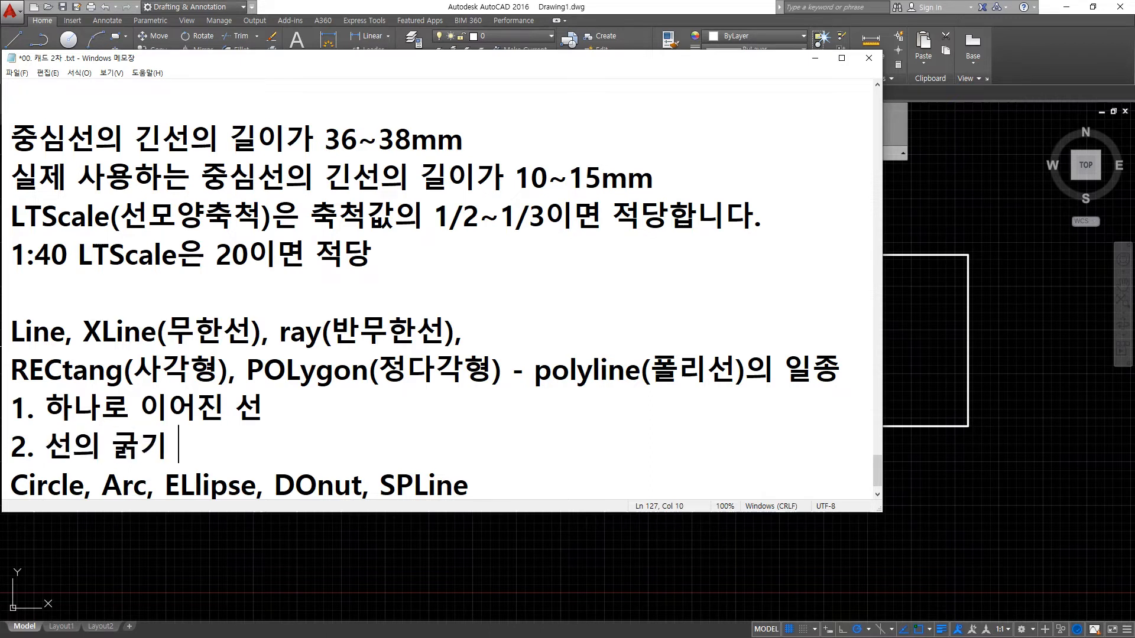
text(를 지정)
text(할 수 ㄷ이)
key(BackSpace)
key(BackSpace)
key(BackSpace)
text(있음)
key(Return)
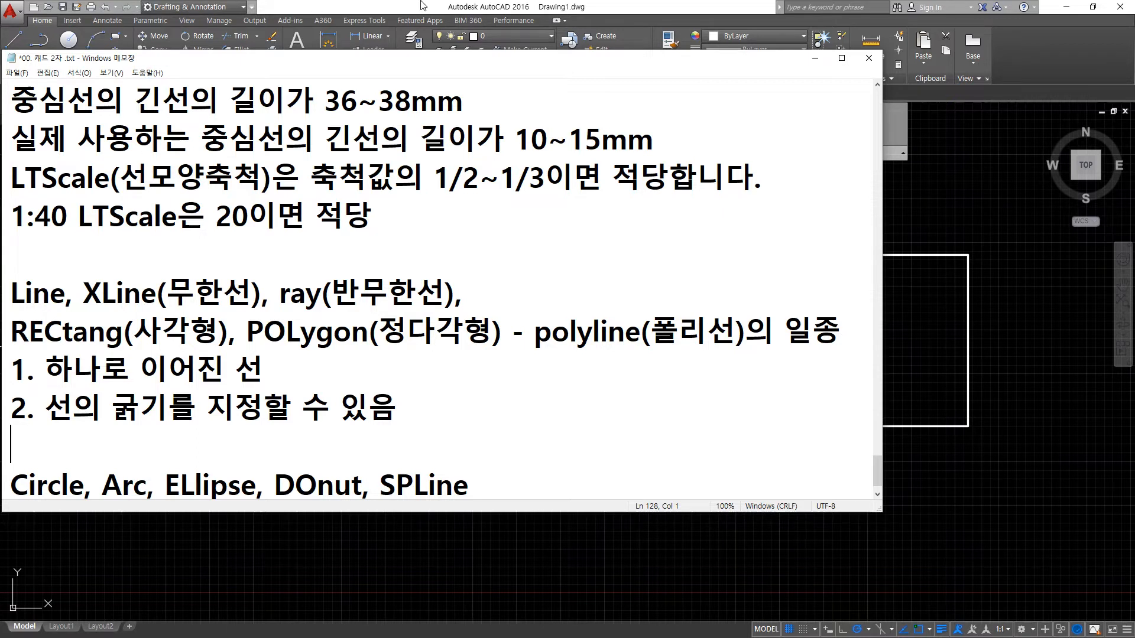
- Switch back to AutoCAD and draw a rectangle with a line width of 5 above the leftmost existing rectangle
click(447, 6)
text(rec)
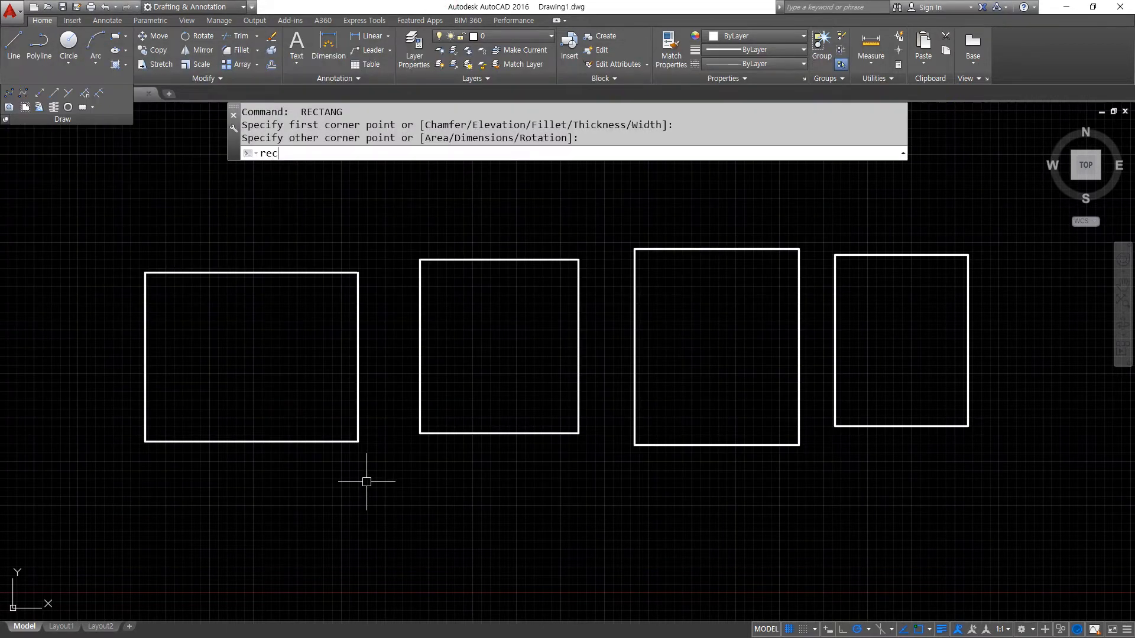
key(Return)
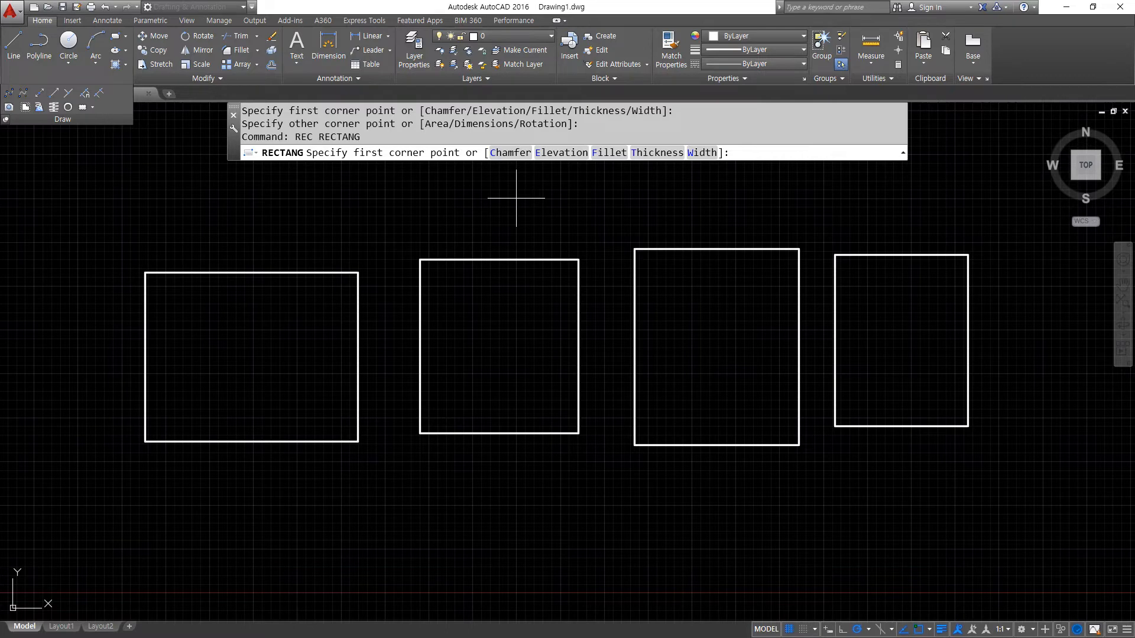
key(super+plus)
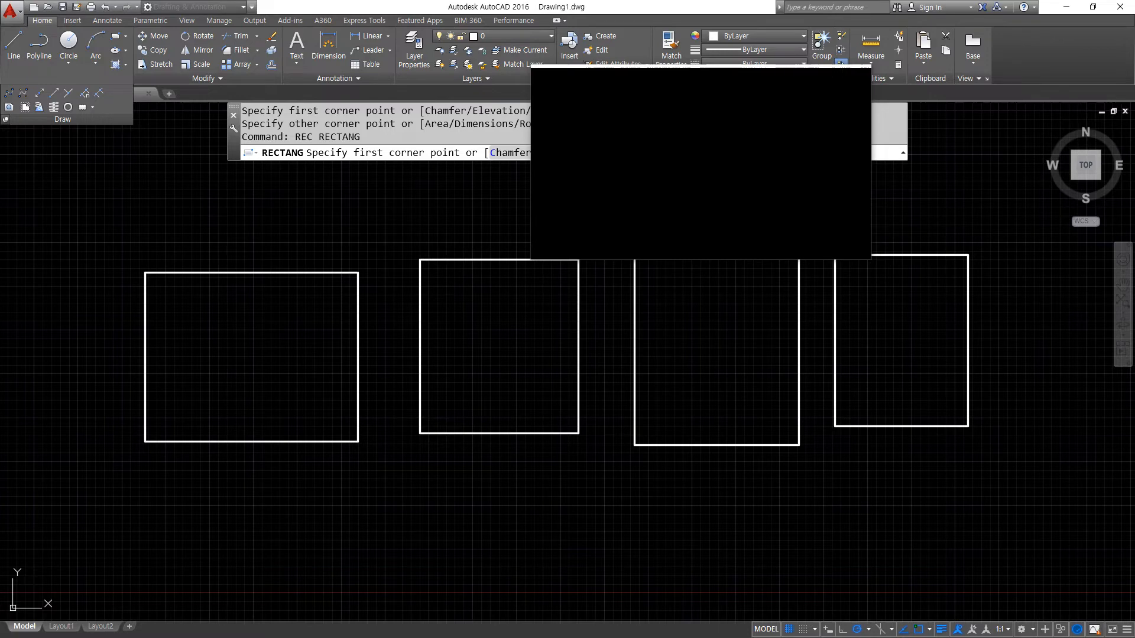
click(698, 154)
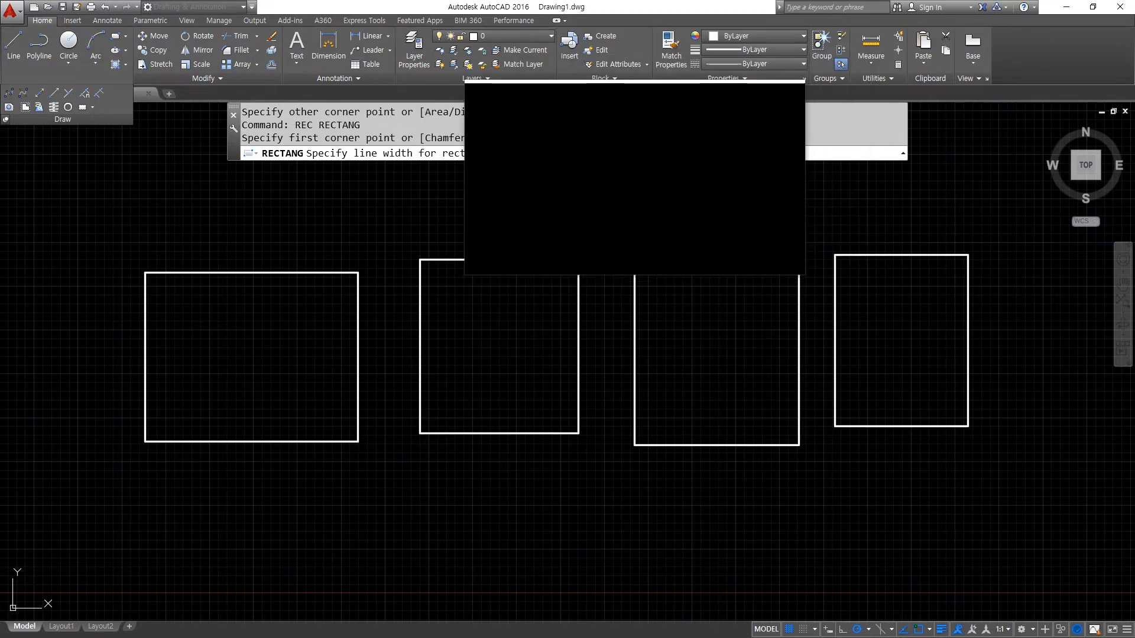
key(Return)
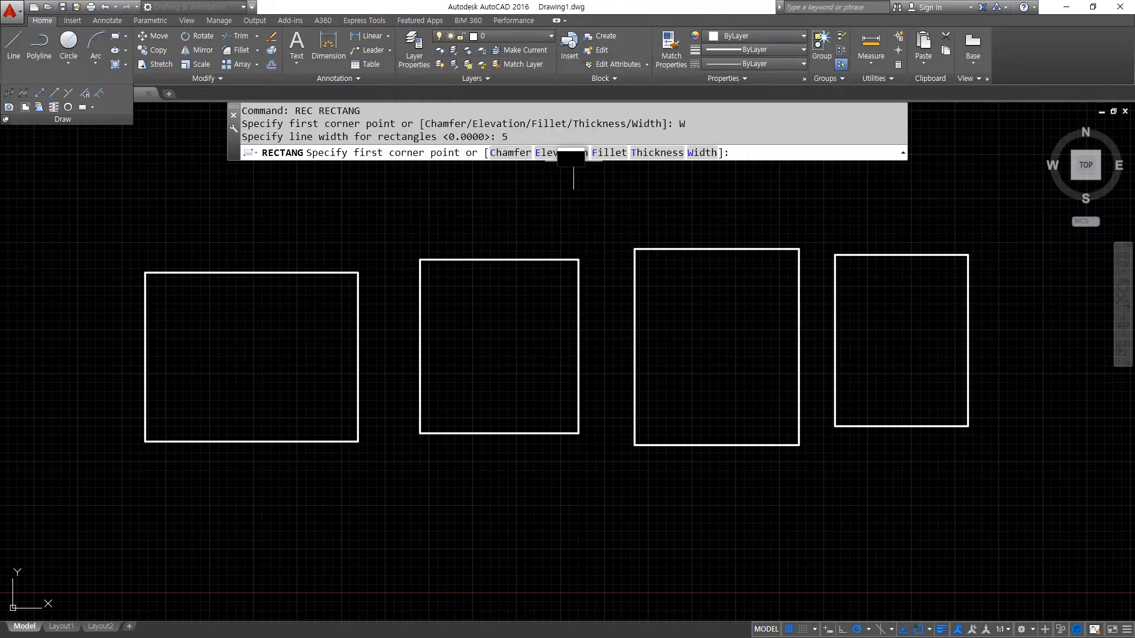
scroll(364, 316, down, 2)
middle_drag(364, 316, 386, 421)
click(258, 356)
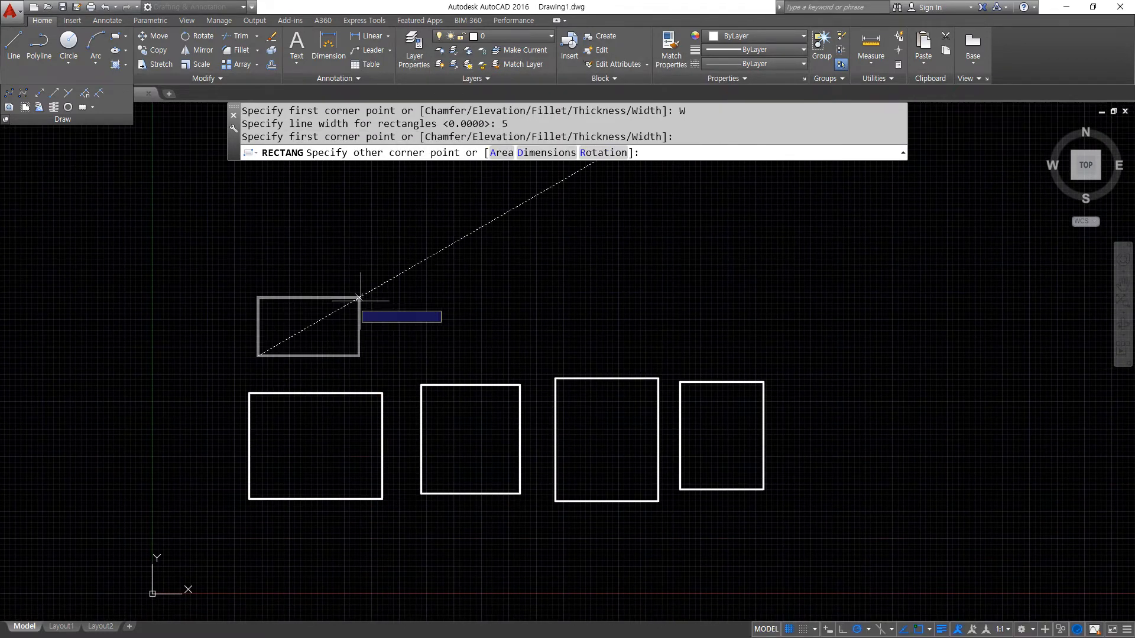
click(383, 283)
scroll(380, 365, up, 4)
scroll(336, 360, up, 2)
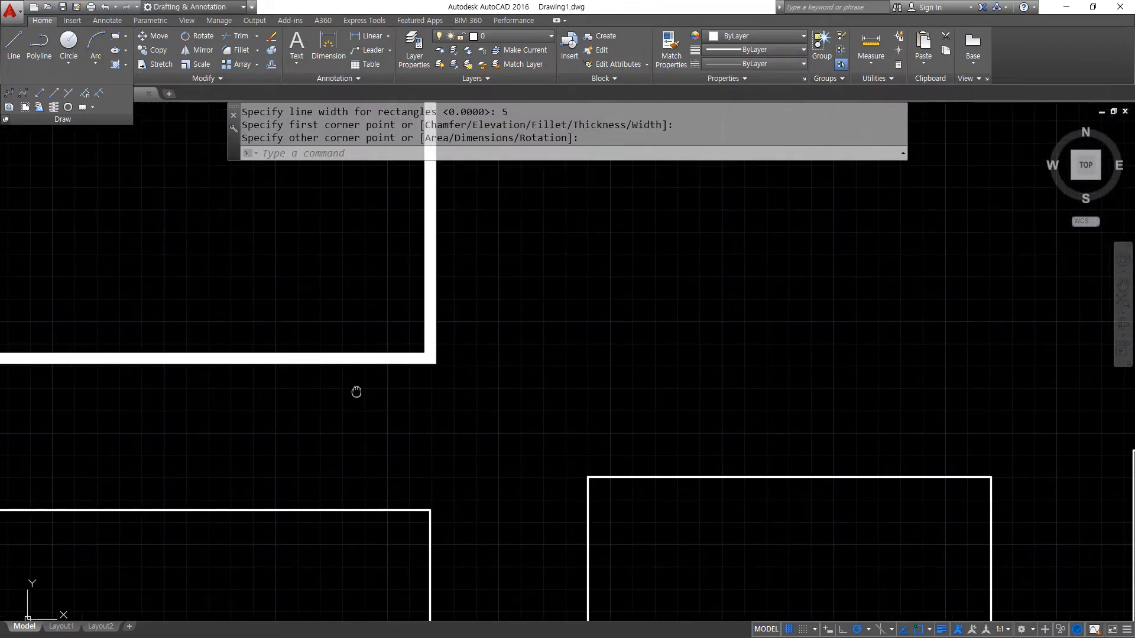
middle_drag(342, 385, 452, 444)
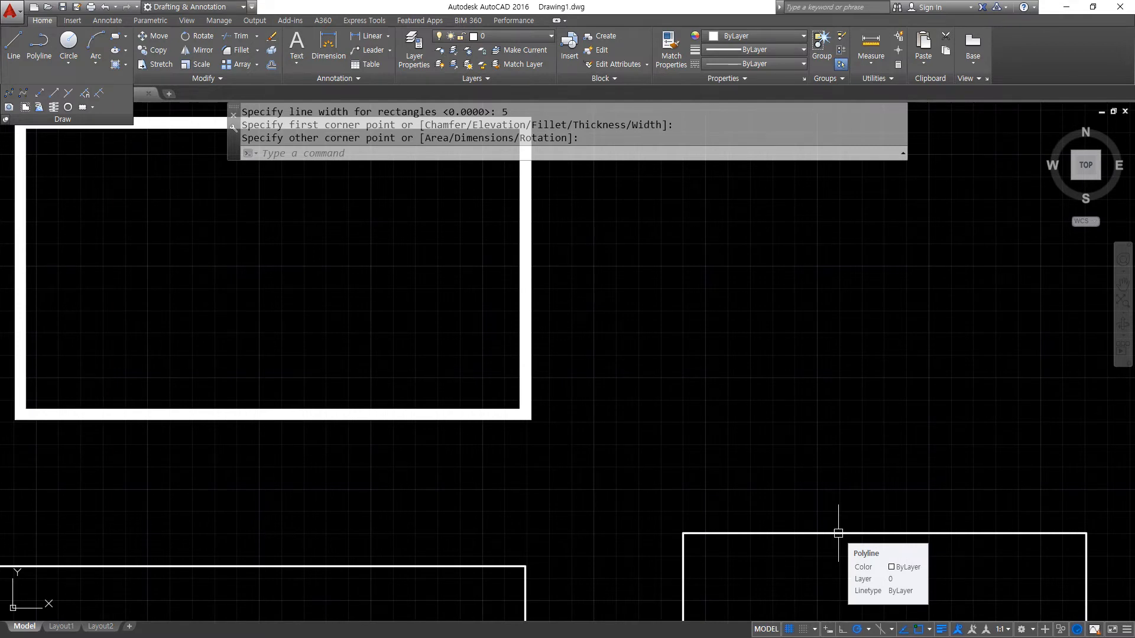
- Select the thick rectangle and open its properties to examine the polyline's segment and global widths
scroll(838, 549, down, 2)
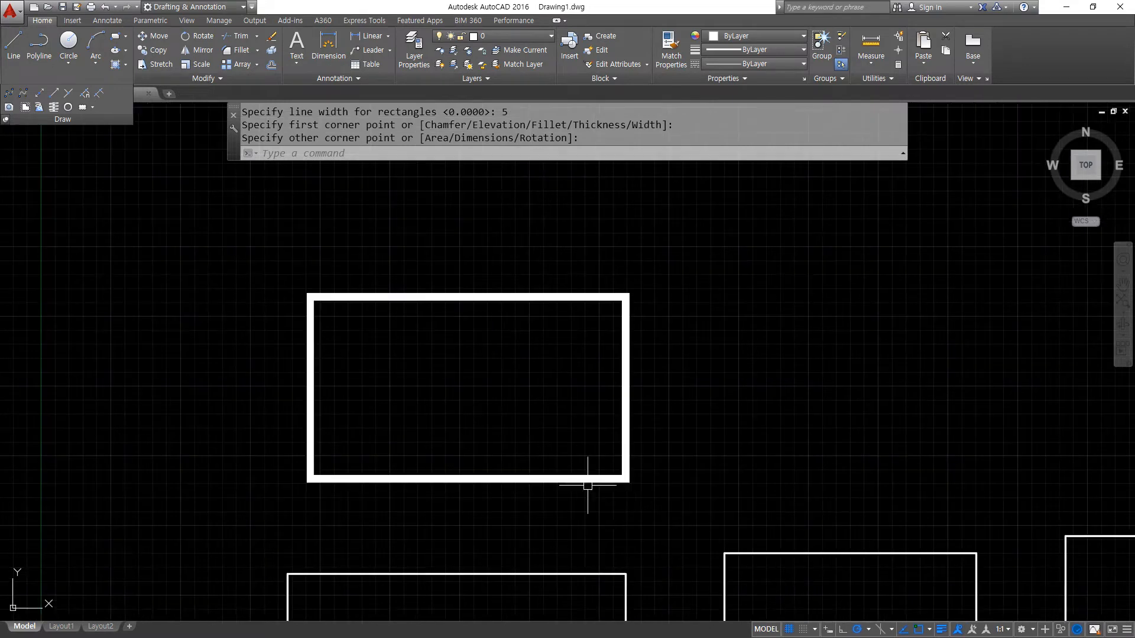
click(562, 508)
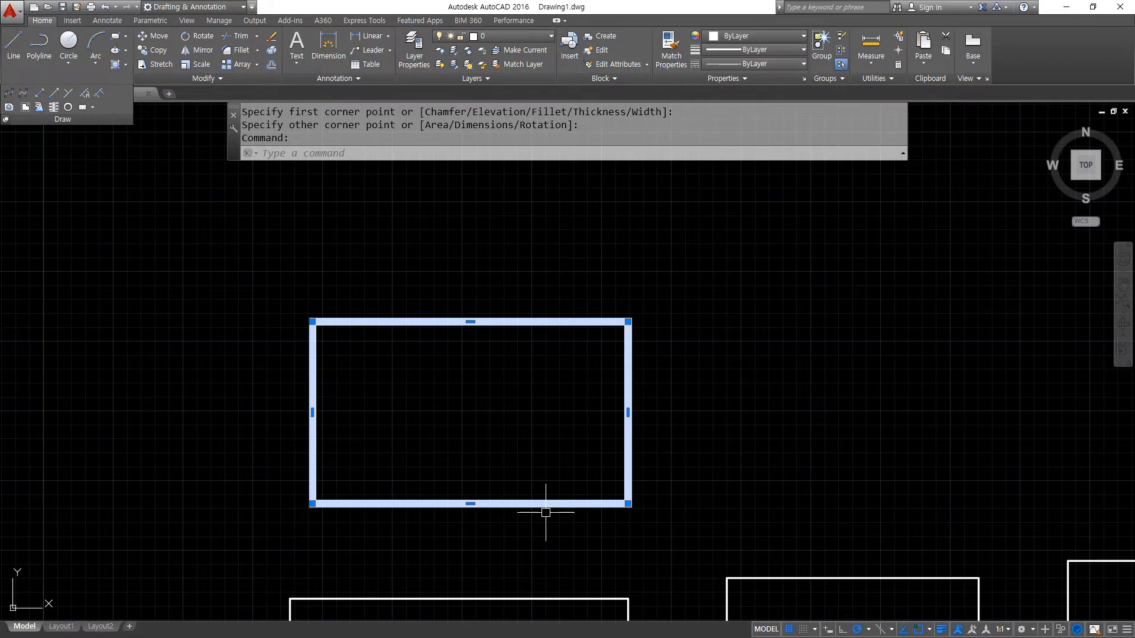
key(ctrl+1)
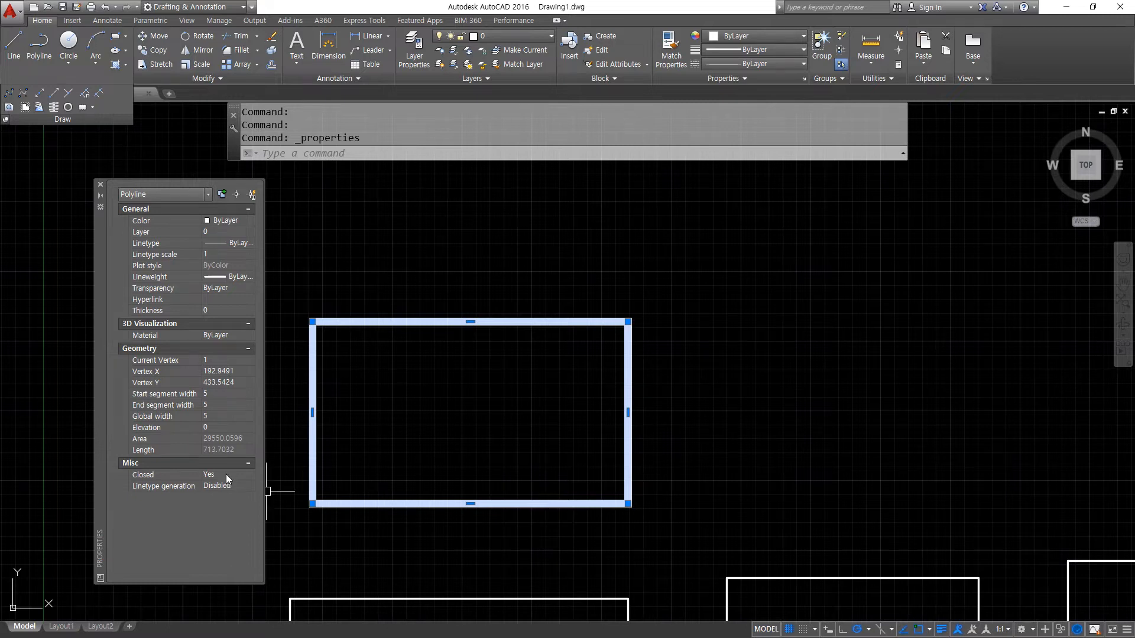
- Set the thick rectangle's global width to 0 and deselect it
click(215, 417)
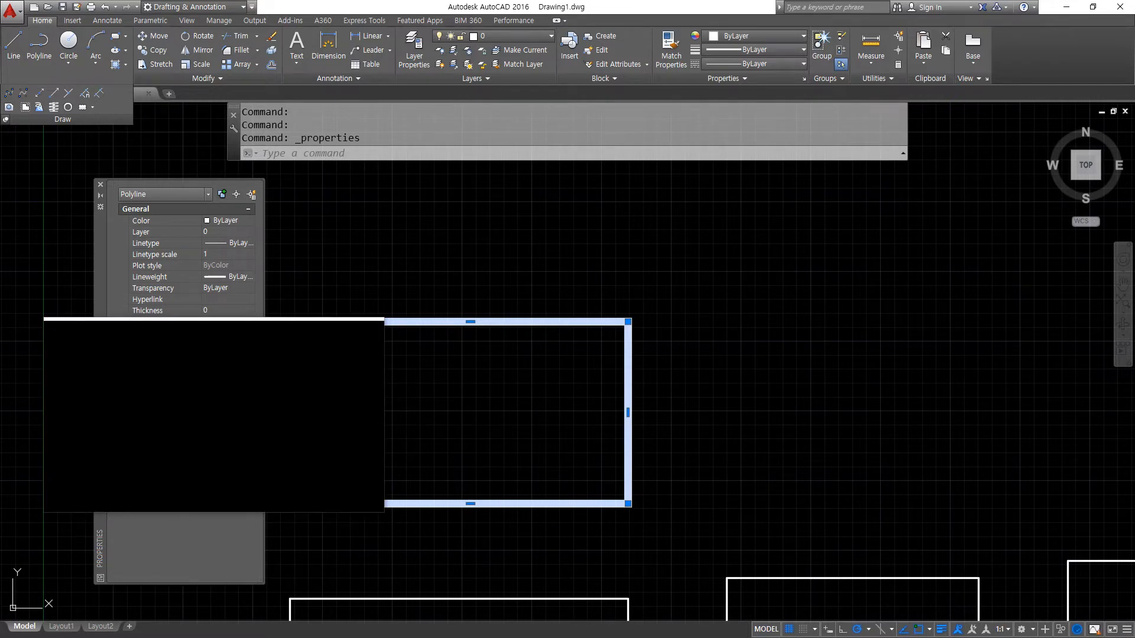
key(Return)
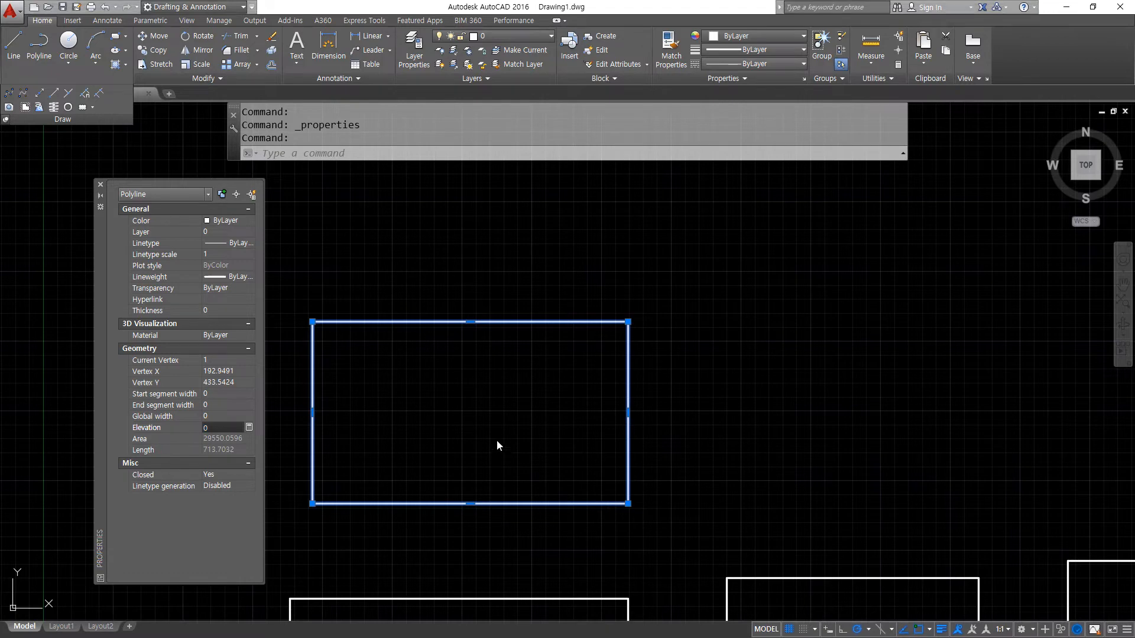
key(Escape)
key(Escape)
- Erase all the existing rectangles from the drawing
scroll(645, 450, down, 3)
click(929, 600)
click(507, 372)
text(e)
key(Return)
- Start the Rectangle command and set its line width to 0
text(rec)
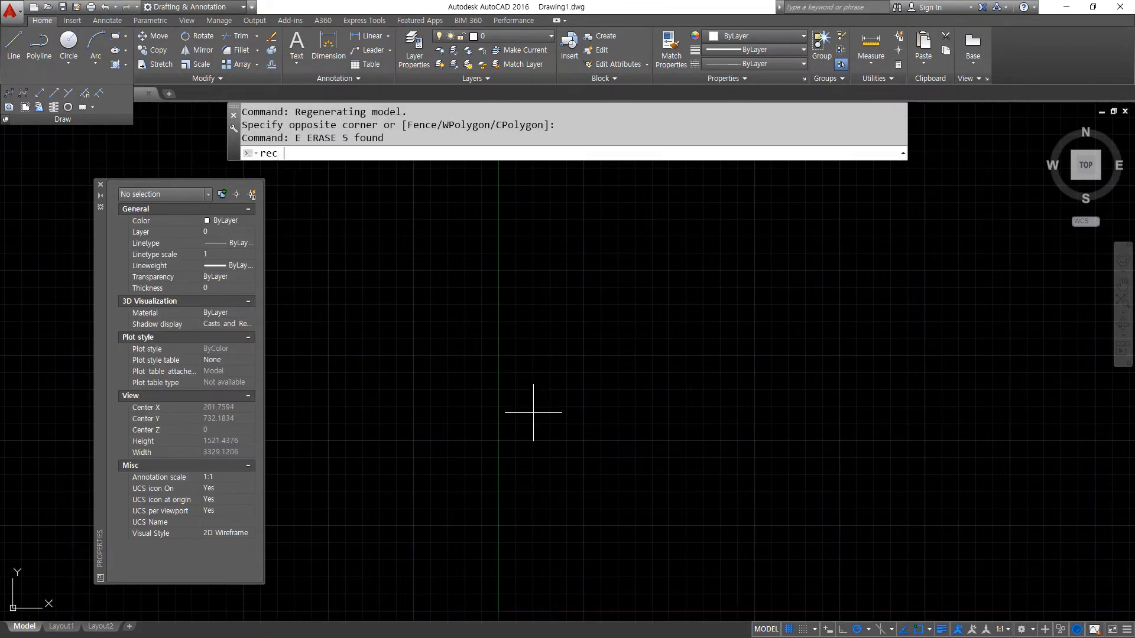
key(Return)
text(w)
key(Return)
text(0)
key(Return)
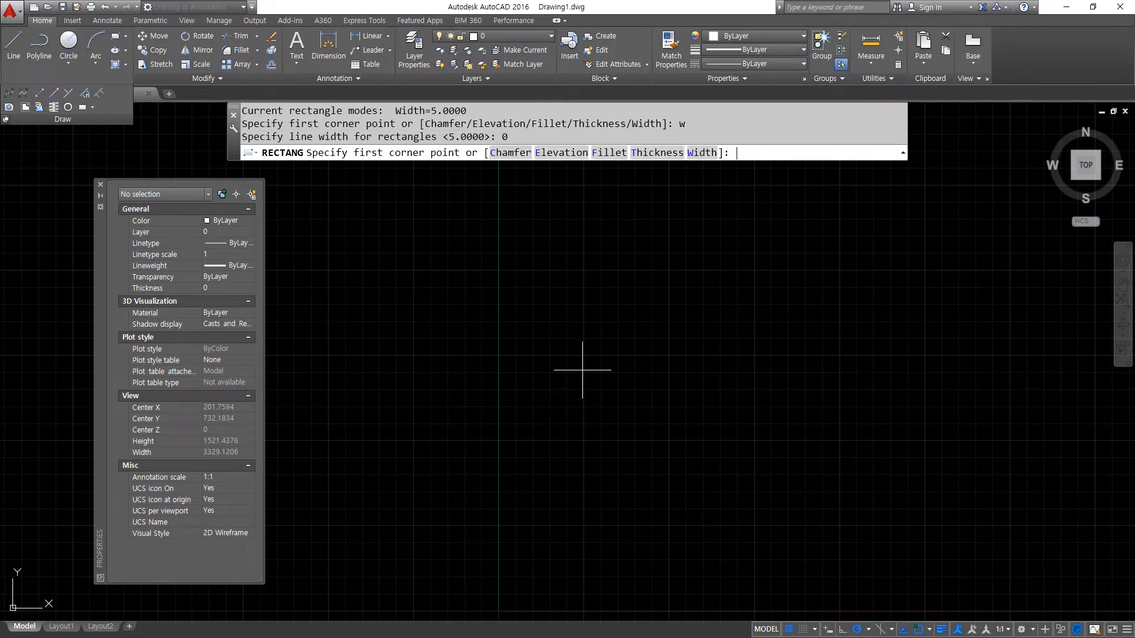
scroll(642, 385, down, 3)
middle_drag(667, 360, 492, 332)
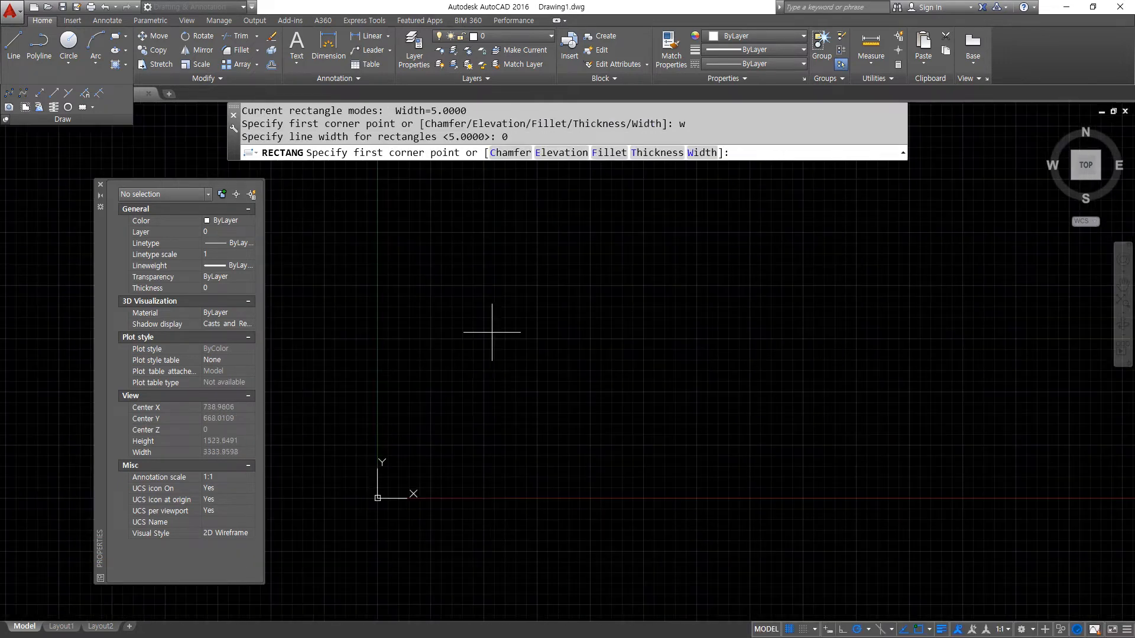
click(518, 359)
key(ctrl+alt+d)
mouse_move(540, 378)
mouse_down()
mouse_move(501, 371)
mouse_move(549, 357)
mouse_move(538, 390)
mouse_up()
mouse_move(582, 311)
mouse_down()
mouse_move(650, 239)
mouse_move(659, 259)
mouse_up()
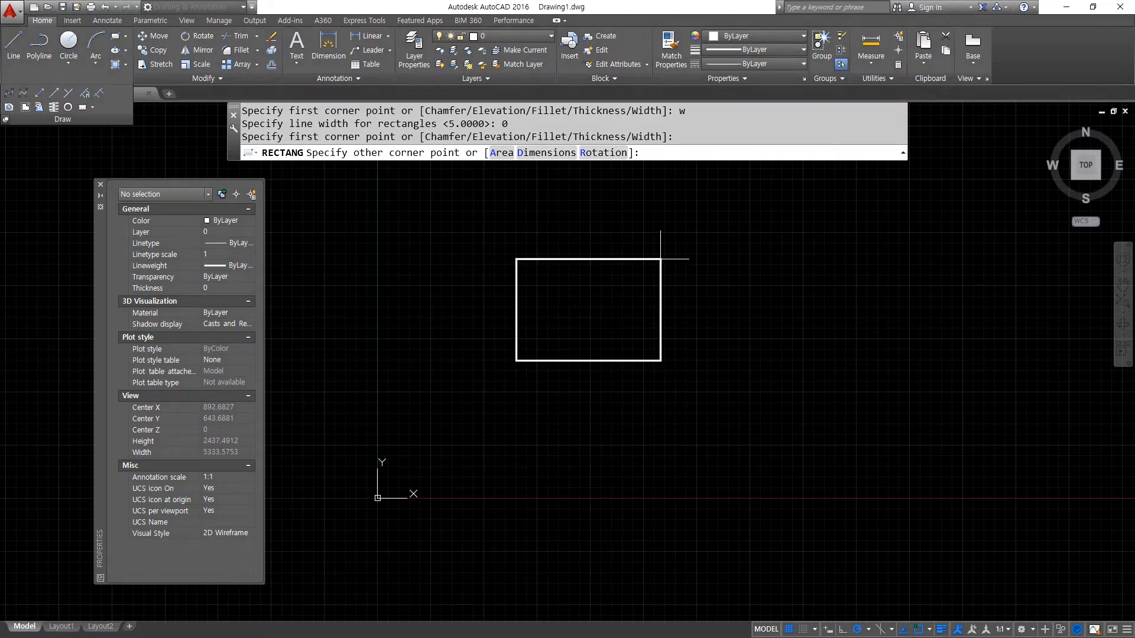
text(@420,297)
key(Return)
scroll(660, 259, up, 2)
scroll(530, 428, up, 4)
middle_drag(550, 314, 650, 398)
scroll(556, 328, up, 2)
scroll(558, 327, down, 2)
middle_drag(587, 322, 615, 334)
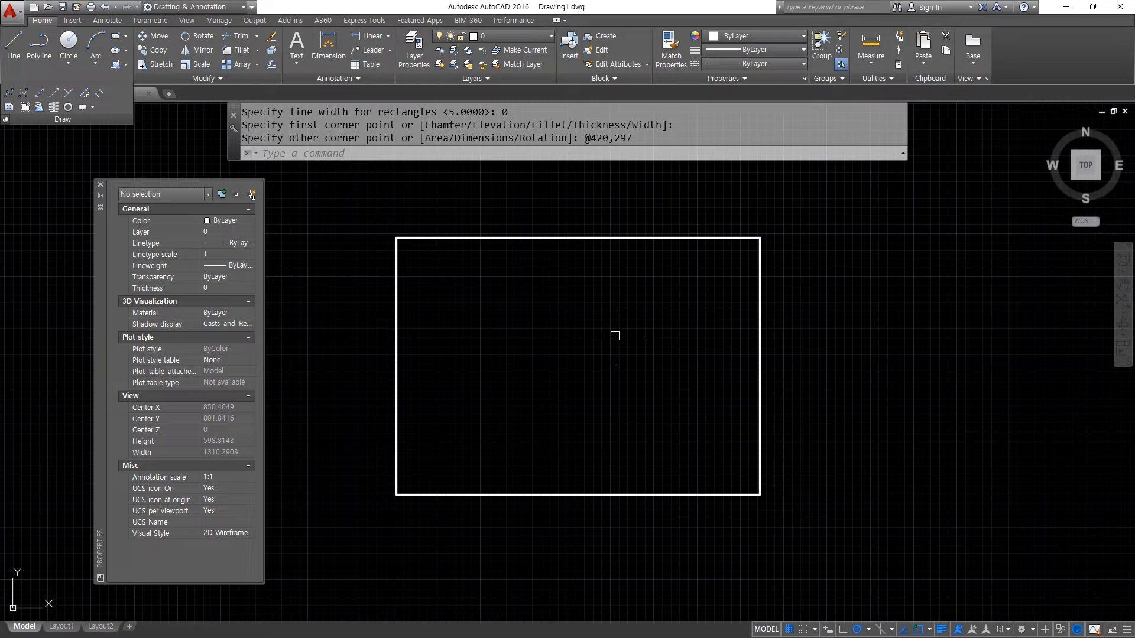
mouse_move(657, 364)
middle_down()
mouse_move(502, 398)
mouse_move(451, 385)
middle_up()
text(rec)
key(Return)
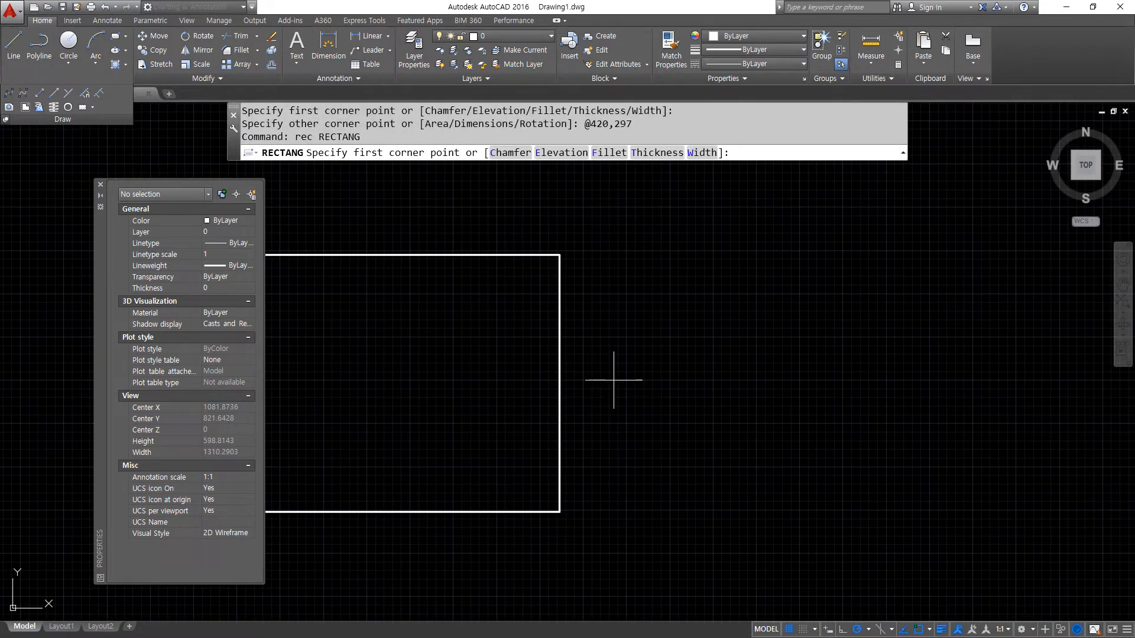
click(663, 511)
text(@420,297)
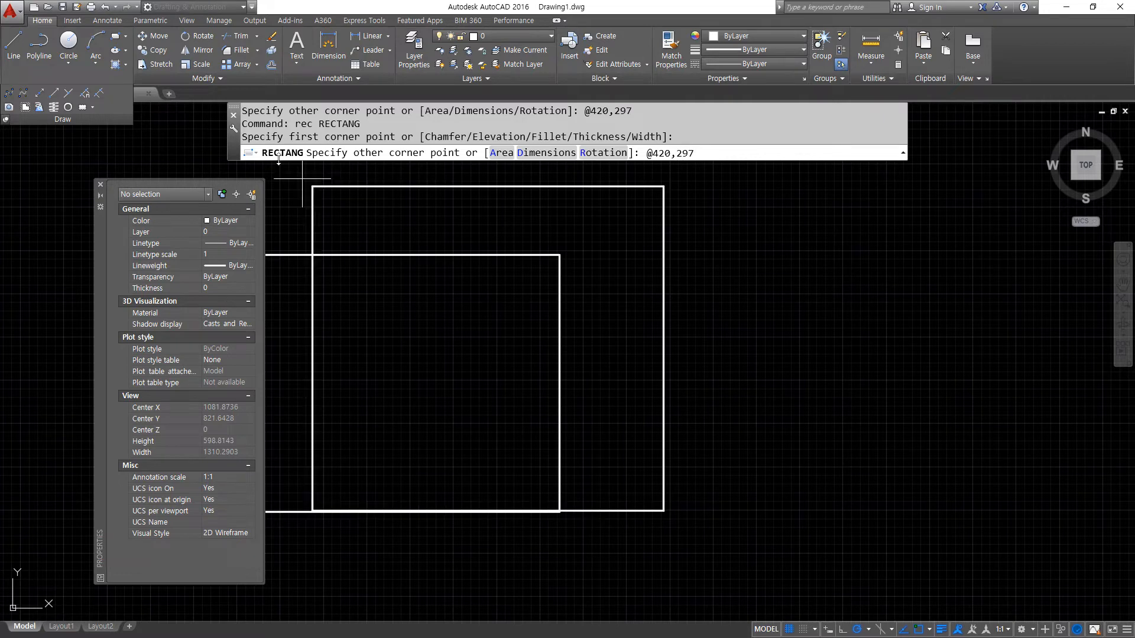
click(100, 183)
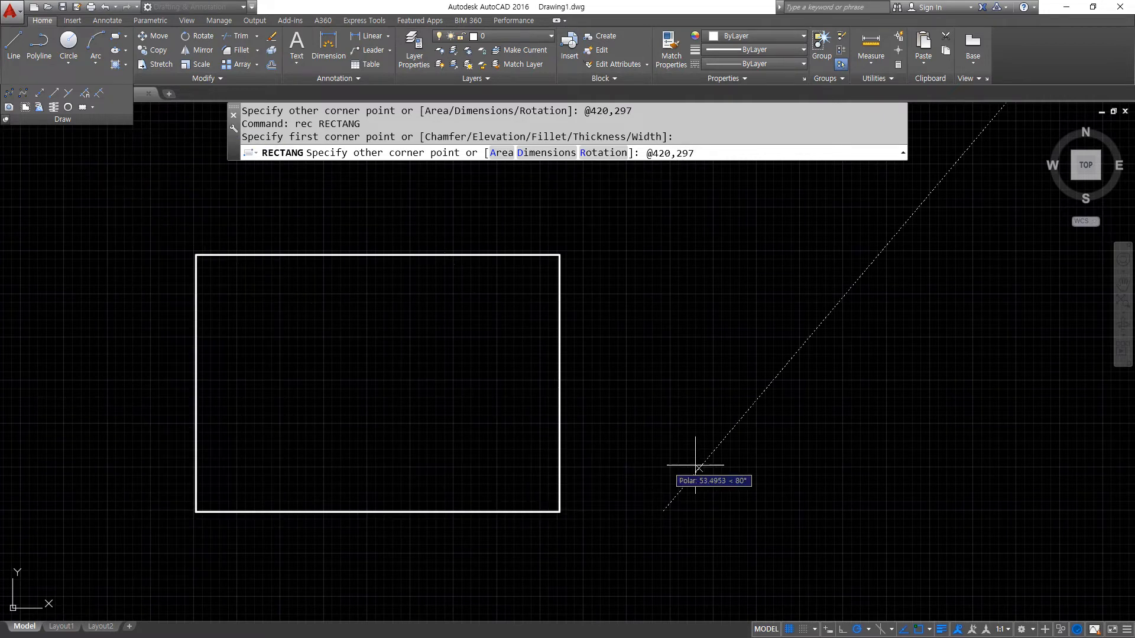
mouse_move(205, 512)
mouse_down()
mouse_move(361, 460)
mouse_move(552, 500)
mouse_move(535, 506)
mouse_move(636, 292)
mouse_move(601, 278)
mouse_move(628, 259)
mouse_up()
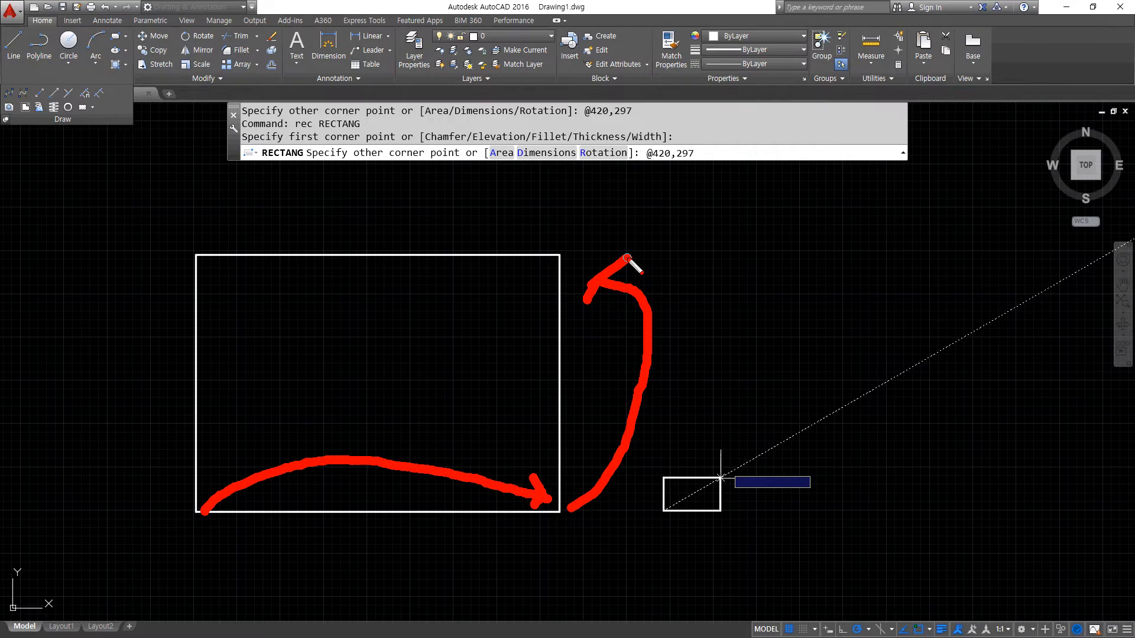
key(Escape)
key(Return)
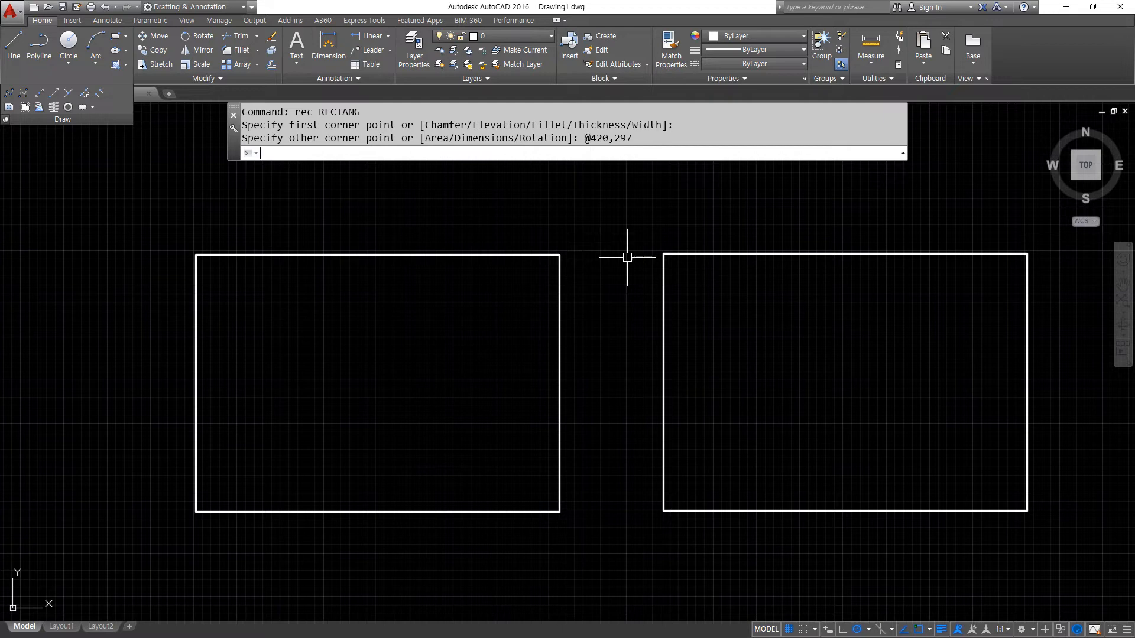
- Offset both rectangles inward by 10 to form inner borders
text(o)
key(Return)
text(10)
key(Return)
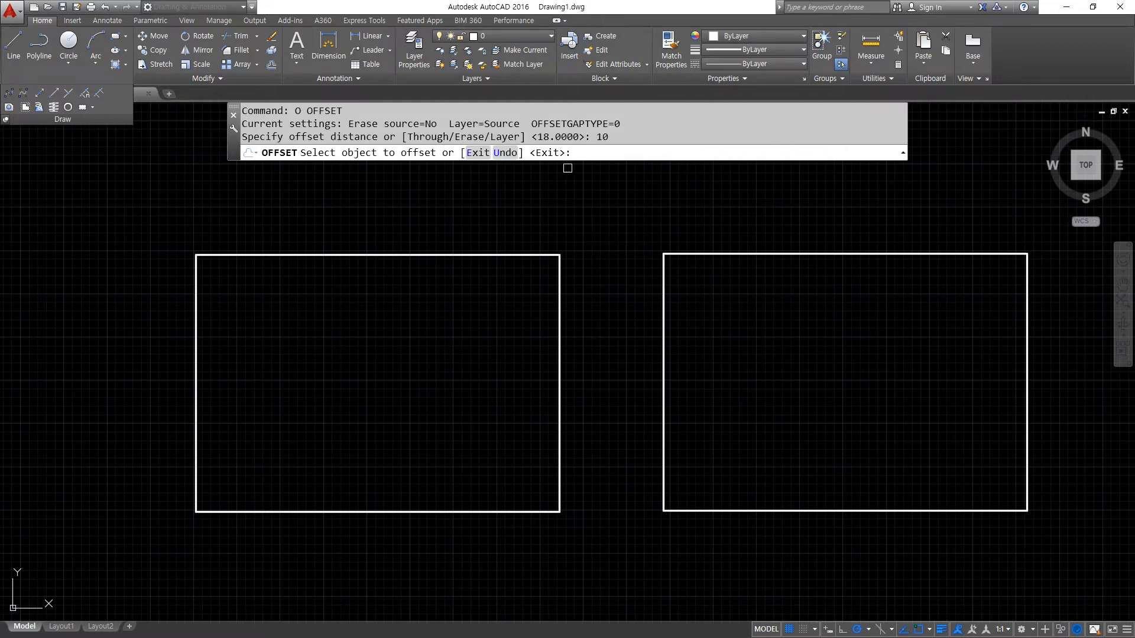
click(462, 255)
click(448, 365)
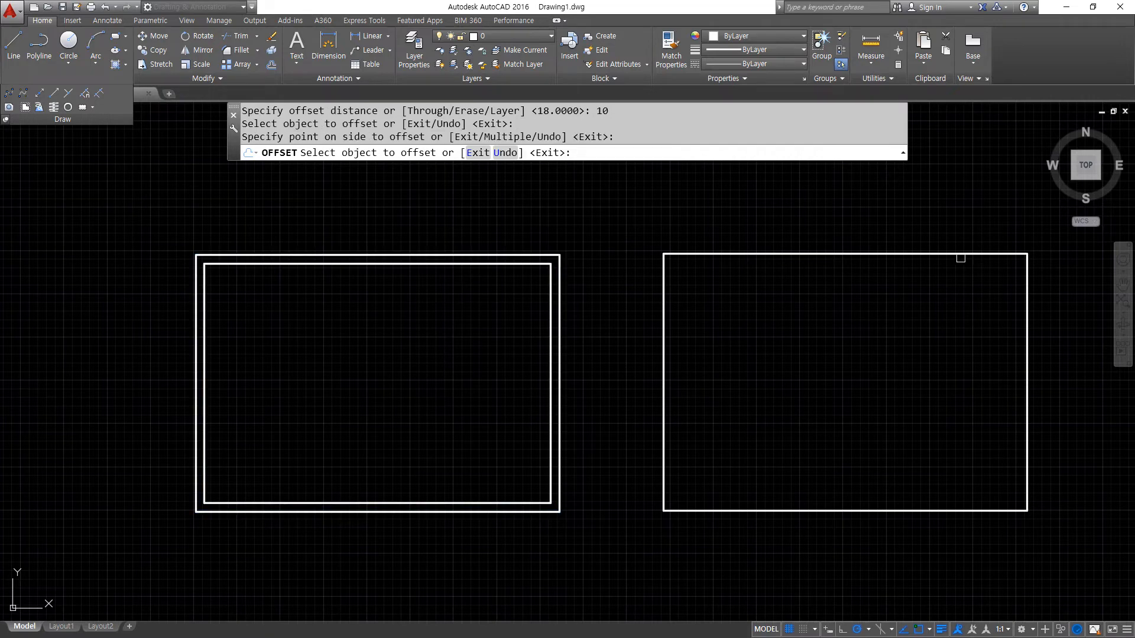
click(939, 254)
click(914, 383)
key(Return)
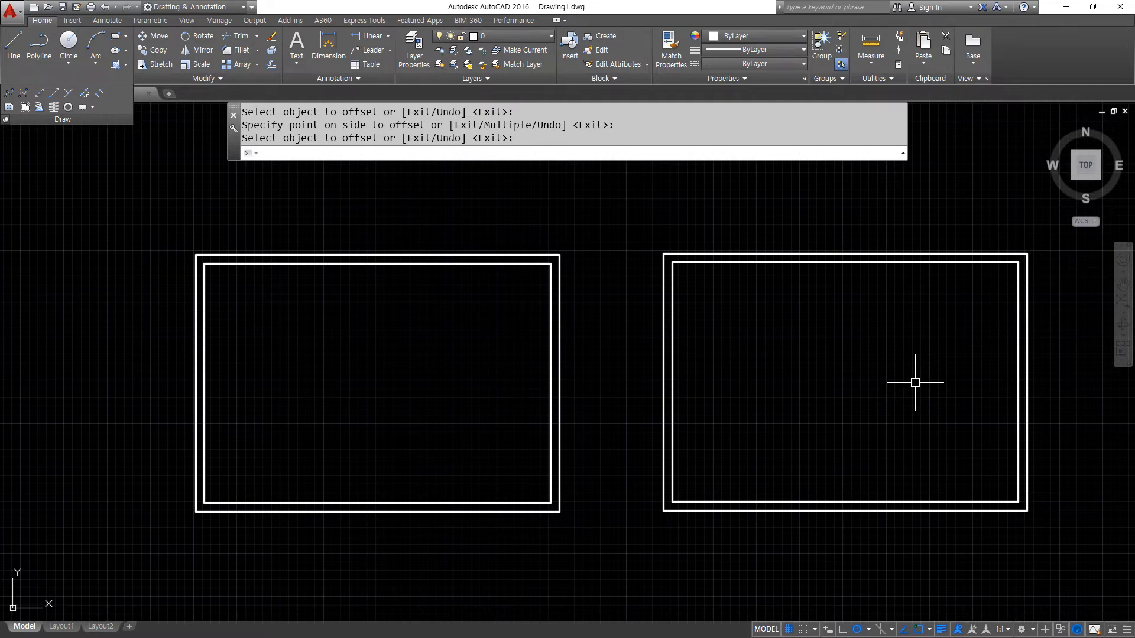
- Stretch the left edge of the left sheet's inner border 15 to the right
click(209, 385)
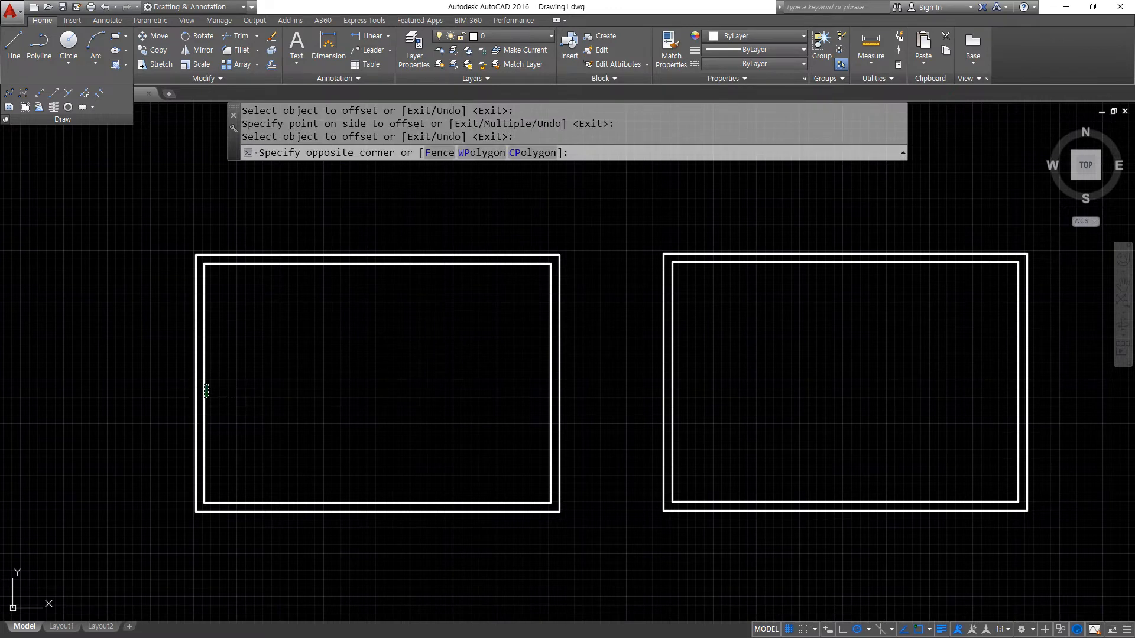
click(199, 386)
click(204, 384)
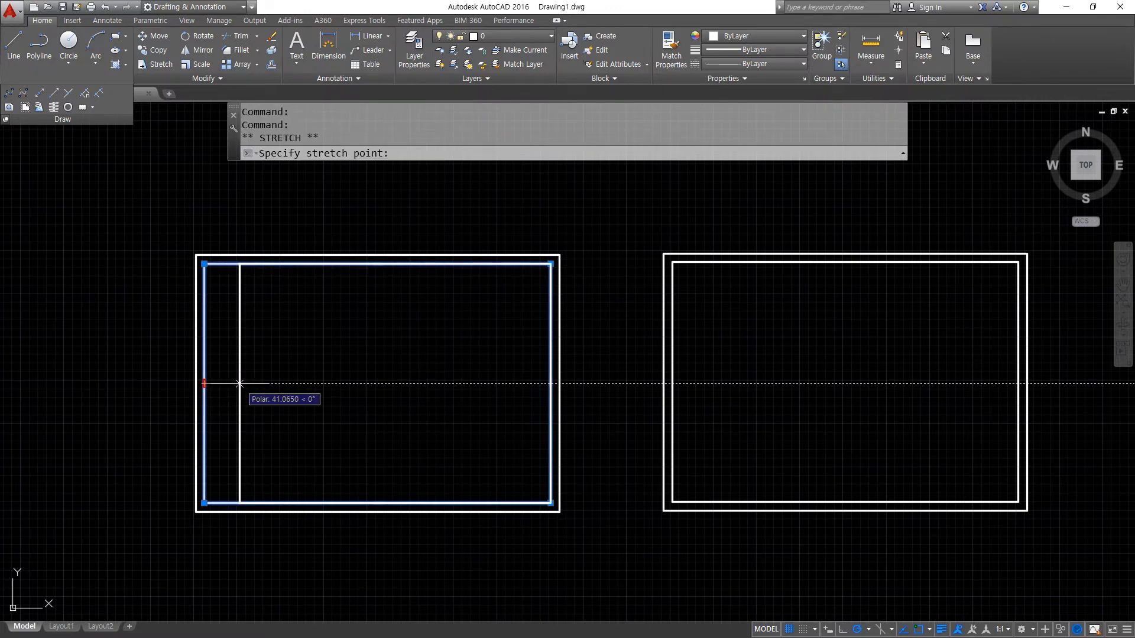
text(15)
key(Return)
key(Escape)
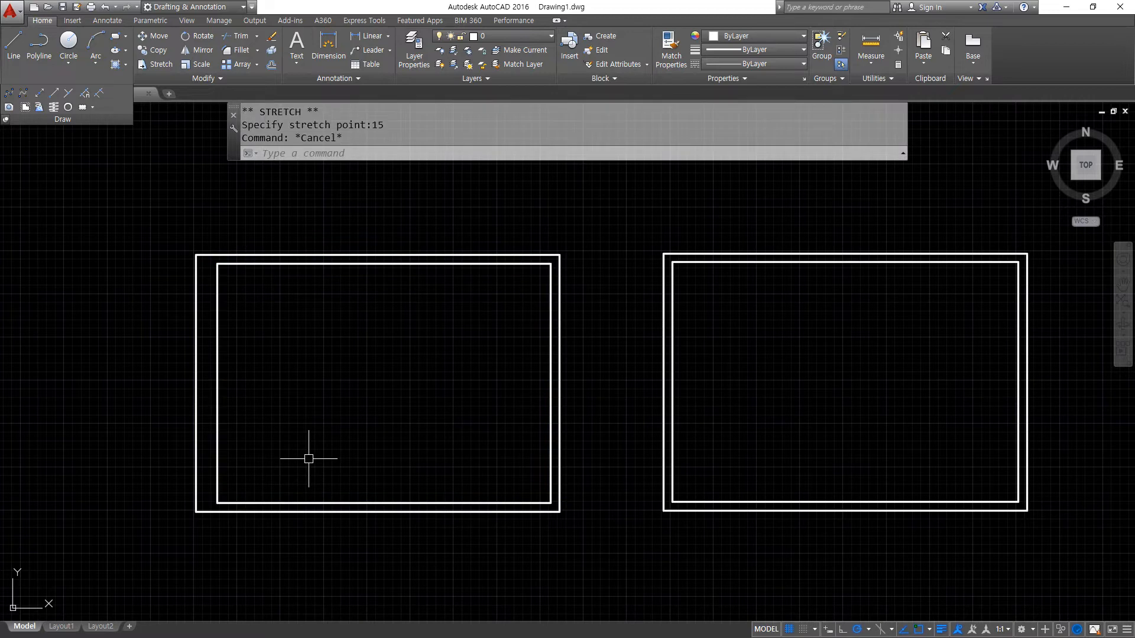
scroll(224, 388, up, 2)
mouse_move(204, 370)
mouse_down()
mouse_move(177, 364)
mouse_move(203, 359)
mouse_up()
mouse_move(486, 207)
mouse_down()
mouse_move(458, 187)
mouse_move(494, 208)
mouse_up()
drag(778, 366, 760, 381)
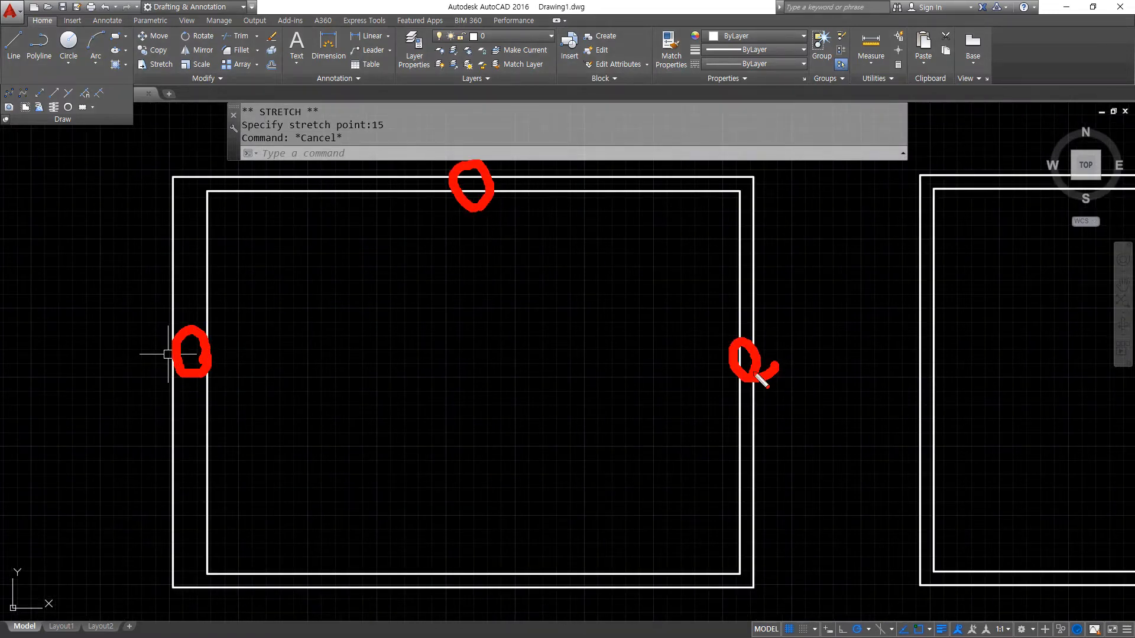
drag(492, 589, 494, 588)
key(Escape)
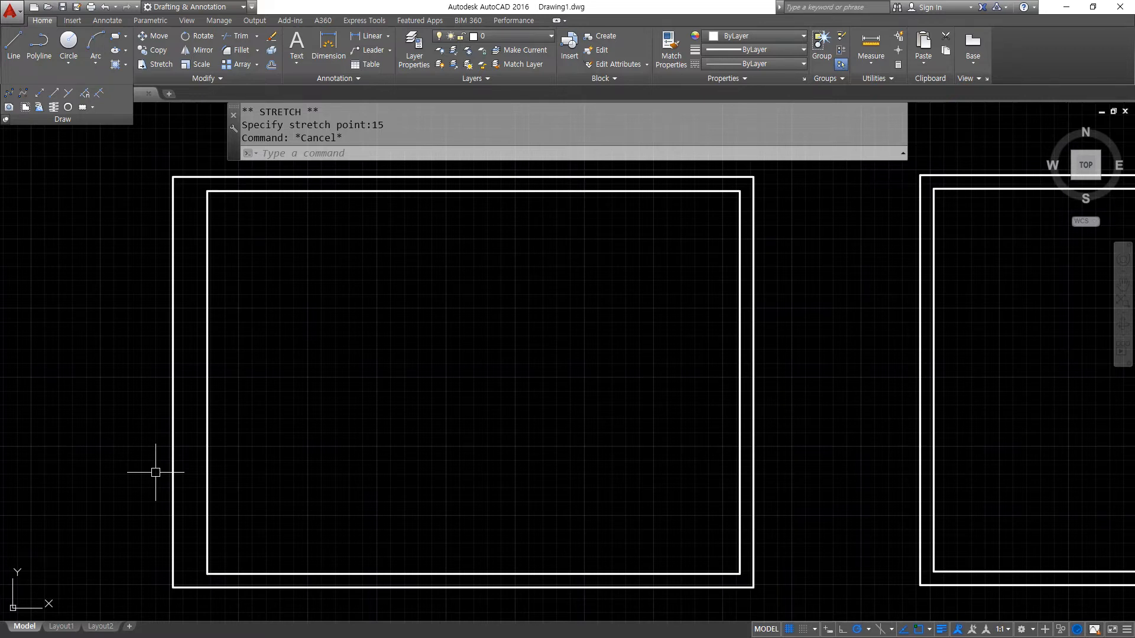
- Set the global width of the left sheet's inner border to 1 and inspect its thickened corner
key(ctrl+1)
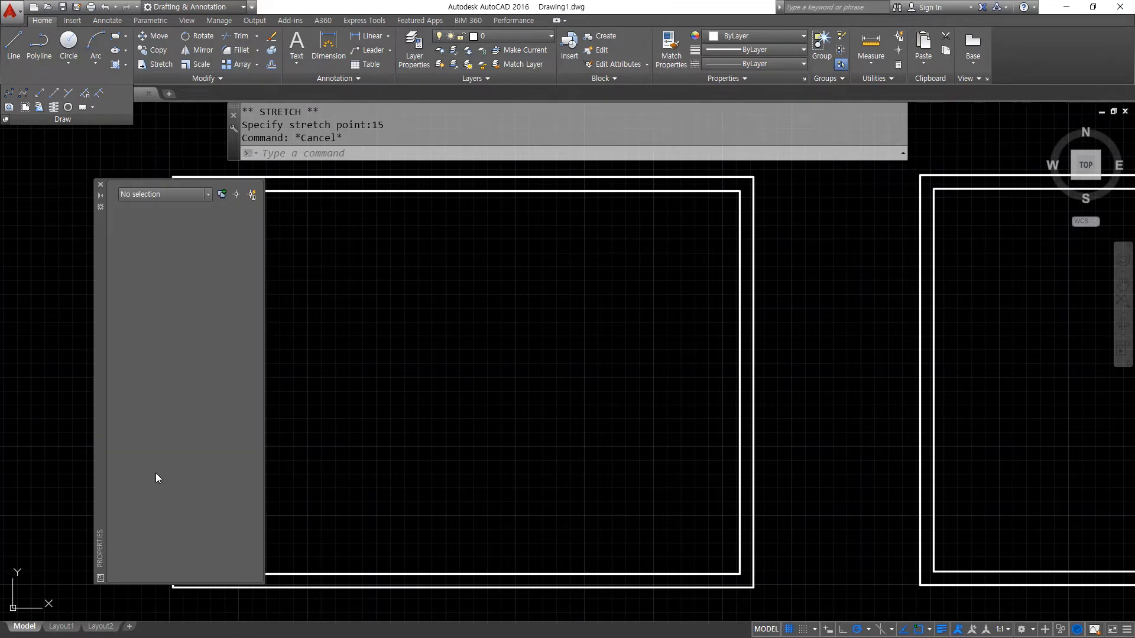
middle_drag(437, 302, 655, 287)
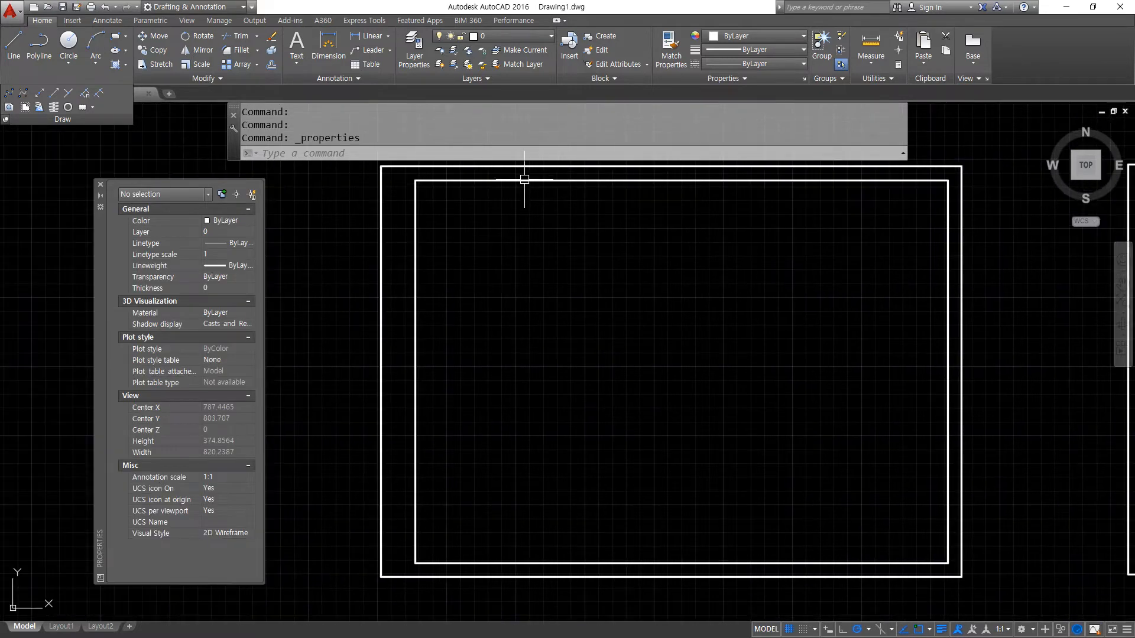
click(523, 180)
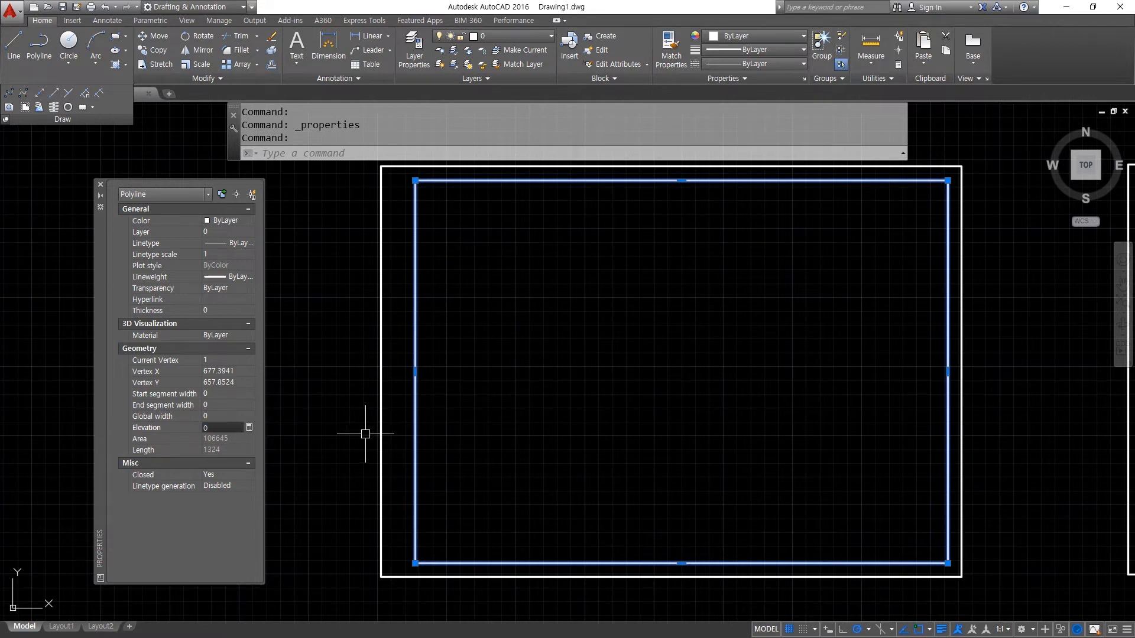
click(230, 416)
text(1)
key(Return)
text(1)
click(147, 429)
scroll(393, 266, up, 5)
scroll(351, 298, up, 2)
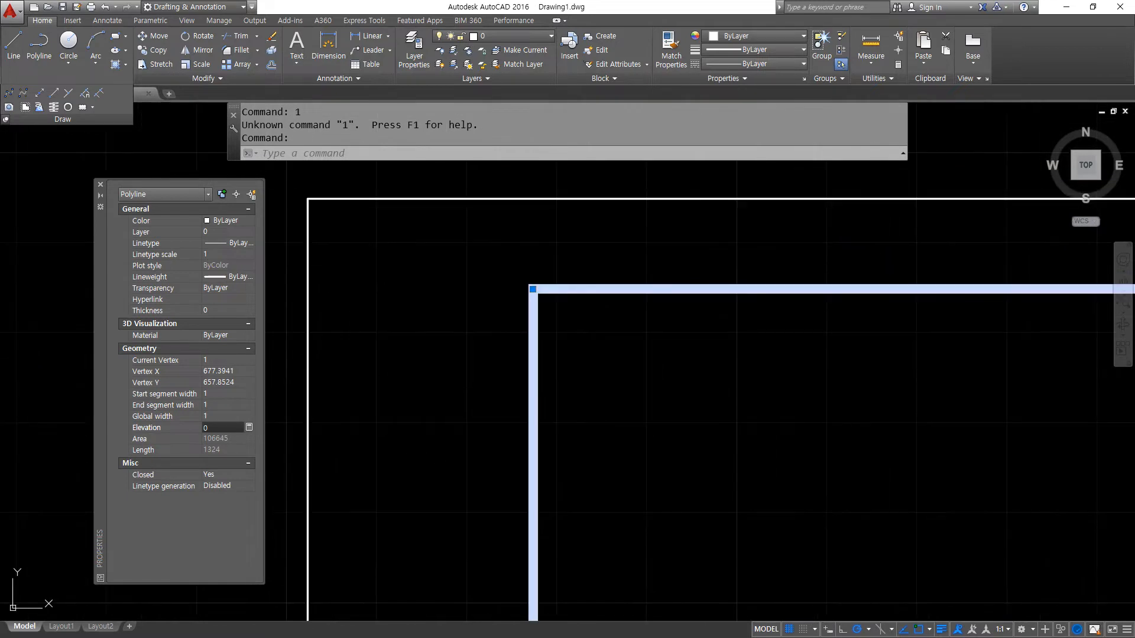
middle_drag(352, 299, 383, 360)
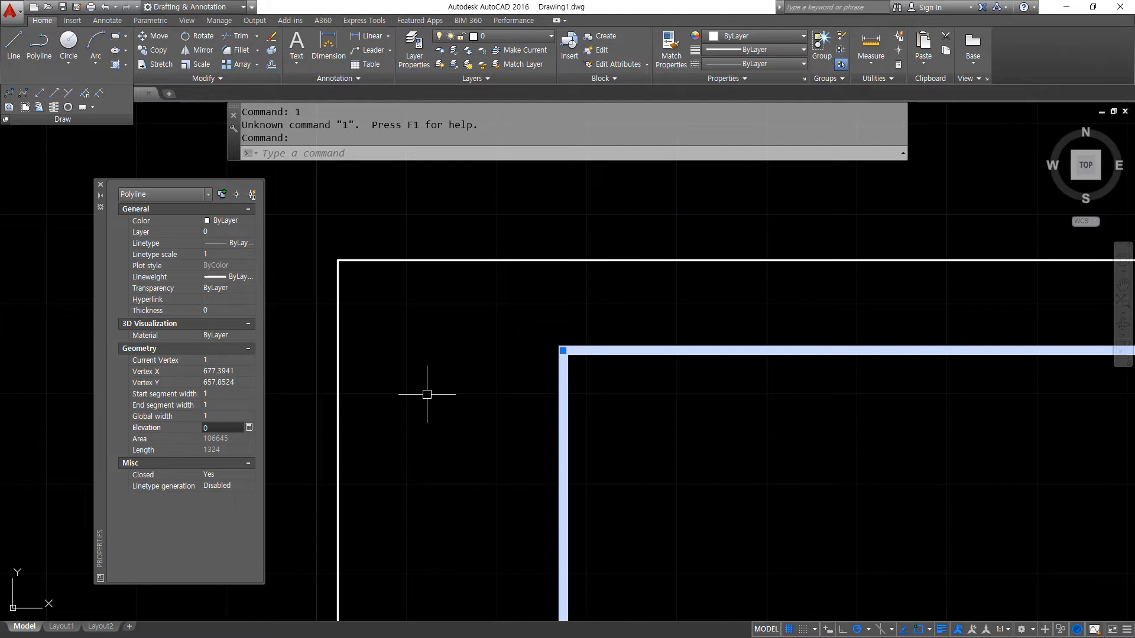
key(Escape)
scroll(590, 471, down, 3)
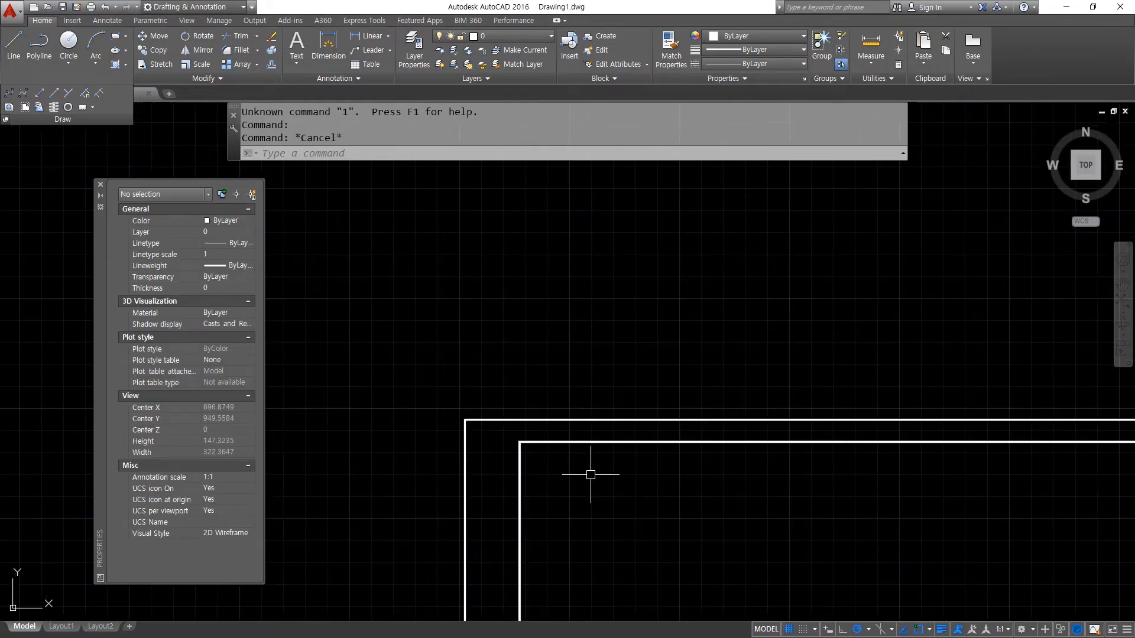
mouse_move(577, 493)
middle_down()
mouse_move(436, 158)
mouse_move(385, 218)
mouse_move(393, 227)
middle_up()
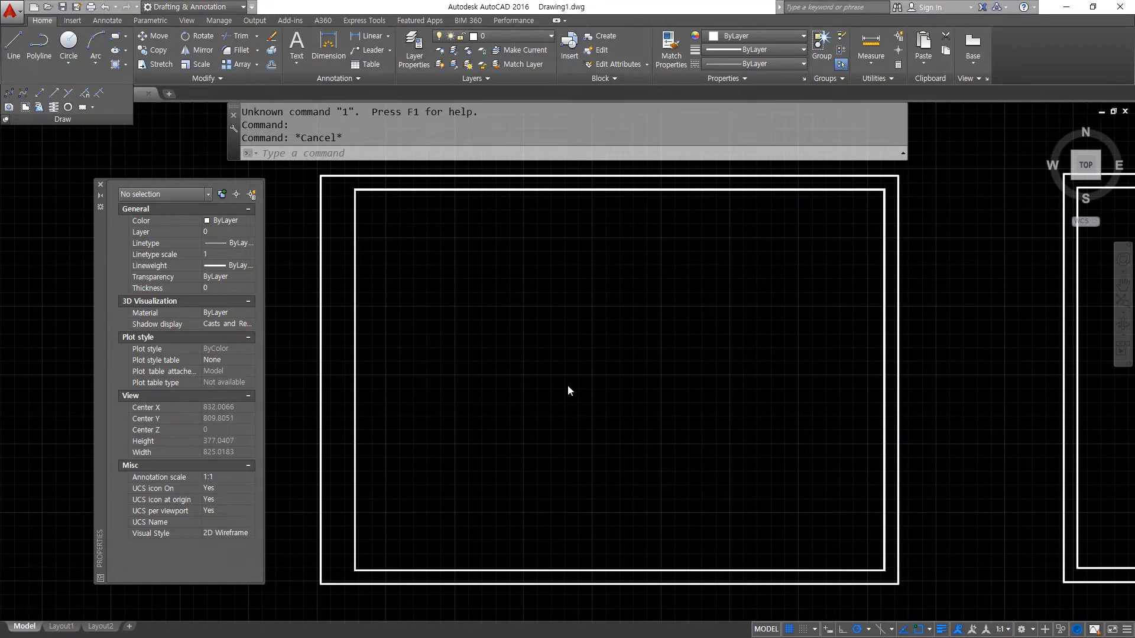
- Erase both sheets with their inner borders and zoom to show the whole drawing area
scroll(567, 387, down, 6)
click(881, 491)
click(396, 240)
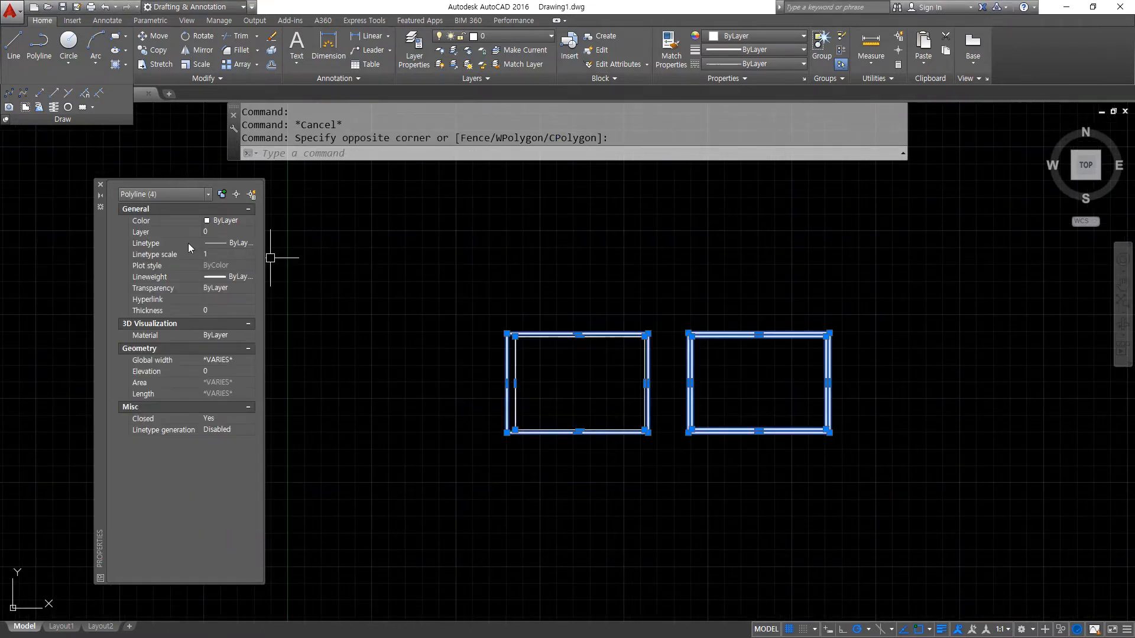
text(e)
key(Return)
text(z)
key(Return)
text(a)
key(Return)
text(rec)
key(Return)
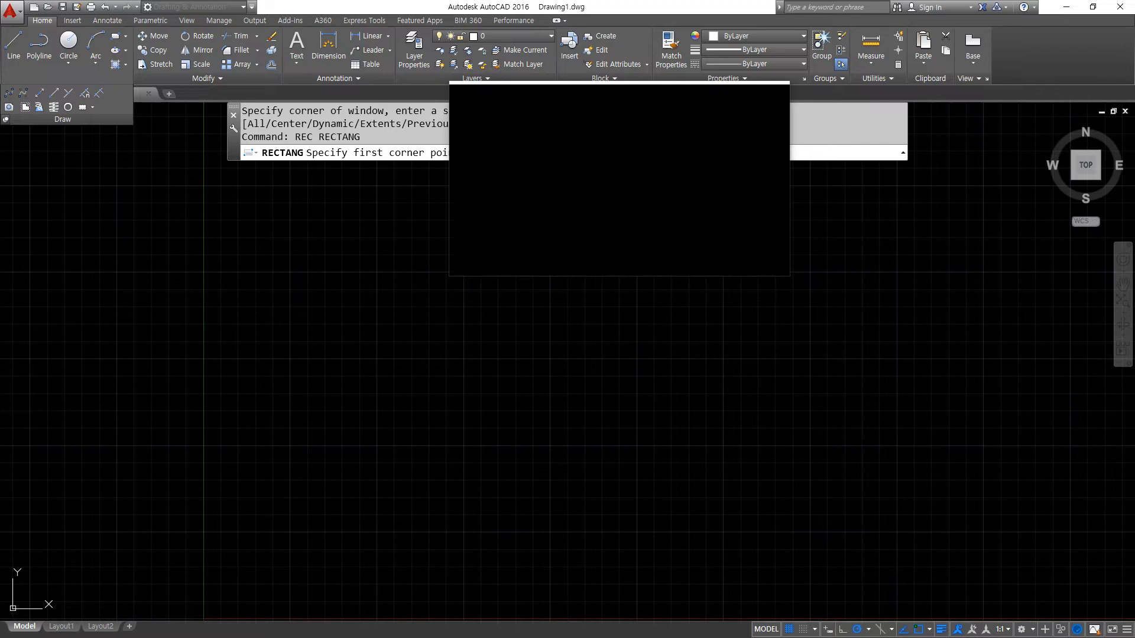
drag(619, 179, 702, 191)
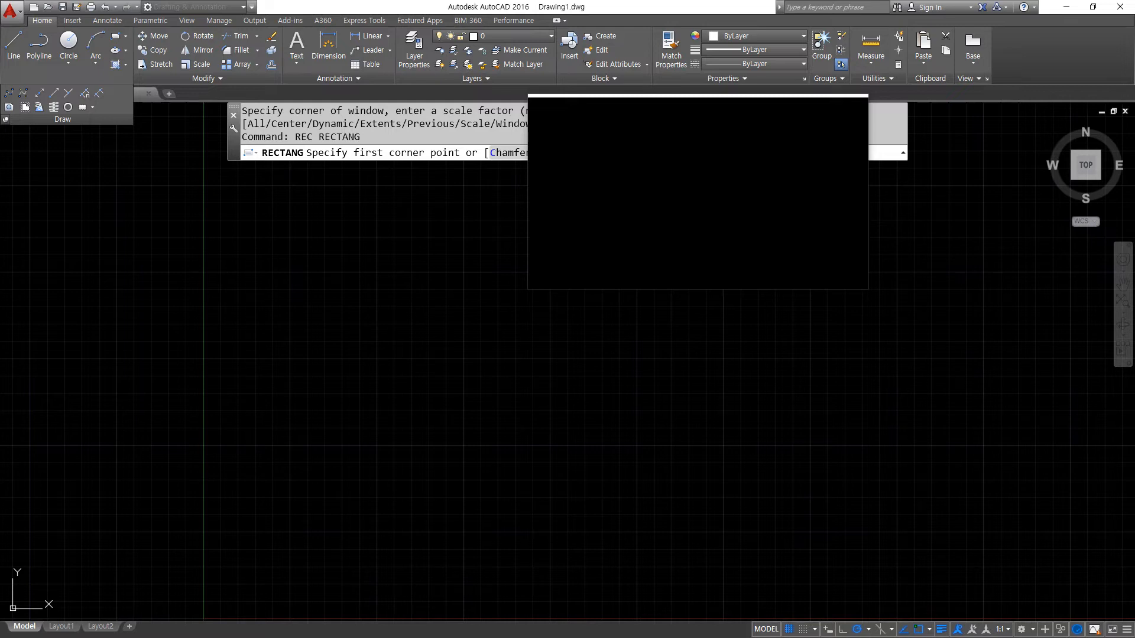
key(Escape)
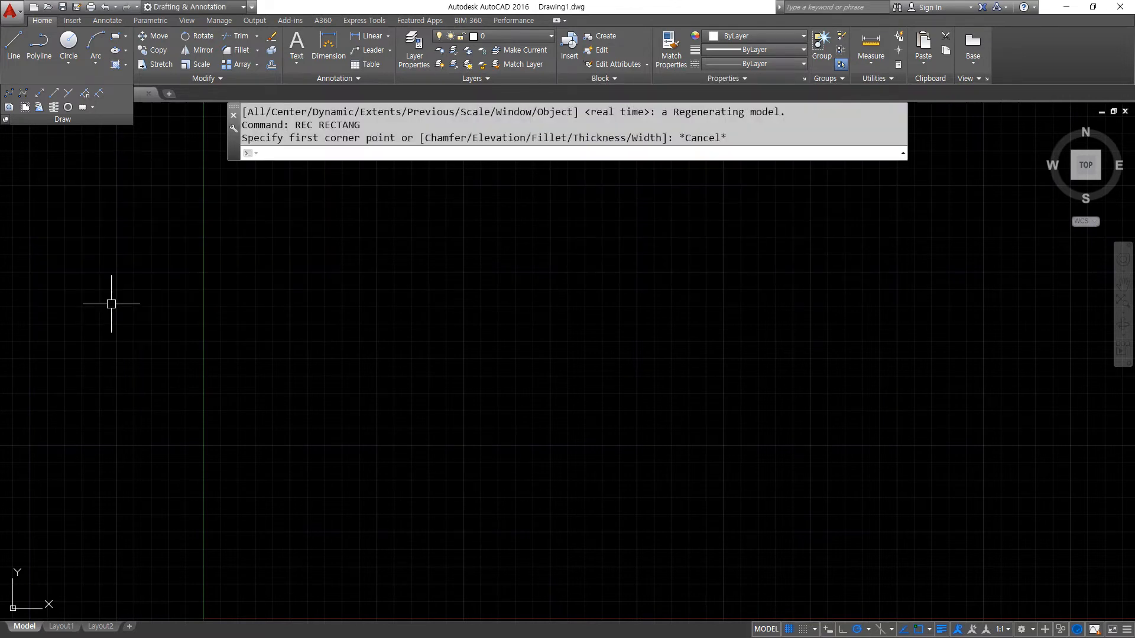
- Switch to Notepad and add the line "Fillet(모깍기), CHAmfer(모따기)" below the polyline notes
key(alt+Tab)
scroll(398, 377, down, 1)
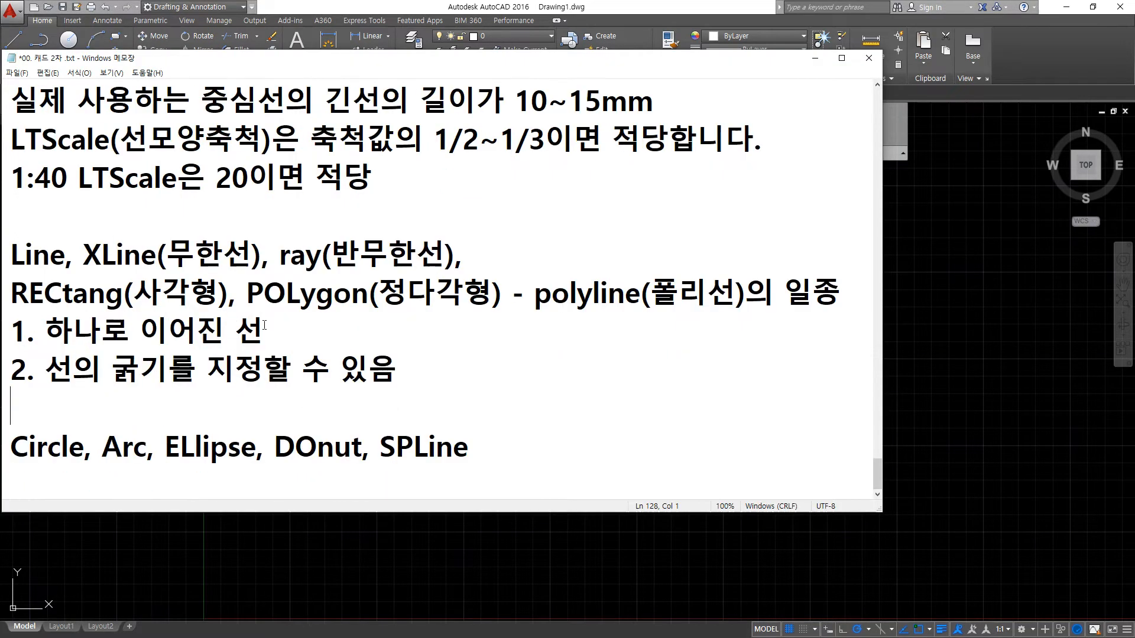
text(ㄹ)
key(BackSpace)
text(Fillet(모깍)
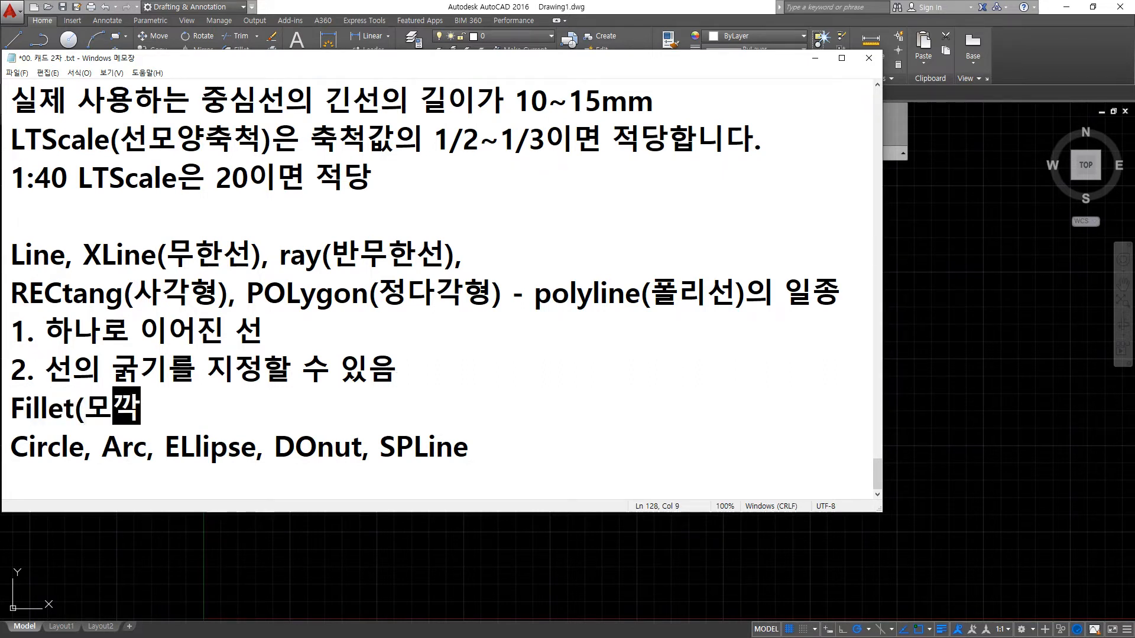
text(기), CH)
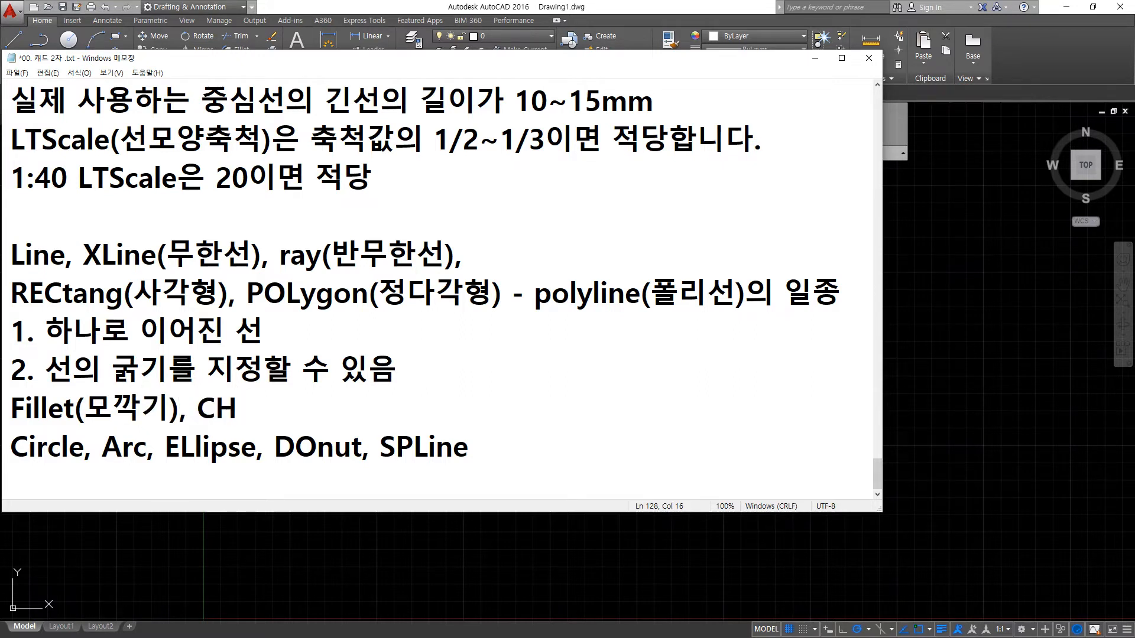
text(Amfer(모)
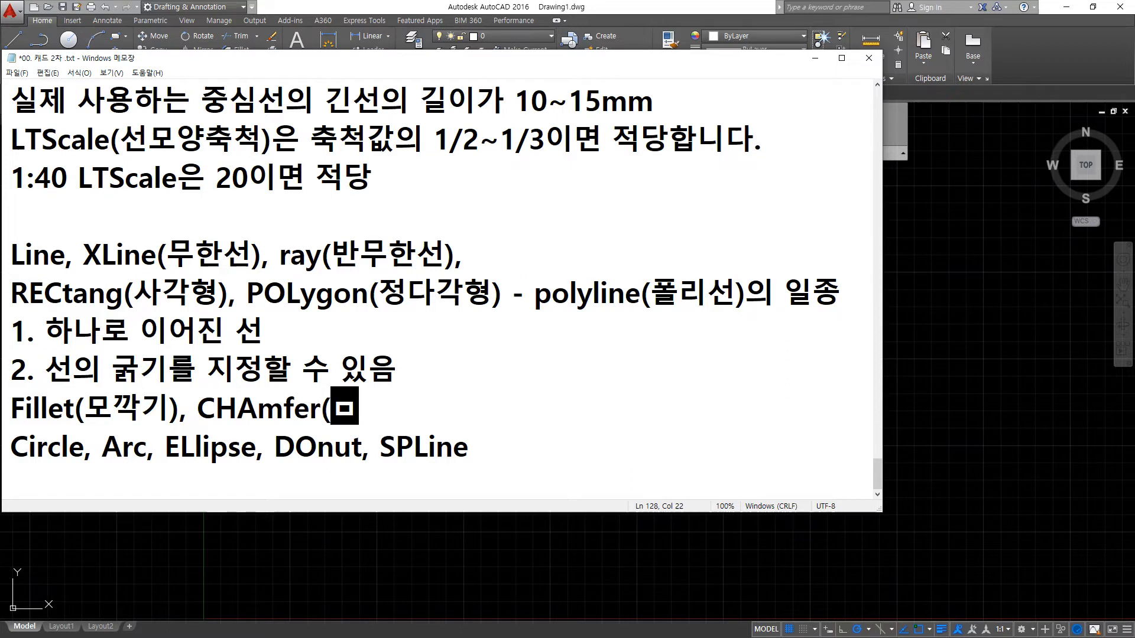
text(따기))
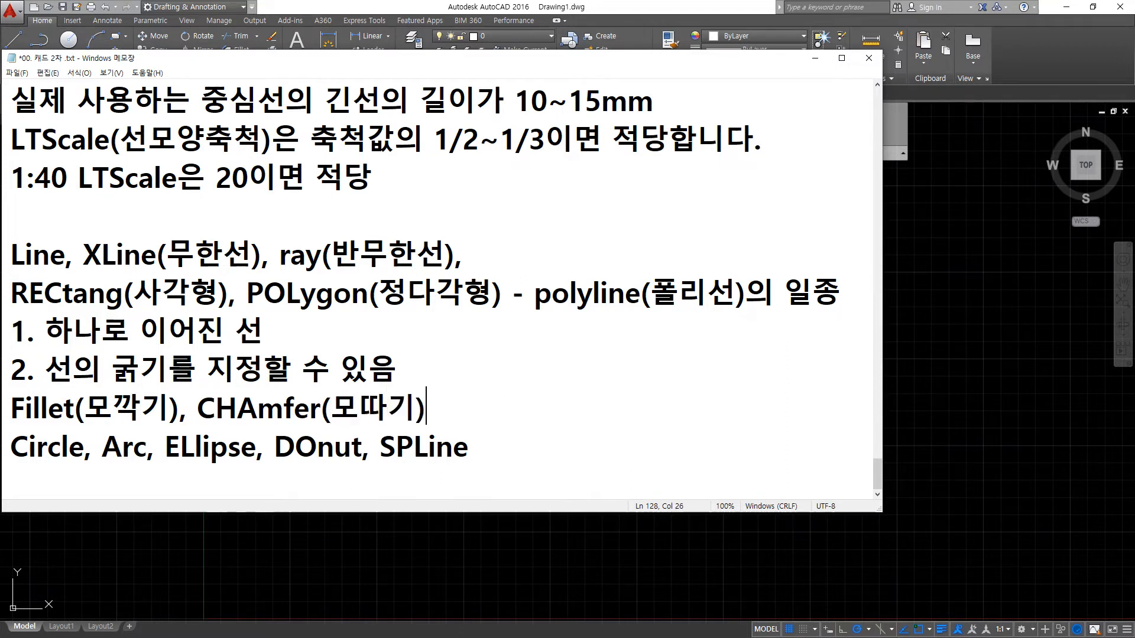
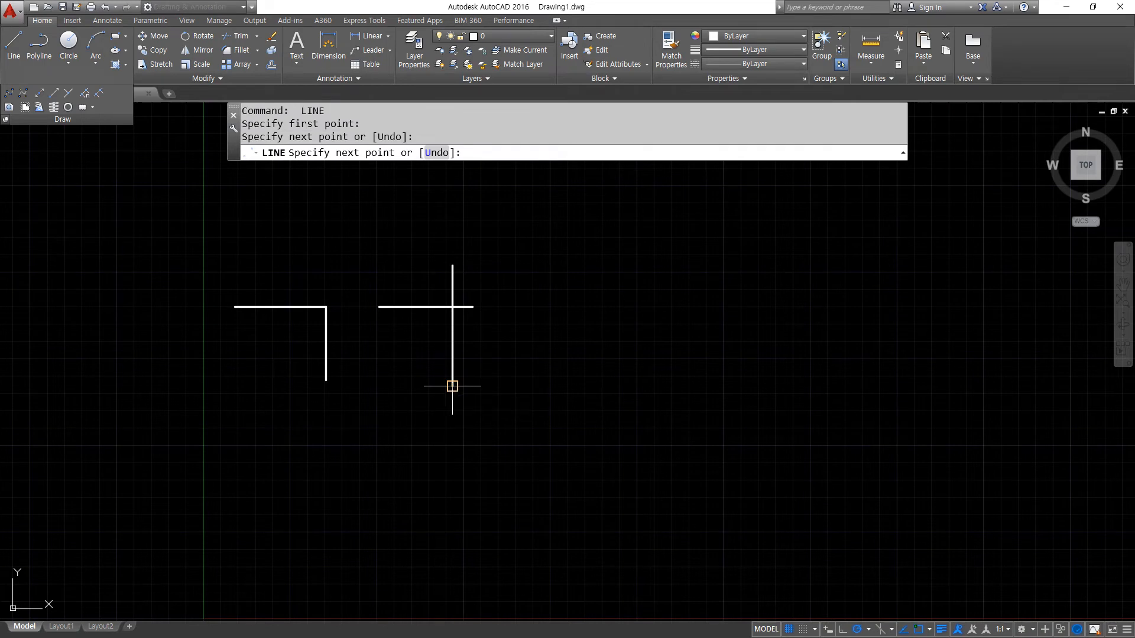
- Draw a short horizontal line and a separate short vertical line lower and farther right, beside the crossing pair
click(540, 310)
click(562, 309)
key(Return)
key(Return)
click(685, 393)
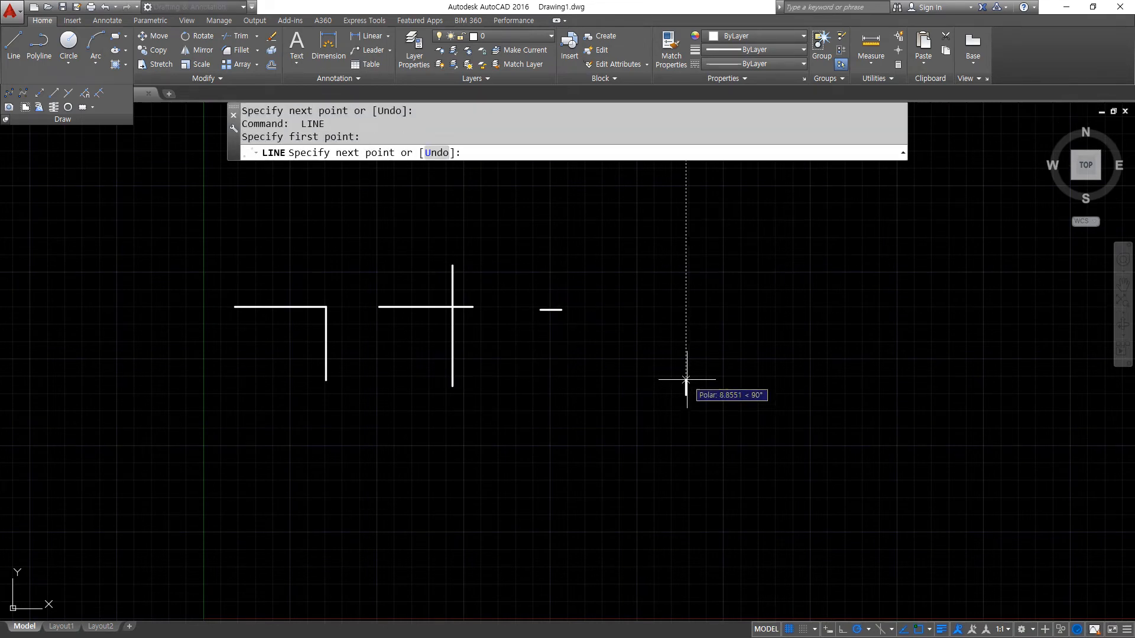
click(685, 379)
key(Return)
scroll(500, 381, up, 2)
middle_drag(497, 370, 536, 409)
- Separate the three line pairs with red vertical screen-marker strokes and clear the marks
key(ctrl+alt+d)
shift+drag(305, 208, 320, 596)
shift+drag(559, 221, 559, 587)
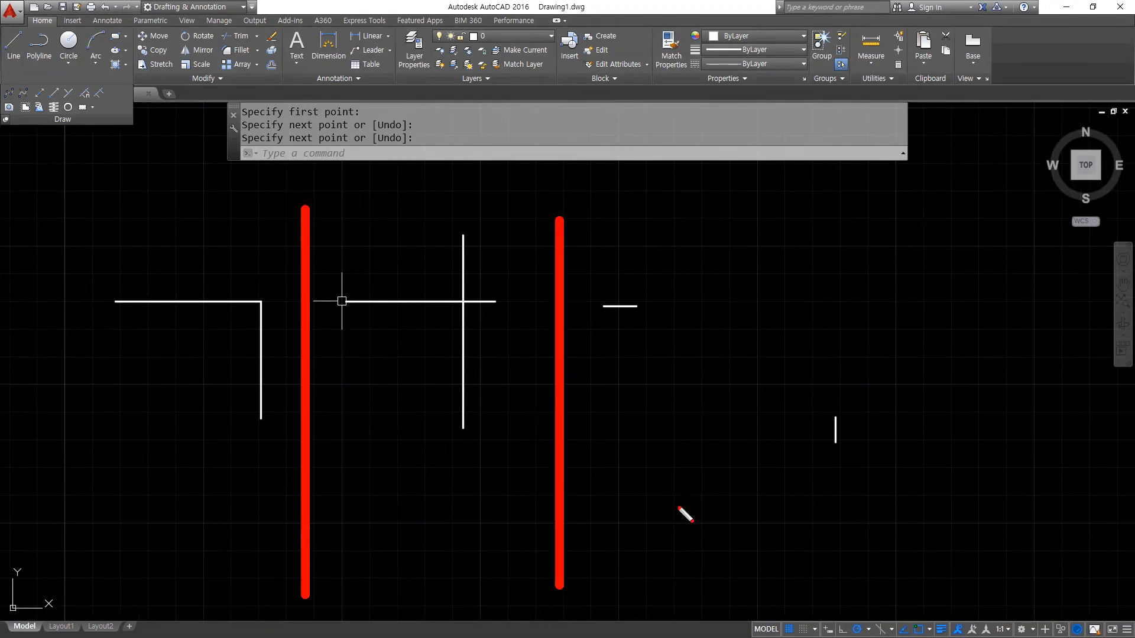
shift+drag(879, 222, 880, 565)
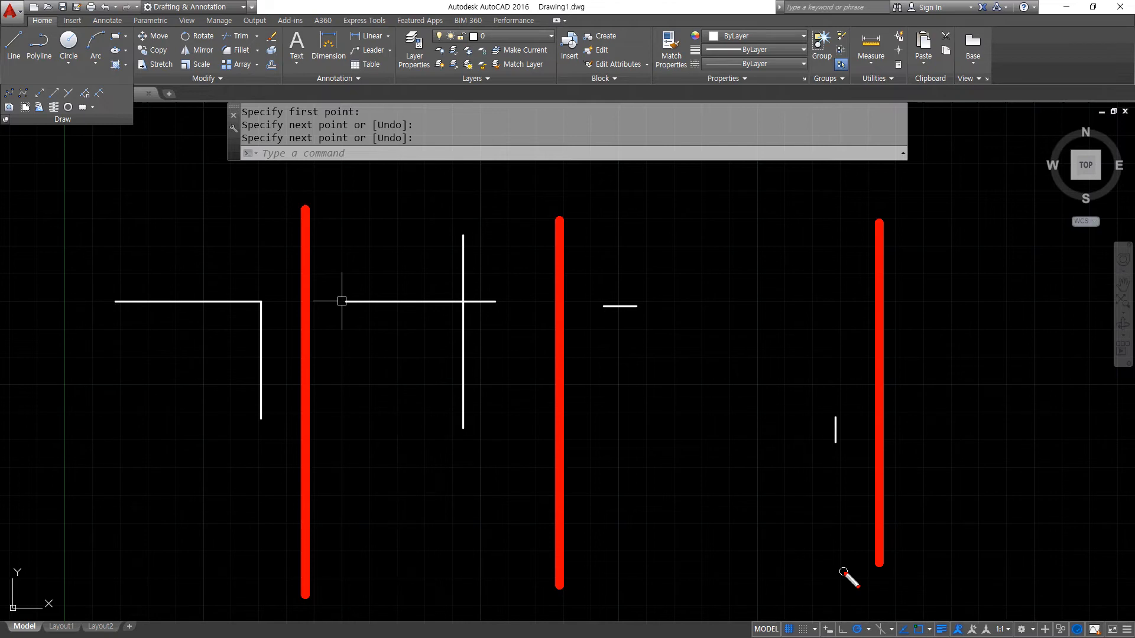
key(Escape)
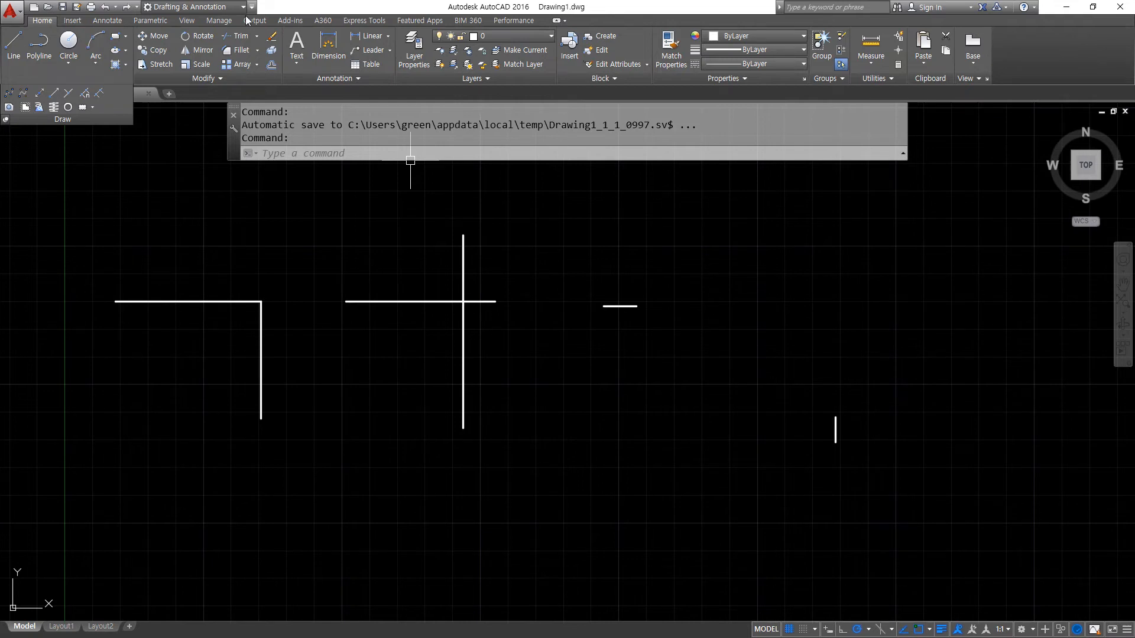
- Fillet the corner of the leftmost line pair with a radius of 10
text(FILLET)
key(Return)
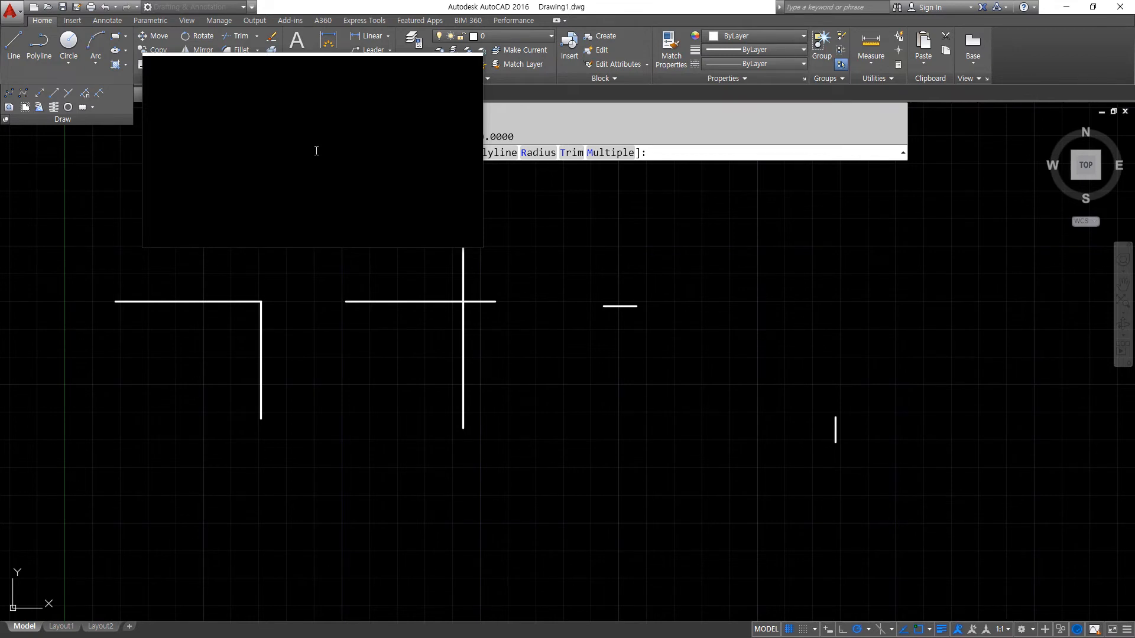
drag(316, 151, 363, 150)
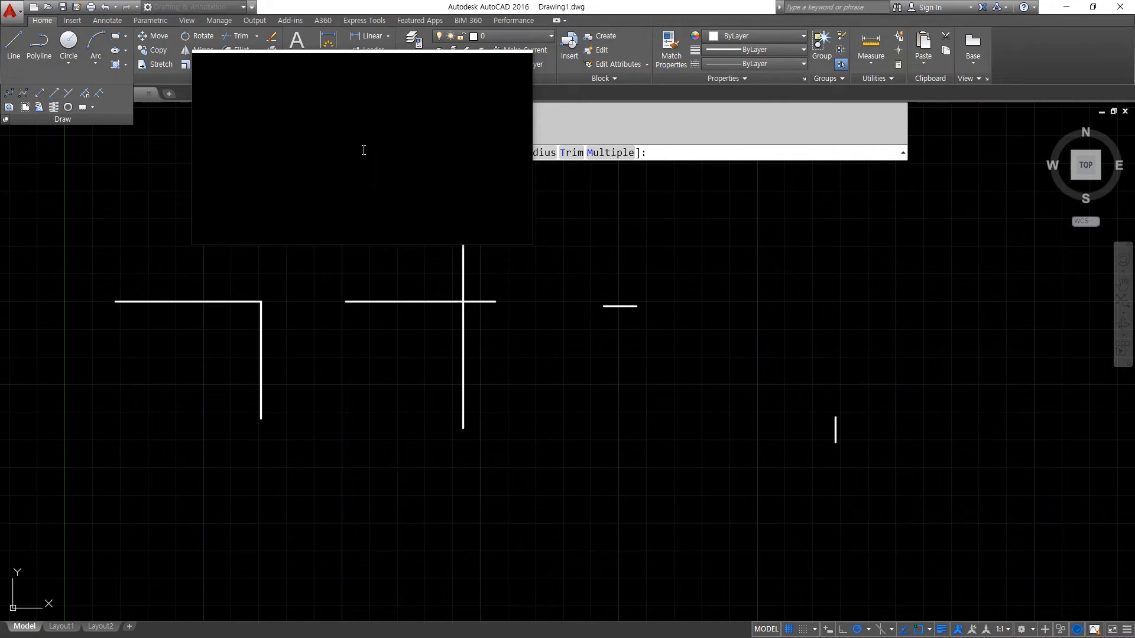
drag(363, 150, 442, 143)
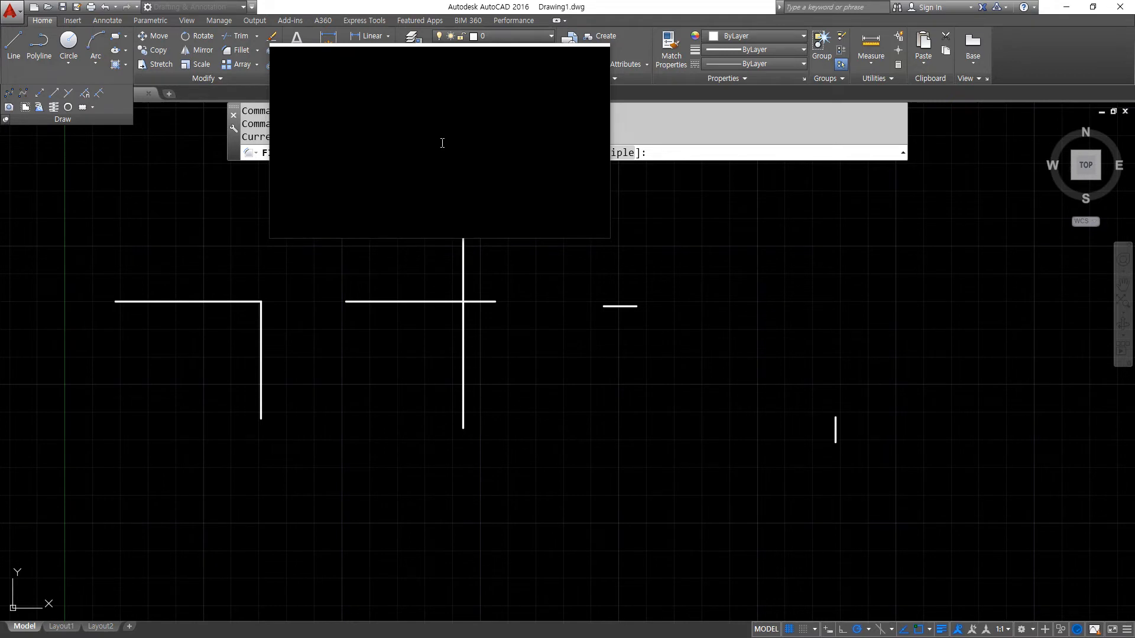
drag(442, 143, 529, 162)
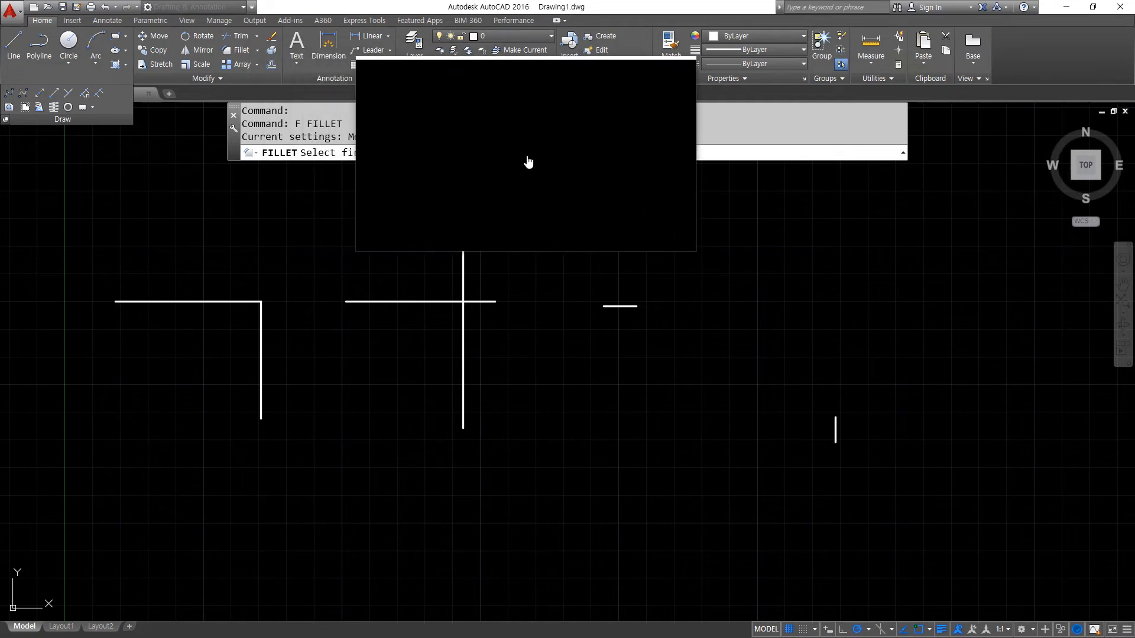
text(r)
key(Return)
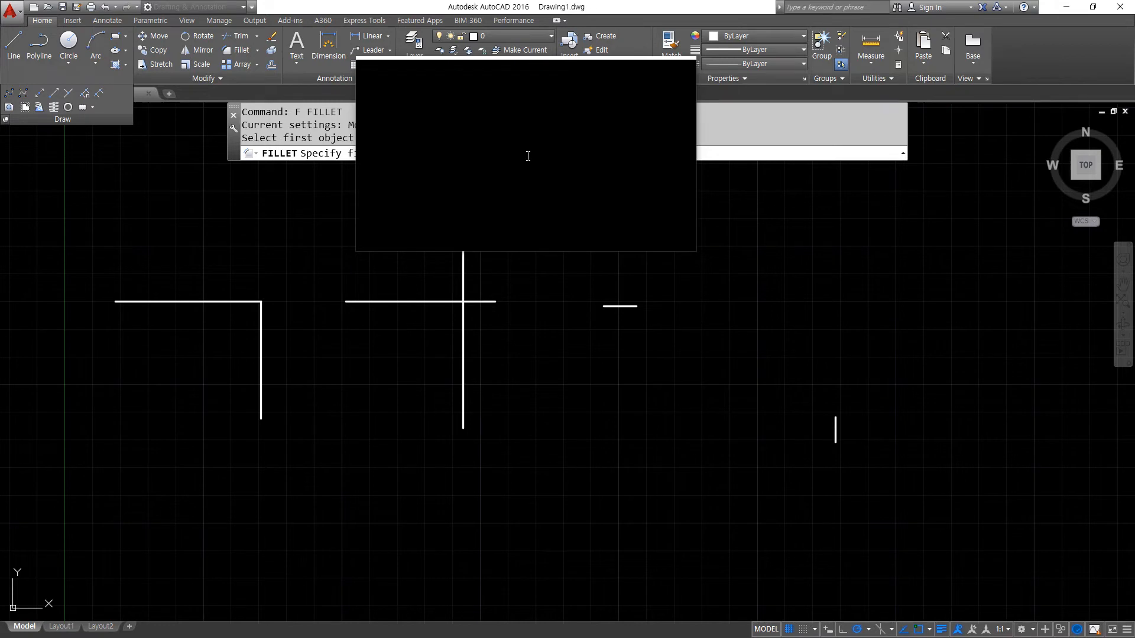
key(Return)
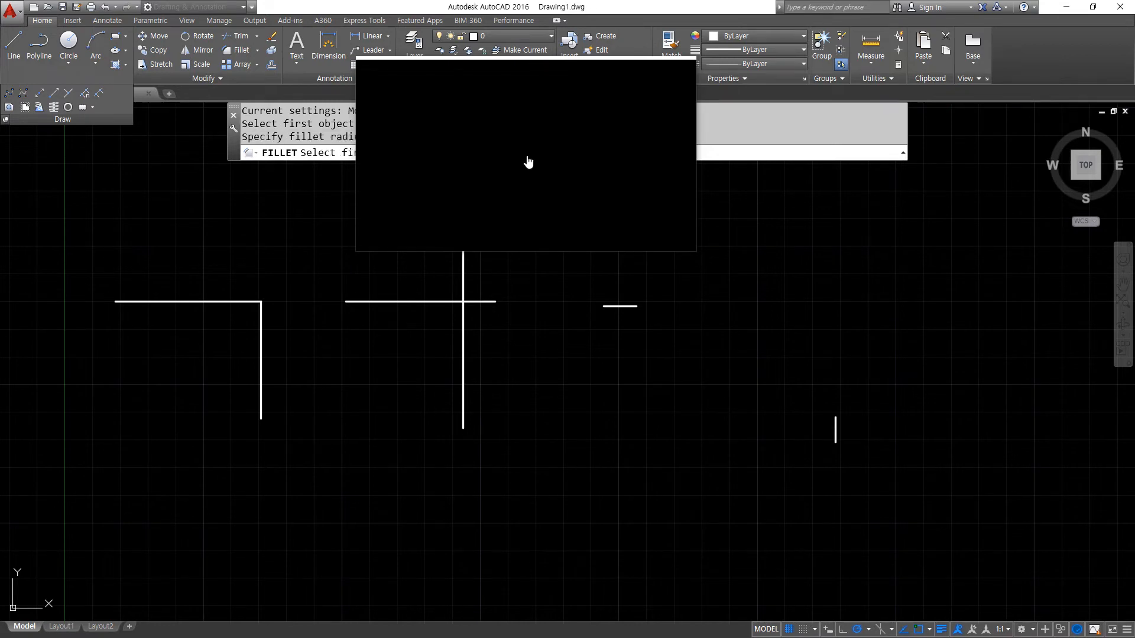
drag(522, 162, 357, 176)
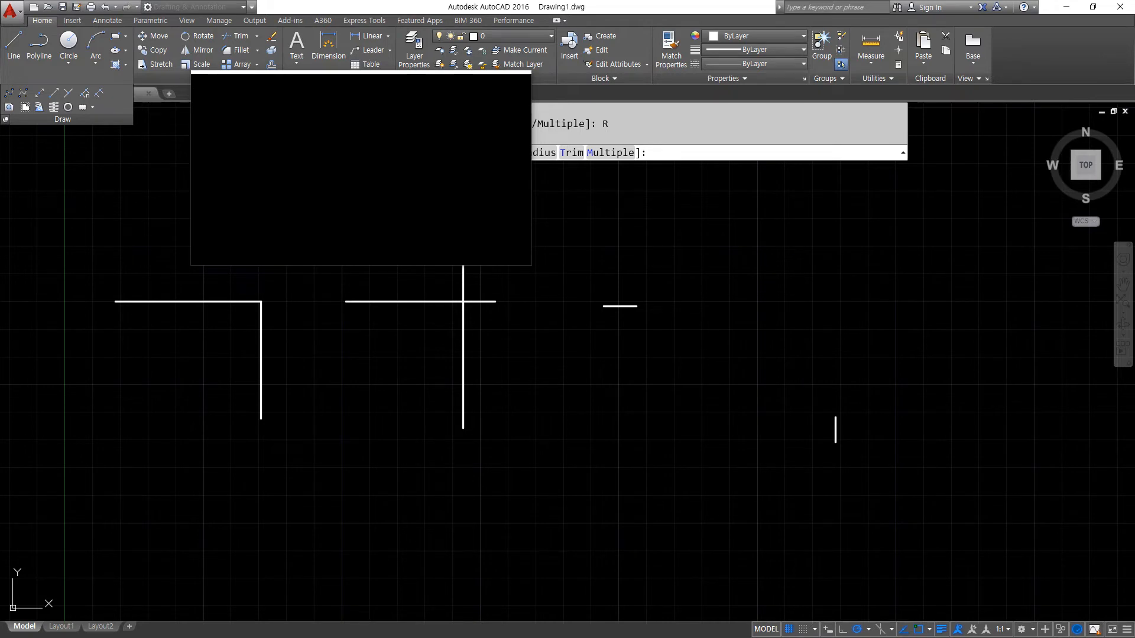
drag(339, 159, 216, 257)
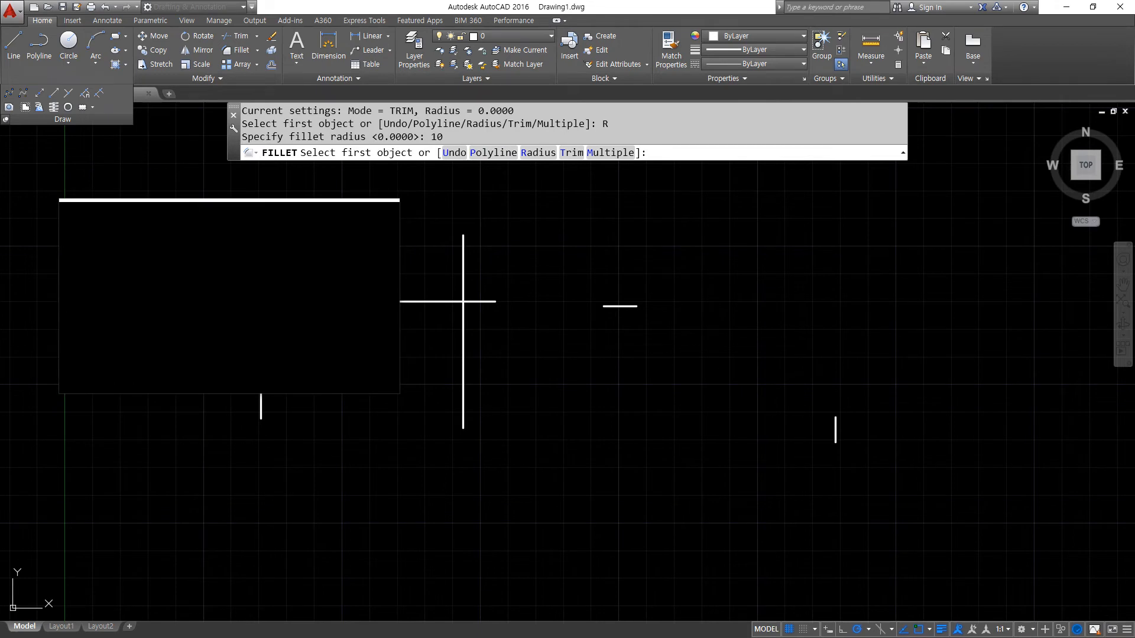
click(230, 300)
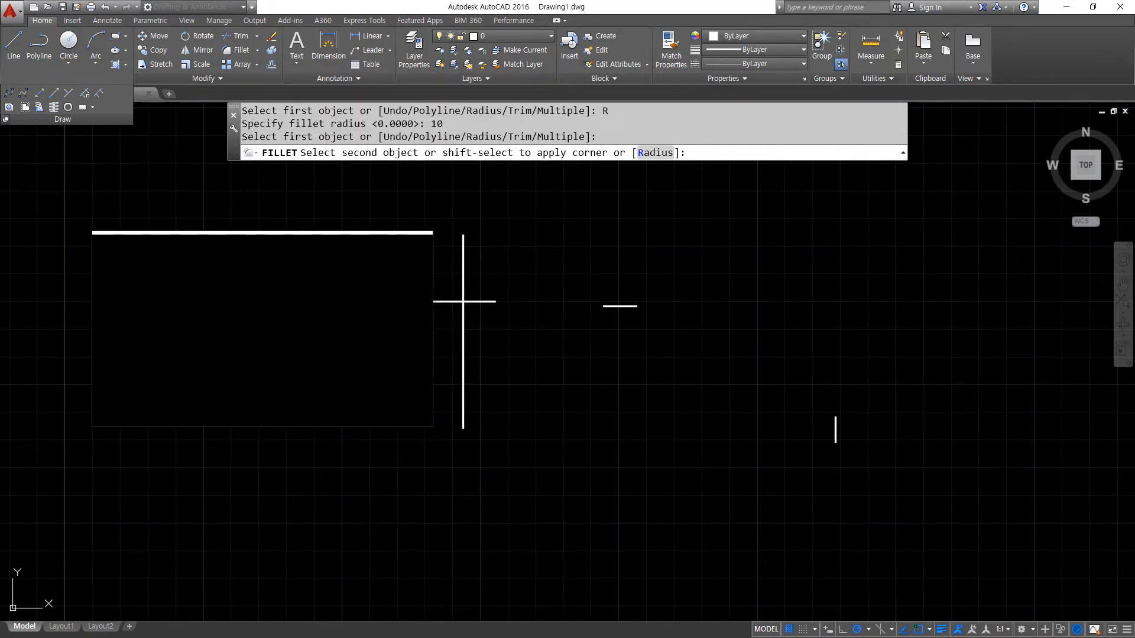
scroll(264, 321, up, 3)
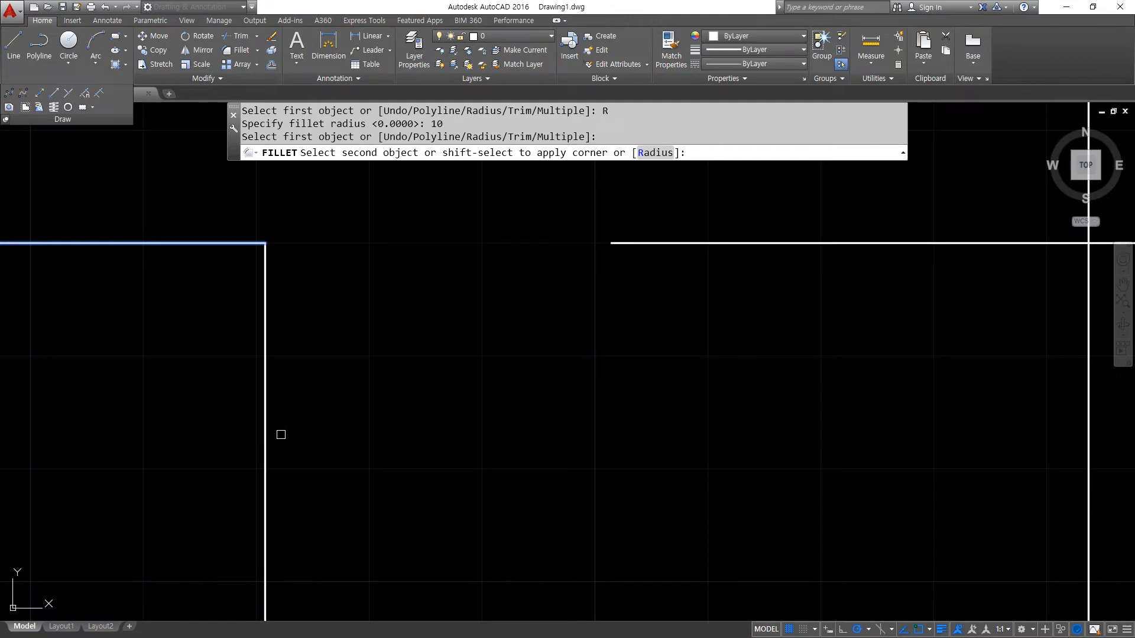
scroll(288, 306, up, 5)
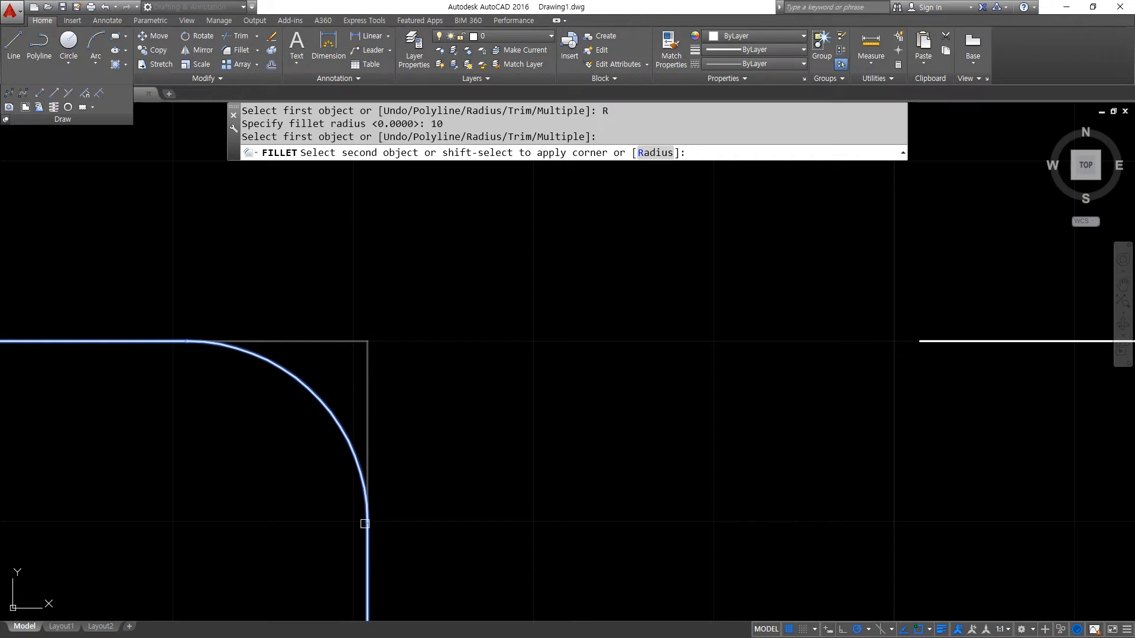
click(368, 550)
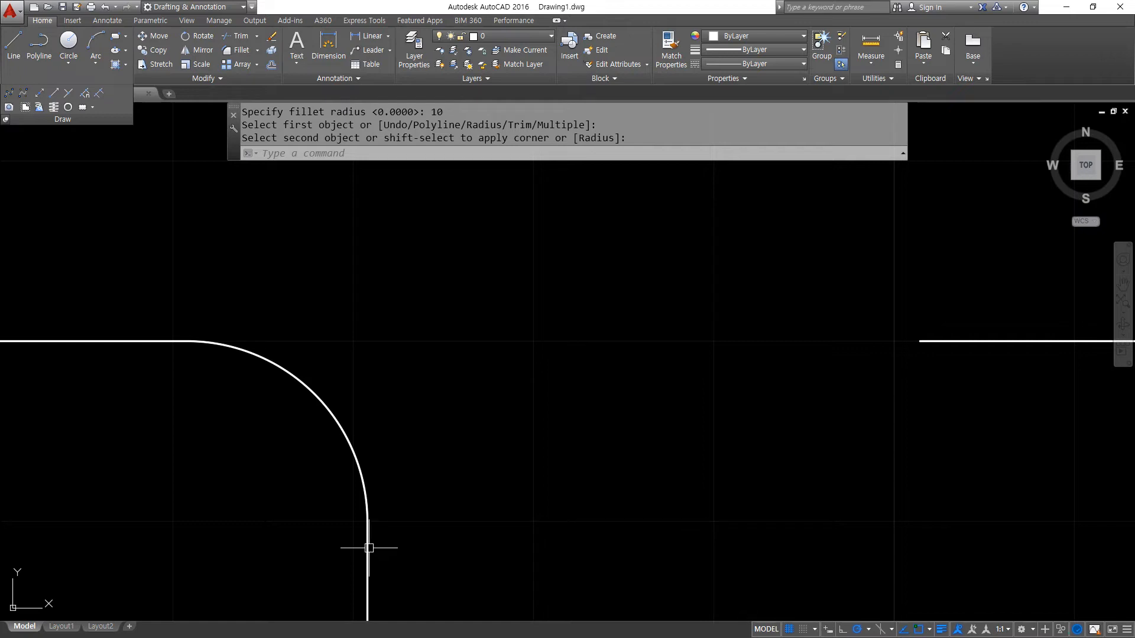
- Fillet the crossing lines with radius 10, keeping the left part of the horizontal and the lower part of the vertical
mouse_move(936, 503)
middle_down()
mouse_move(689, 400)
mouse_move(597, 337)
mouse_move(515, 400)
mouse_move(521, 455)
middle_up()
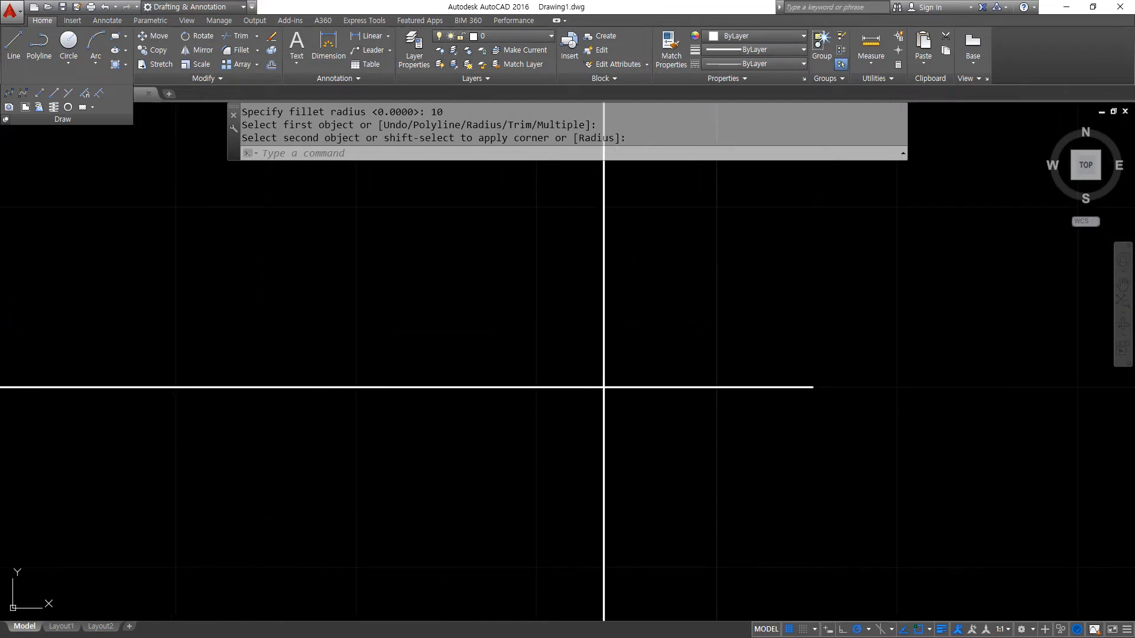
key(Return)
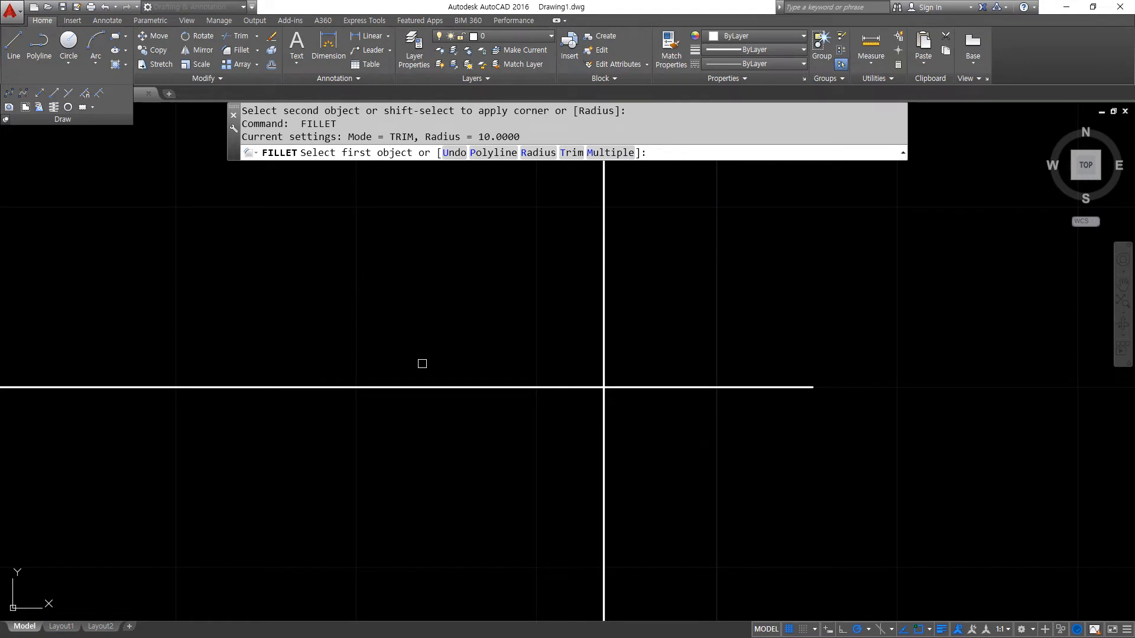
click(409, 387)
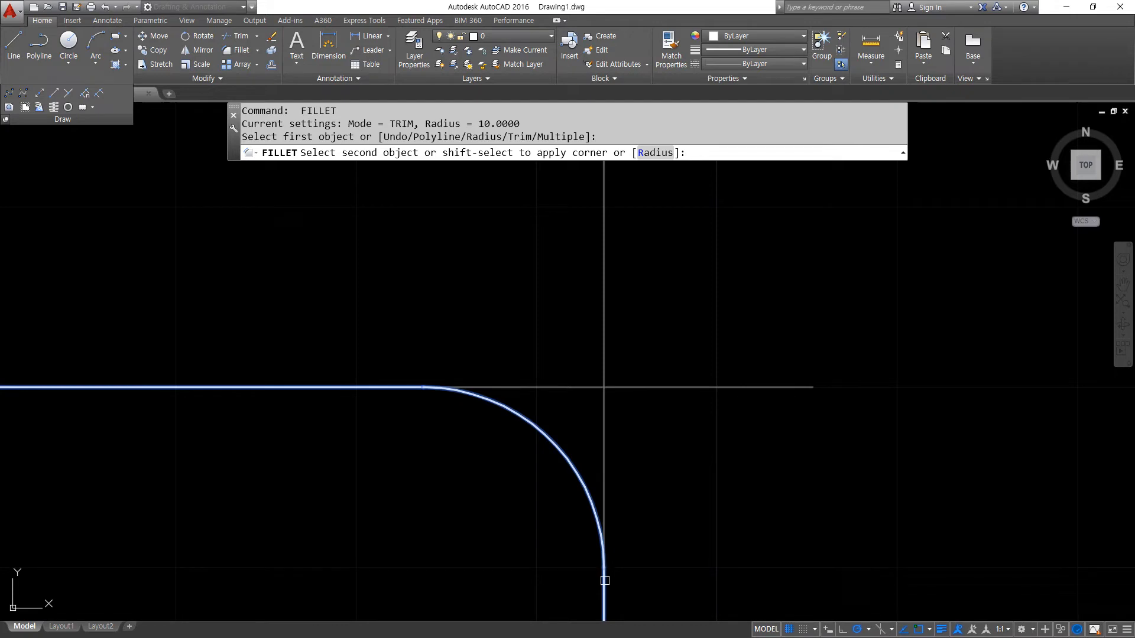
click(604, 580)
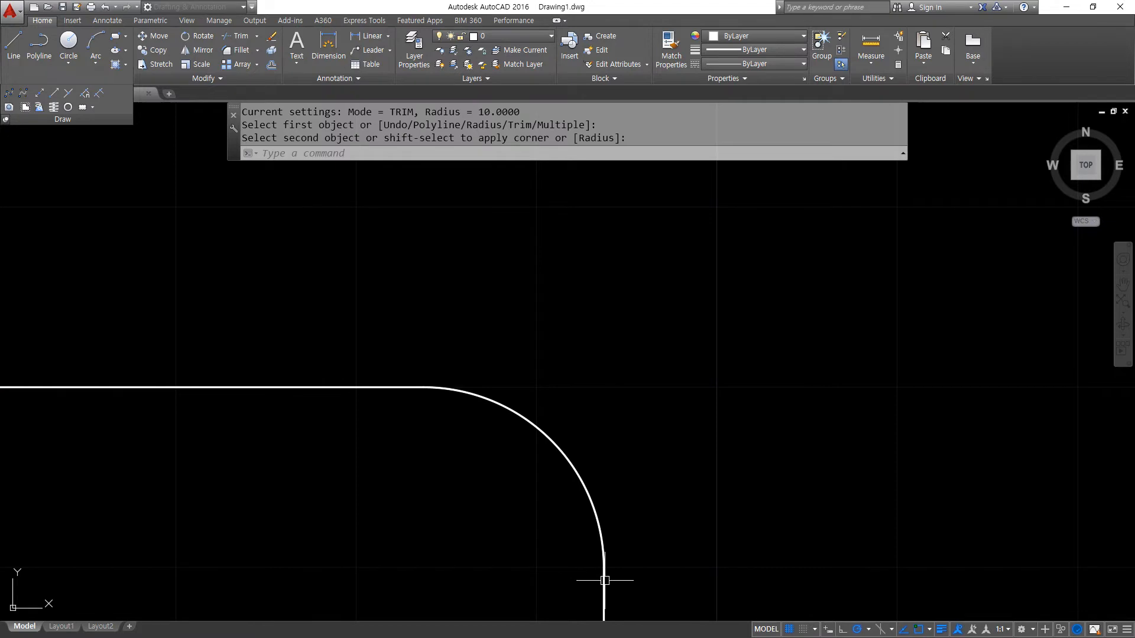
- Fillet the separated short horizontal and vertical lines with radius 10 so they join in a rounded corner
scroll(604, 581, down, 4)
mouse_move(583, 501)
middle_down()
mouse_move(94, 264)
mouse_move(0, 244)
mouse_move(0, 257)
middle_up()
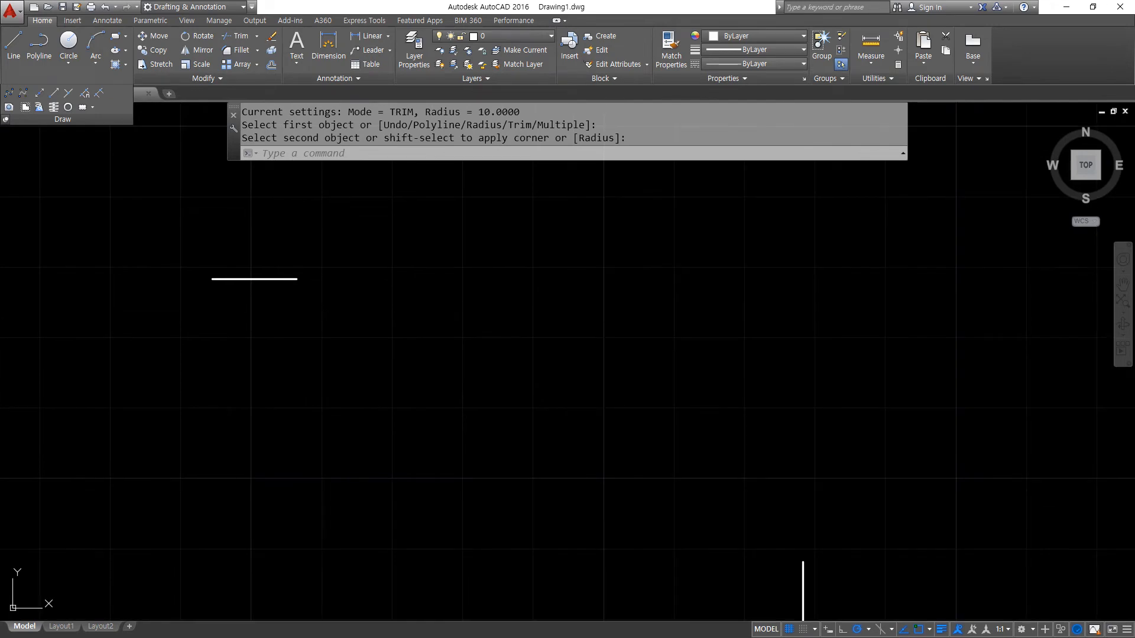
key(Return)
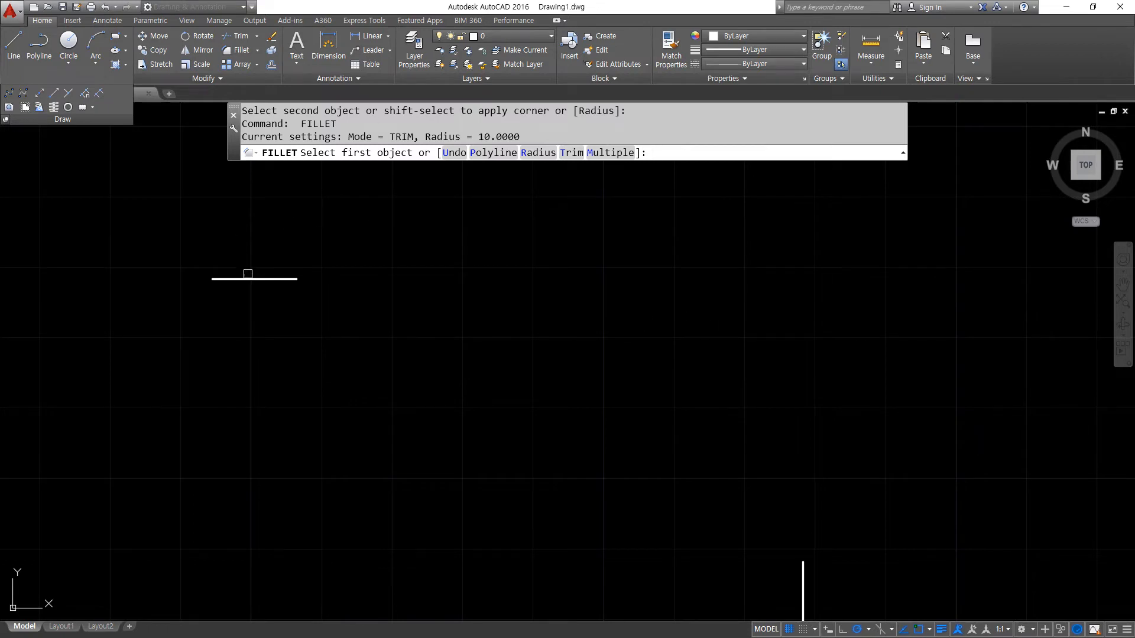
click(249, 276)
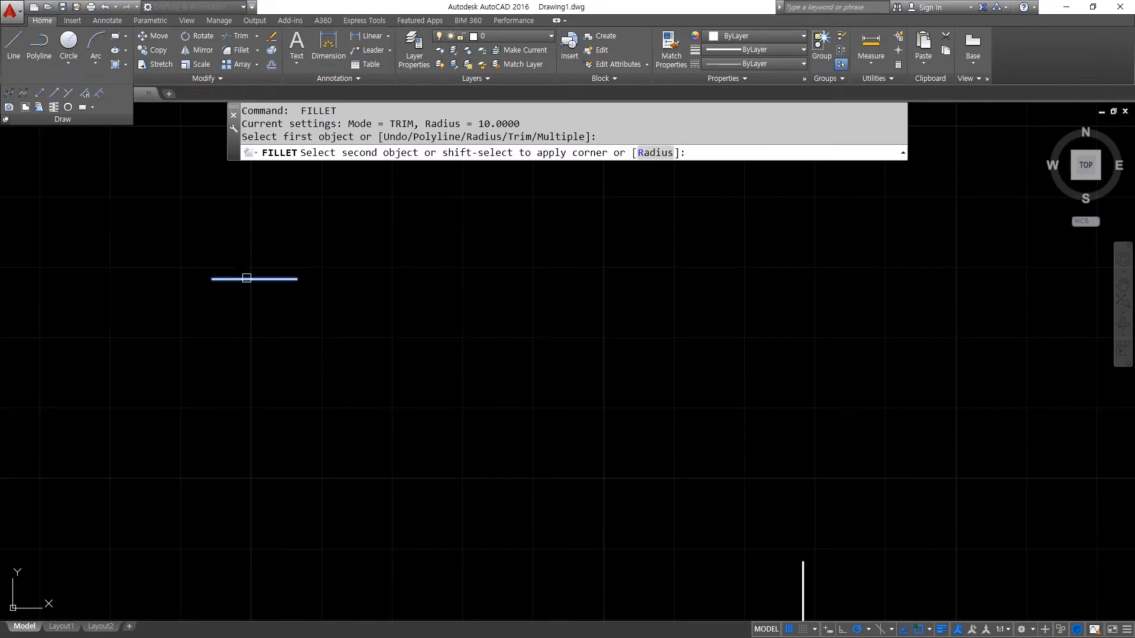
click(805, 594)
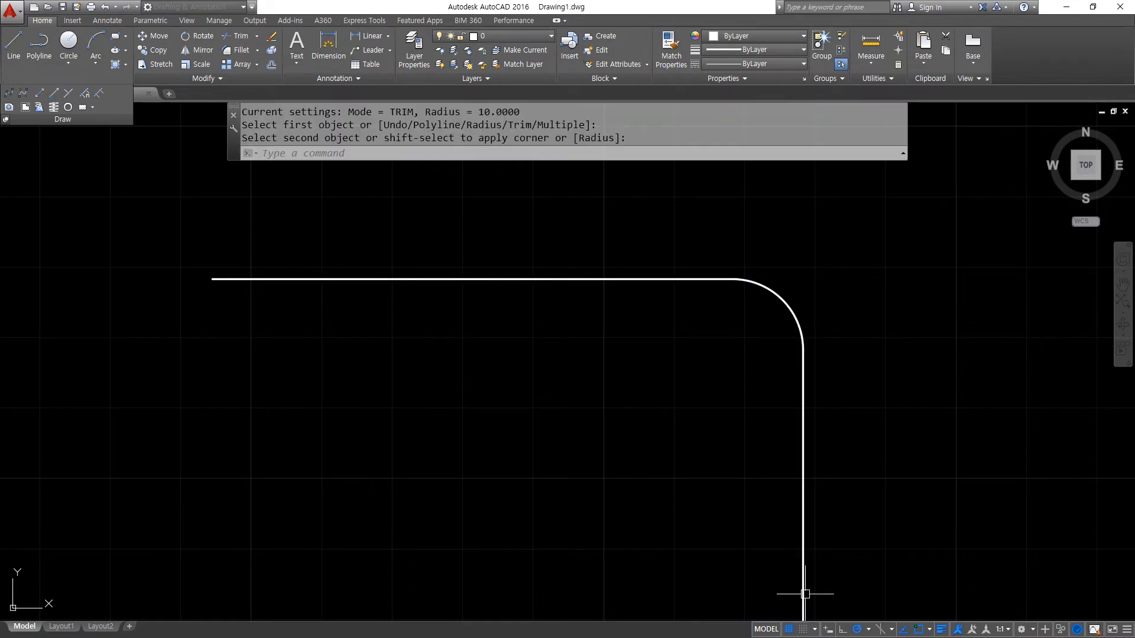
- Undo the fillets on all three line pairs
scroll(786, 595, down, 4)
scroll(494, 355, up, 3)
middle_drag(428, 352, 345, 358)
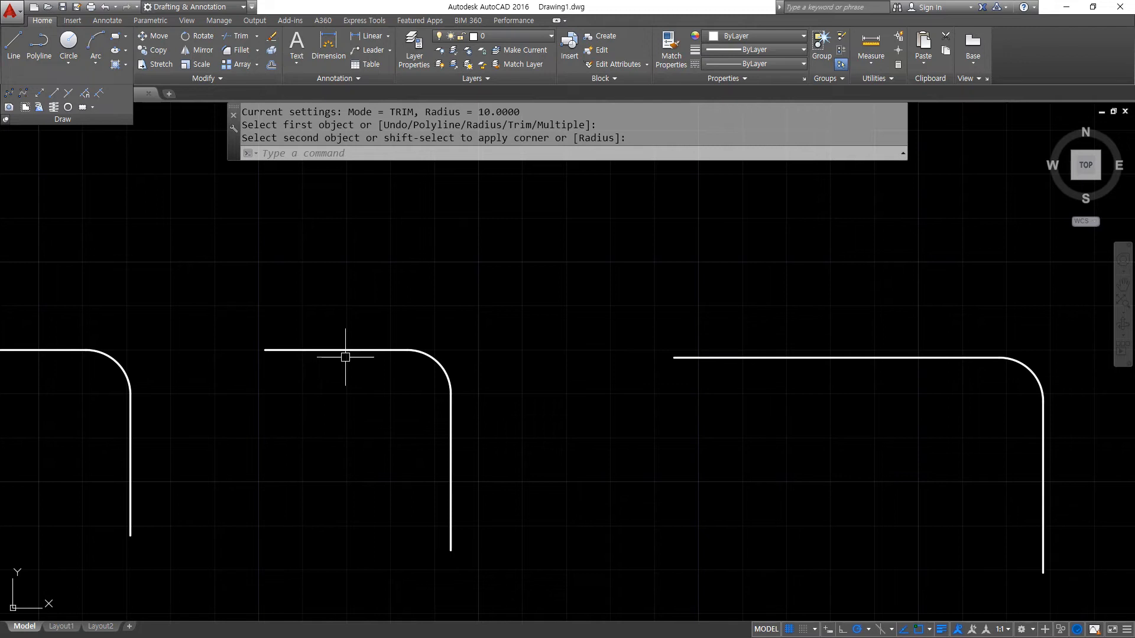
key(ctrl+z)
key(ctrl+z)
key(ctrl+z)
key(ctrl+z)
key(ctrl+z)
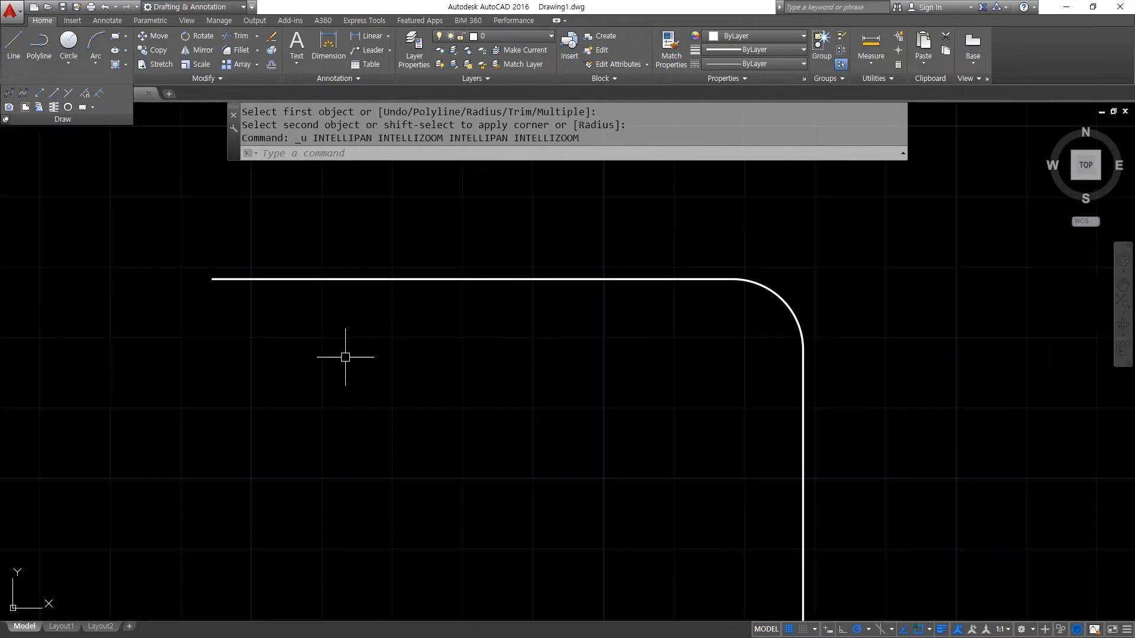
key(ctrl+z)
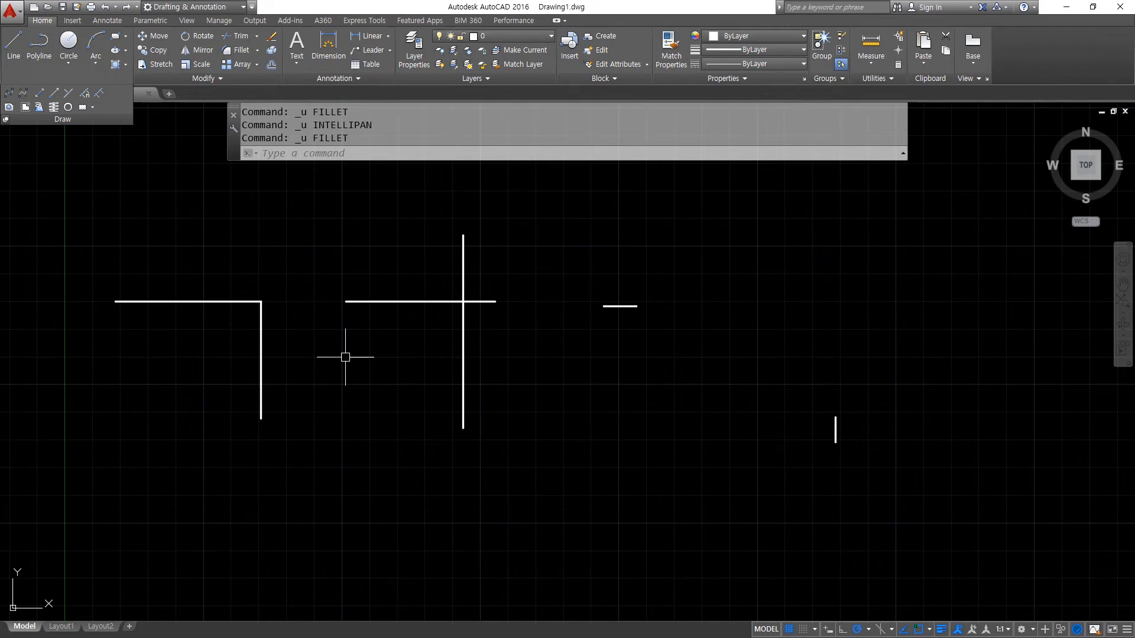
text(tr)
key(Return)
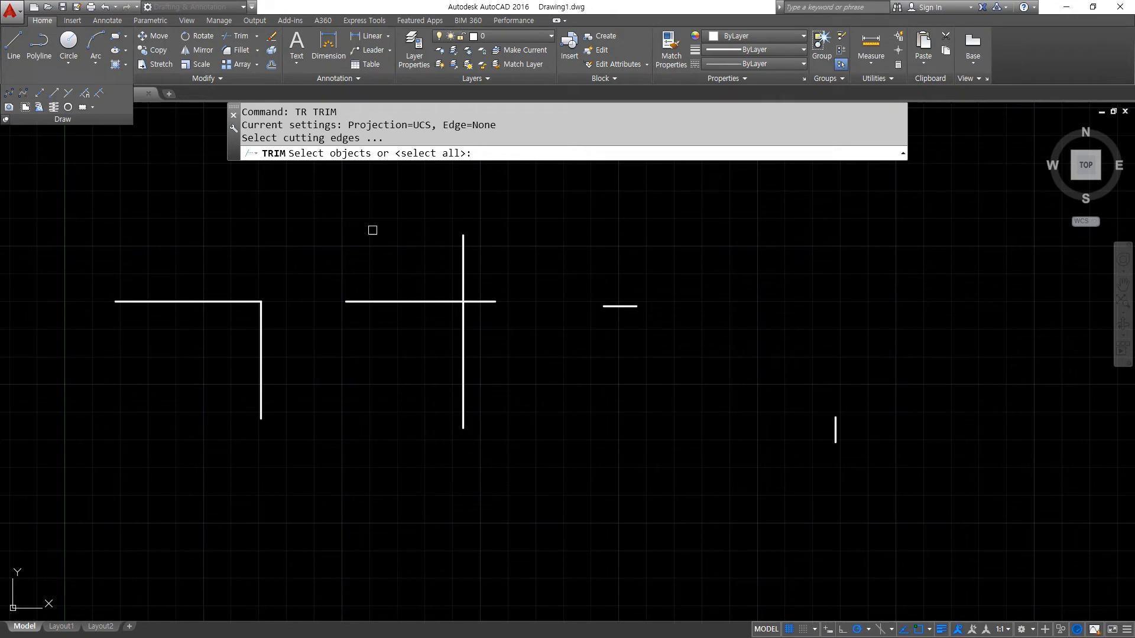
key(Escape)
key(Escape)
key(Escape)
key(Escape)
- Start the Fillet command with the trim mode set to No trim and the fillet radius set to 10
text(f)
key(Return)
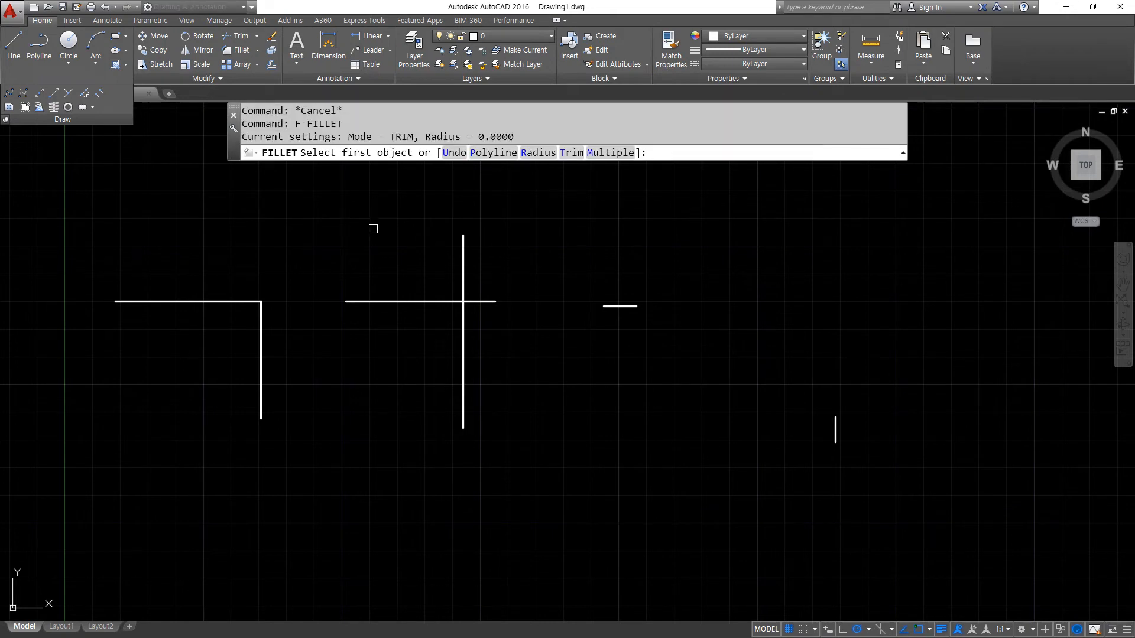
key(super+plus)
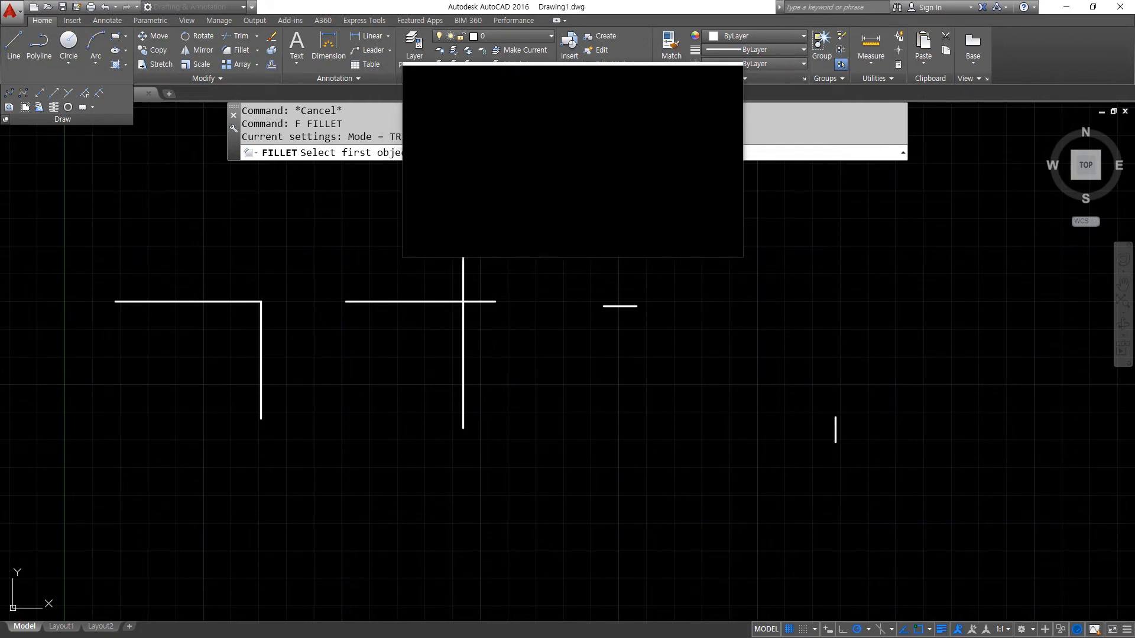
text(t)
key(Return)
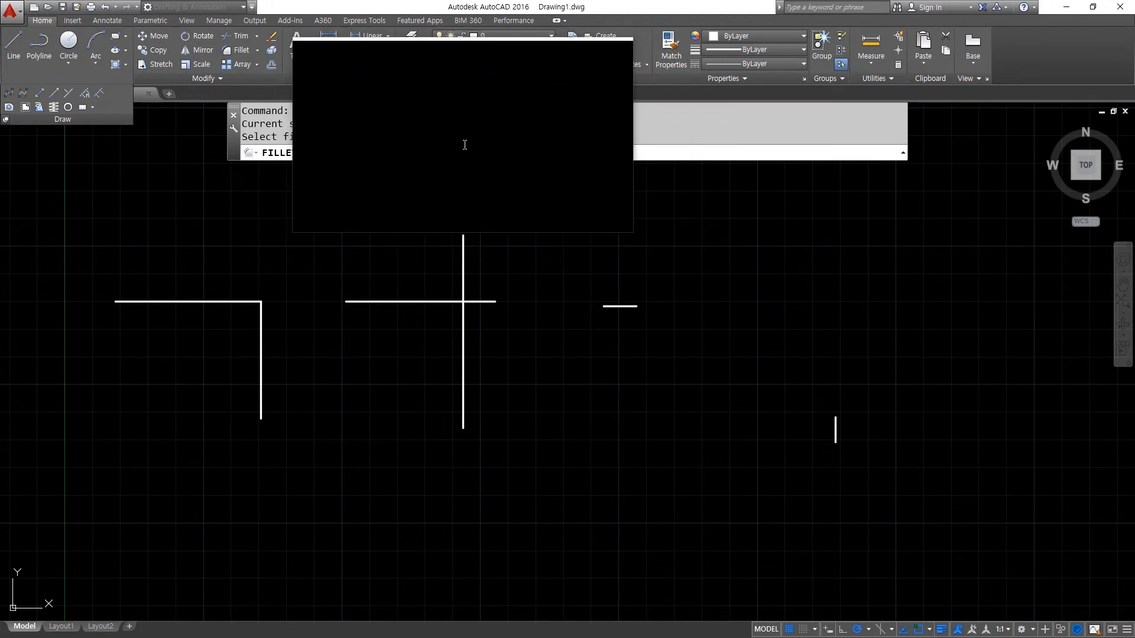
click(491, 153)
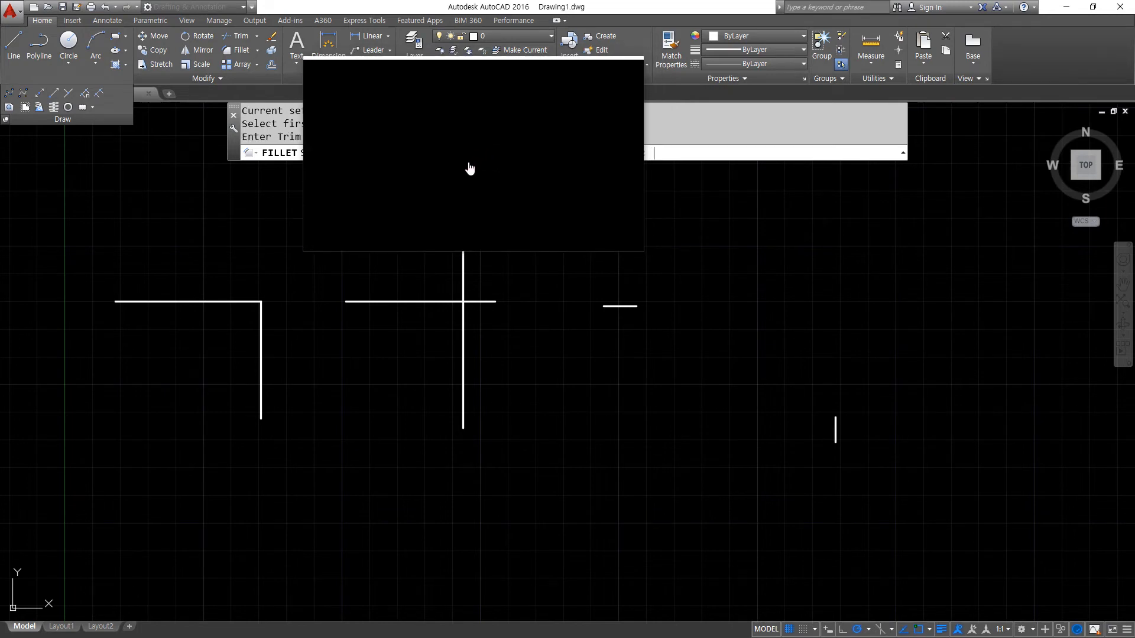
click(528, 152)
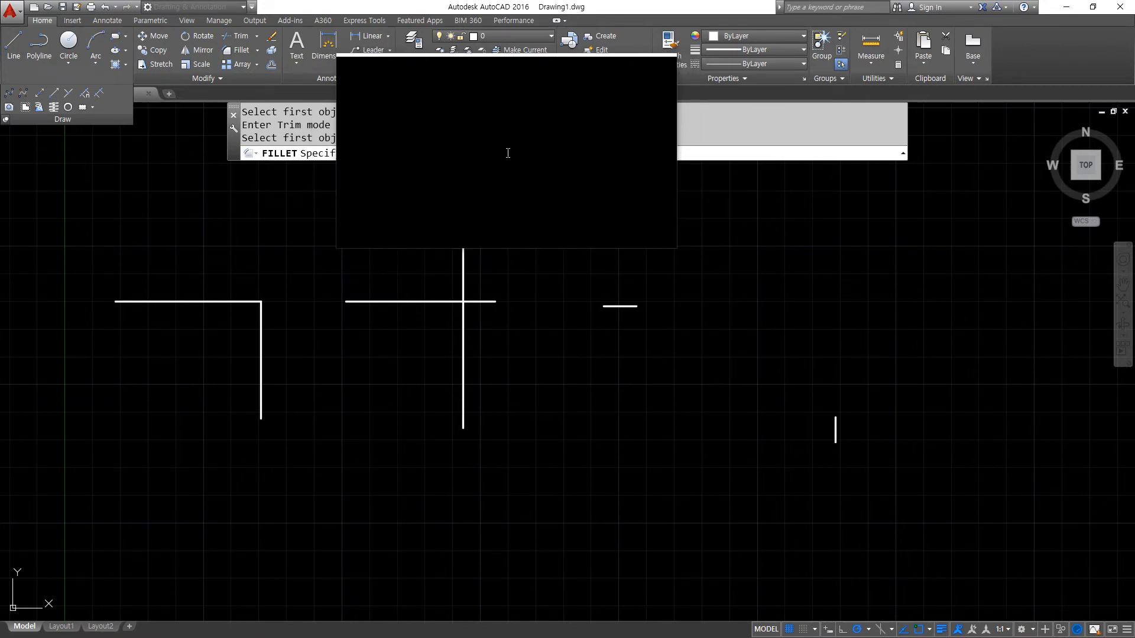
key(Return)
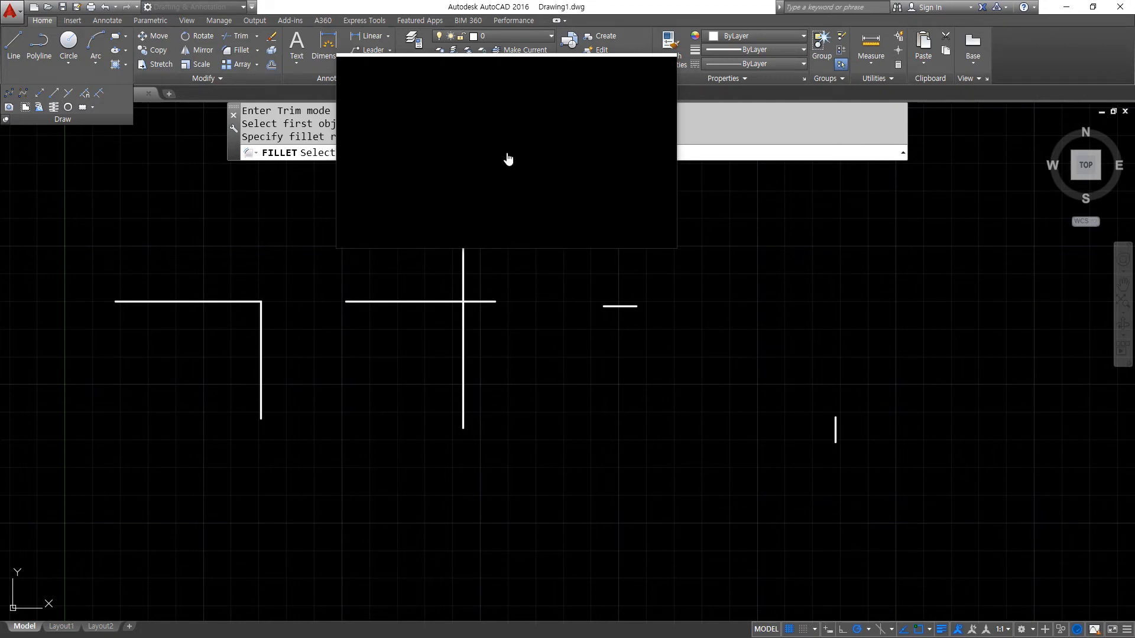
- Fillet the corner of the leftmost line pair without trimming its lines, picking the horizontal line as the first object
scroll(225, 293, up, 4)
scroll(343, 311, up, 2)
click(396, 265)
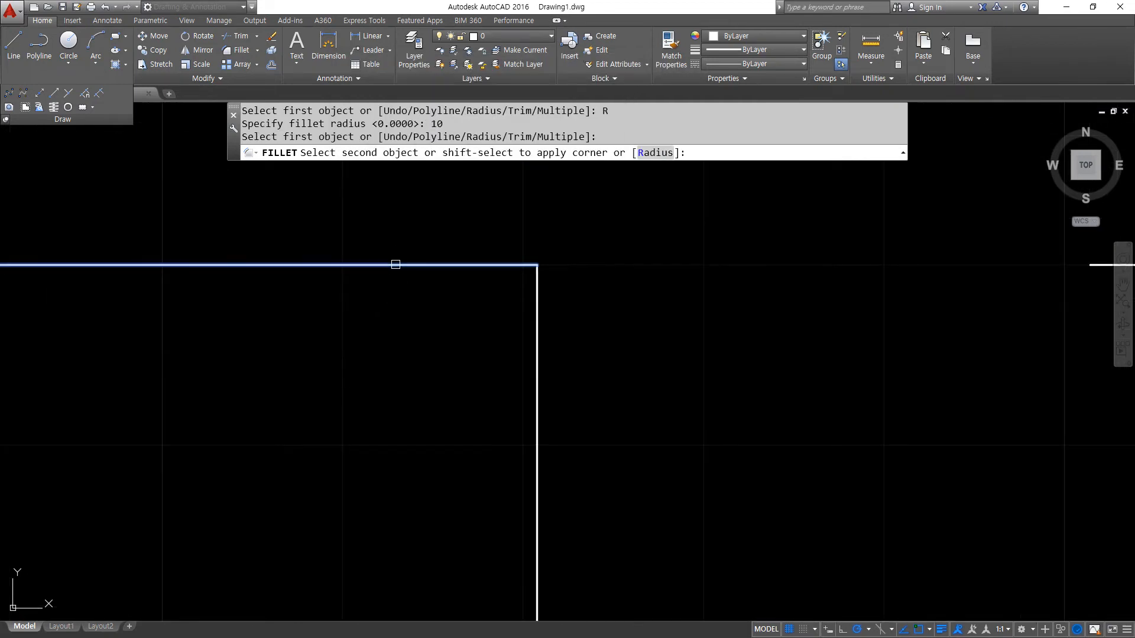
- Fillet the first corner and the pair of crossing lines with radius 10 in No Trim mode
click(534, 458)
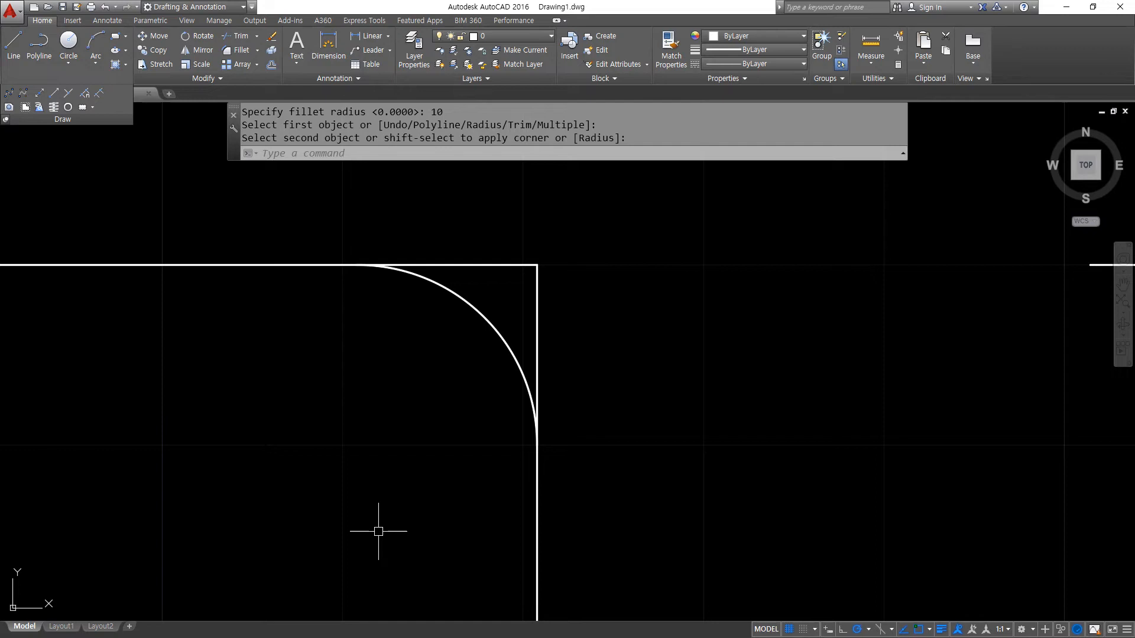
scroll(449, 455, down, 7)
middle_drag(884, 385, 445, 324)
scroll(445, 325, up, 2)
key(Return)
click(508, 324)
click(615, 459)
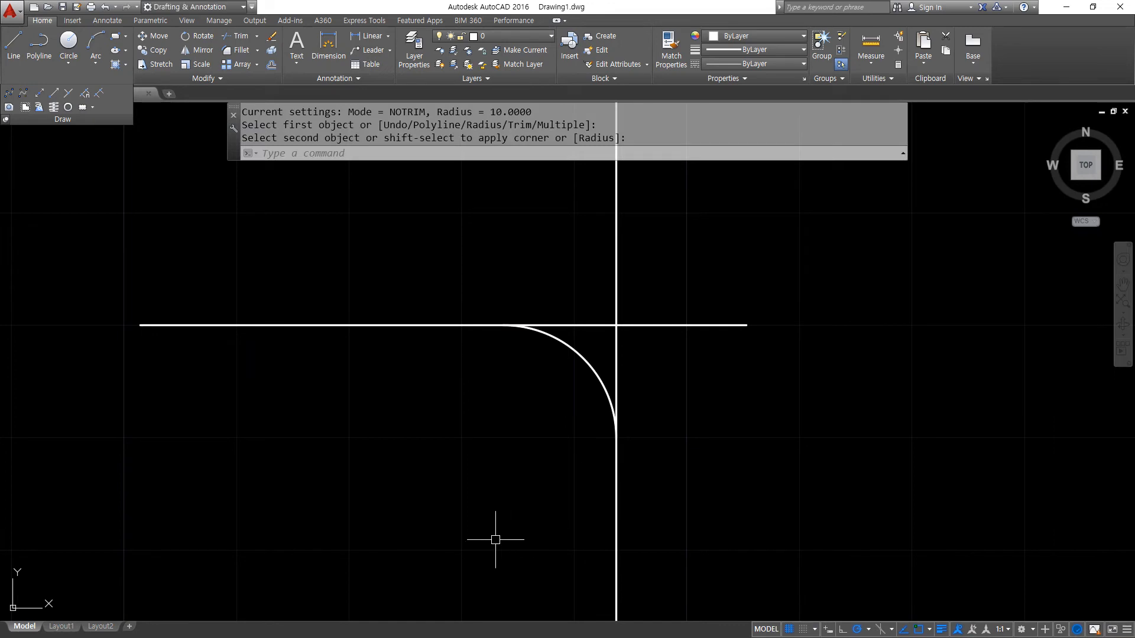
- Fillet the two separated short lines with radius 10, keeping both lines untrimmed
scroll(495, 540, down, 2)
middle_drag(835, 469, 71, 270)
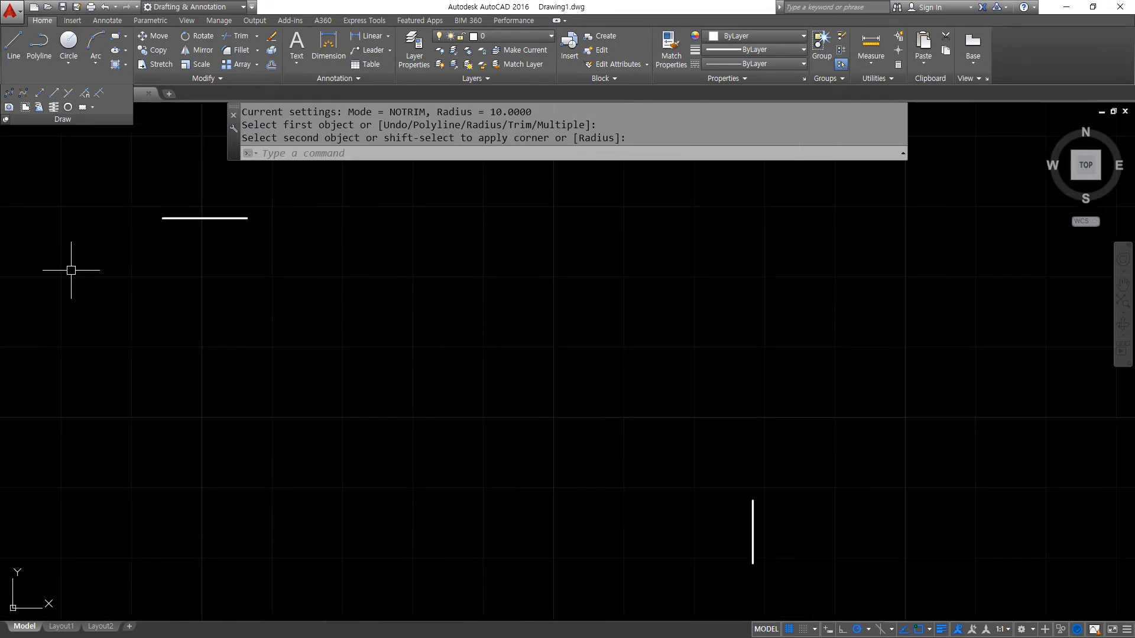
key(Return)
click(239, 217)
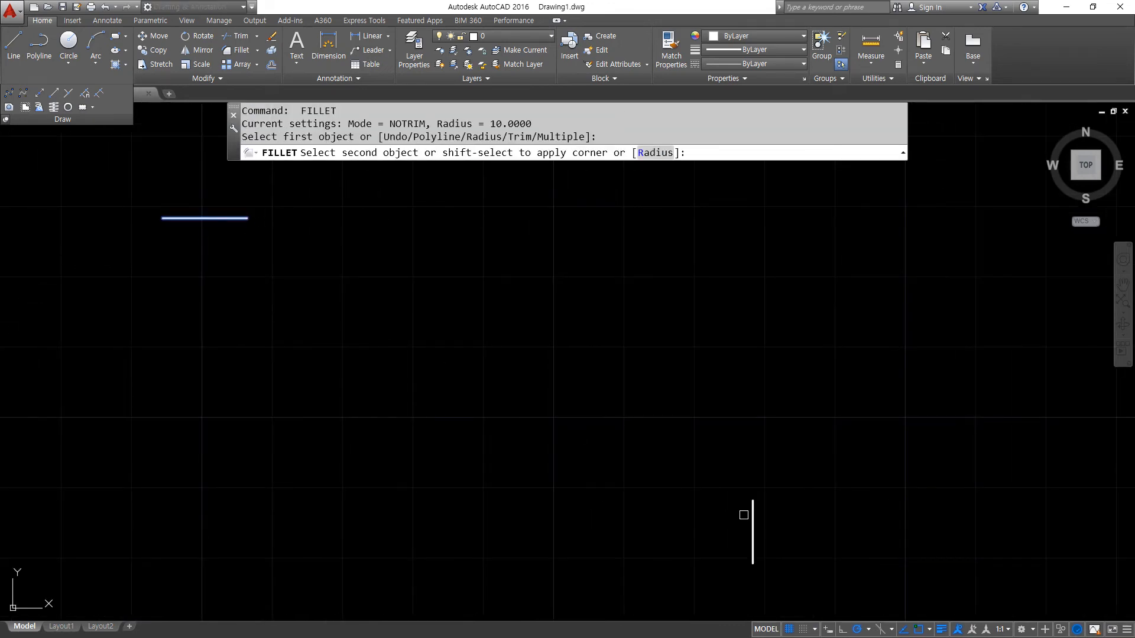
click(750, 516)
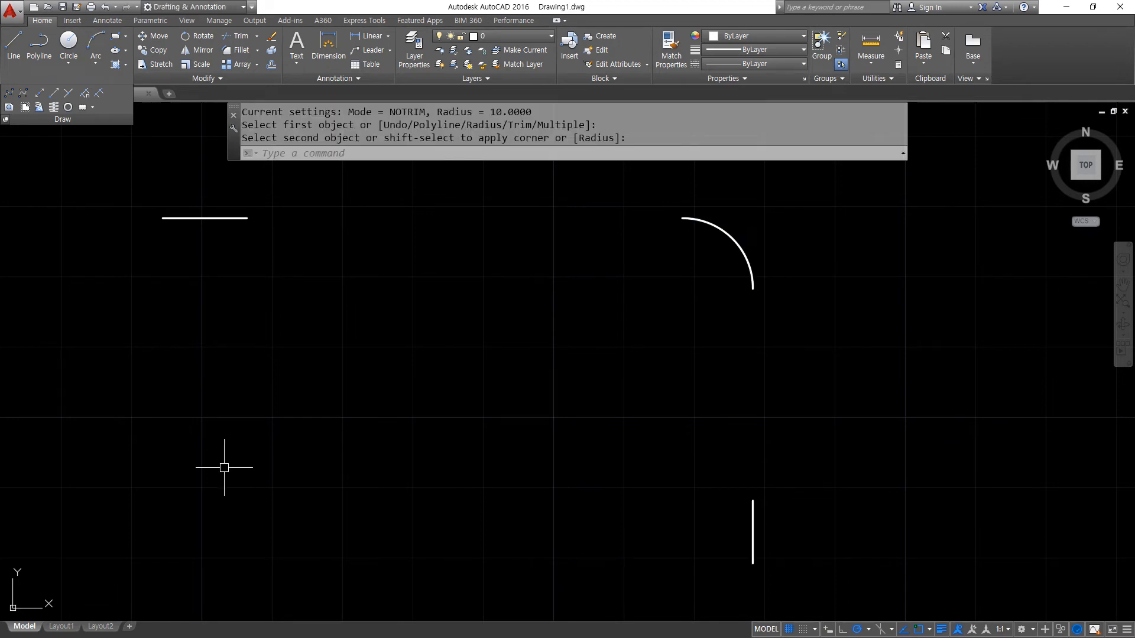
scroll(347, 540, down, 4)
middle_drag(337, 481, 519, 421)
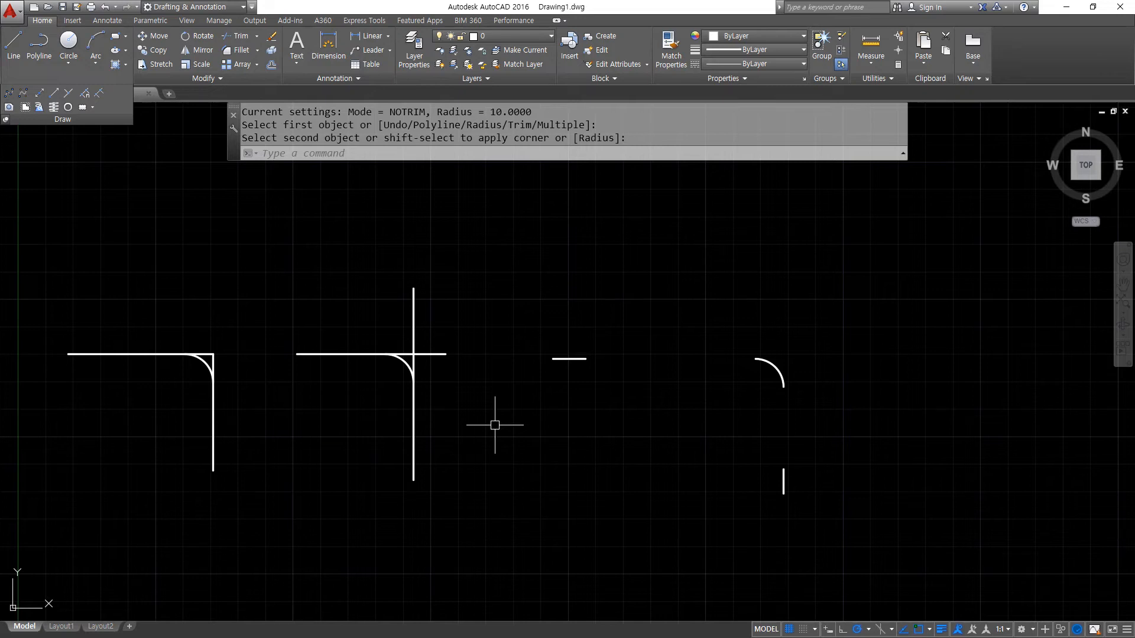
- Switch to the browser to examine the slotted part's reference drawing, and move its window aside
key(alt+Tab)
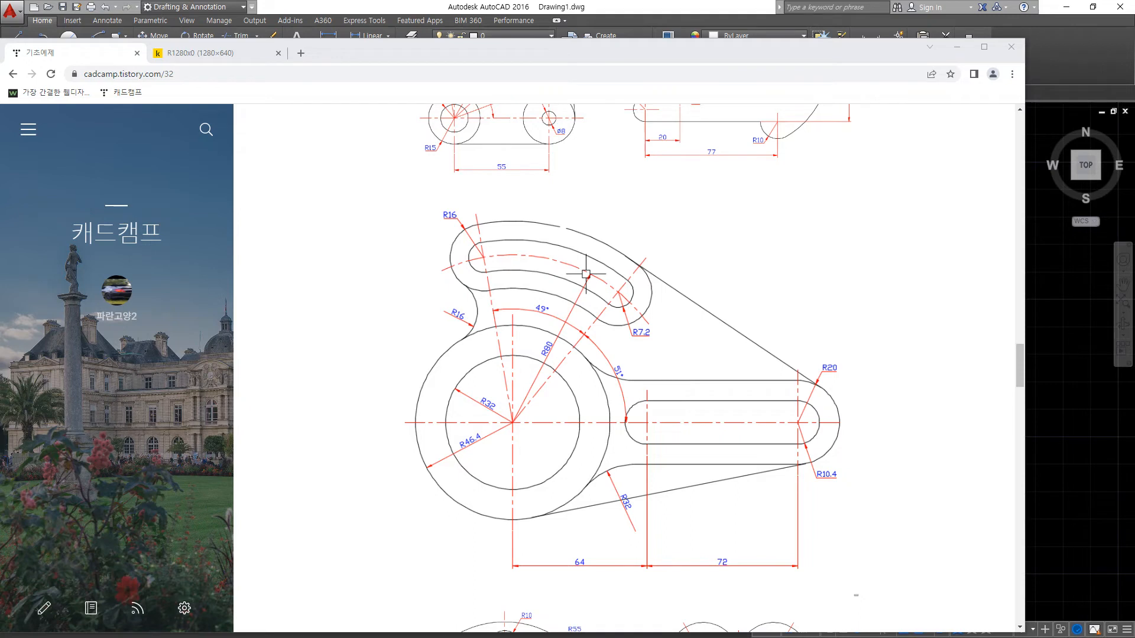
drag(407, 54, 0, 43)
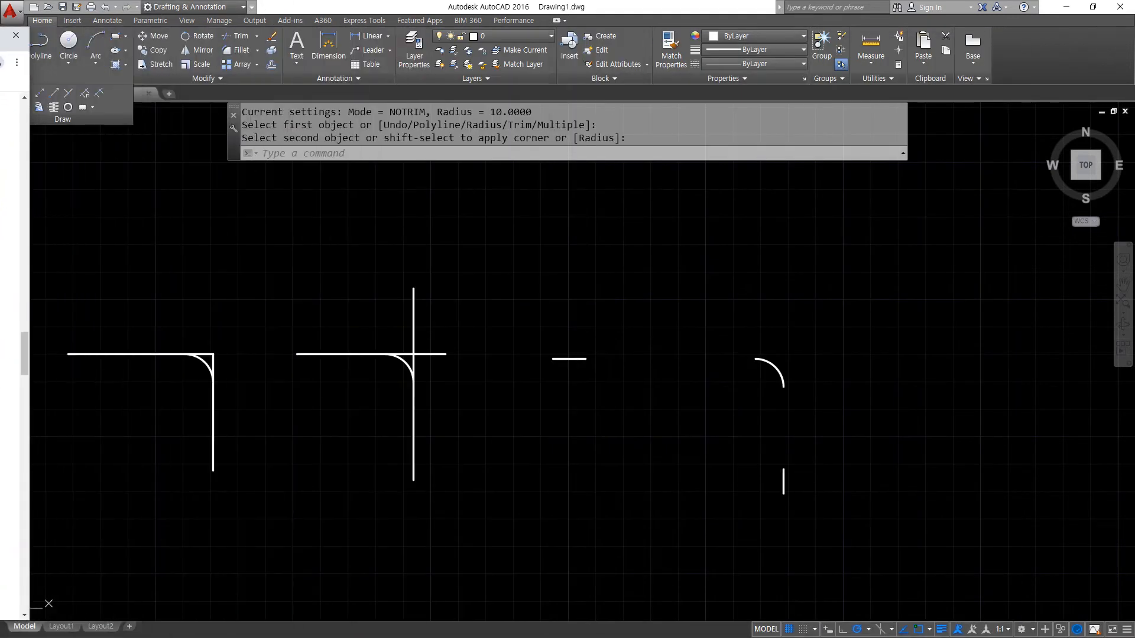
- Delete all the fillet practice geometry and zoom to the whole drawing
click(919, 564)
click(125, 257)
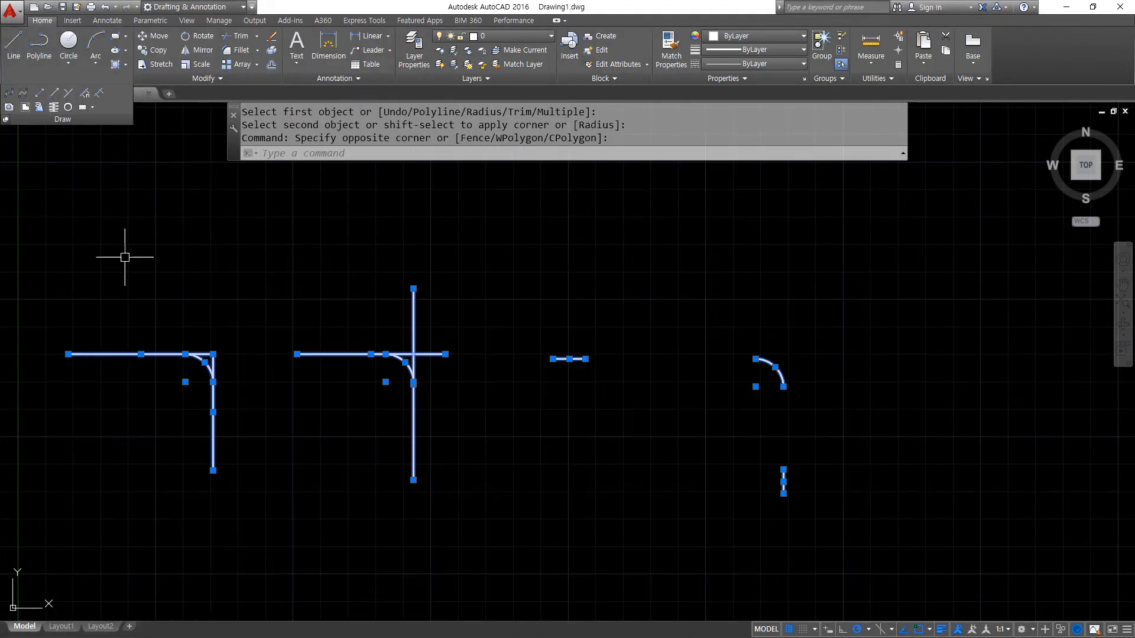
key(Delete)
text(z)
key(Return)
text(a)
key(Return)
- Draw a horizontal and a vertical construction line crossing at one point
text(xl)
key(Return)
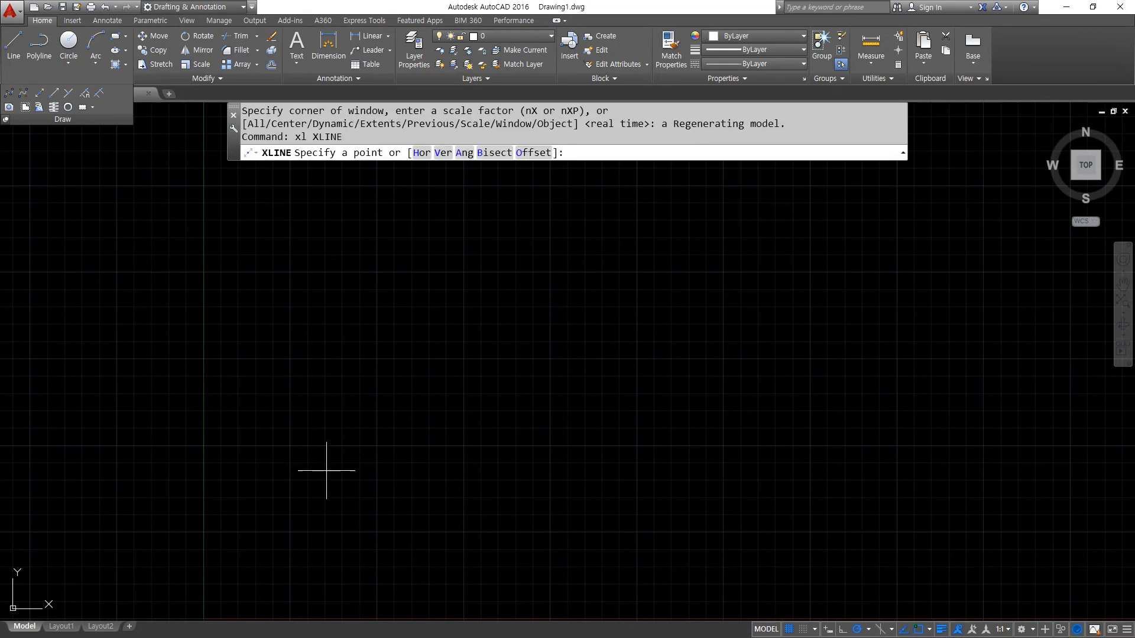
click(389, 413)
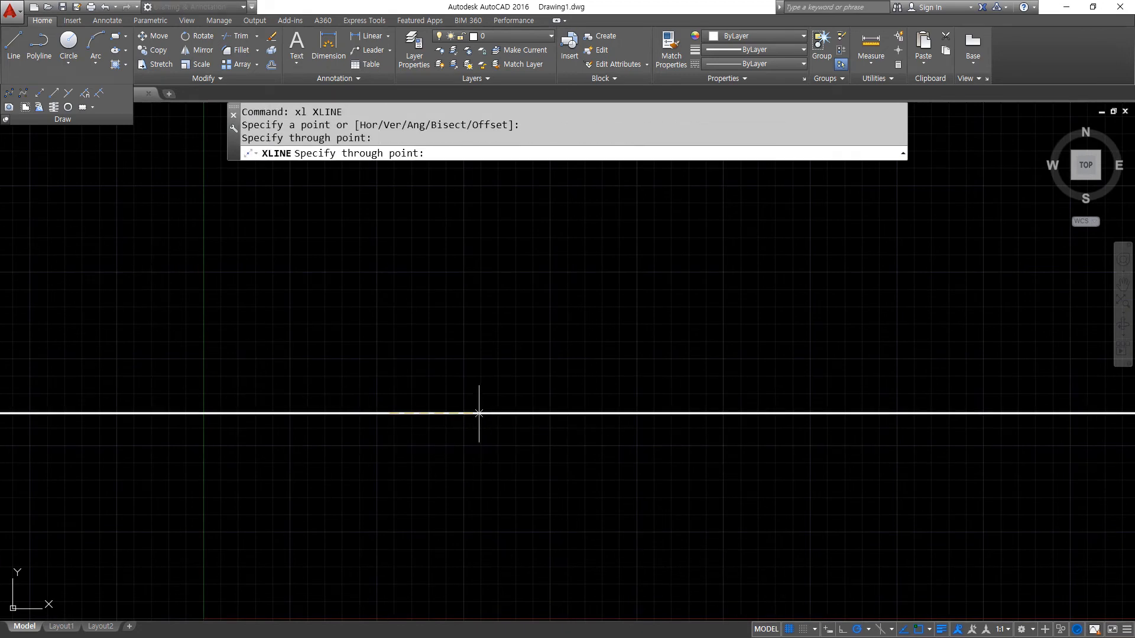
click(389, 362)
key(Return)
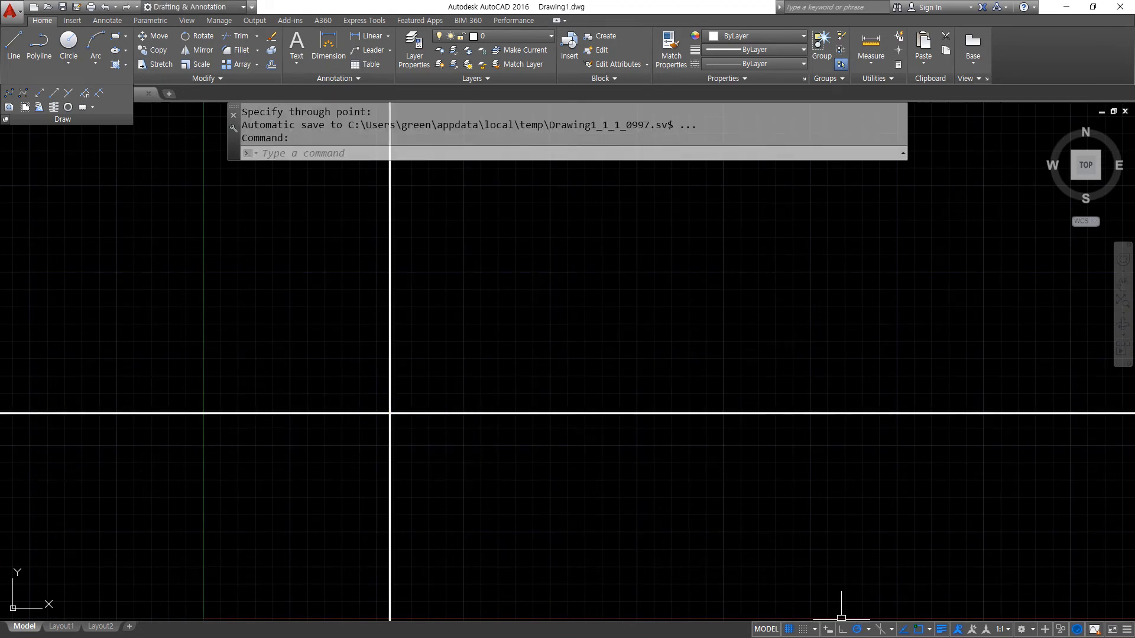
- Change the polar tracking angle setting and put both construction lines on the cen layer
click(868, 630)
click(874, 513)
click(494, 473)
click(264, 307)
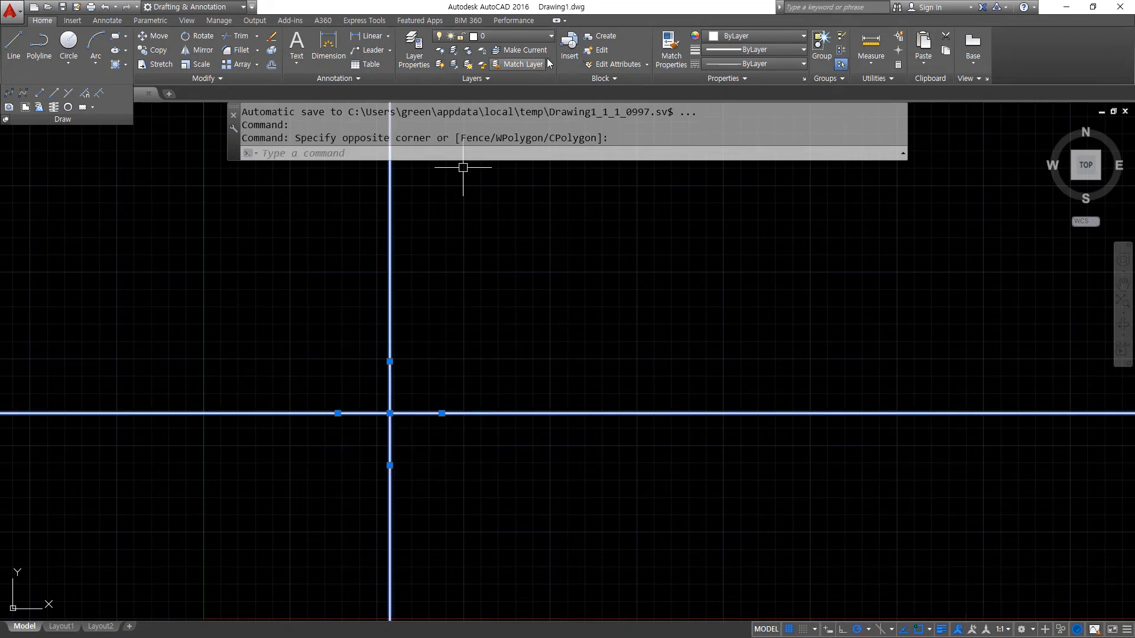
click(521, 36)
click(508, 62)
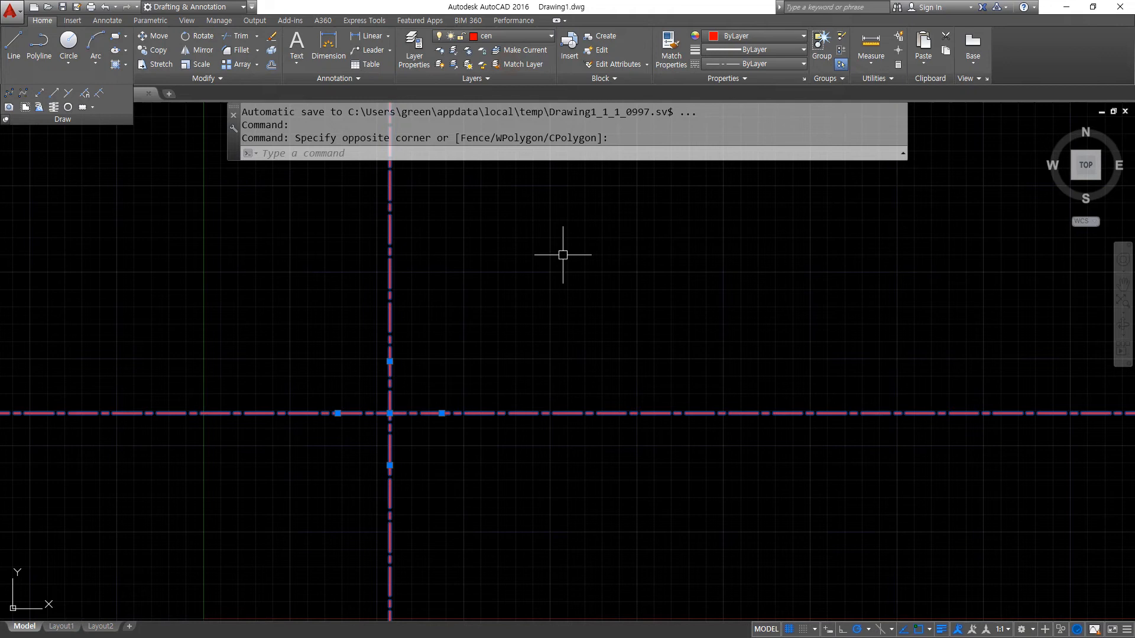
key(Escape)
key(Escape)
key(Escape)
- Offset the vertical centerline 64 to its right
text(o)
key(Return)
text(64)
key(Return)
click(389, 373)
click(523, 366)
key(Return)
- Offset the second vertical centerline 72 to its right
key(Return)
text(72)
key(Return)
click(501, 375)
click(579, 386)
key(Return)
- Draw concentric circles of radius 32 and 46.4 at the original centerline intersection
text(c)
key(Return)
click(390, 413)
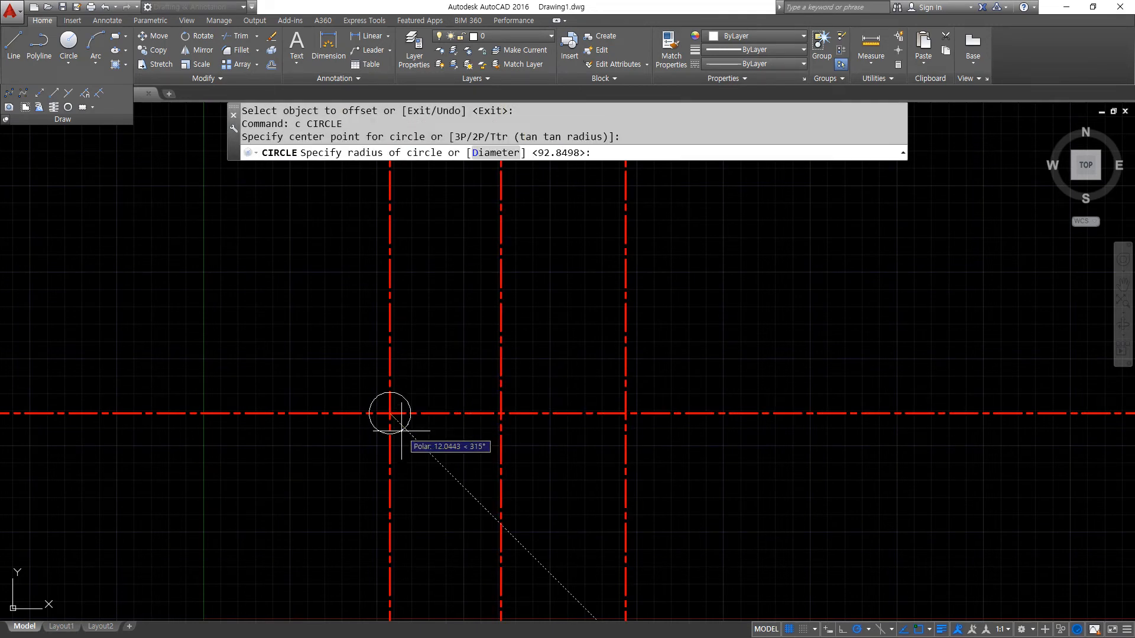
text(32)
key(Return)
key(Return)
click(390, 413)
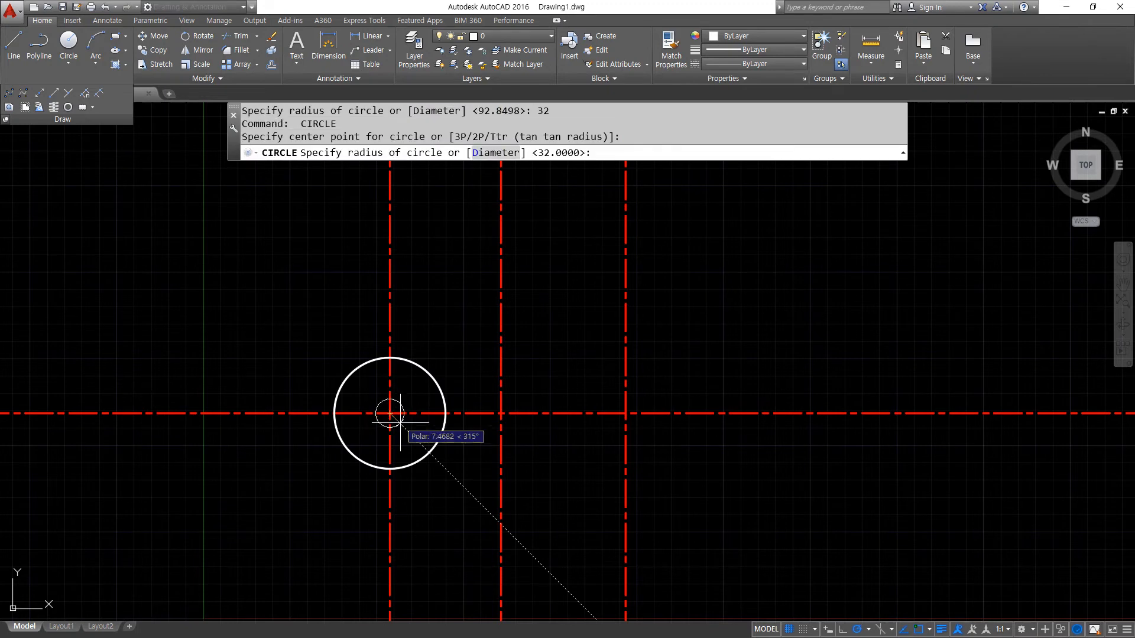
text(46.4)
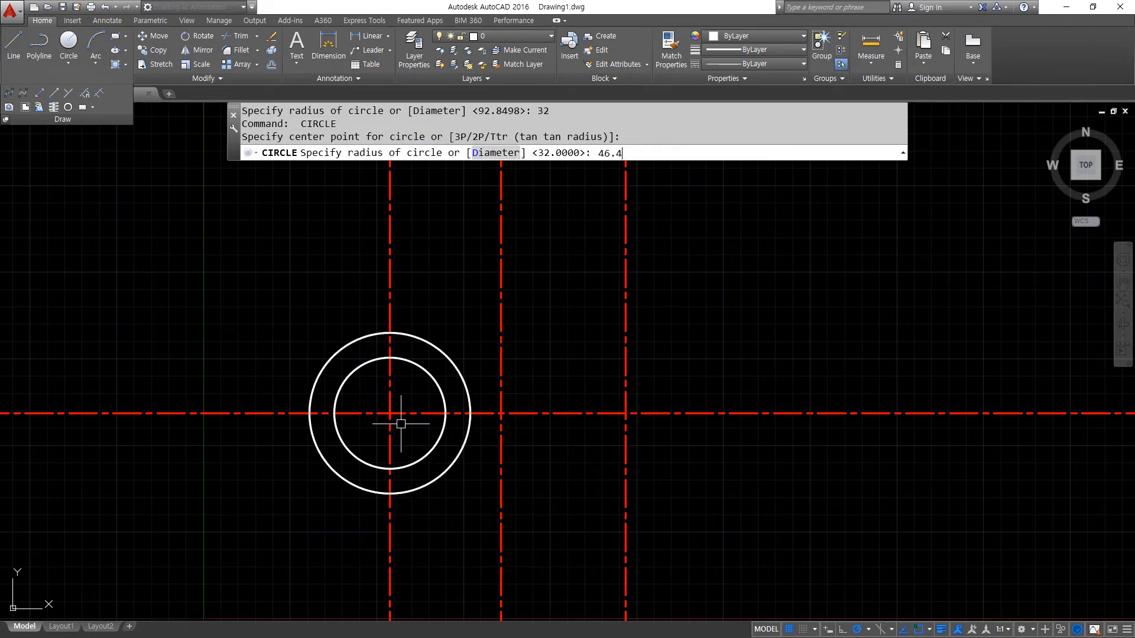
key(Return)
- Draw a circle of radius 10.4 at each of the two offset centerline intersections
key(Return)
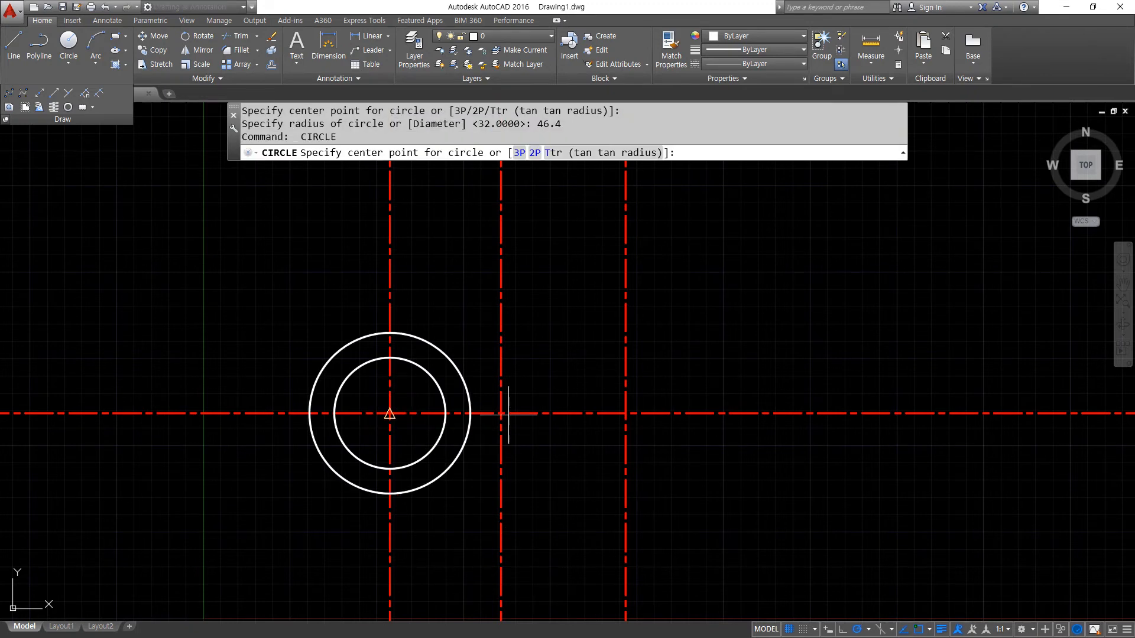
click(501, 414)
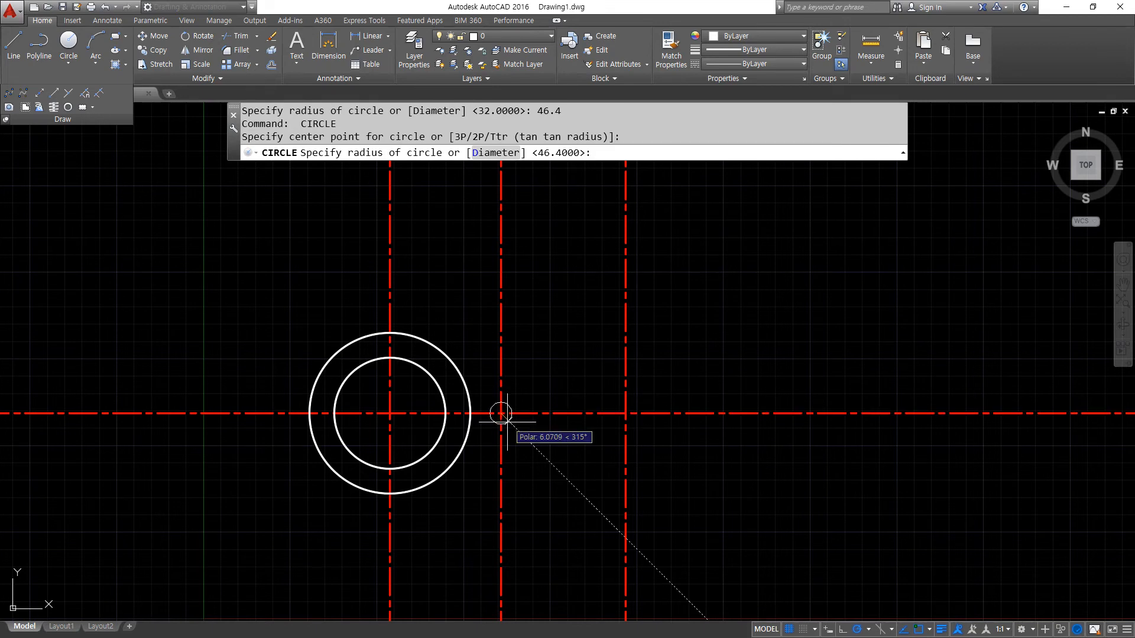
text(10.4)
key(Return)
key(Return)
click(625, 413)
key(Return)
- Draw a concentric circle of radius 20 at the rightmost centerline intersection
key(Return)
click(626, 413)
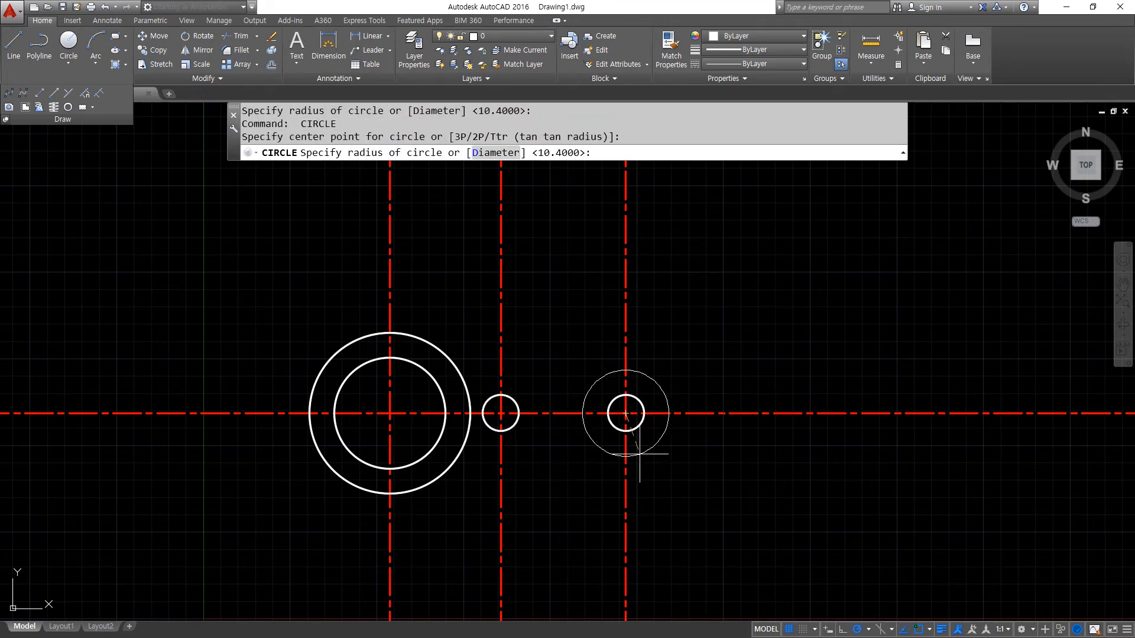
text(20)
key(Return)
- Offset the horizontal centerline 10.4 above and below for the slot's straight edges
scroll(558, 412, up, 2)
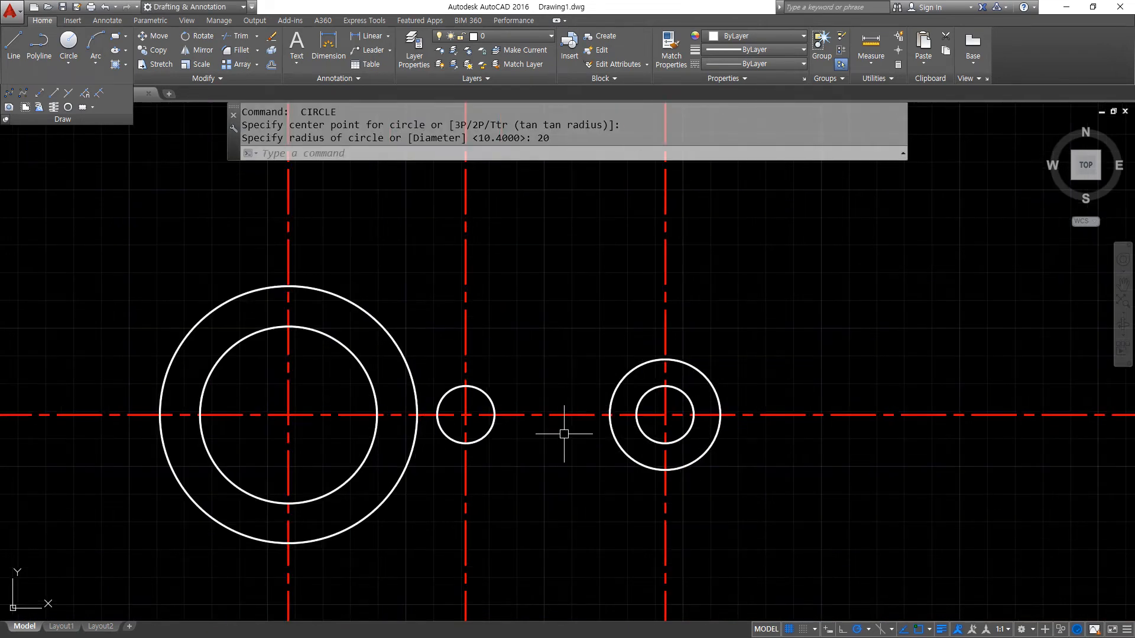
text(o)
key(Return)
text(10.4)
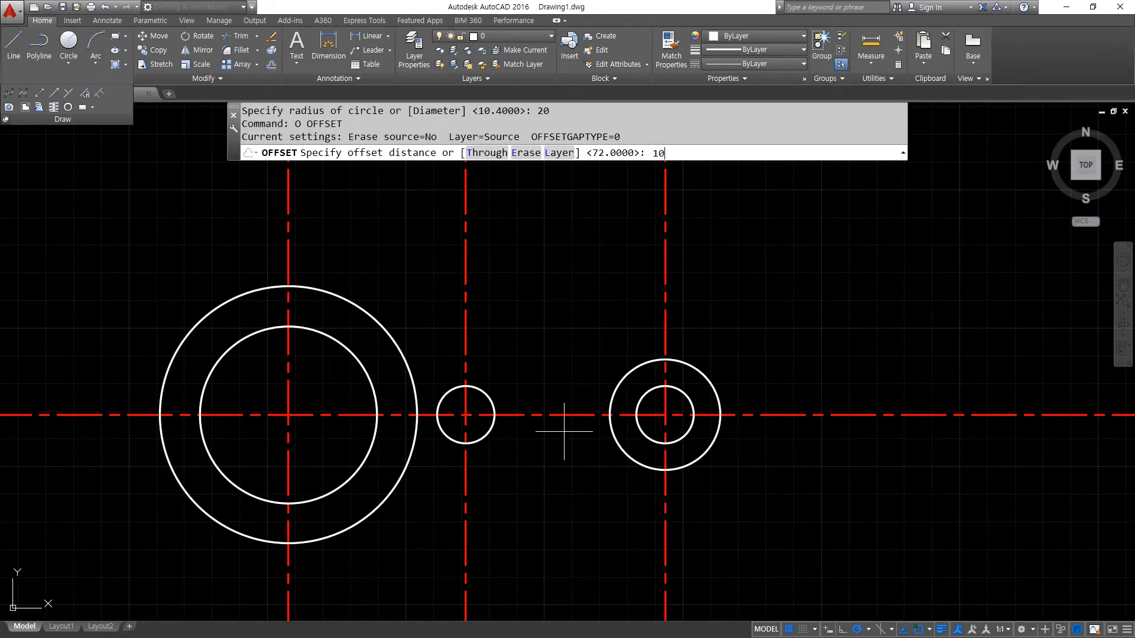
key(Return)
scroll(564, 431, down, 2)
click(563, 422)
click(563, 423)
click(564, 421)
click(564, 418)
scroll(564, 424, up, 4)
key(Return)
- Match the properties of the radius 20 circle onto both offset horizontal lines
text(ma)
key(Return)
click(633, 437)
click(627, 461)
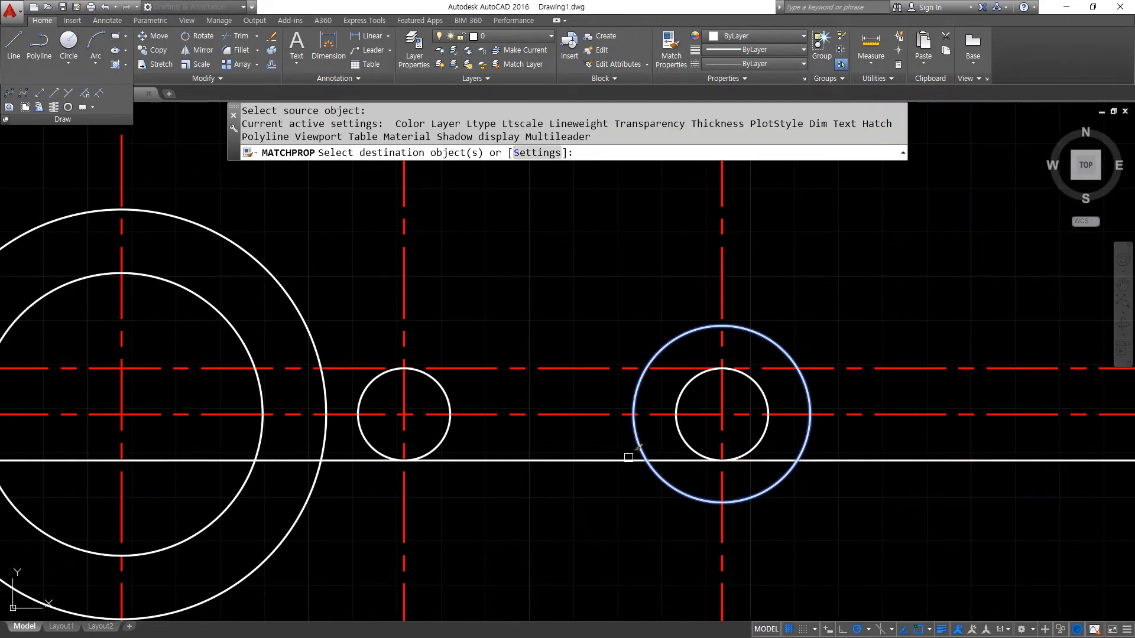
key(Return)
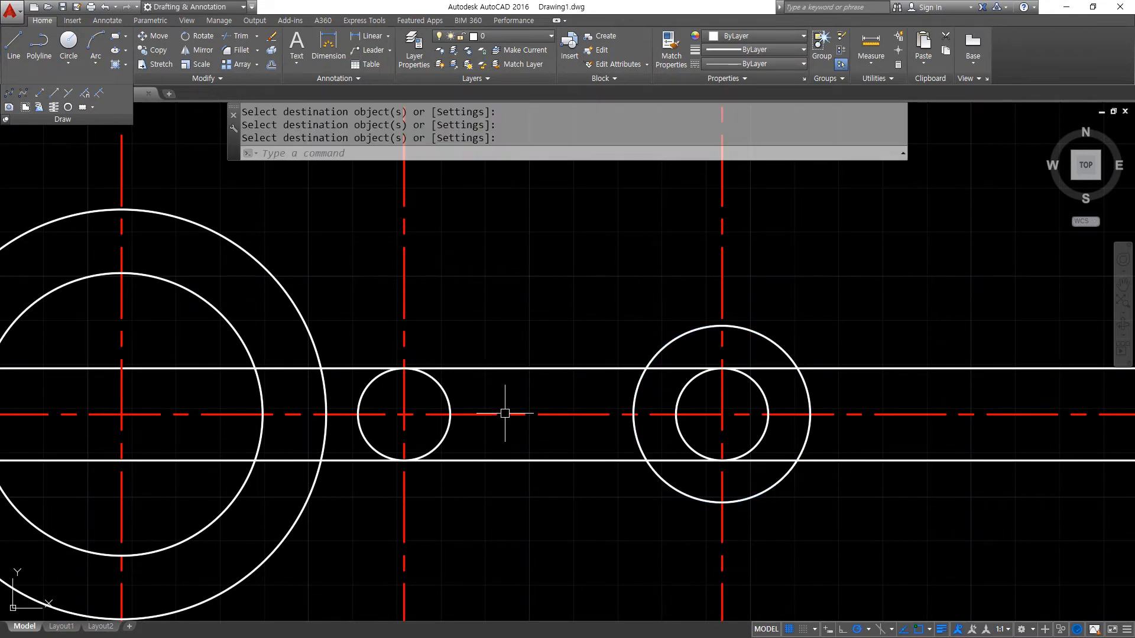
- Set the Fillet command to Trim mode with radius 0
text(f)
key(Return)
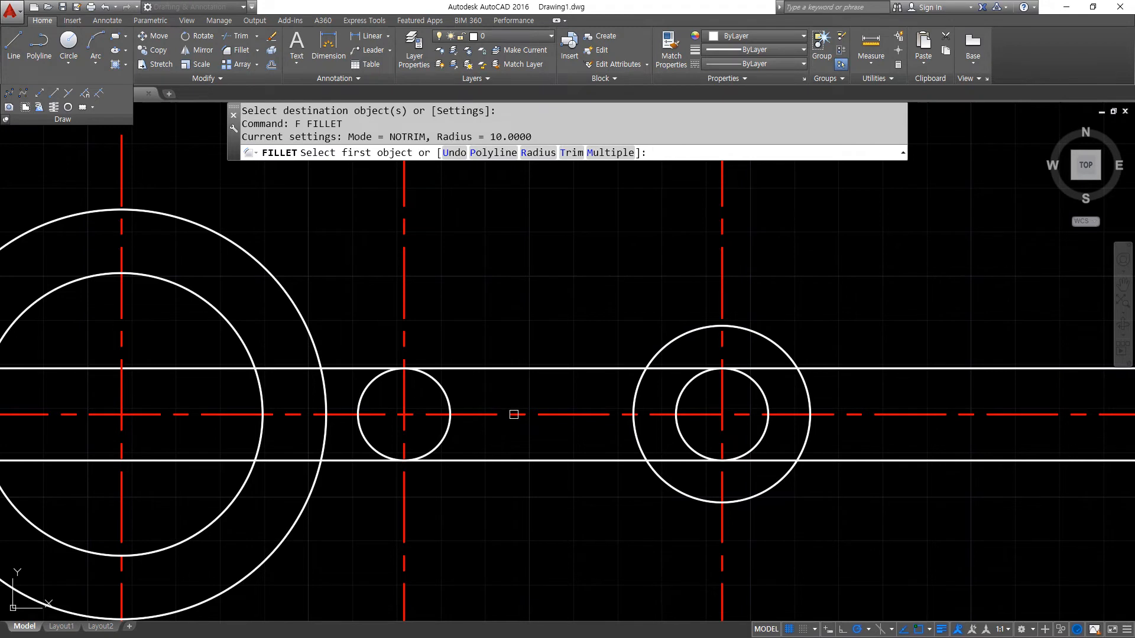
key(super+plus)
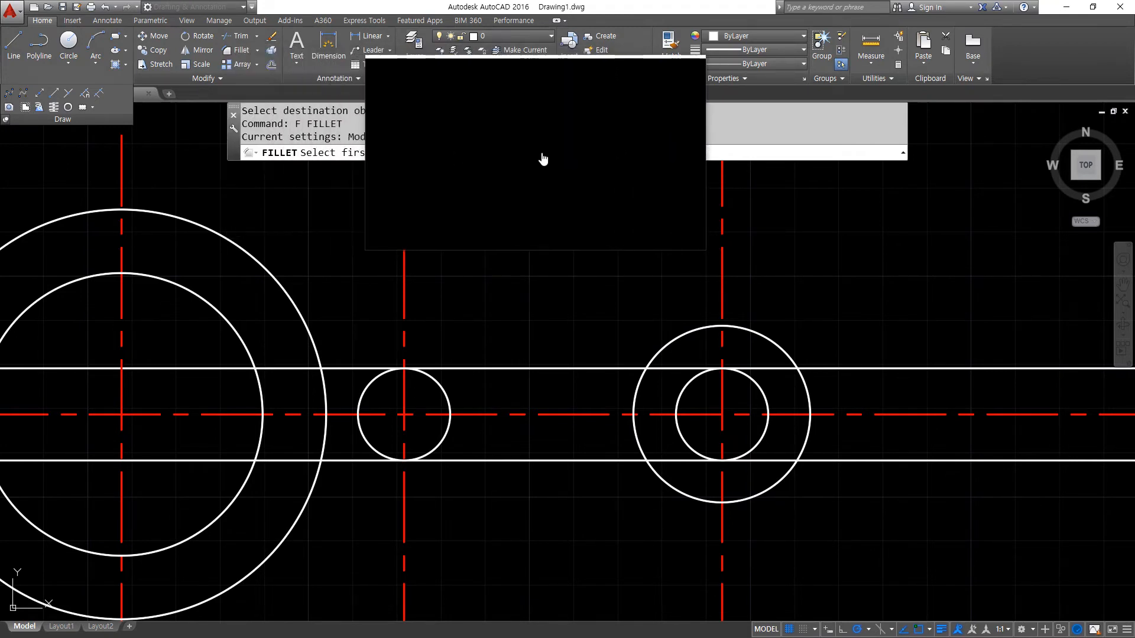
text(t)
key(Return)
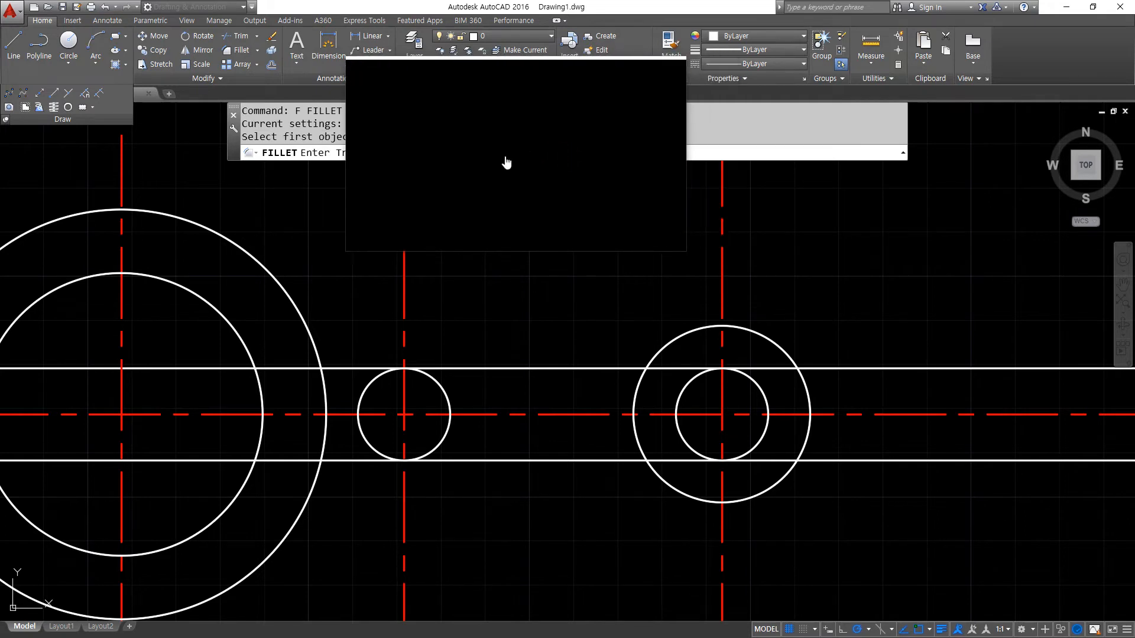
click(456, 157)
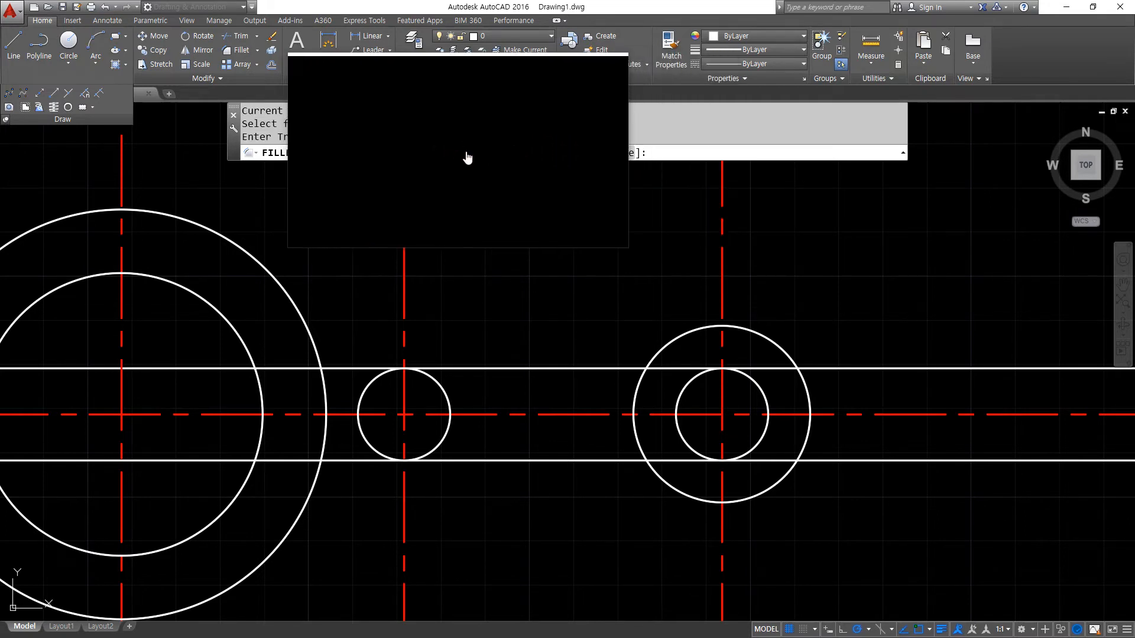
click(534, 151)
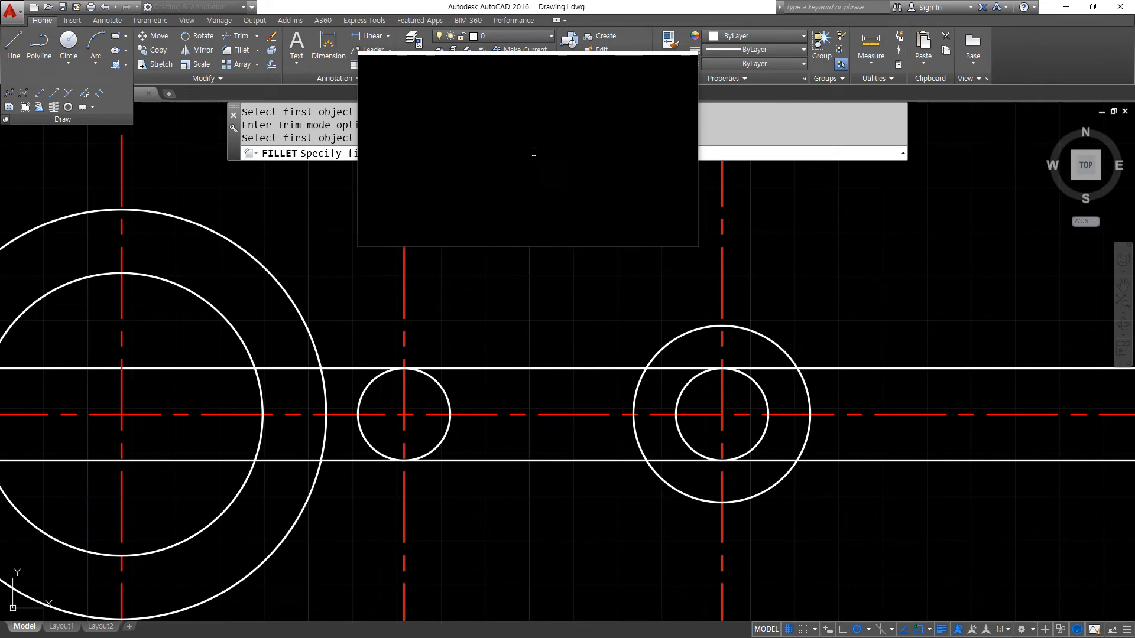
key(Return)
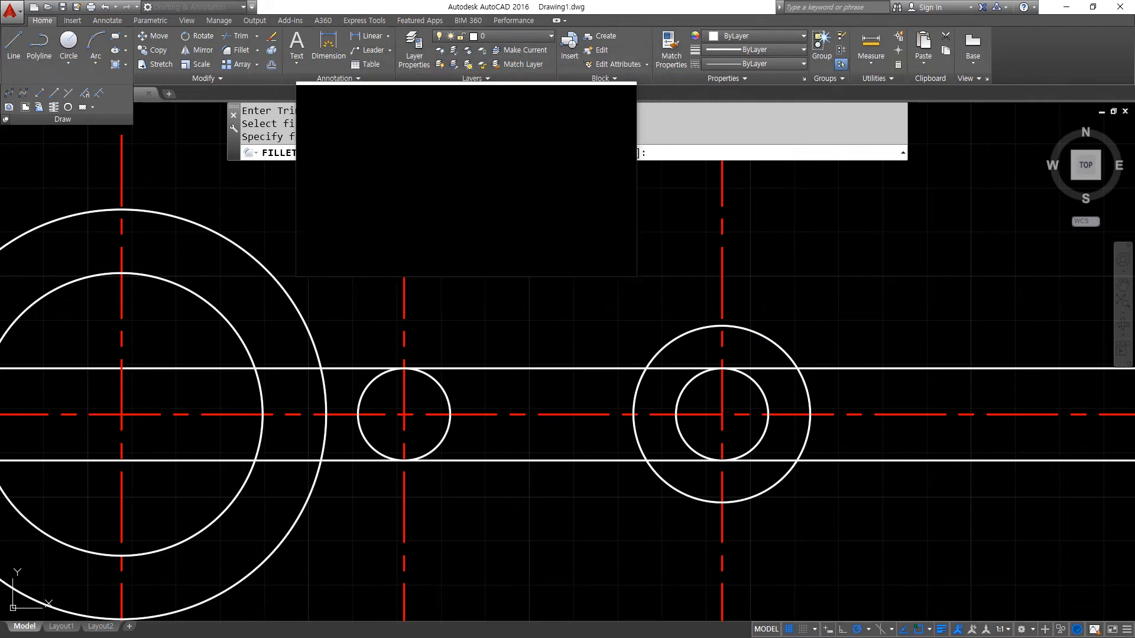
key(super+Escape)
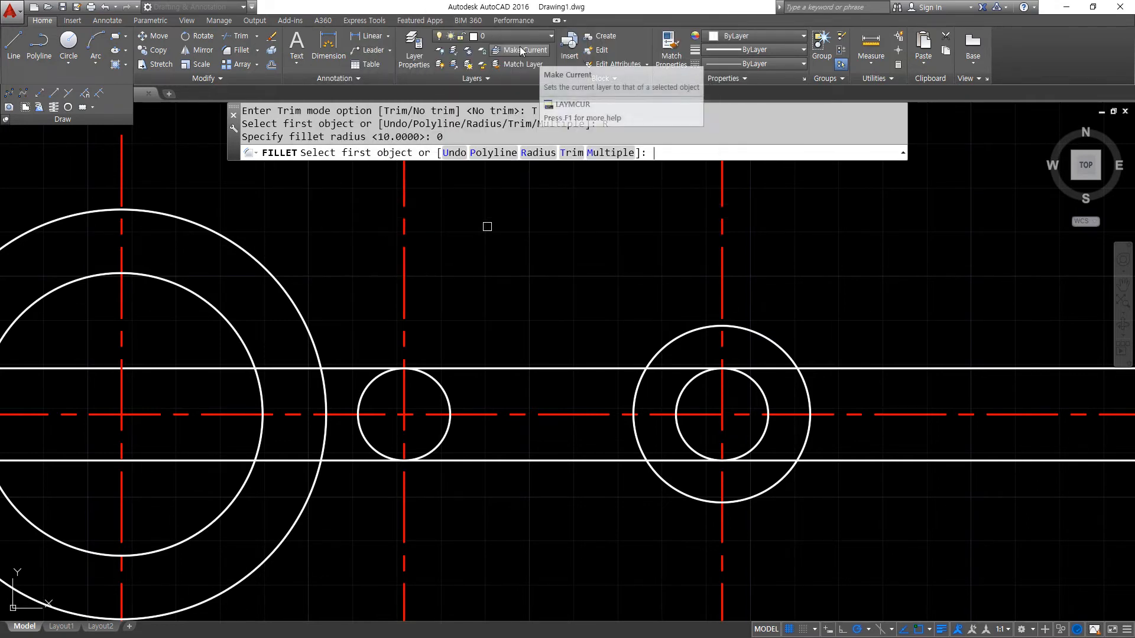
- Fillet the slot's left 10.4 circle with the upper horizontal line using radius 0
scroll(213, 519, up, 2)
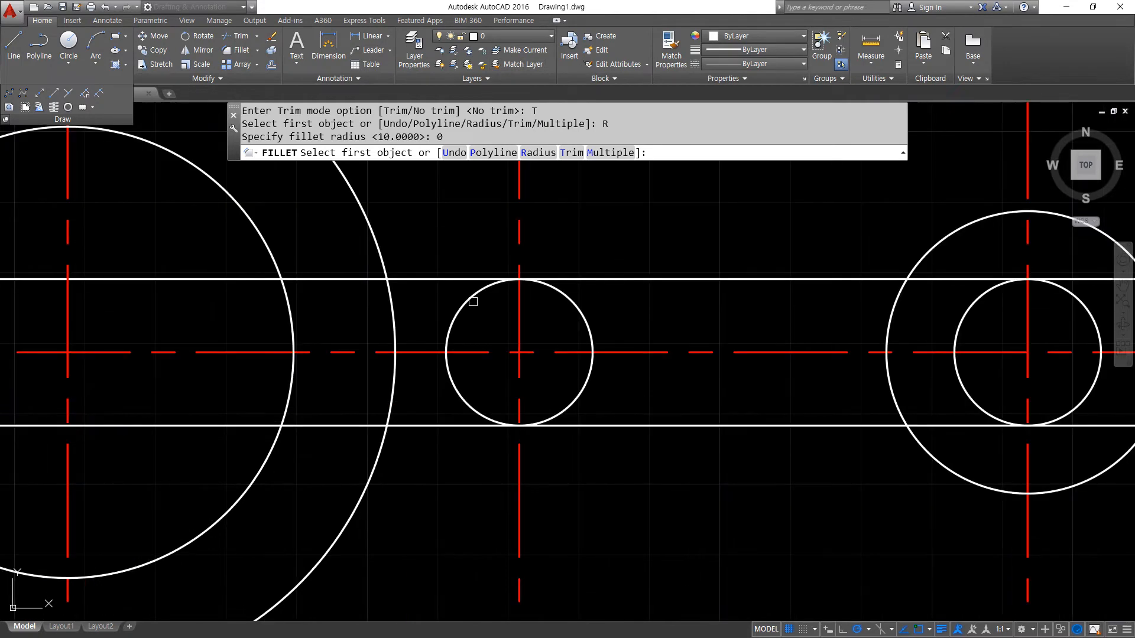
click(469, 299)
click(630, 276)
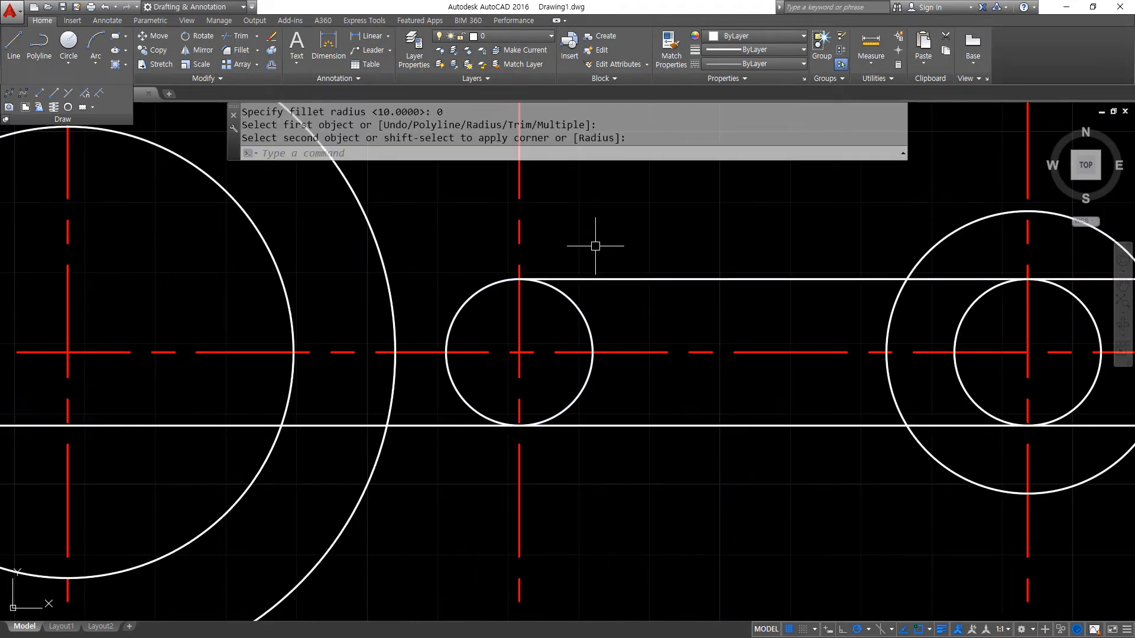
- Draw a short horizontal line in the empty area above and right of the radius 20 circle
scroll(595, 246, down, 4)
middle_drag(601, 211, 539, 493)
middle_drag(728, 406, 330, 432)
text(l)
key(Return)
click(381, 290)
click(500, 290)
key(Return)
- Draw a vertical line crossing the middle of the short horizontal line above the part
key(Return)
click(448, 224)
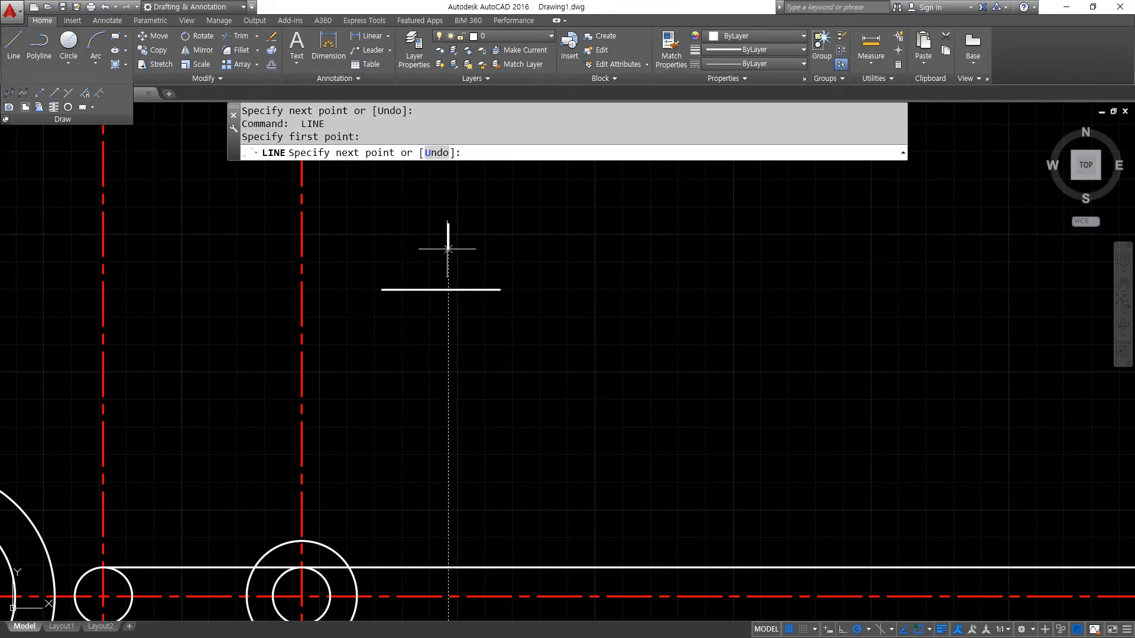
click(437, 423)
key(ctrl+z)
click(448, 424)
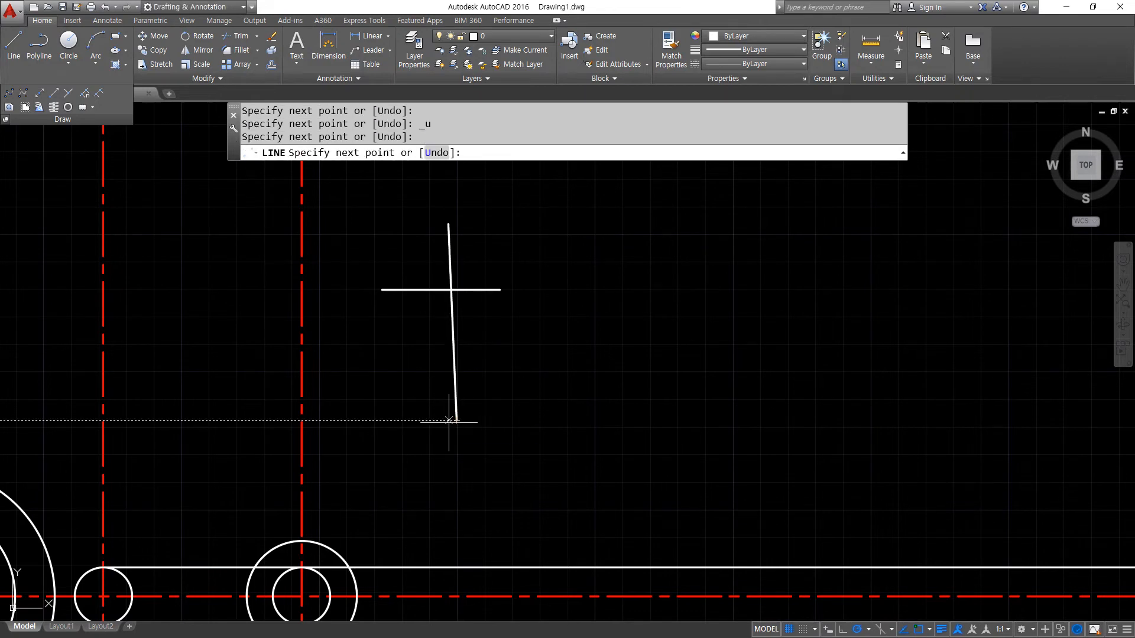
key(Return)
- Draw a separate short horizontal line and a short vertical line beyond its end, leaving a gap between them
key(Return)
click(573, 293)
click(626, 294)
key(Return)
key(Return)
click(762, 406)
click(762, 372)
key(Return)
- Fillet the two crossing lines with radius 0, keeping the horizontal line's left part and the vertical line's lower part
text(f)
key(Return)
scroll(418, 268, up, 6)
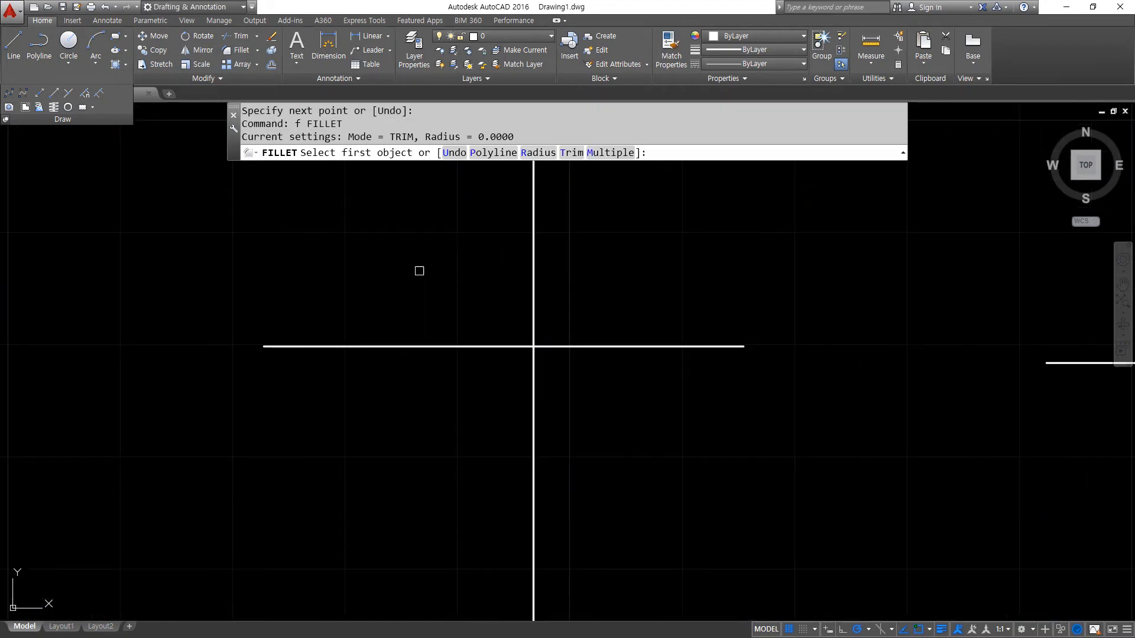
click(445, 349)
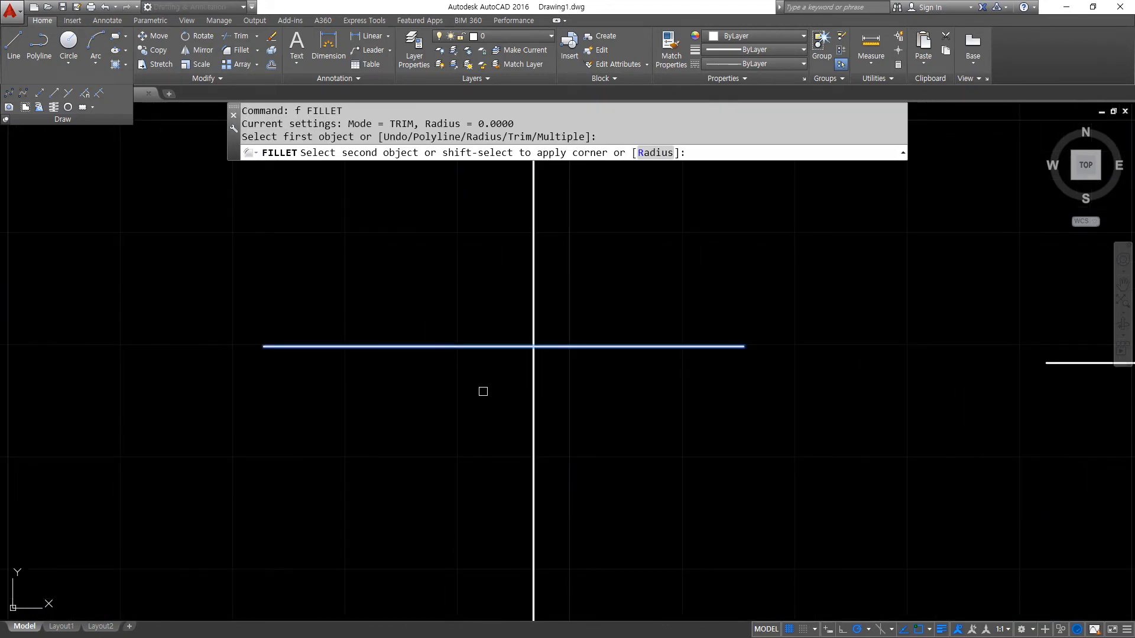
click(534, 439)
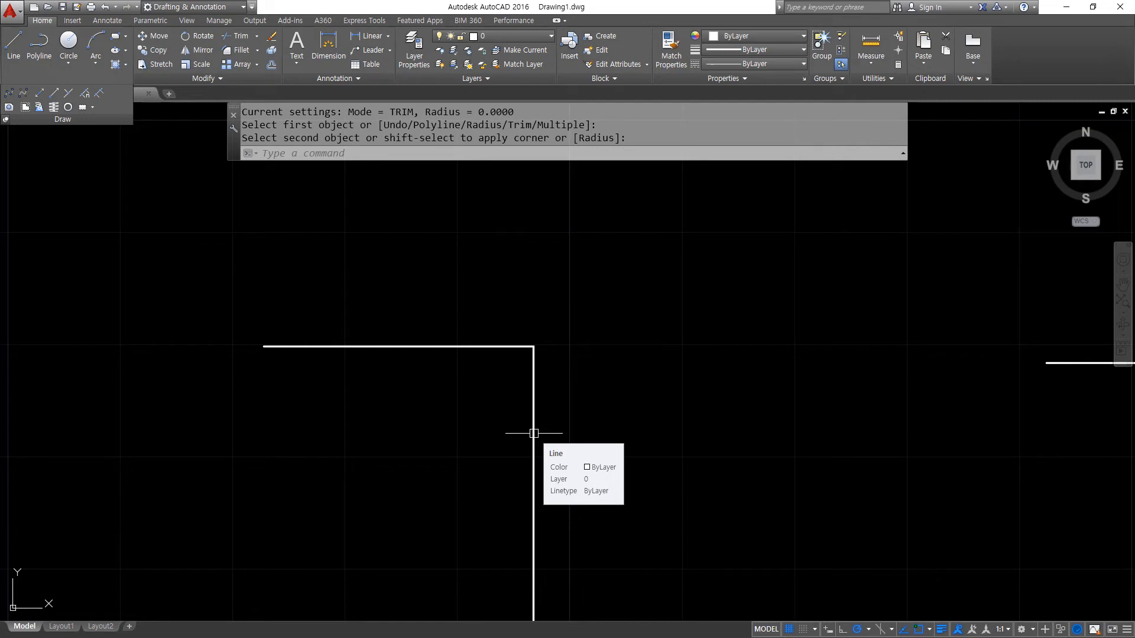
- Fillet the separated horizontal and vertical lines with radius 0 so they meet in a sharp corner
mouse_move(851, 469)
middle_down()
mouse_move(339, 329)
mouse_move(676, 370)
mouse_move(321, 332)
middle_up()
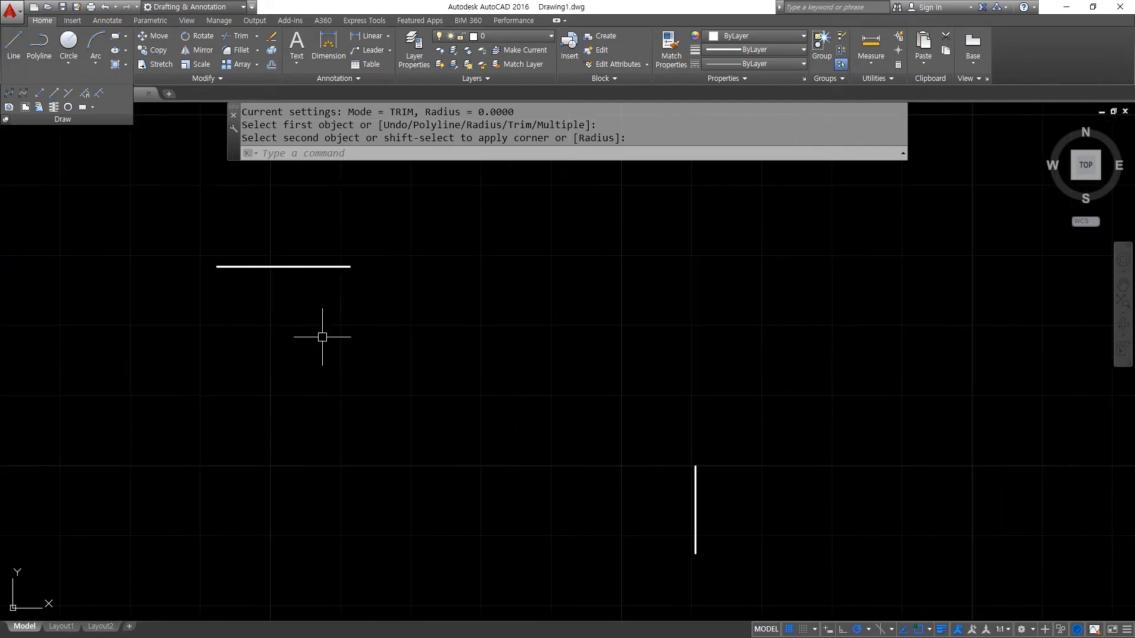
text(f)
key(Return)
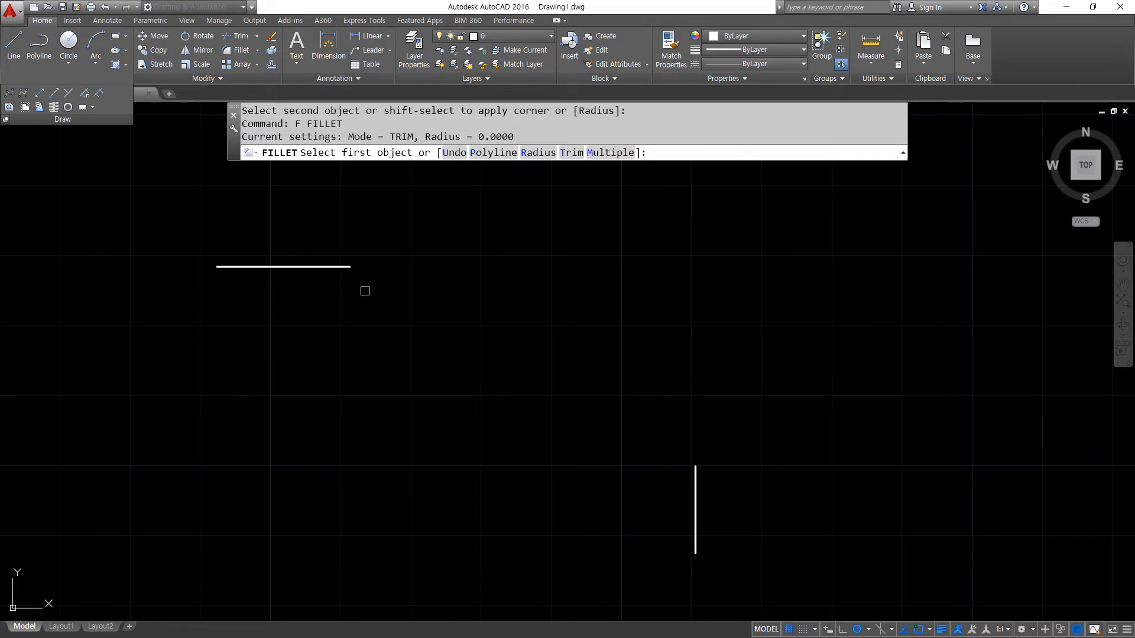
click(343, 266)
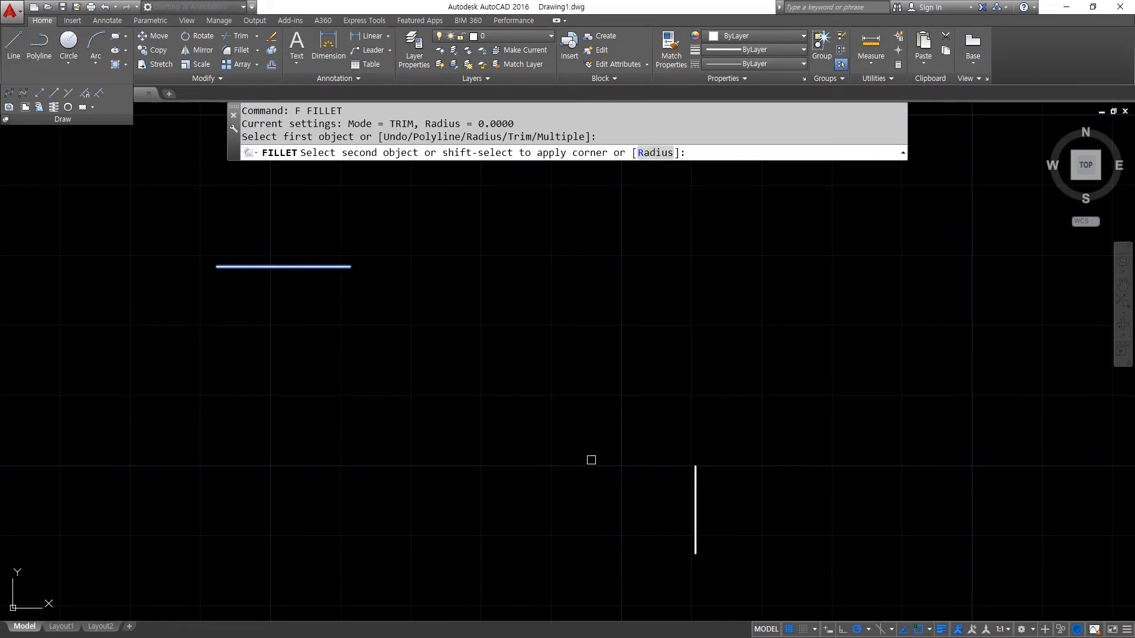
click(695, 481)
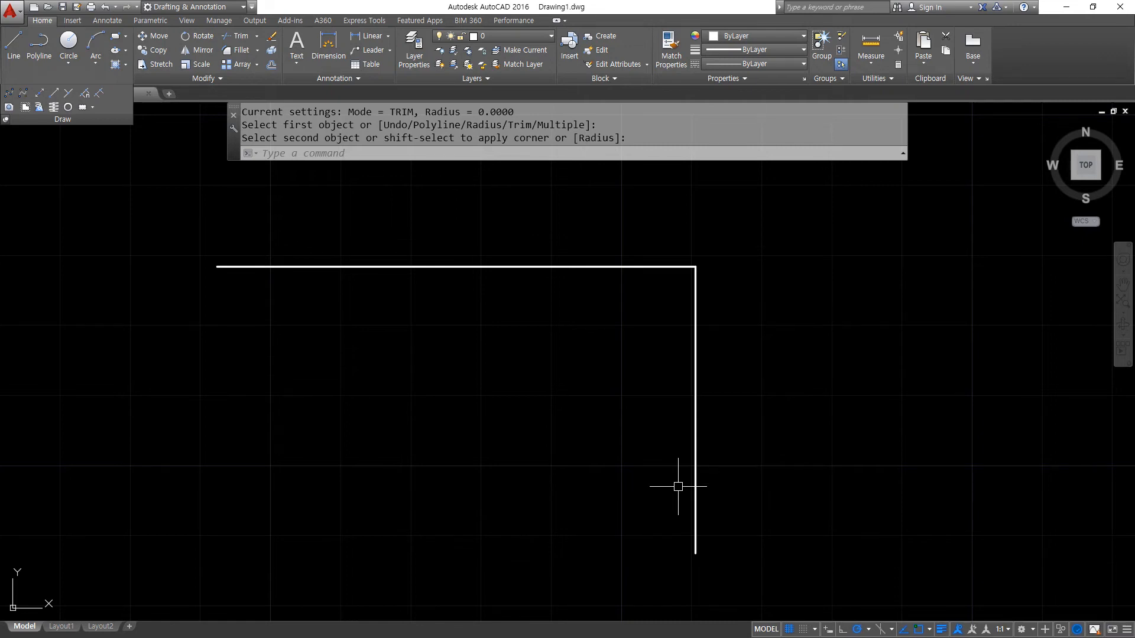
- Erase the four practice lines above the part
scroll(573, 461, down, 4)
click(746, 513)
click(255, 363)
text(e)
key(space)
- Fillet the slot's left circle with the lower horizontal line using radius 0
middle_drag(246, 613, 399, 324)
scroll(136, 403, up, 6)
middle_drag(118, 448, 381, 443)
text(f)
key(space)
click(227, 467)
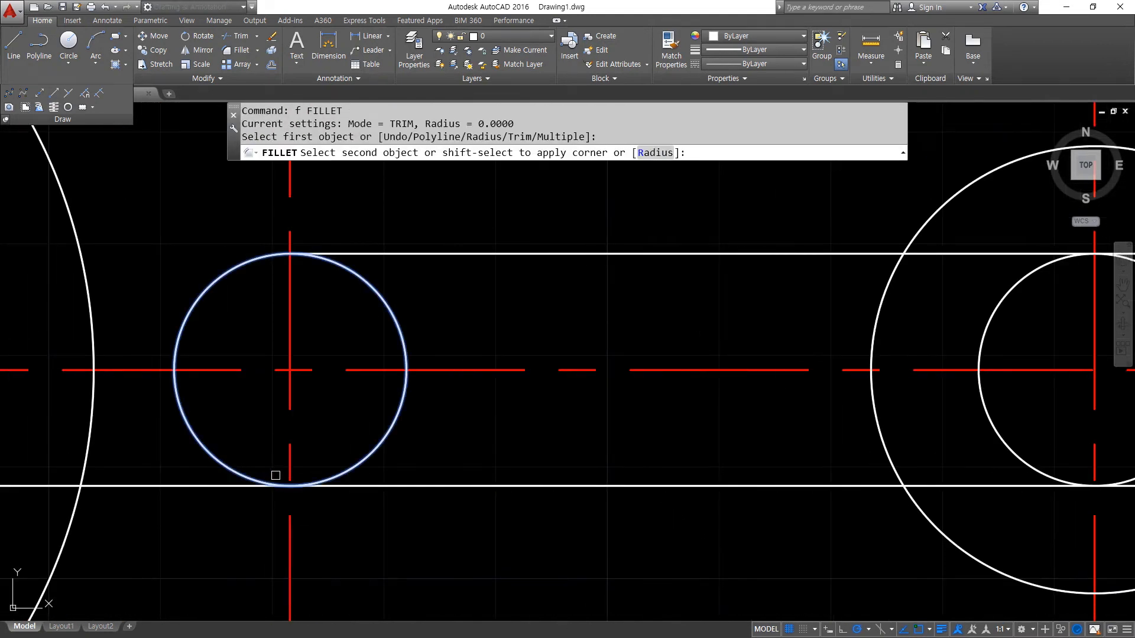
drag(434, 497, 329, 494)
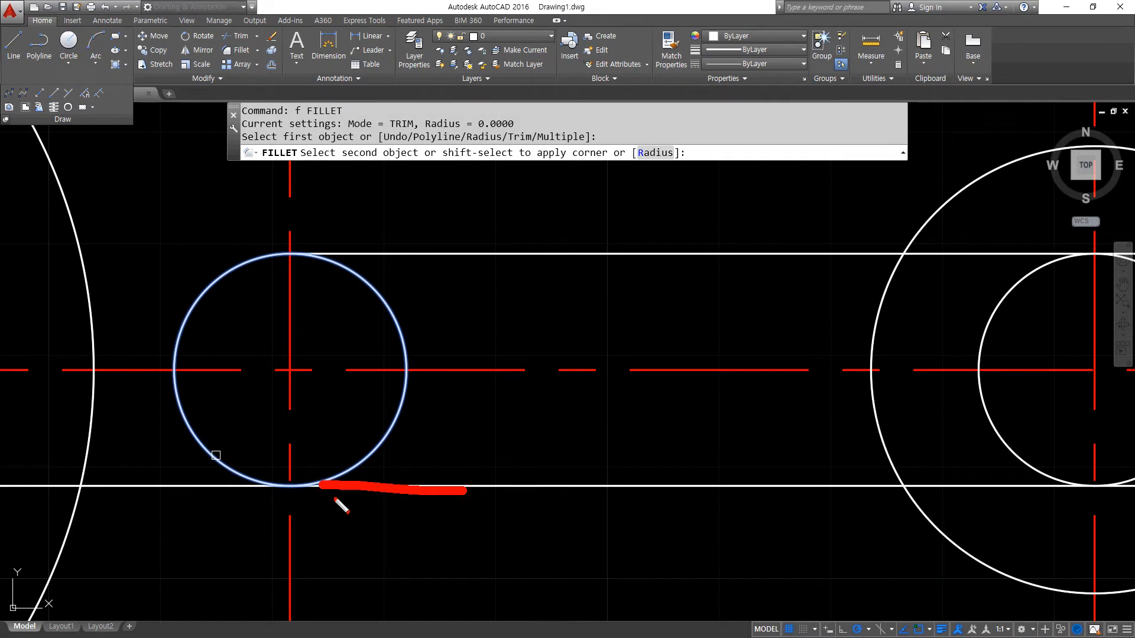
click(387, 486)
- Fillet the slot's right circle with the upper and lower horizontal lines using radius 0
middle_drag(706, 445, 324, 442)
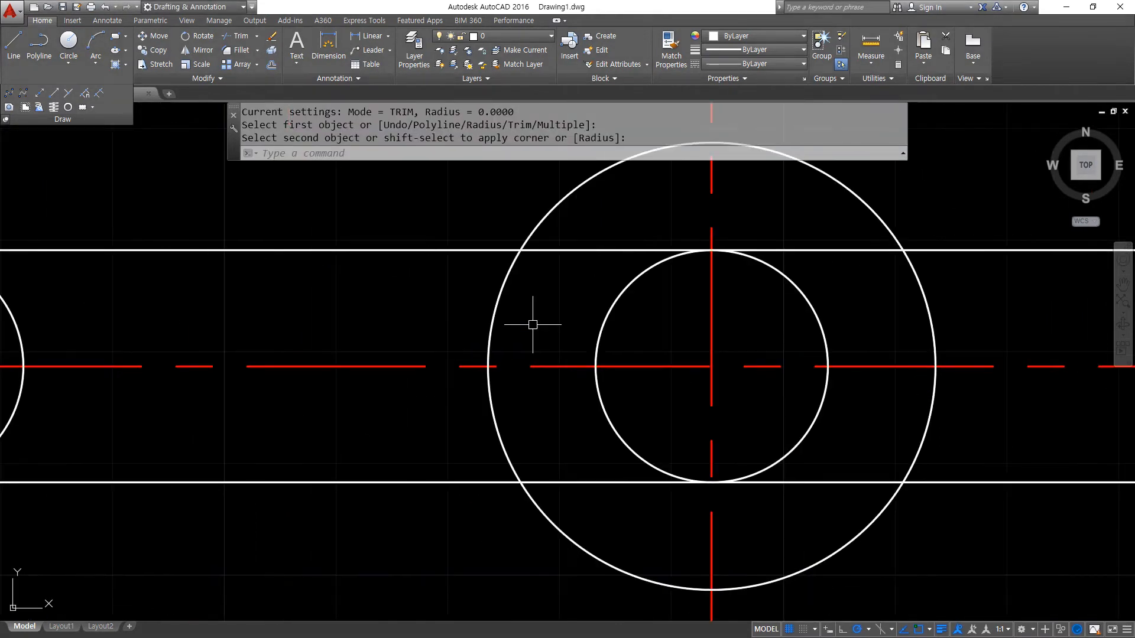
key(space)
click(603, 250)
click(807, 305)
click(814, 307)
key(space)
click(794, 445)
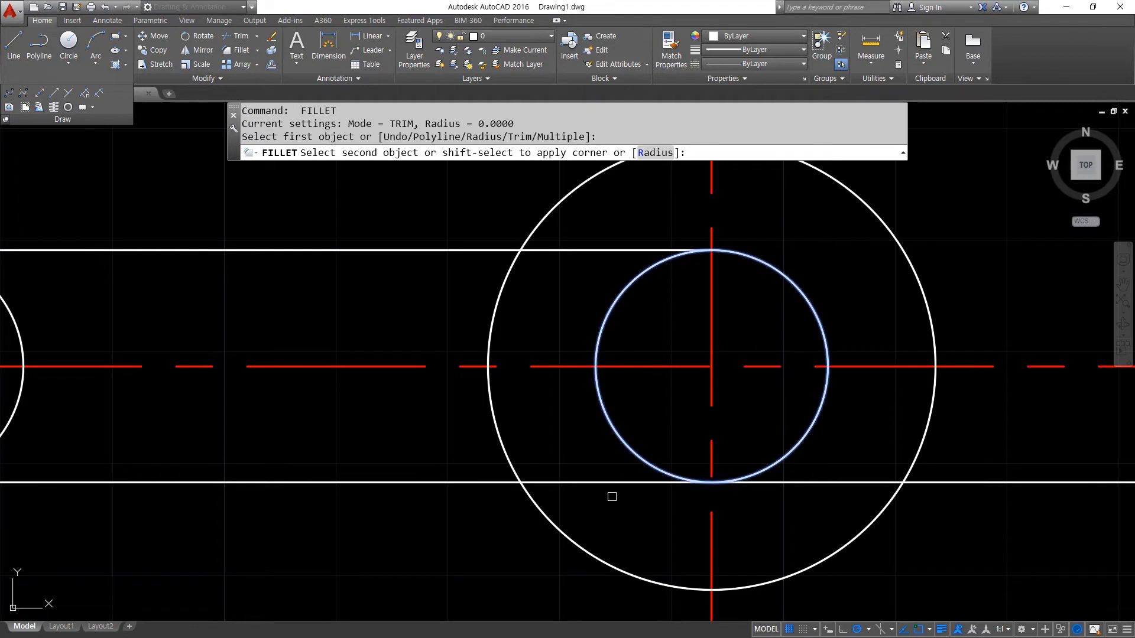
click(609, 482)
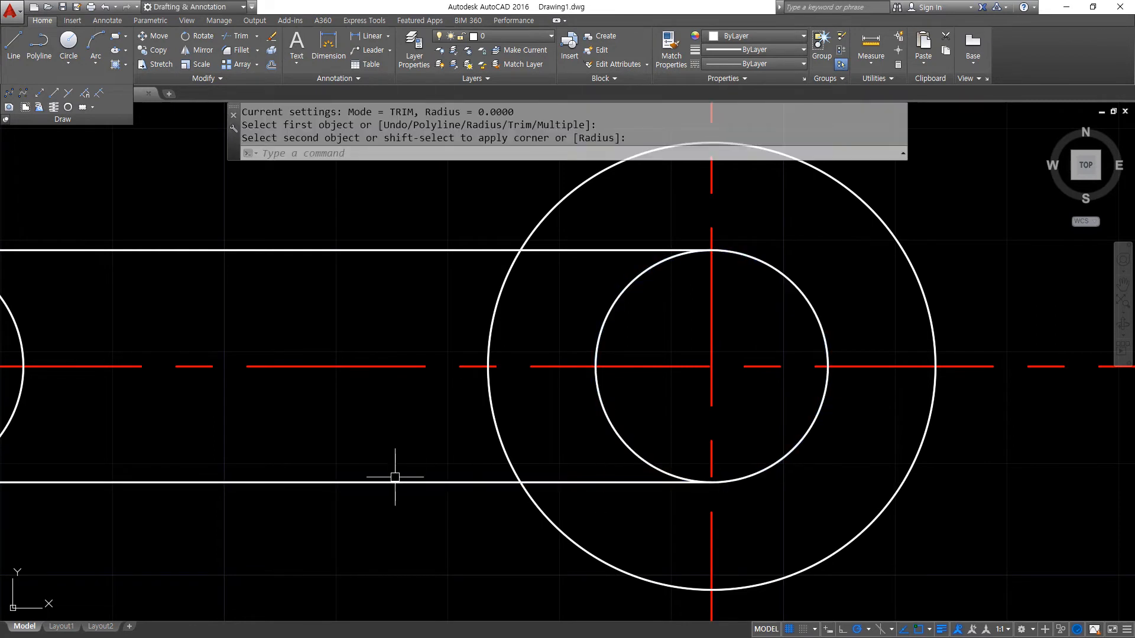
- Undo the last fillets on the slot circles and the erasure of the practice lines
scroll(395, 477, down, 2)
middle_drag(317, 473, 539, 472)
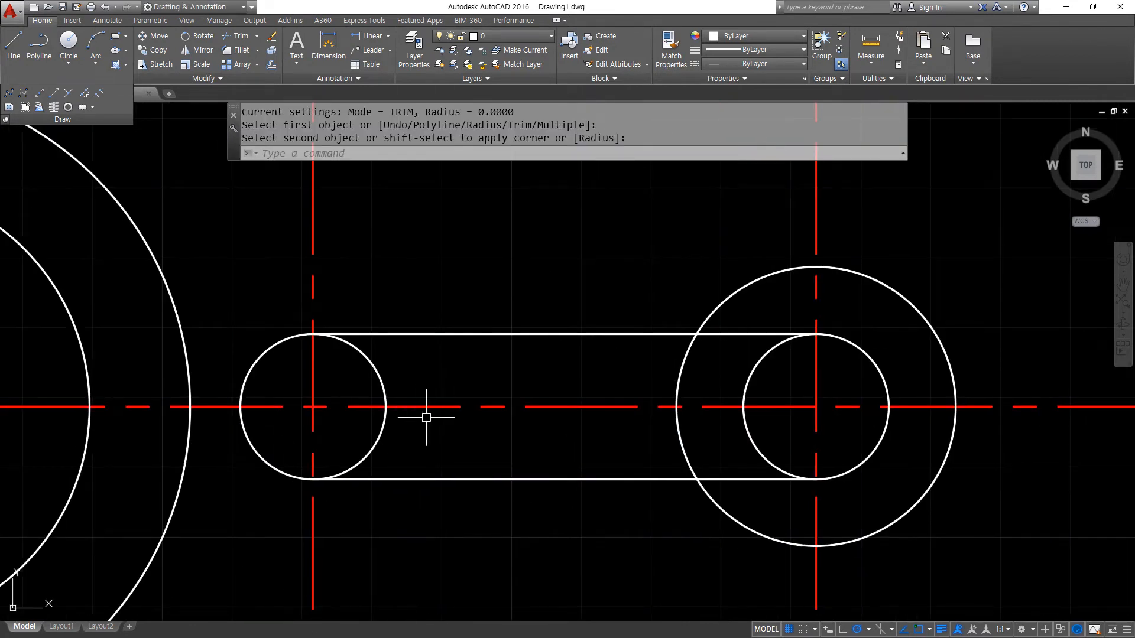
key(ctrl+z)
key(ctrl+z)
key(ctrl+z)
key(ctrl+z)
key(ctrl+z)
key(ctrl+z)
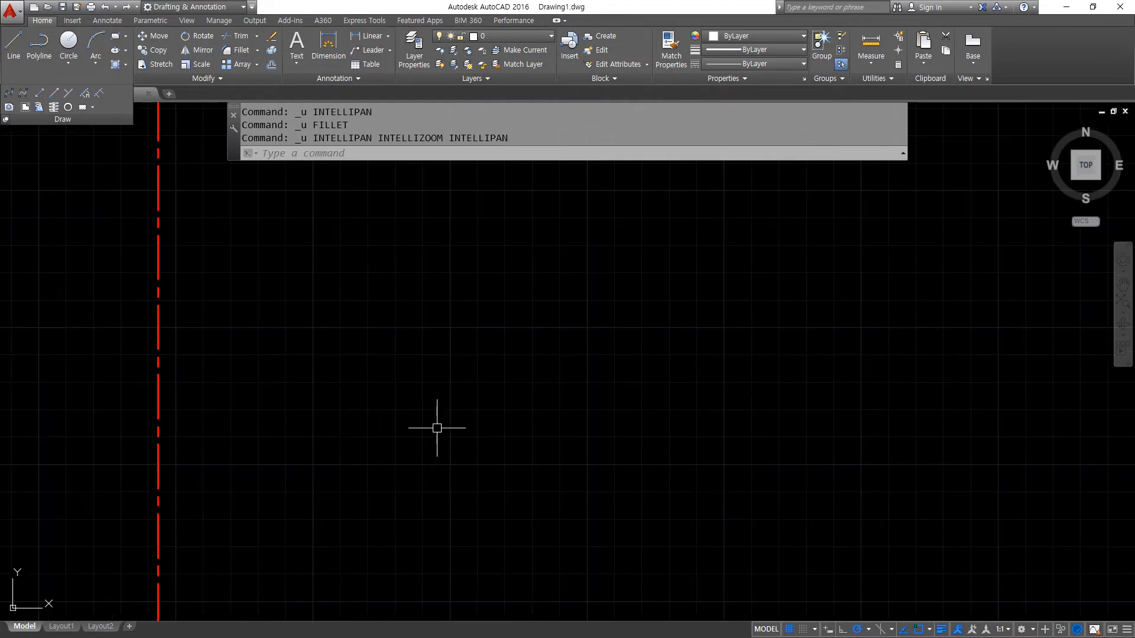
key(ctrl+z)
- Erase the four filleted practice lines in the empty area above the part
scroll(437, 428, down, 4)
mouse_move(394, 465)
middle_down()
mouse_move(510, 400)
mouse_move(414, 407)
middle_up()
click(664, 405)
click(461, 312)
text(e)
key(Return)
scroll(370, 480, up, 8)
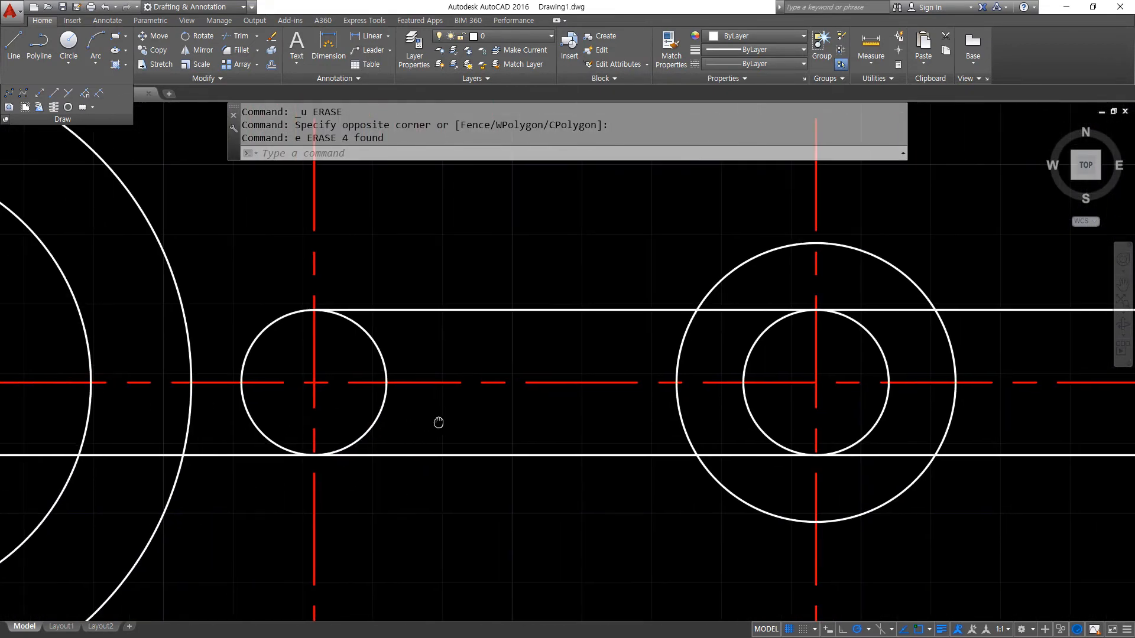
- Trim the facing portions of both slot circles and the radius 20 circle just below the horizontal centerline
text(tr)
key(Return)
key(Return)
click(770, 408)
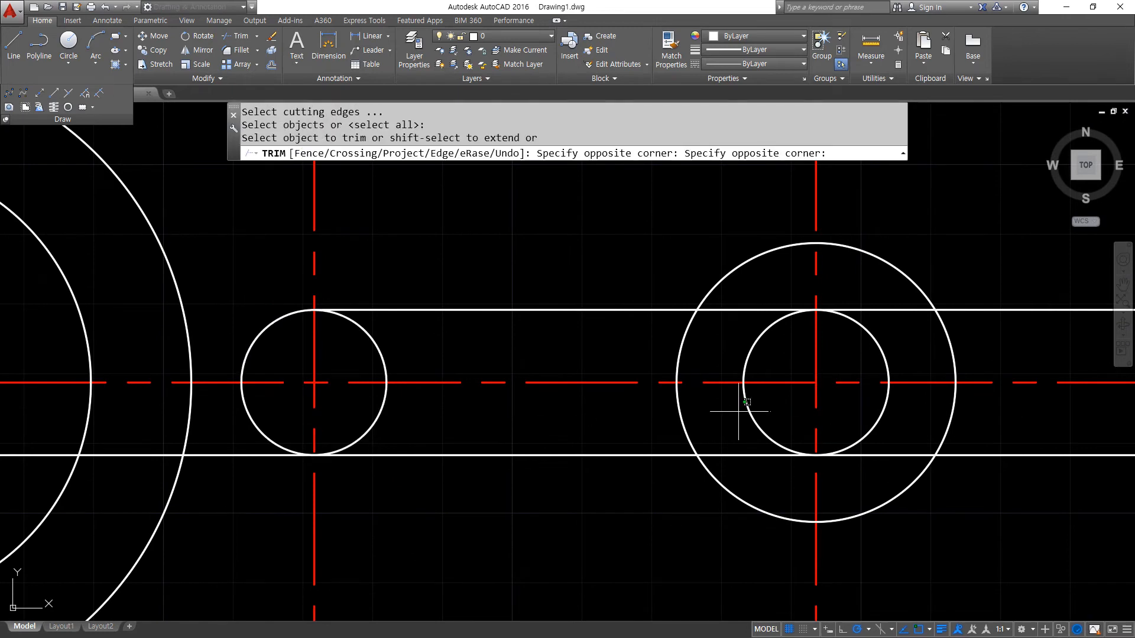
click(375, 398)
key(Return)
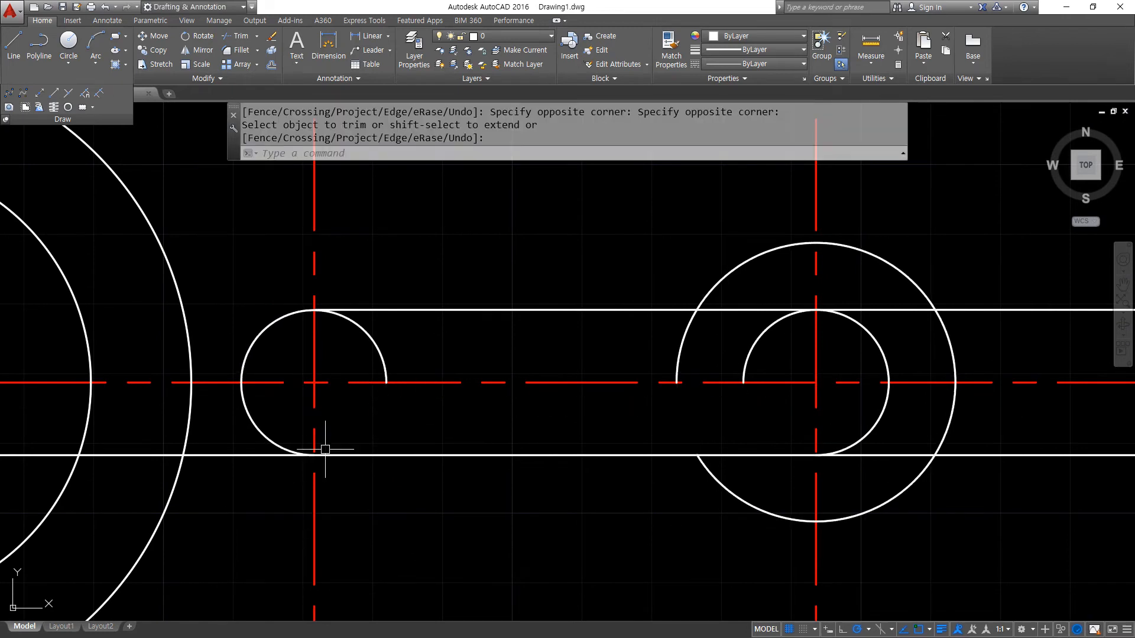
- Fillet the slot's left arc with the upper and lower slot lines using radius 0
text(f)
key(Return)
click(364, 309)
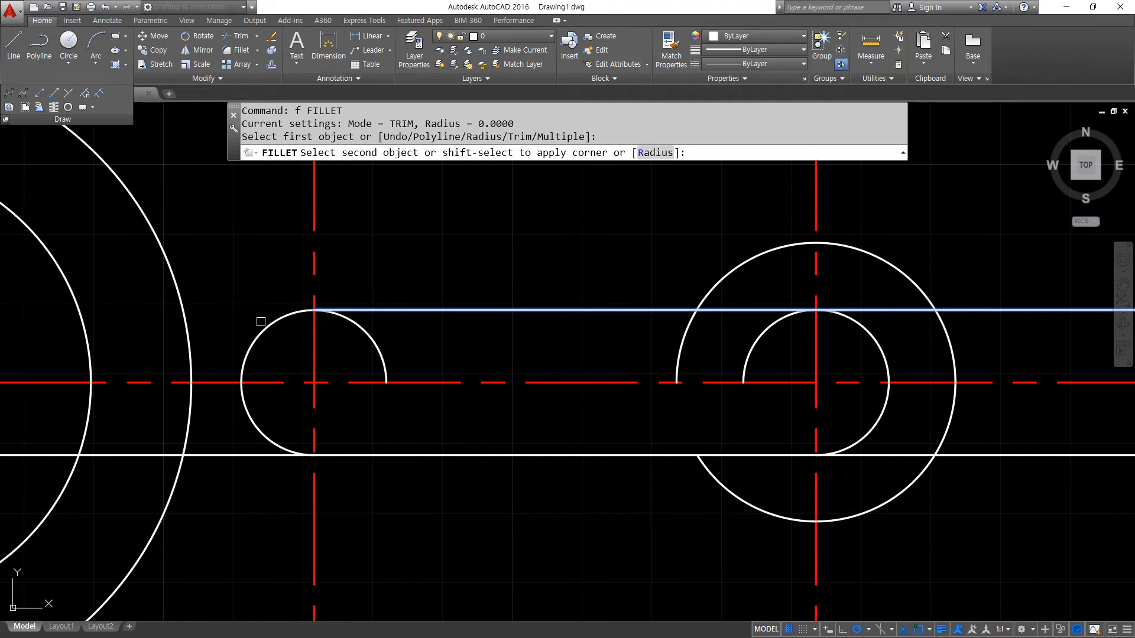
click(243, 397)
key(Return)
click(264, 431)
click(398, 453)
- Fillet the slot's right arc with the lower and upper slot lines using radius 0
key(Return)
click(782, 453)
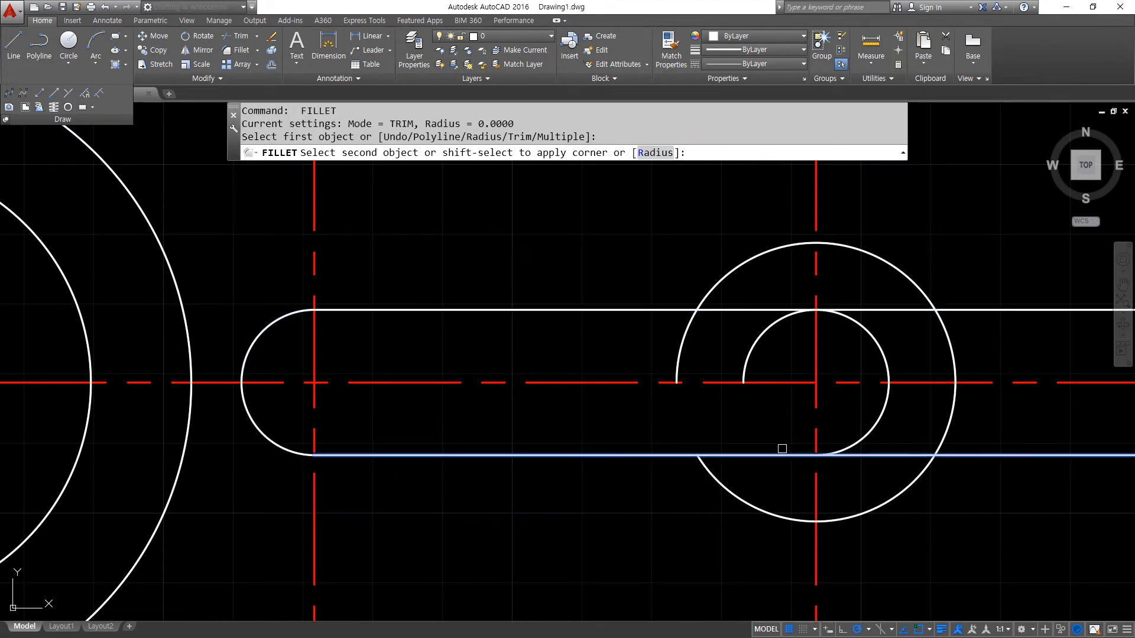
click(862, 428)
key(Return)
click(884, 354)
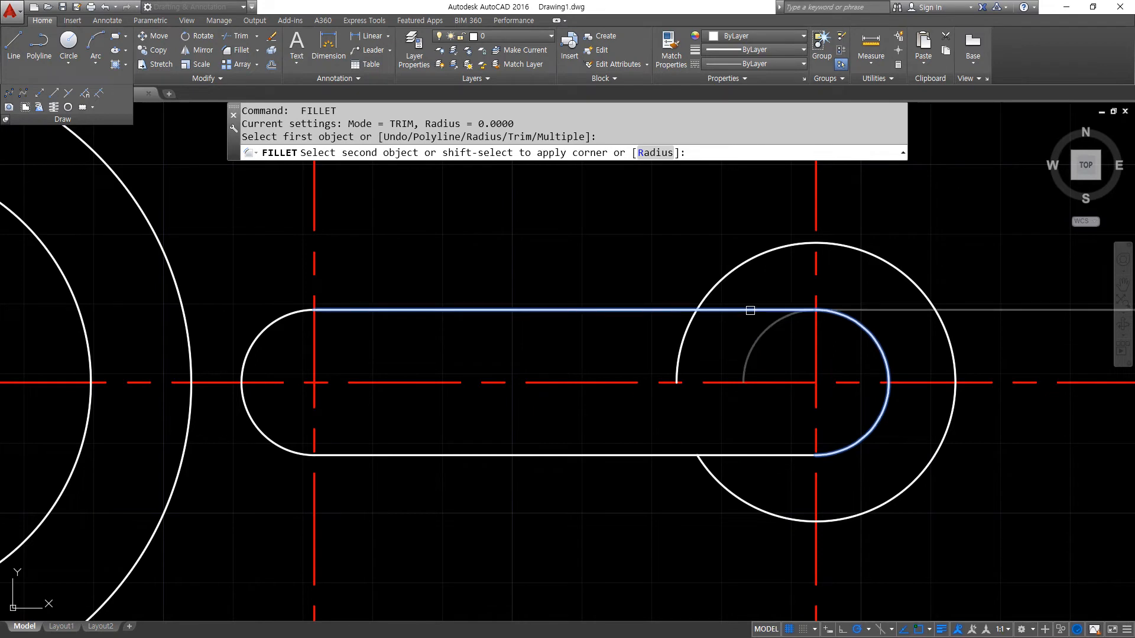
click(750, 310)
- Offset the horizontal centerline by 20 both above and below
text(o)
key(Return)
text(20)
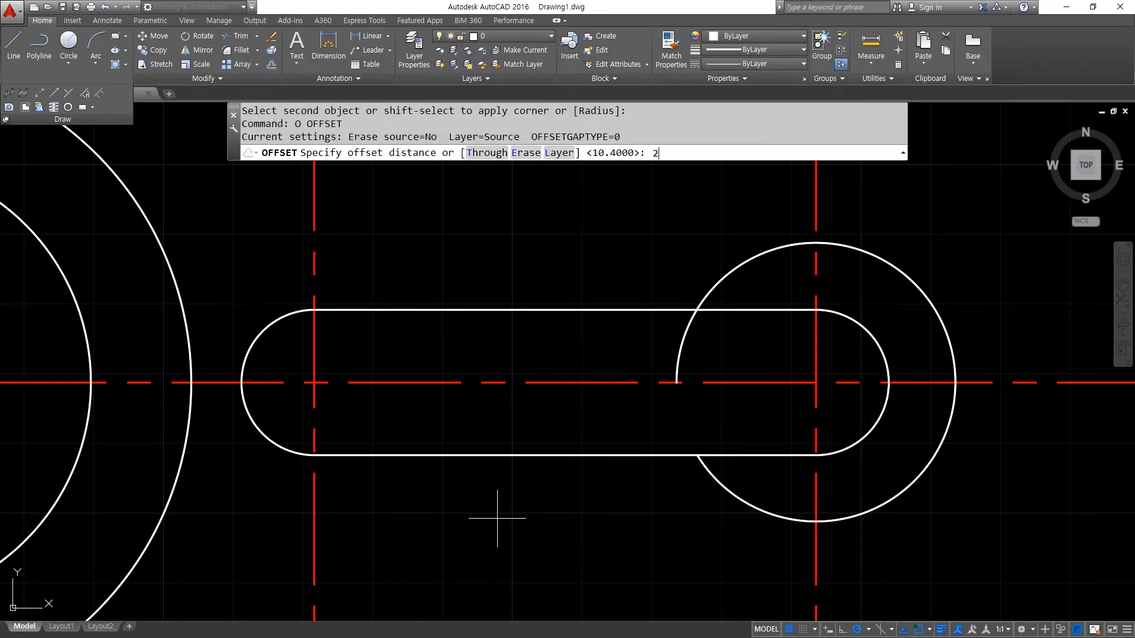
key(Return)
click(530, 383)
click(535, 365)
click(532, 383)
click(577, 496)
key(Return)
- Match the properties of the outer radius 20 arc onto the two lines offset 20 from the centerline
text(ma)
key(Return)
click(718, 482)
click(720, 522)
click(615, 243)
key(Return)
- Fillet both outer horizontal lines with the radius 20 end arc using radius 0
text(f)
key(Return)
click(762, 243)
click(910, 271)
key(Return)
click(911, 490)
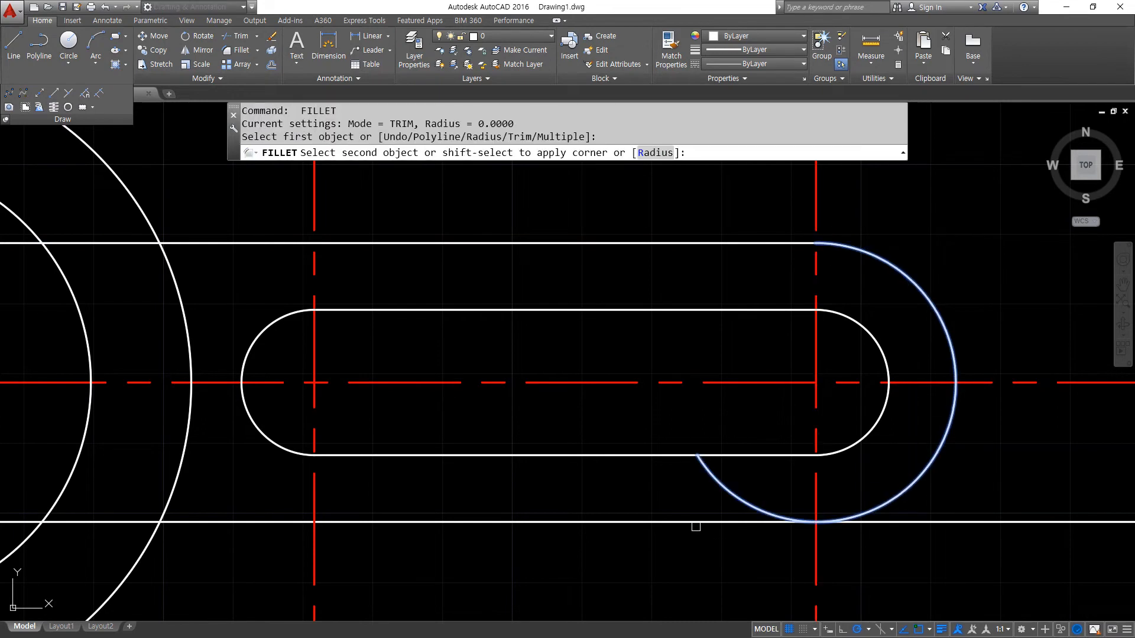
click(695, 524)
- Fillet the lower outer line with the large outer circle using radius 32
middle_drag(238, 515, 328, 392)
mouse_move(295, 504)
mouse_down()
mouse_move(253, 427)
mouse_move(305, 494)
mouse_up()
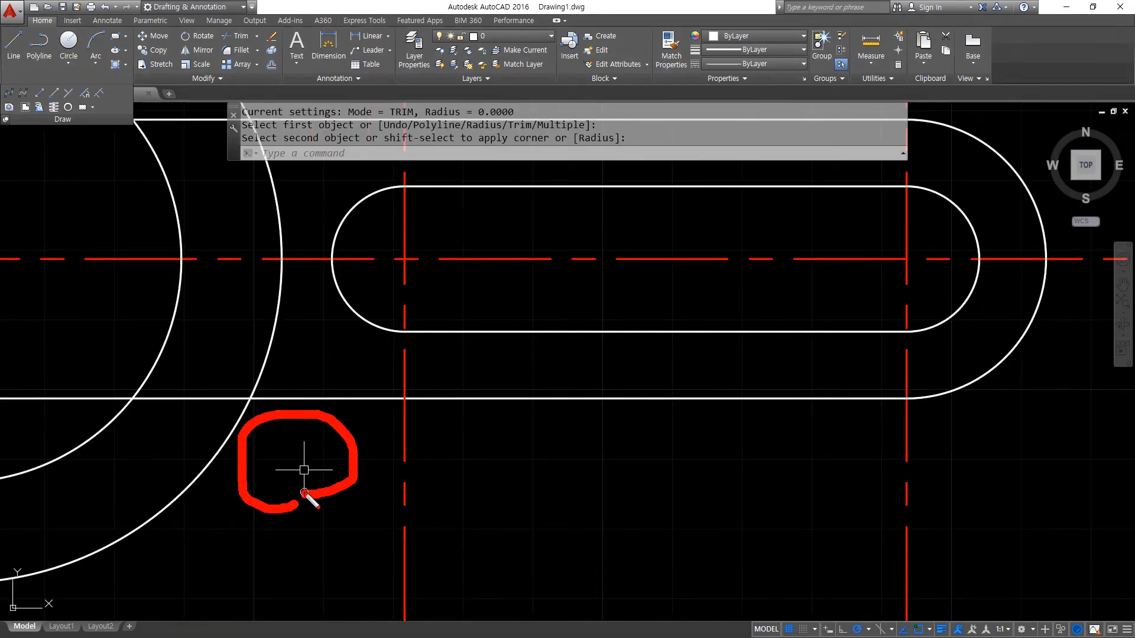
text(f)
key(Return)
text(r)
key(Return)
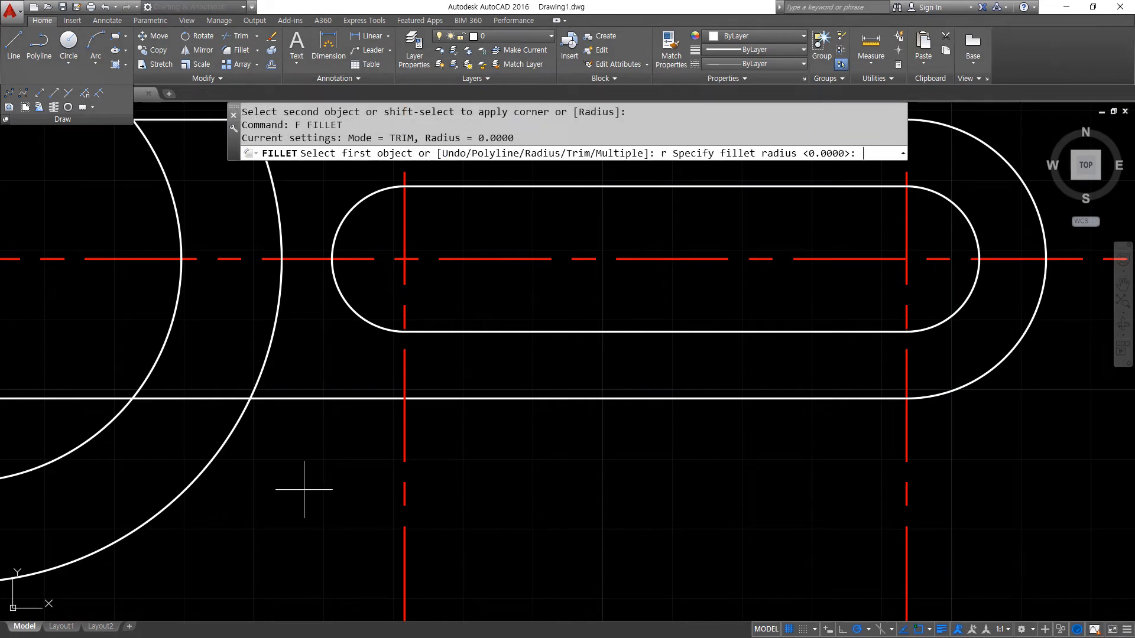
text(32)
key(Return)
click(314, 402)
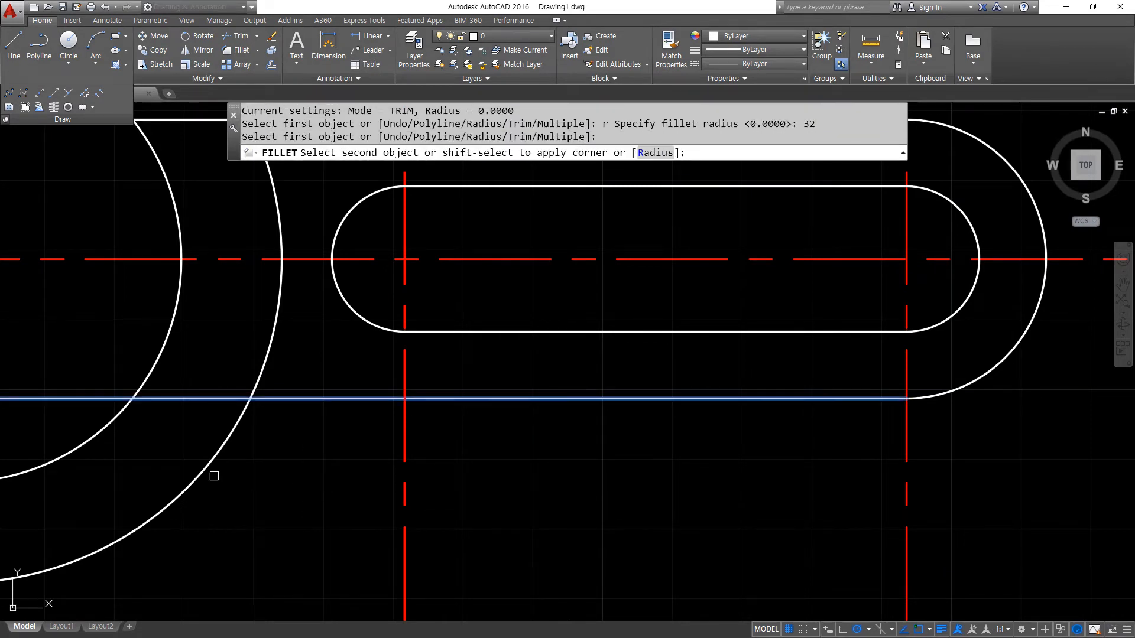
click(198, 477)
- Fillet the upper outer line with the large outer circle using radius 32
middle_drag(235, 342, 258, 523)
key(space)
click(320, 301)
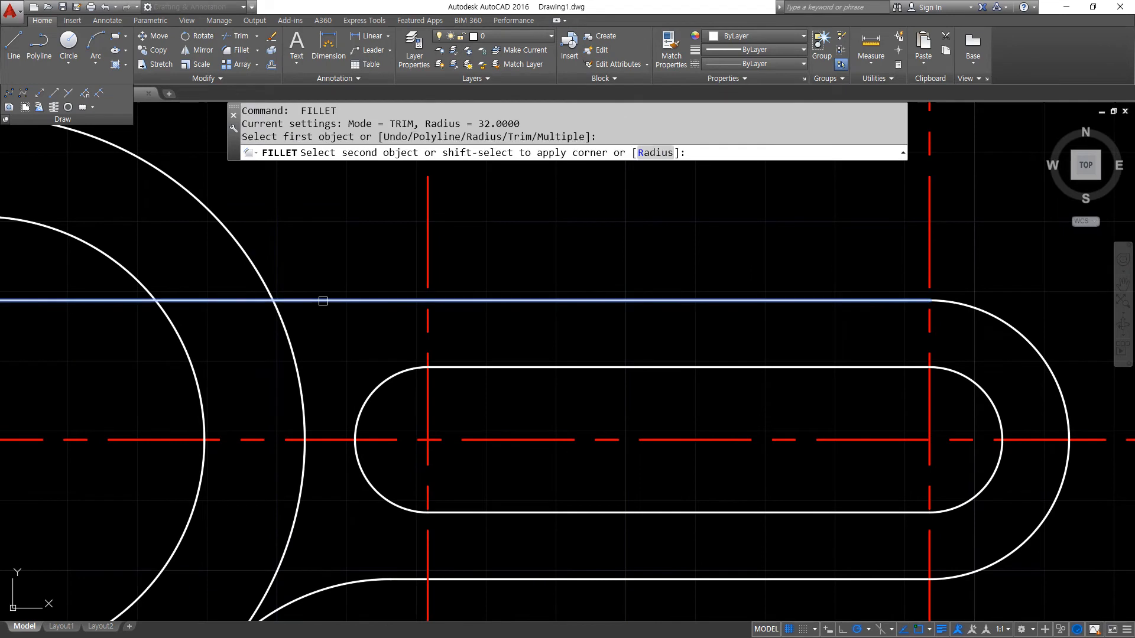
click(298, 379)
scroll(264, 368, down, 4)
middle_drag(263, 367, 375, 406)
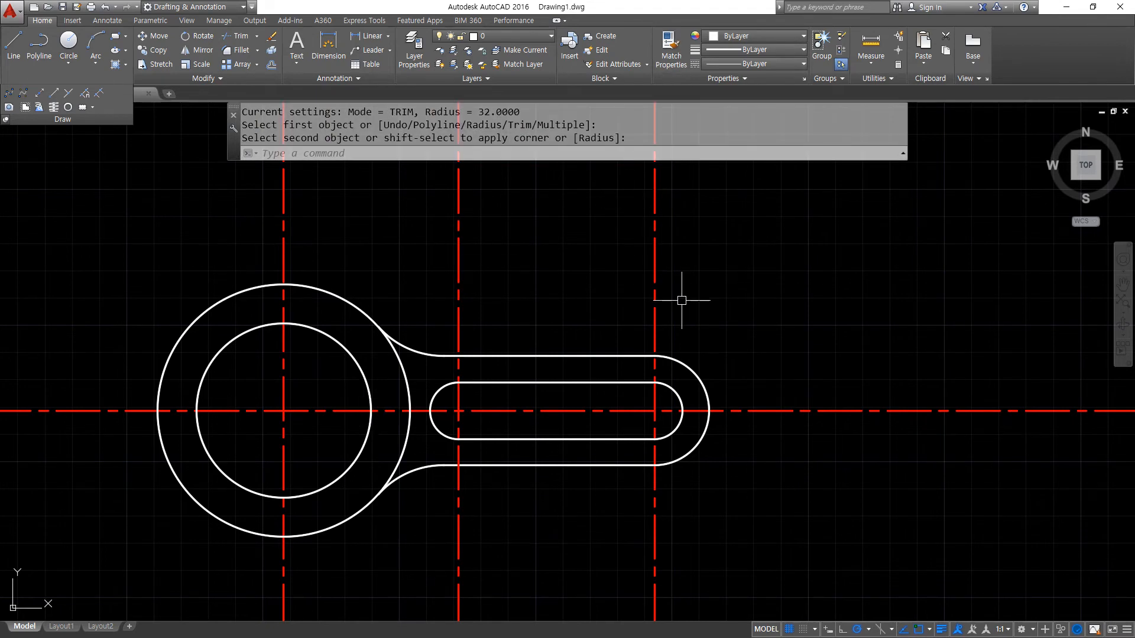
- Offset the outer end arc of the arm outward by 5
text(o)
key(Return)
text(5)
key(Return)
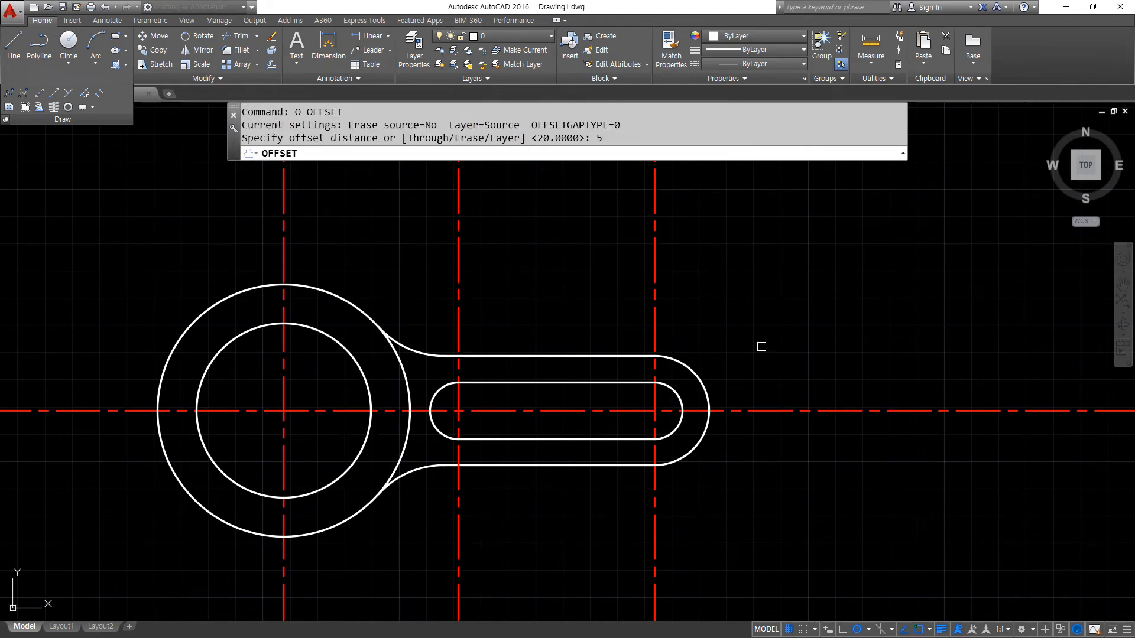
click(694, 372)
click(746, 320)
key(Return)
- Trim the arm-end vertical centerline and the right end of the horizontal centerline back to the offset arc
text(tr)
key(Return)
key(Return)
click(614, 553)
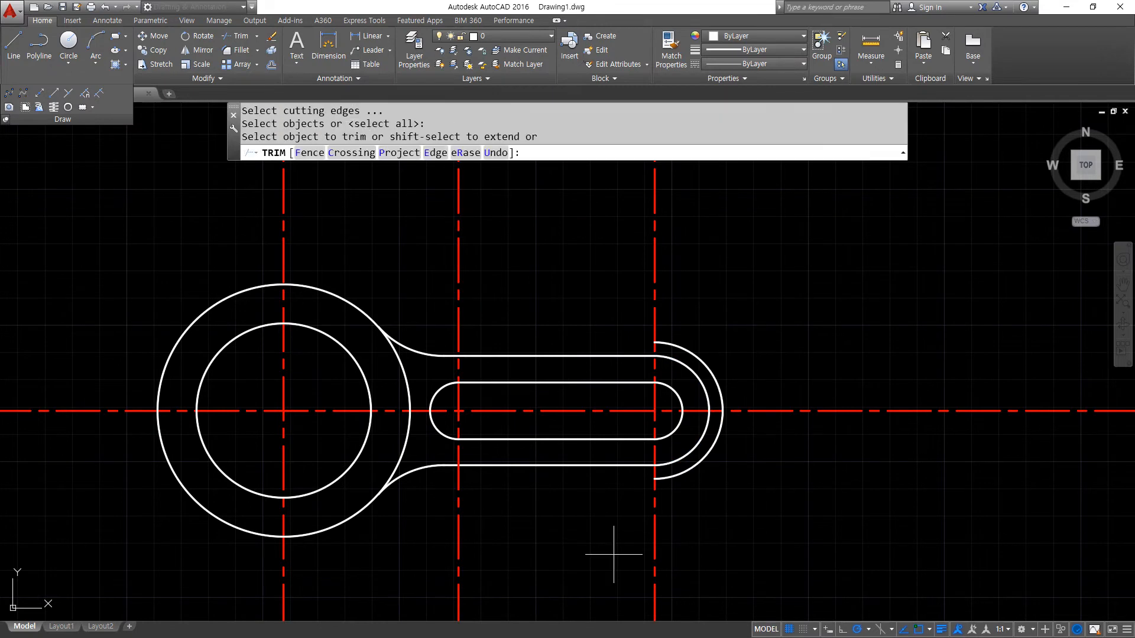
click(767, 530)
click(852, 479)
click(803, 327)
click(737, 288)
click(596, 232)
key(Return)
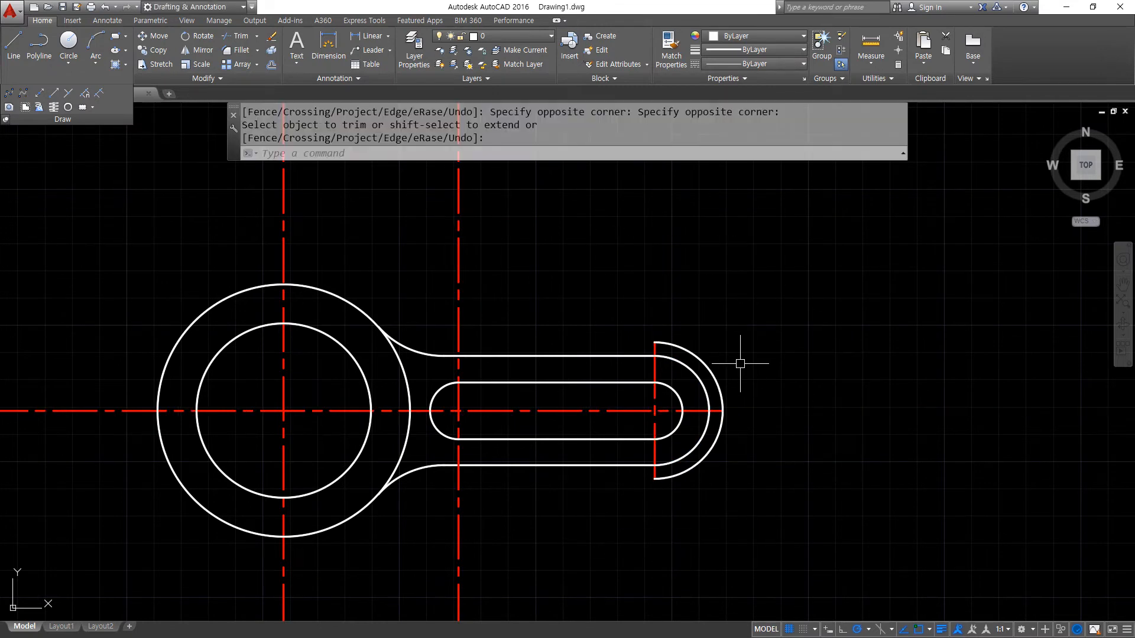
- Erase the helper arc offset around the arm's end
click(701, 368)
text(e)
key(Return)
scroll(427, 424, up, 2)
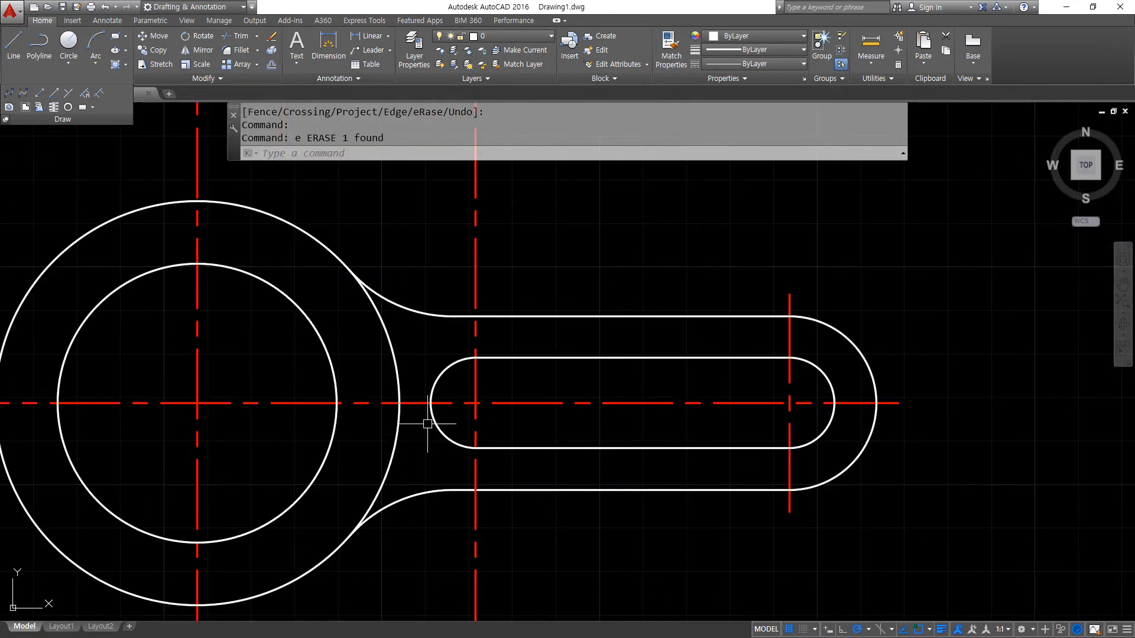
- Offset the slot's left end arc outward by 5
text(o)
key(Return)
key(Return)
click(428, 424)
click(440, 444)
key(Return)
- Trim the vertical centerline at the slot's left end back to the offset arc
text(tr)
key(Return)
click(442, 461)
key(Return)
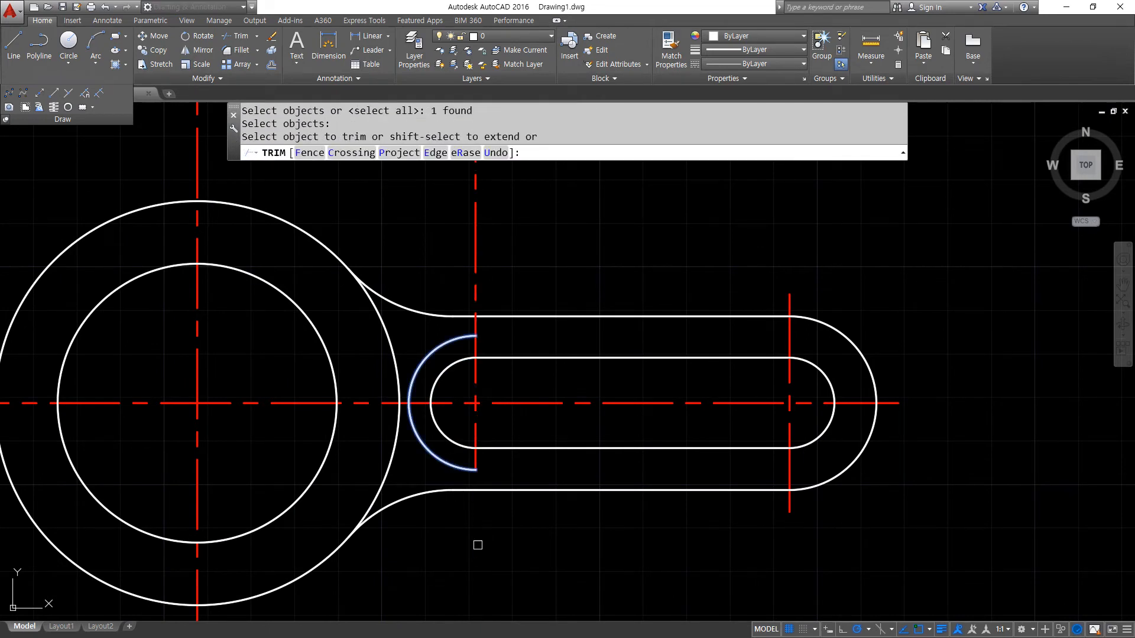
click(440, 348)
key(Return)
- Erase the helper arc offset around the slot's left end
click(440, 347)
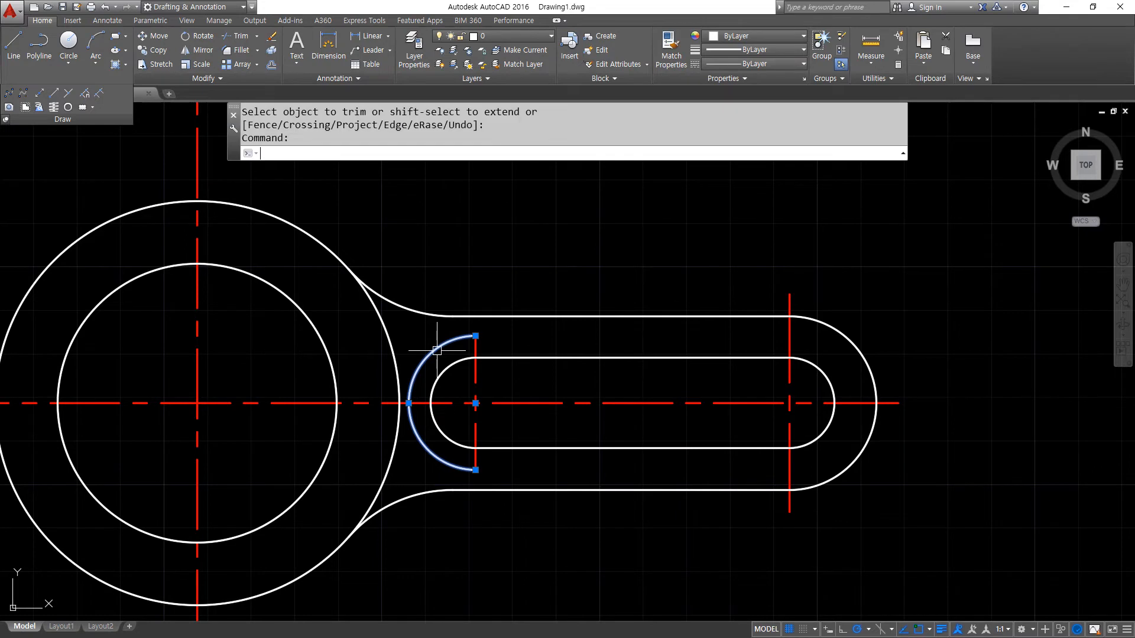
text(e)
key(Return)
- Offset the hub's outer circle outward by 5
middle_drag(402, 371, 549, 361)
text(o)
key(Return)
text(5)
key(Return)
key(Escape)
key(Escape)
text(o)
key(Return)
key(Return)
click(473, 236)
click(511, 232)
- Trim the hub's horizontal and vertical centerlines back to the offset circle
scroll(511, 232, down, 2)
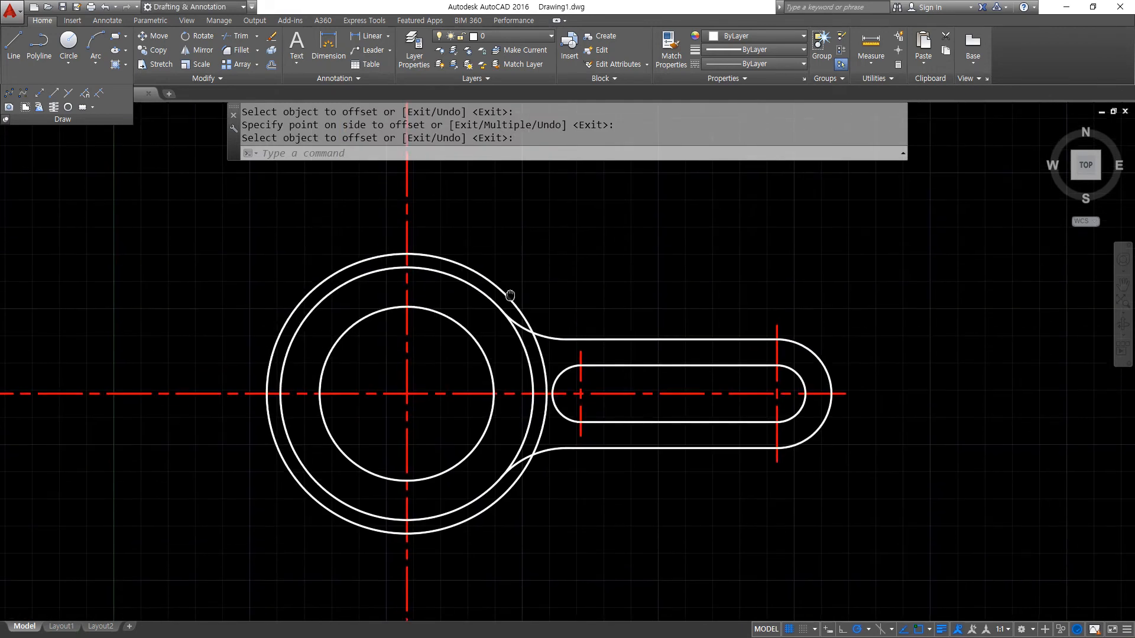
text(tr)
key(Return)
key(Return)
click(232, 358)
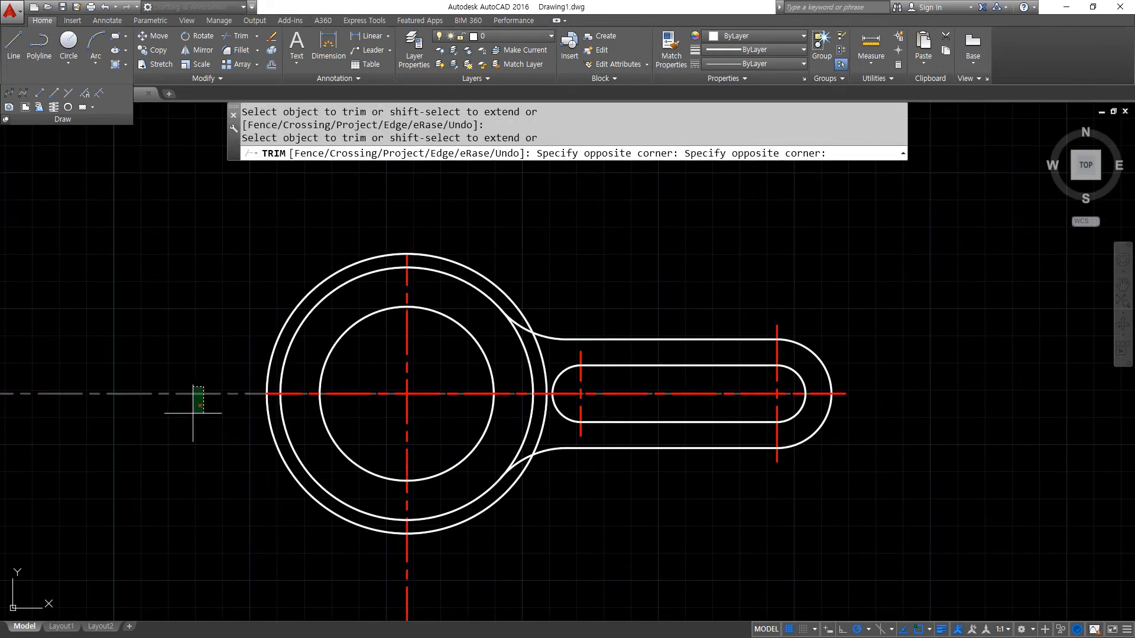
click(163, 442)
key(Return)
- Erase the helper circle offset around the hub
click(444, 530)
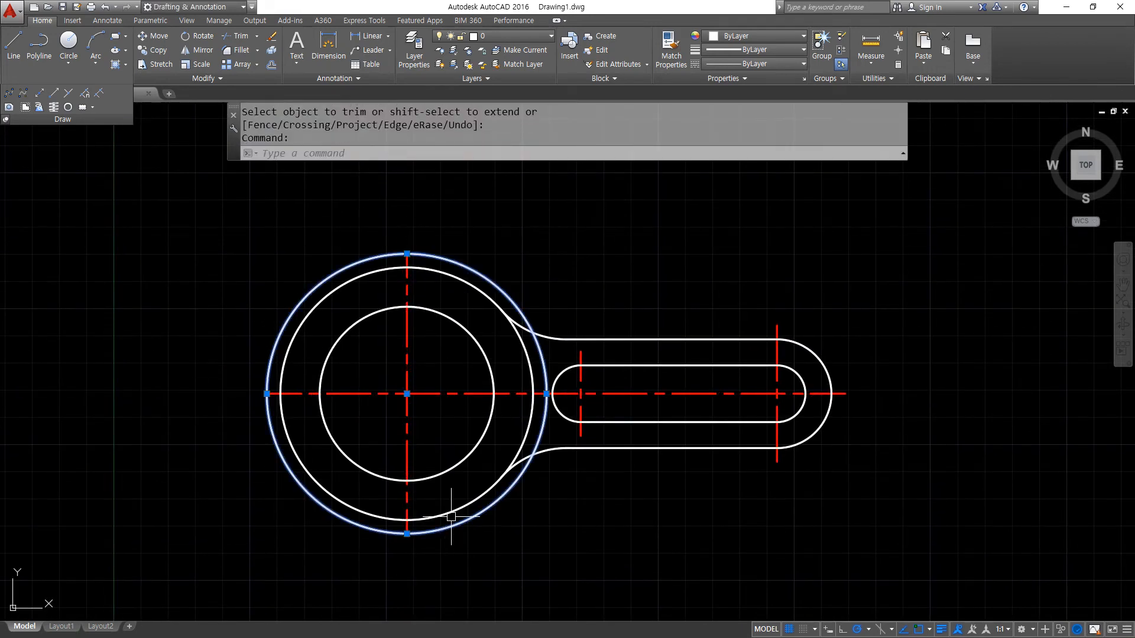
text(e)
key(Return)
- Draw a construction line at an angle of 51 degrees through the hub's center
text(xl)
key(Return)
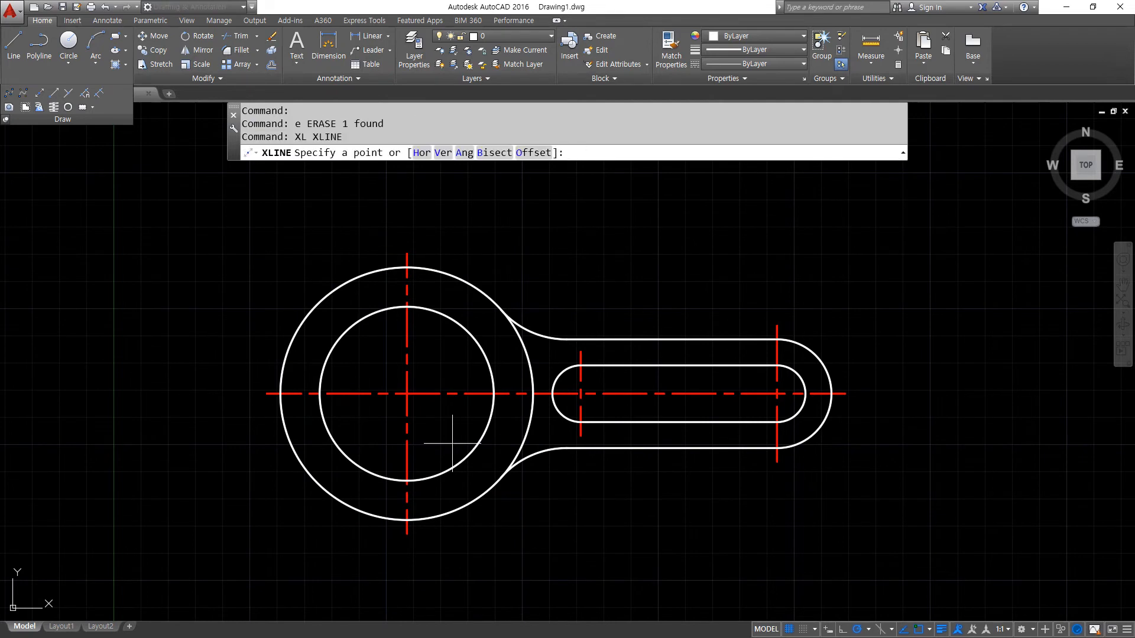
text(a)
key(Return)
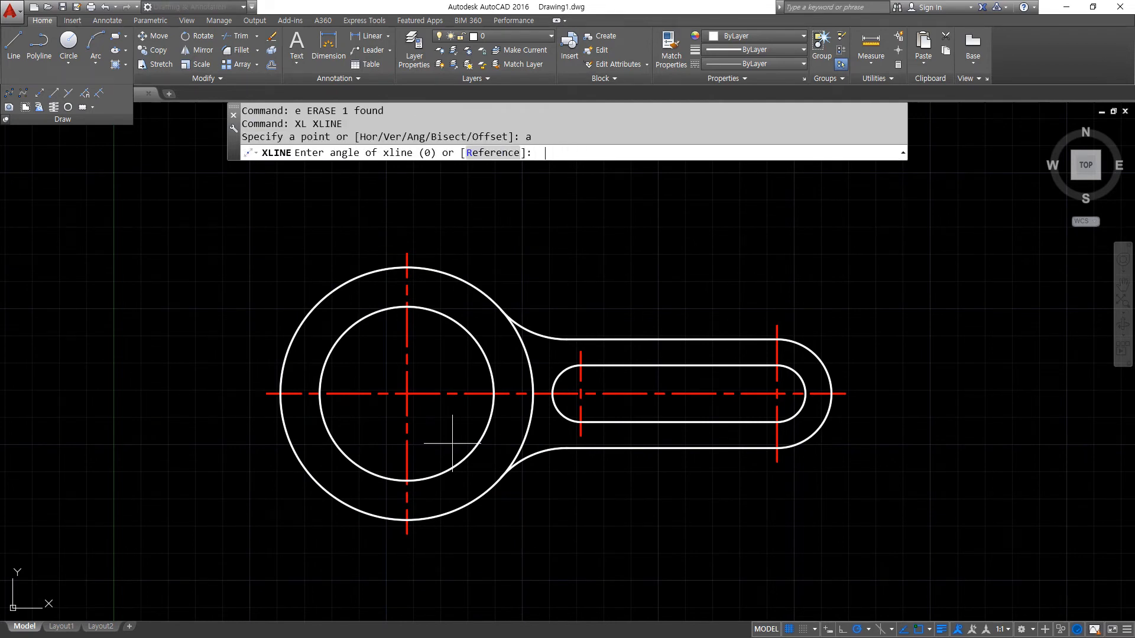
text(51)
key(Return)
scroll(392, 429, up, 2)
click(415, 375)
key(Return)
- Draw a second construction line at an angle of 100 degrees through the hub's center
key(Return)
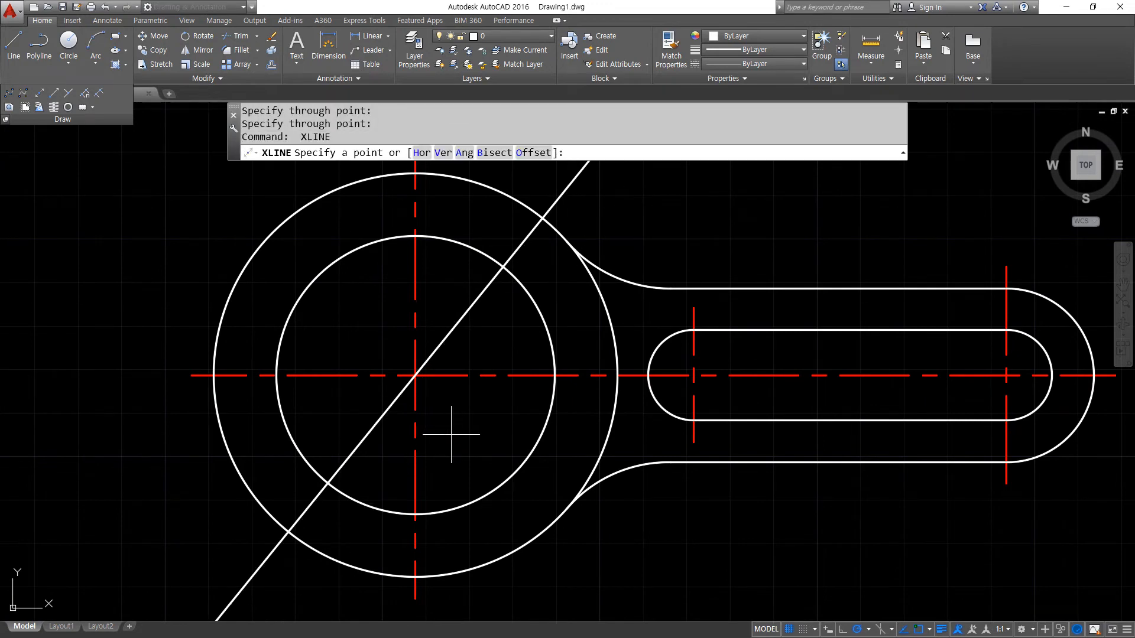
text(a)
key(Return)
text(100)
key(Return)
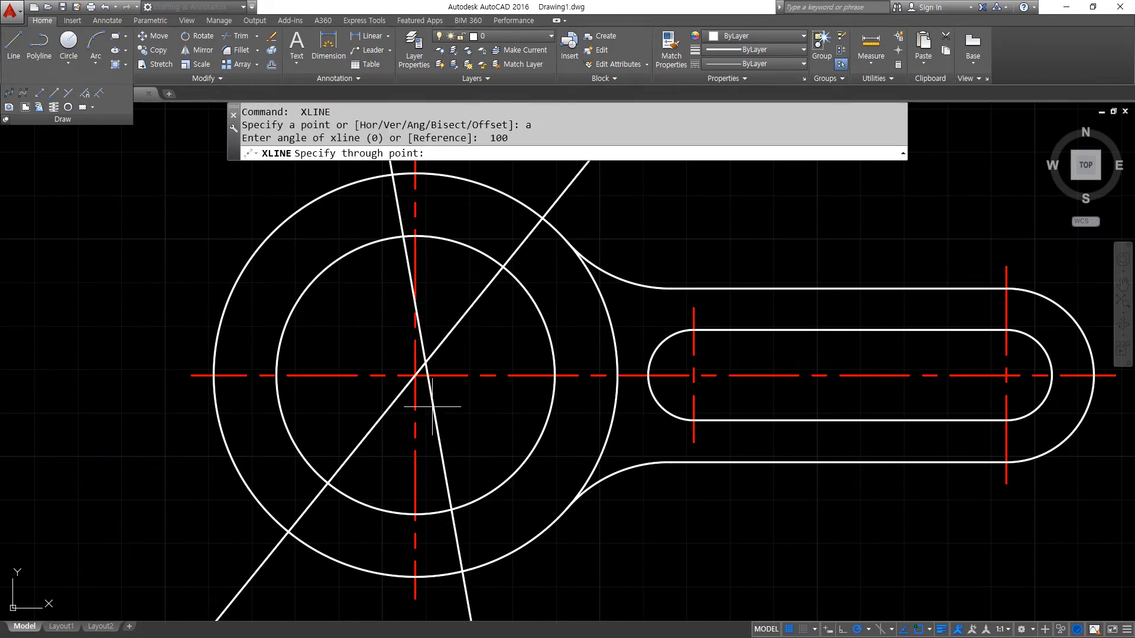
click(416, 376)
key(Return)
- Match the two angled construction lines to the red centerline properties
text(ma)
key(Return)
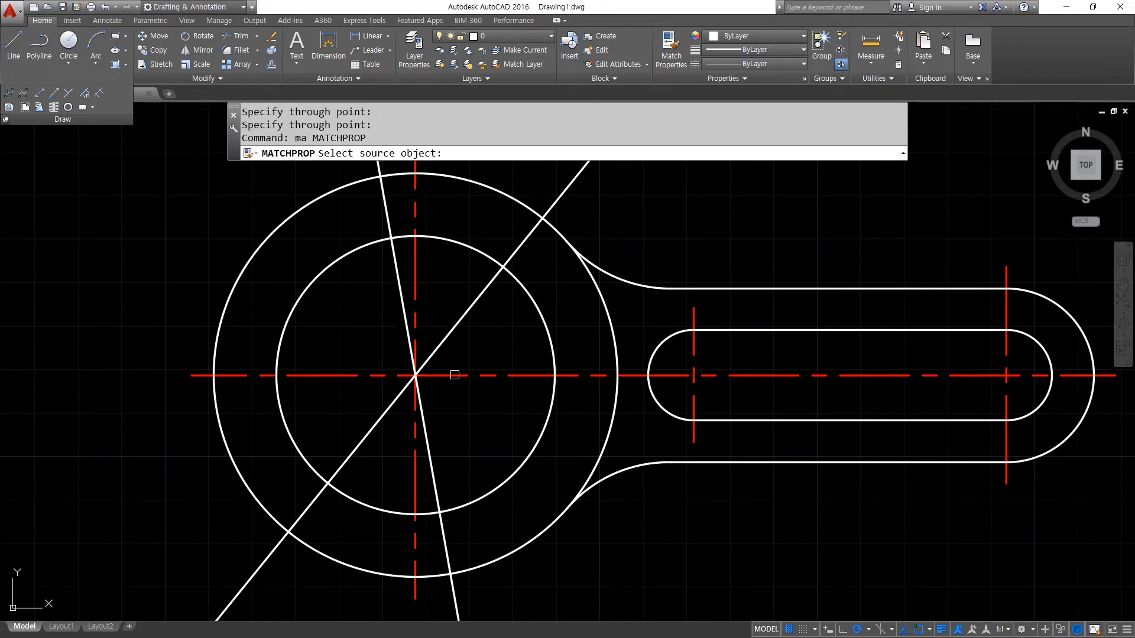
click(434, 376)
click(451, 334)
click(407, 315)
key(Return)
- Try trimming the angled centerlines below the hub's center and undo the trim
text(tr)
key(Return)
key(Return)
click(427, 422)
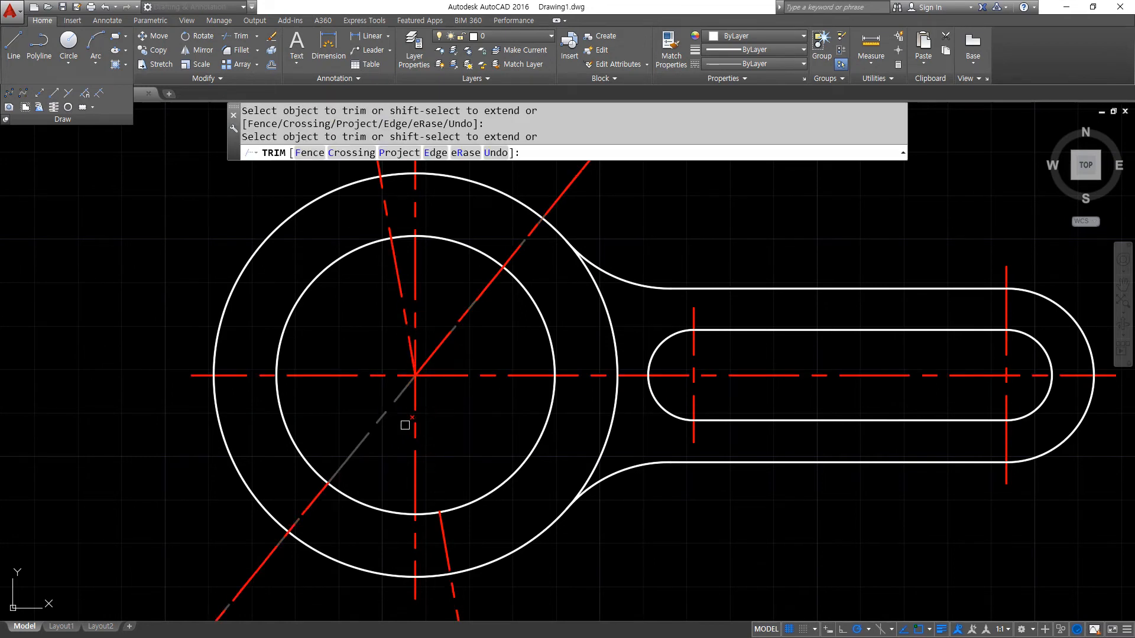
key(Escape)
key(ctrl+z)
text(f)
key(Return)
click(437, 355)
click(451, 367)
key(Escape)
- Try a radius 0 fillet between the upper parts of the two angled centerlines and undo it
text(f)
key(Return)
text(r)
key(Return)
text(0)
key(Return)
click(441, 347)
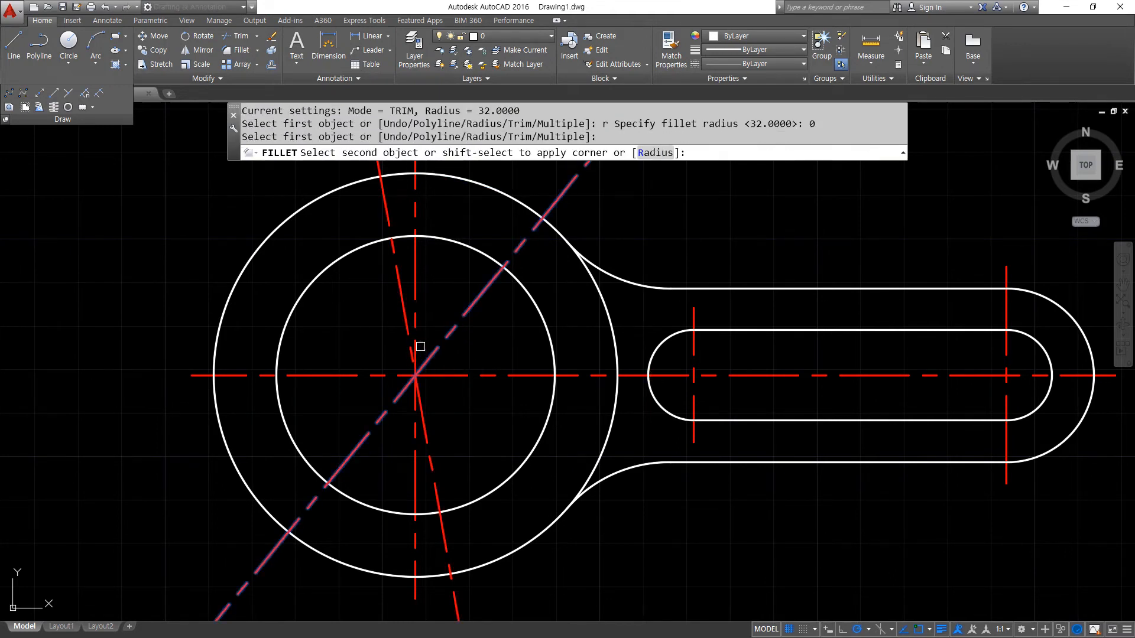
click(405, 326)
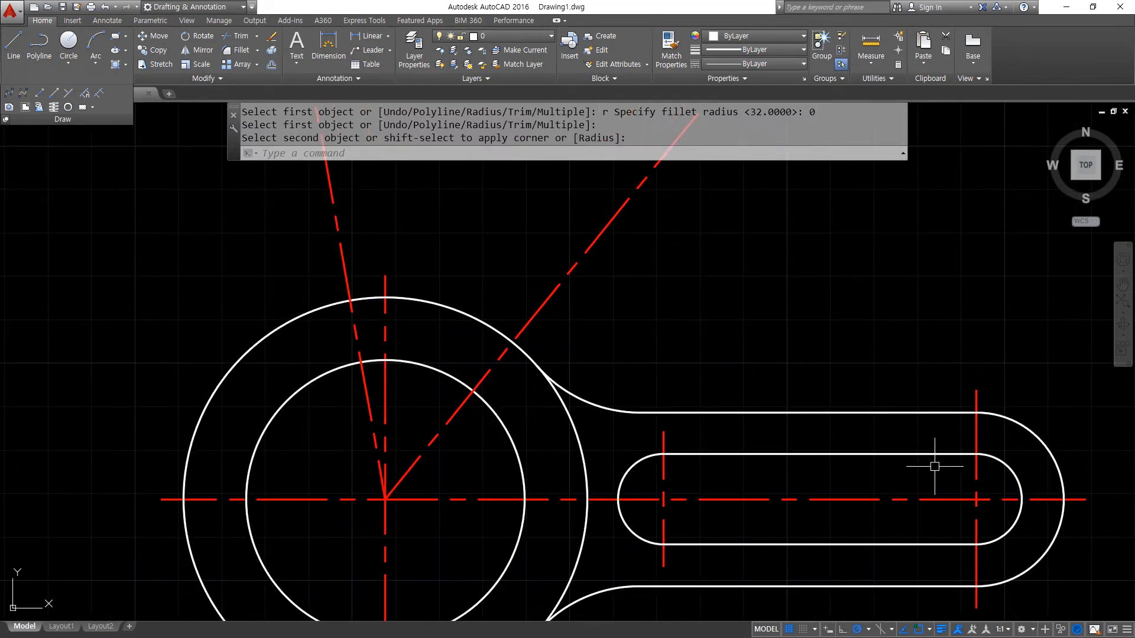
key(ctrl+z)
key(ctrl+z)
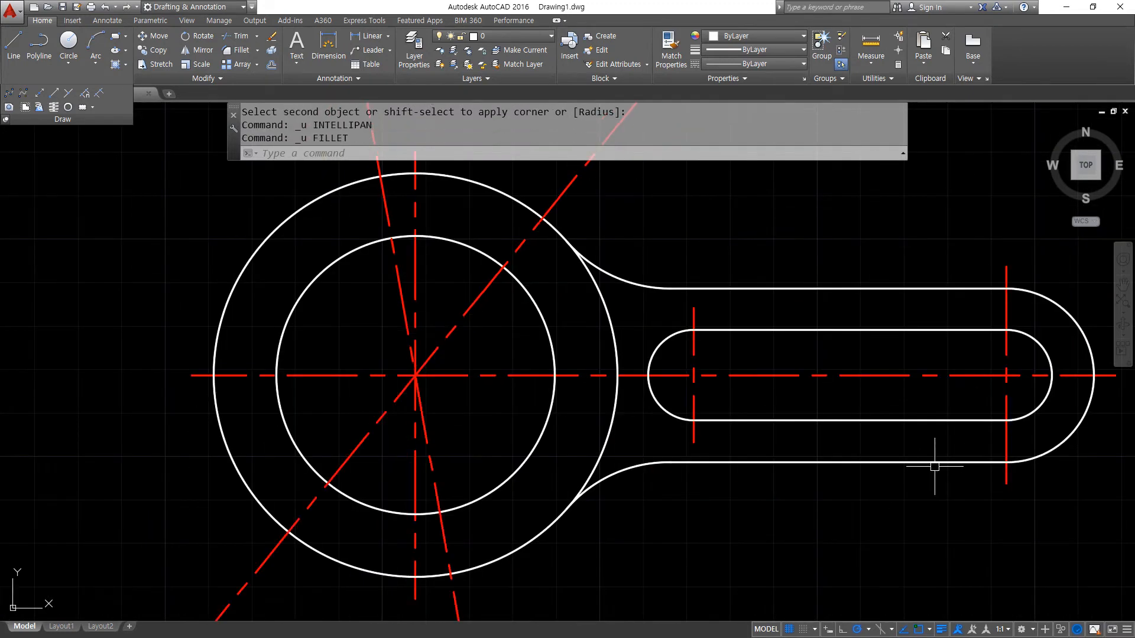
- Fillet the two angled centerlines with radius 0, keeping their parts above the hub's center
text(F)
key(Return)
text(r)
key(Return)
text(0)
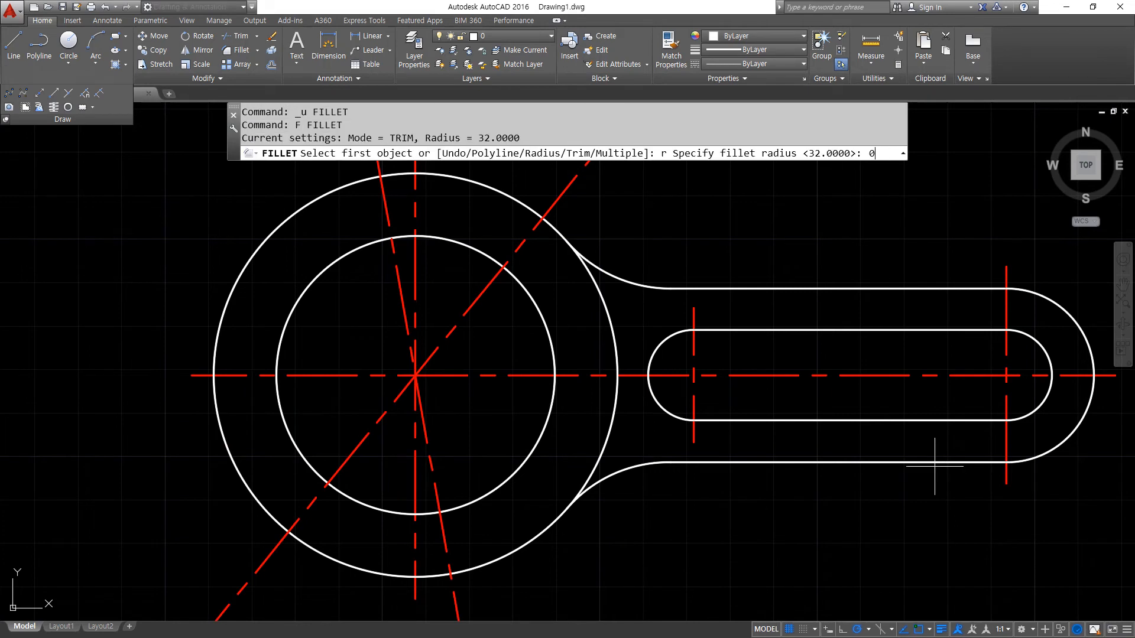
key(Return)
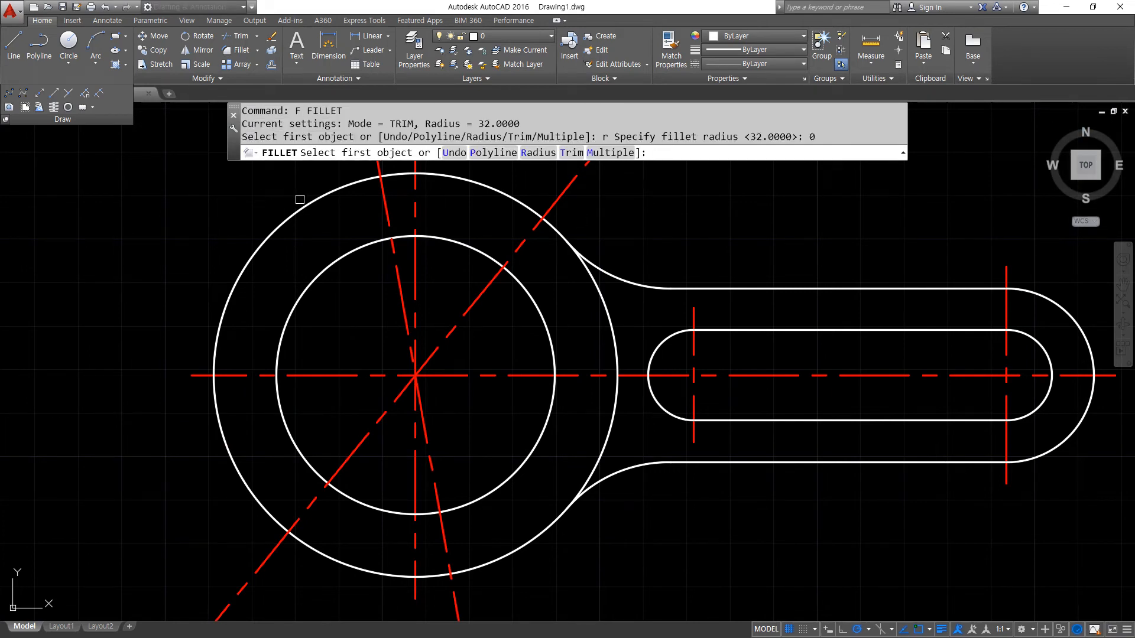
click(389, 211)
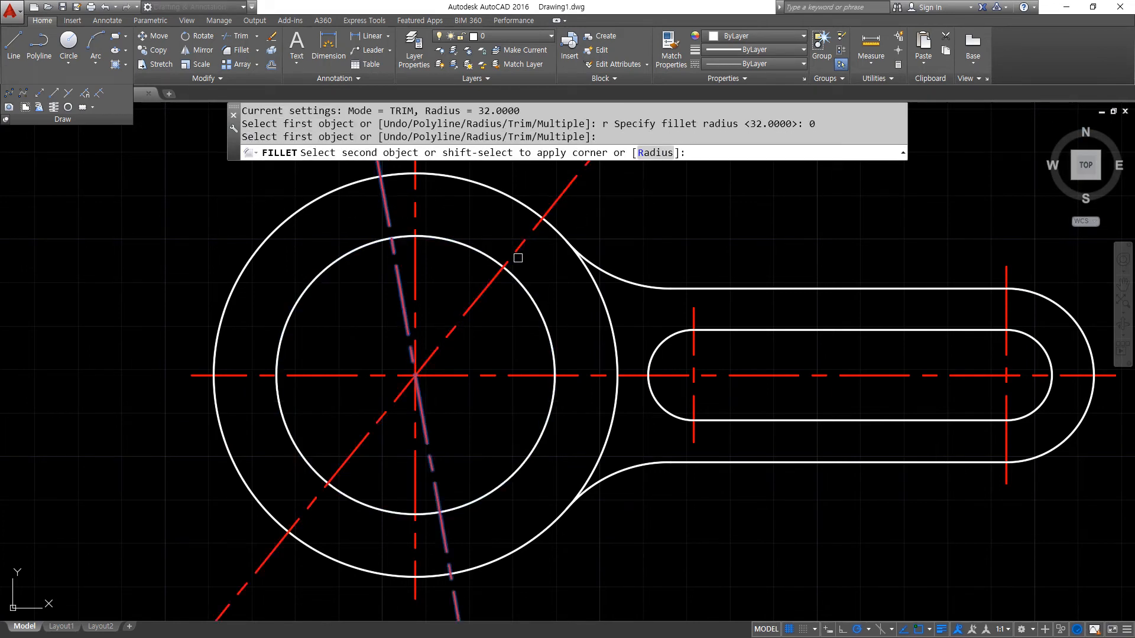
click(519, 247)
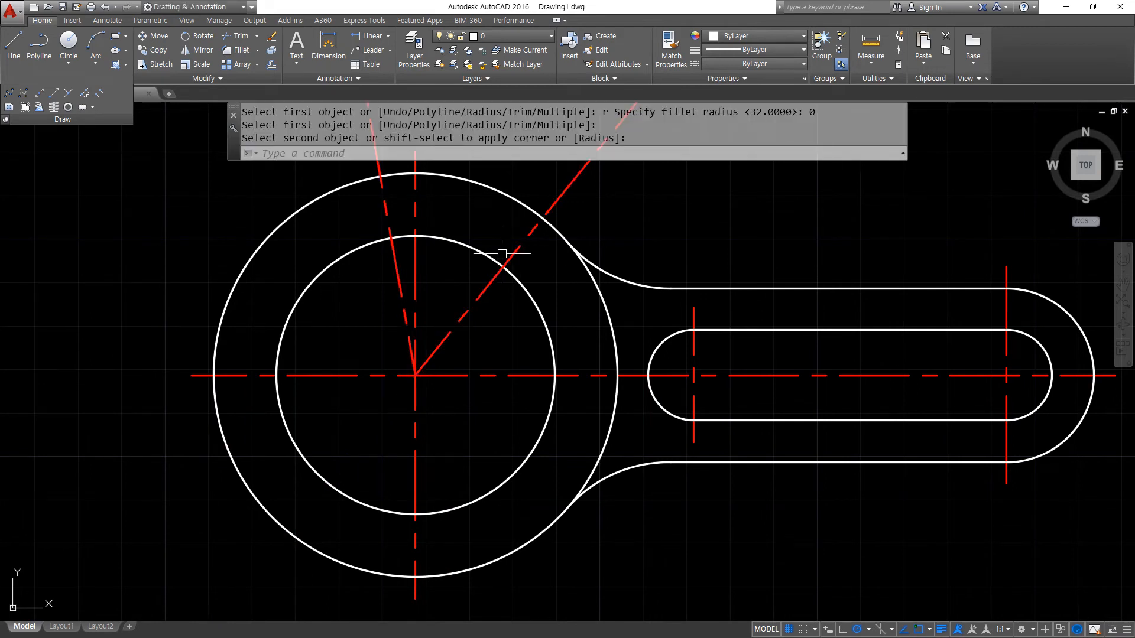
- Draw a circle of radius 80 centered on the hub
scroll(322, 349, up, 2)
text(c)
key(Return)
click(452, 545)
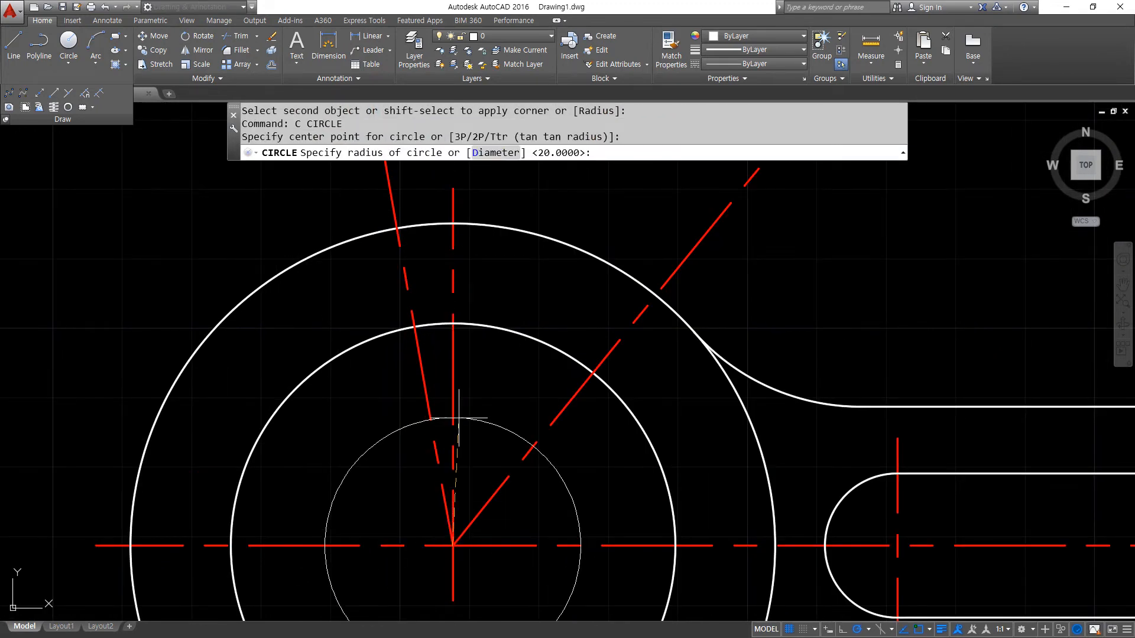
text(80)
key(Return)
- Match the radius 80 circle to the properties of the angled centerline
scroll(467, 409, down, 2)
text(ma)
key(Return)
click(666, 236)
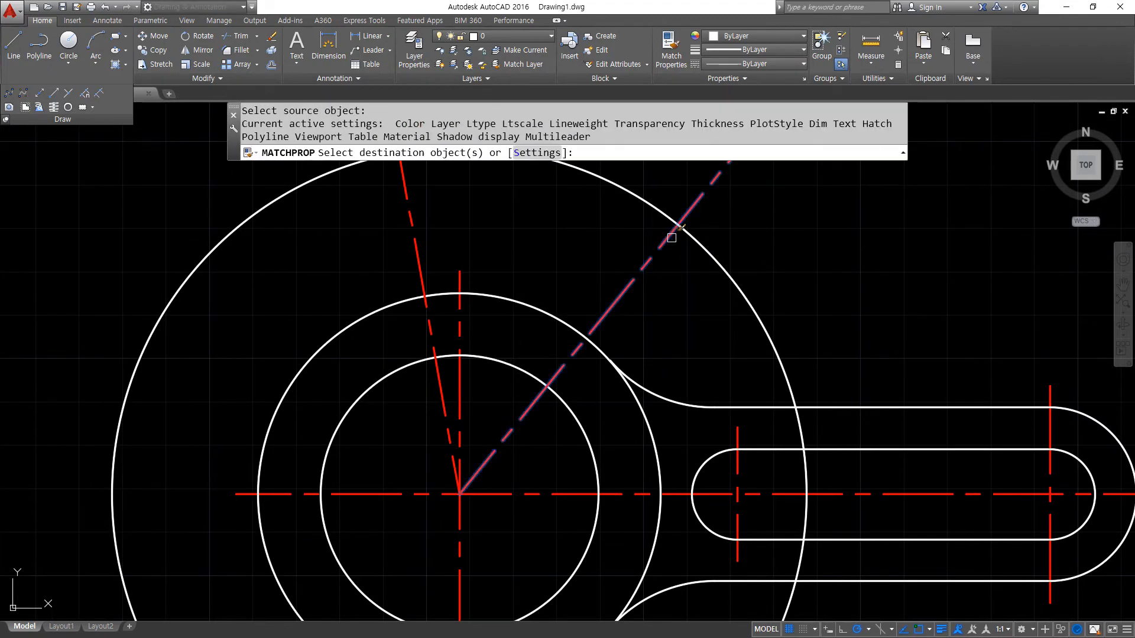
click(688, 239)
key(Return)
- Draw circles of radius 7.2 where the two angled centerlines cross the radius 80 circle
middle_drag(495, 253, 392, 380)
text(c)
key(Return)
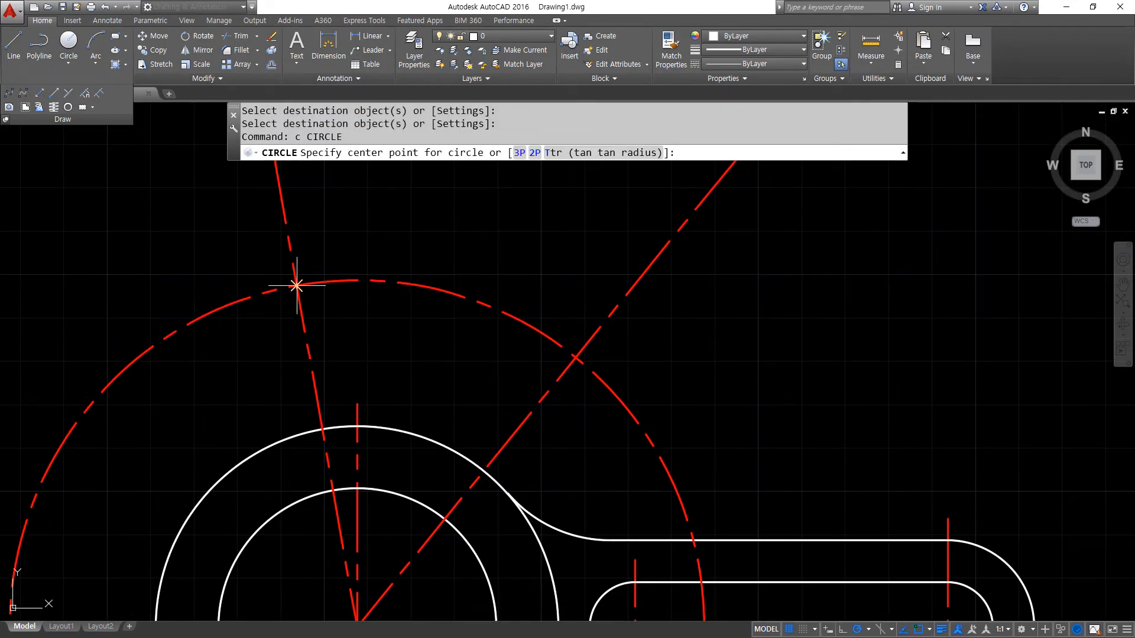
click(296, 285)
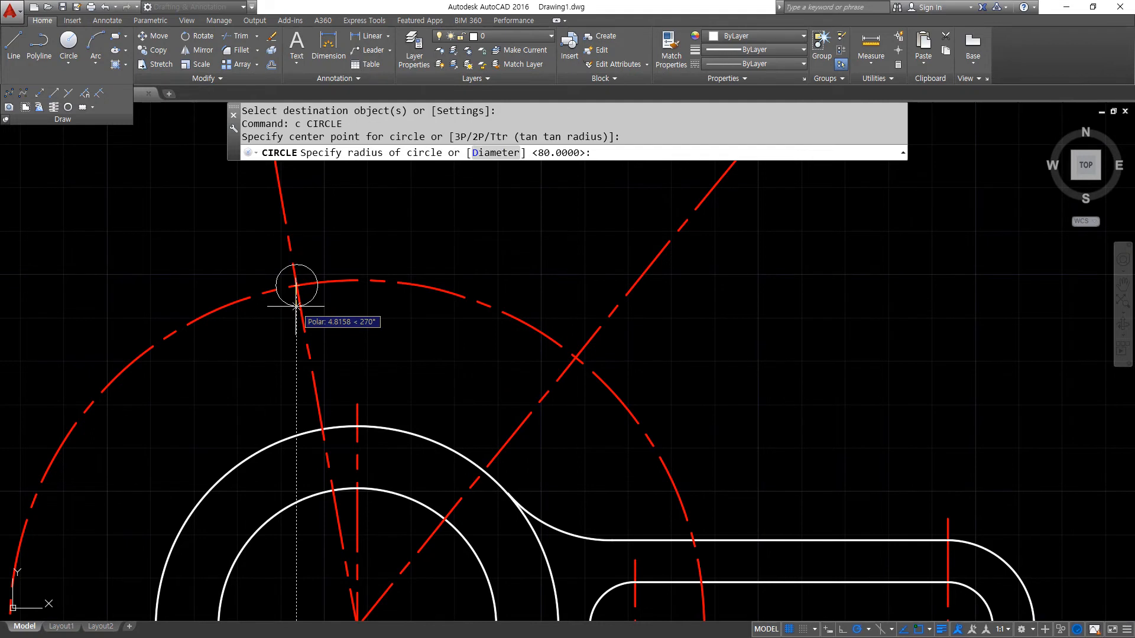
text(7.2)
key(Return)
key(Return)
click(575, 357)
key(Return)
- Draw circles of radius 16 concentric with the two radius 7.2 circles
key(Return)
click(296, 285)
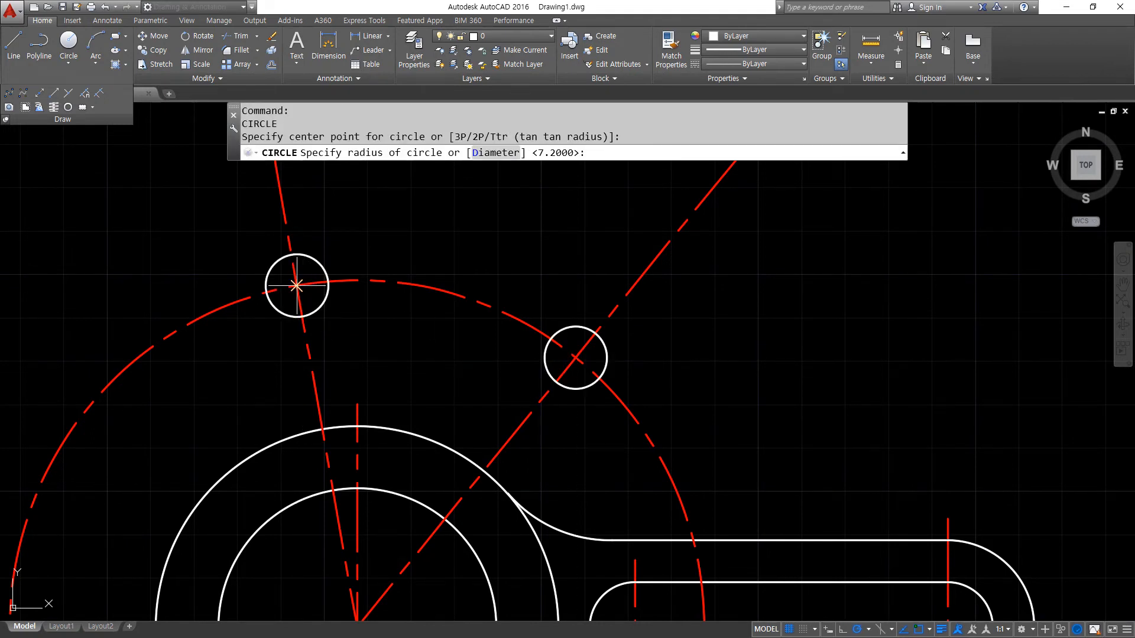
text(16)
key(Return)
key(Return)
click(575, 358)
key(Return)
- Offset the radius 80 centerline circle outward and inward by 7.2
text(o)
key(Return)
text(7.2)
key(Return)
click(477, 300)
click(468, 303)
click(468, 303)
click(437, 335)
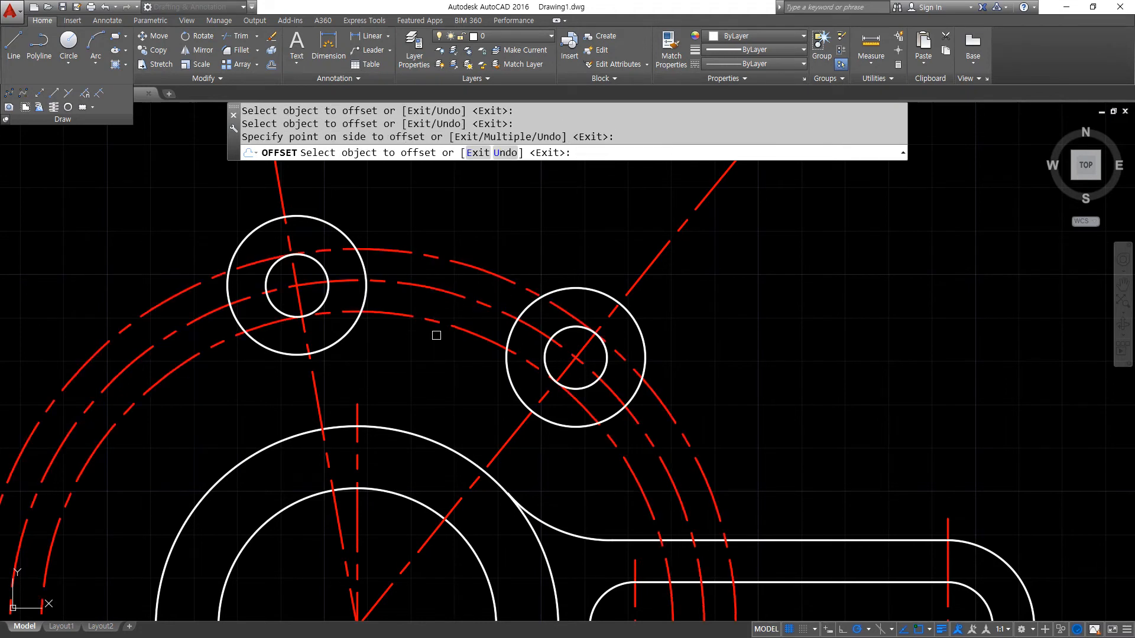
key(Return)
- Offset the radius 80 centerline circle outward and inward by 16, tangent to the larger end circles
key(Return)
text(1)
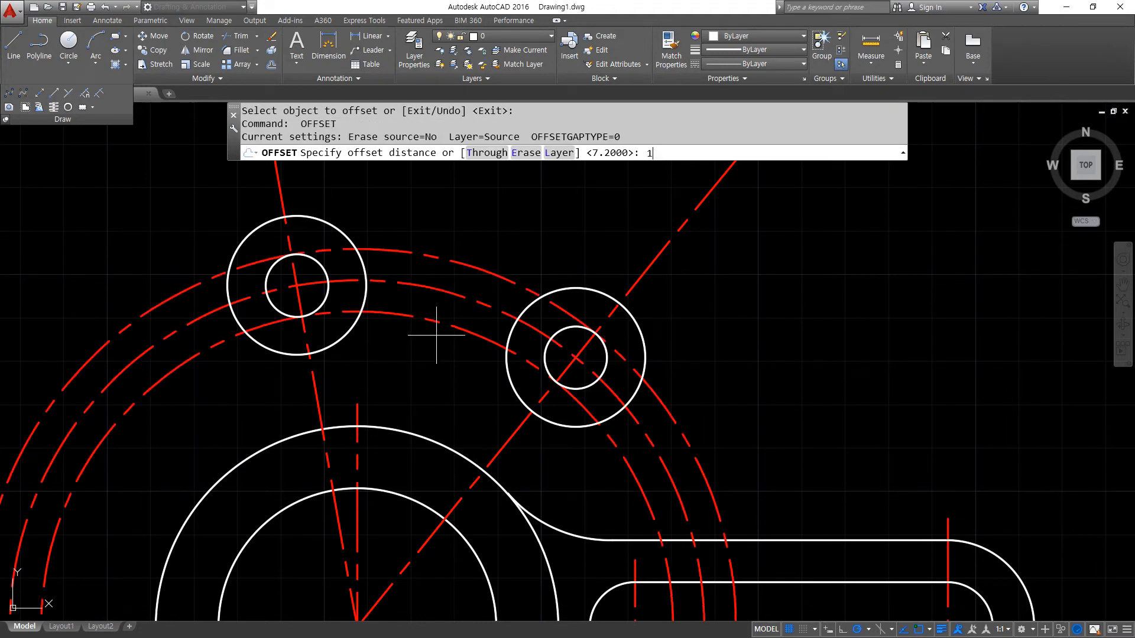
text(0)
key(Return)
click(453, 298)
click(493, 236)
click(438, 291)
click(420, 340)
key(Return)
- Match the four offset circles to the white outline properties of the larger end circle
text(ma)
key(Return)
click(355, 325)
click(421, 353)
click(428, 314)
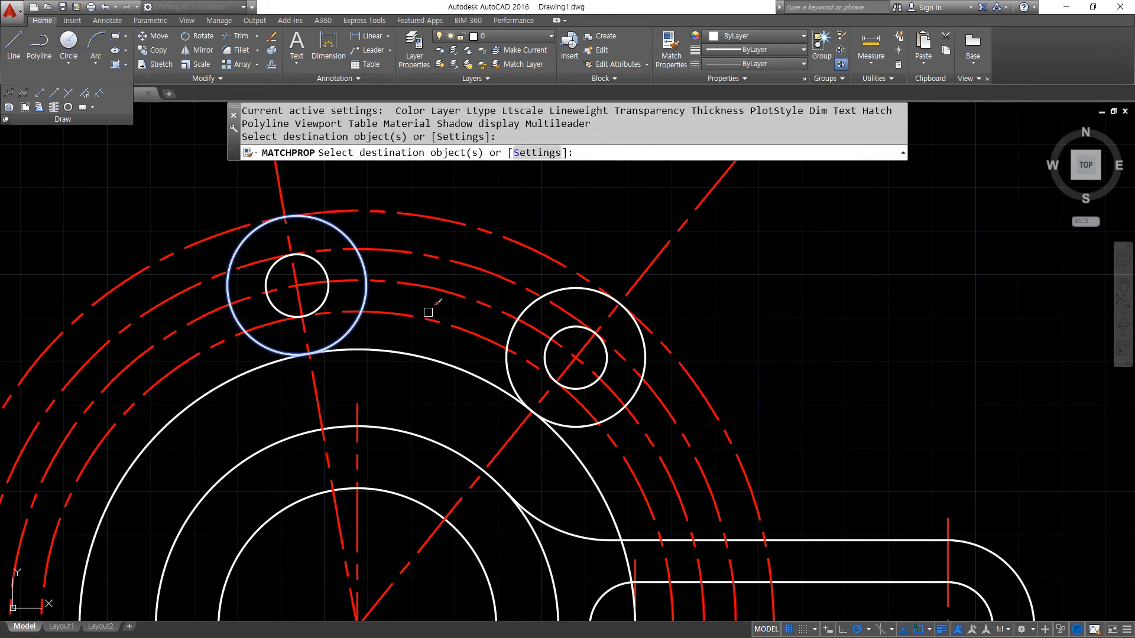
click(428, 314)
click(461, 257)
click(484, 230)
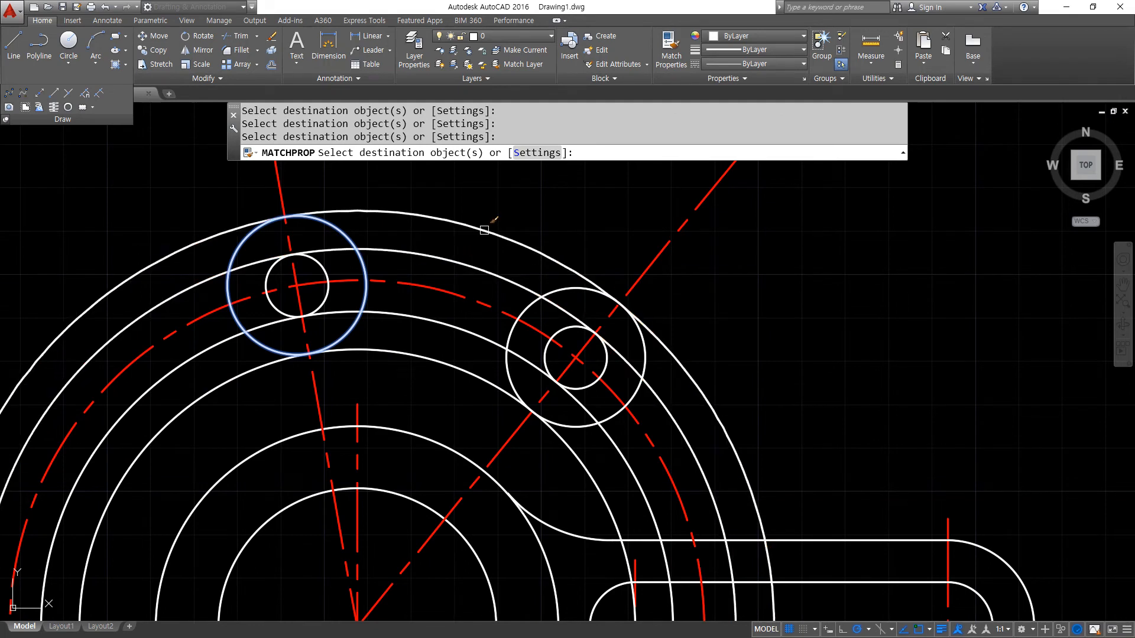
key(Return)
- Trim away portions of the small and large end circles on the sides facing each other along the curved slot
text(tr)
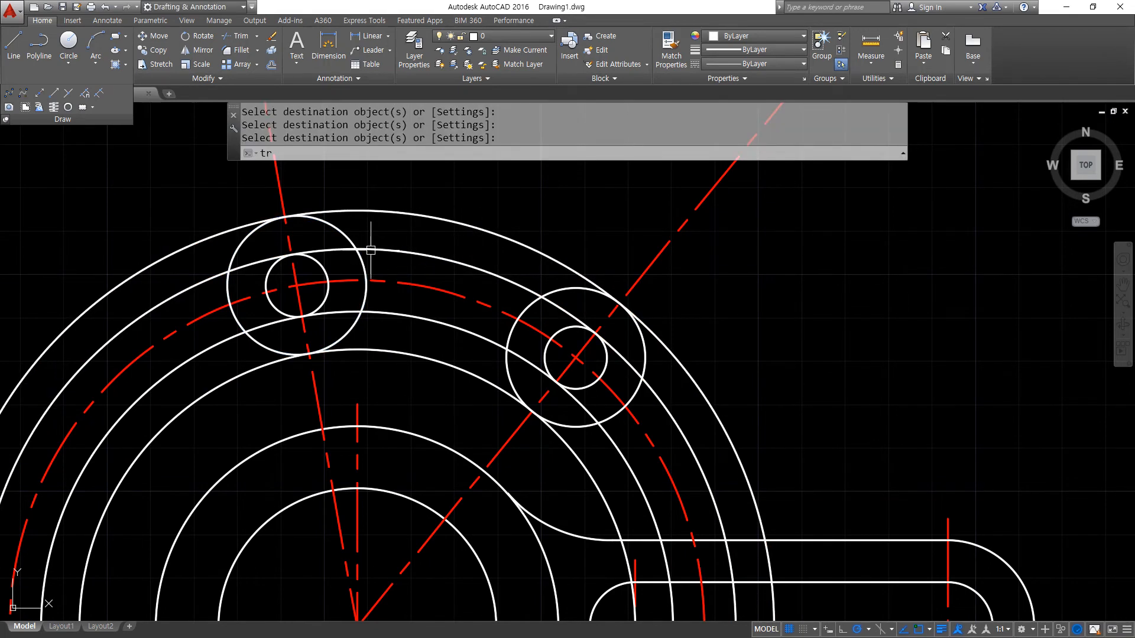
key(Return)
key(Return)
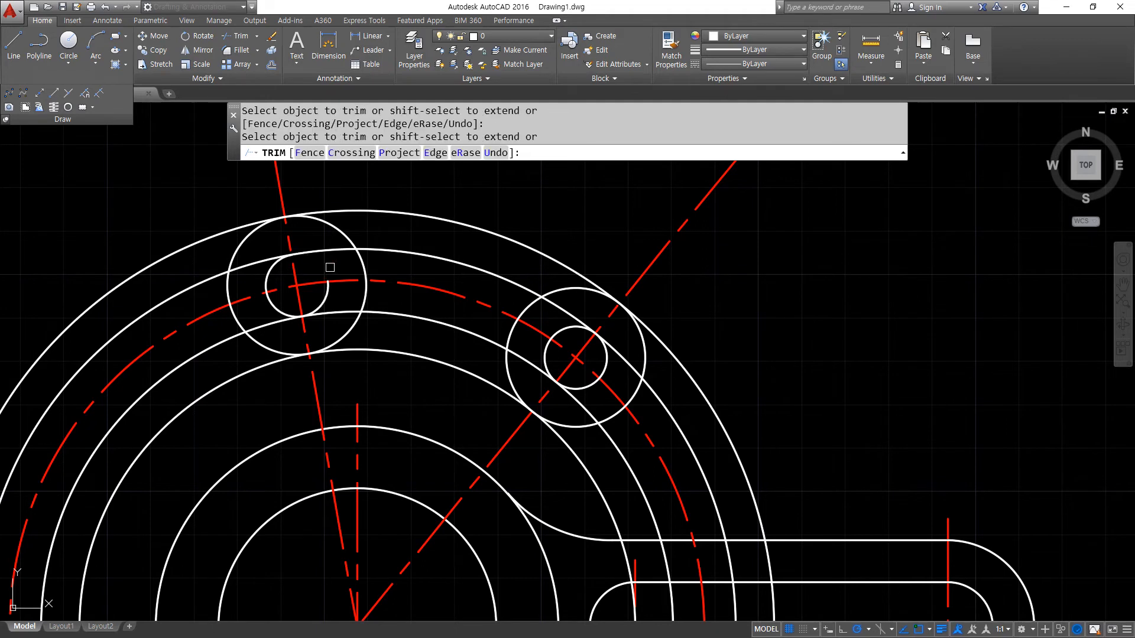
click(362, 260)
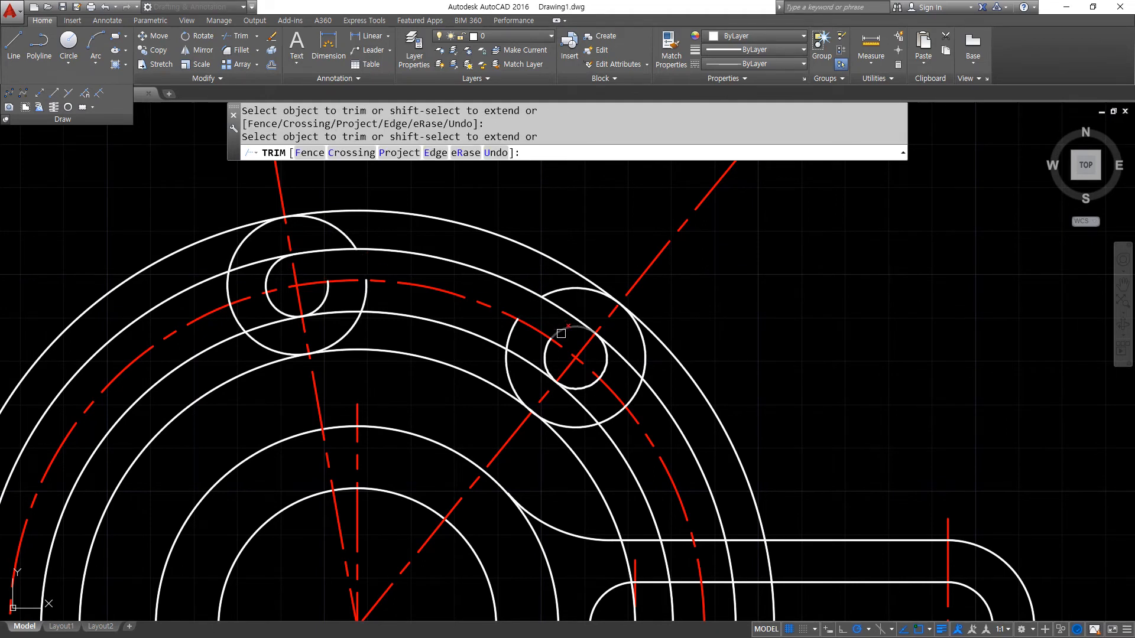
key(Return)
- Try to join the lower end's small circle to the slot's outer arc with a radius 0 fillet
text(f)
key(Return)
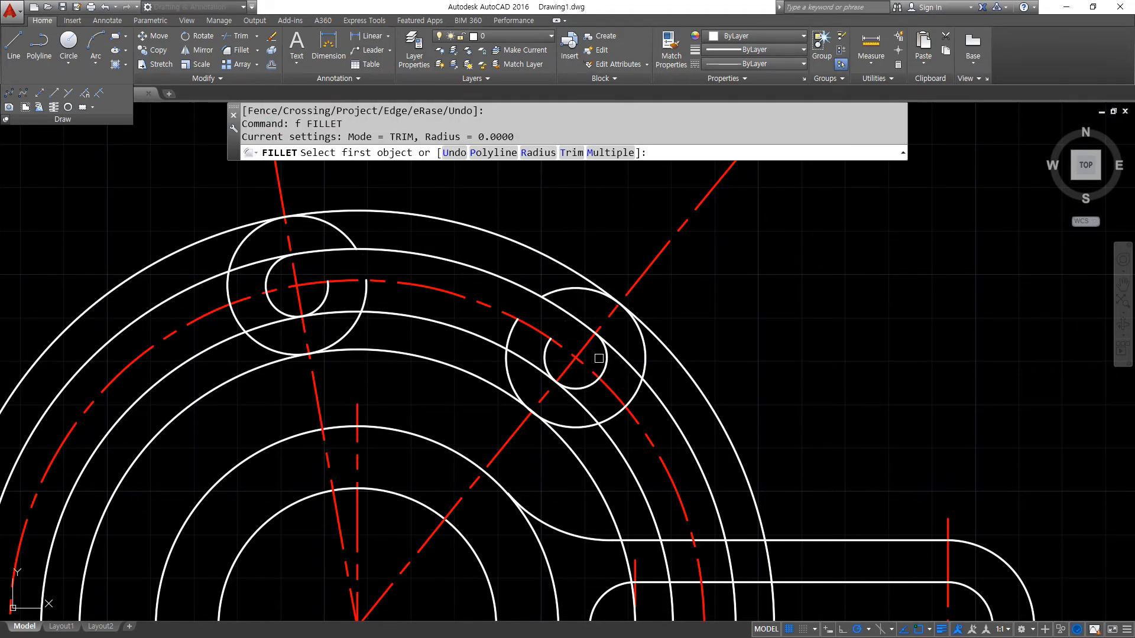
click(609, 355)
click(567, 308)
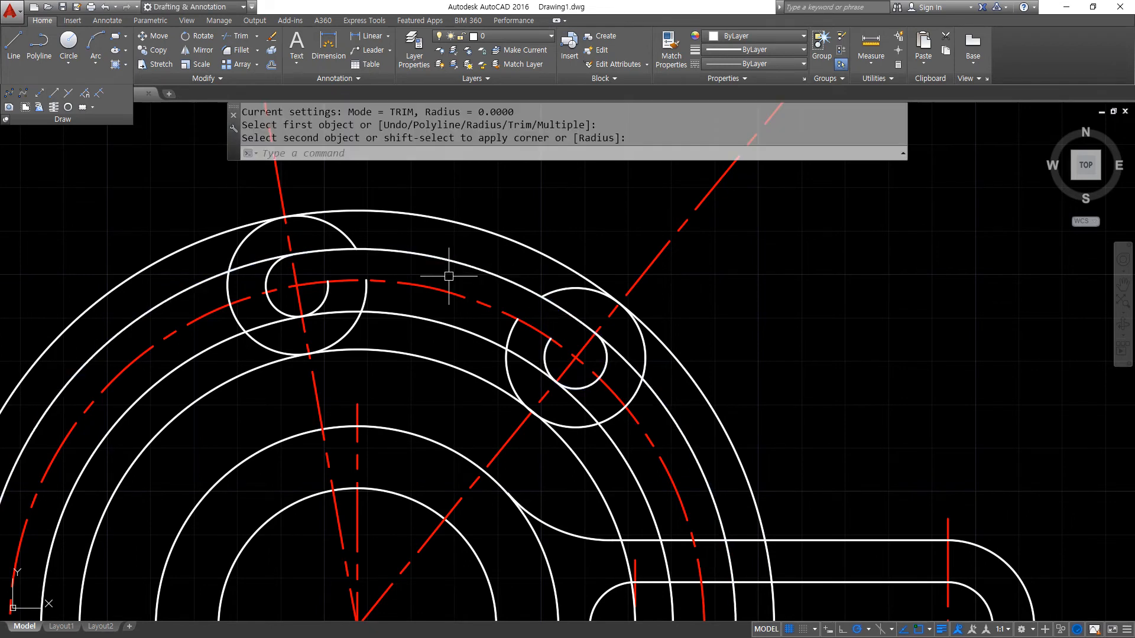
key(Return)
key(Escape)
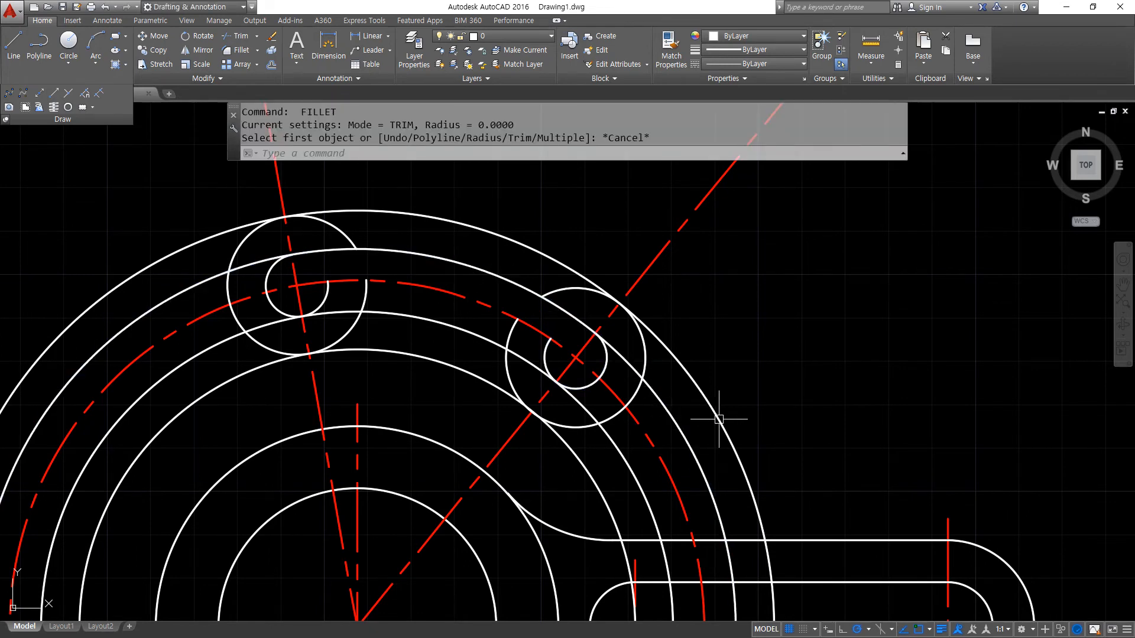
- Trim the four offset circles beyond the upper-left end circles of the curved slot
text(tr)
key(Return)
key(Return)
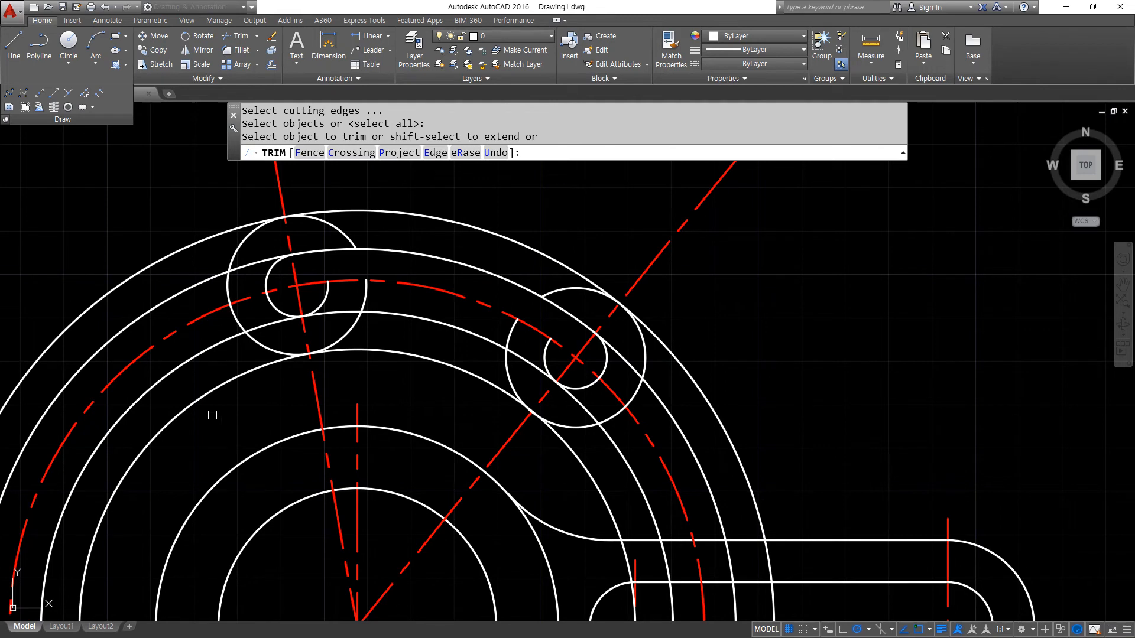
click(150, 442)
click(106, 369)
click(101, 362)
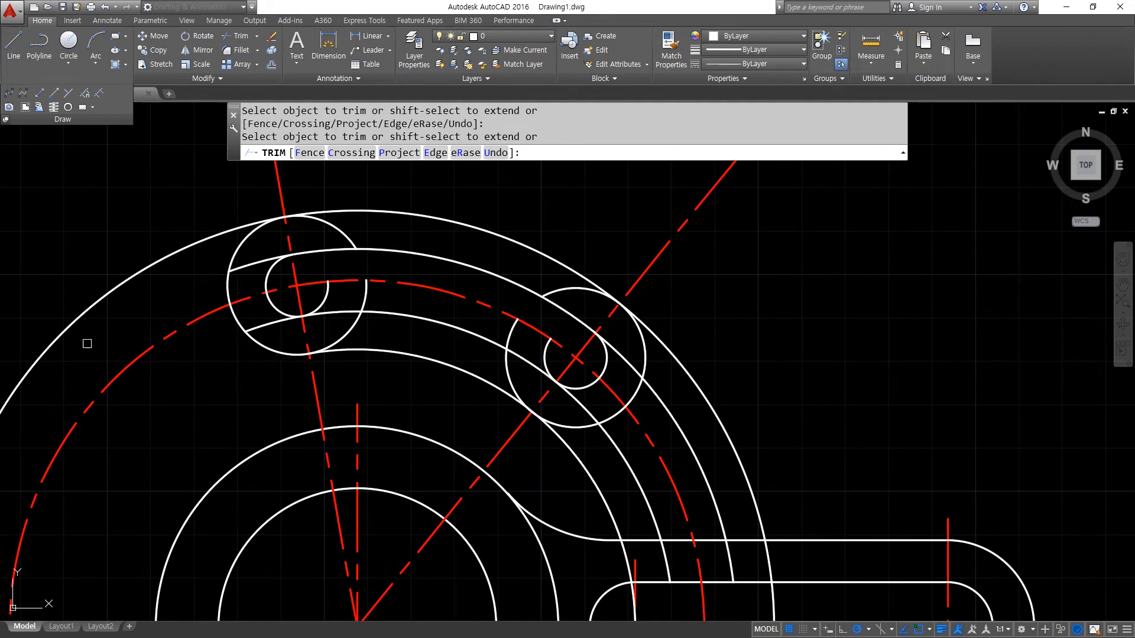
click(77, 324)
key(Return)
- Join the curved slot's outermost arc to the large end circles at both ends with radius 0 fillets
text(f)
key(Return)
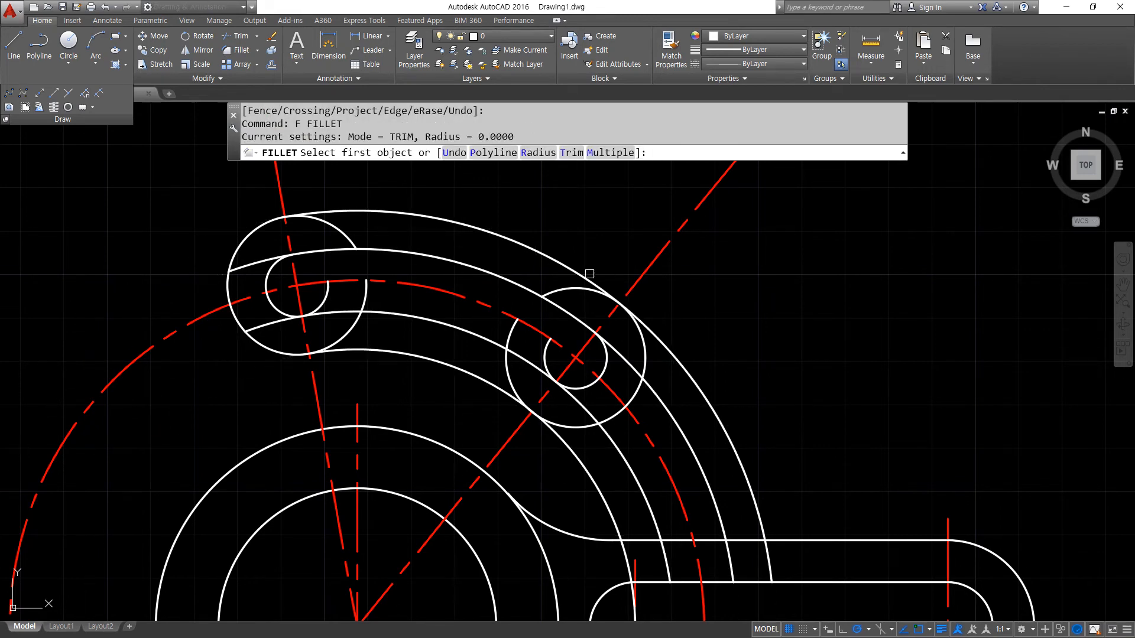
click(577, 276)
click(637, 338)
key(Return)
click(337, 215)
click(253, 228)
- Join the upper-left small end circle to both inner slot arcs with radius 0 fillets
key(Return)
click(286, 265)
click(272, 303)
key(Return)
click(337, 314)
click(272, 336)
- Join the innermost offset arc nearest the hub to both large end circles with radius 0 fillets
key(Return)
click(257, 344)
click(401, 353)
key(Return)
click(490, 384)
click(582, 422)
- Close the slot's lower-right end by joining its small end arc to both slot arcs with radius 0 fillets
key(Return)
click(597, 379)
click(502, 348)
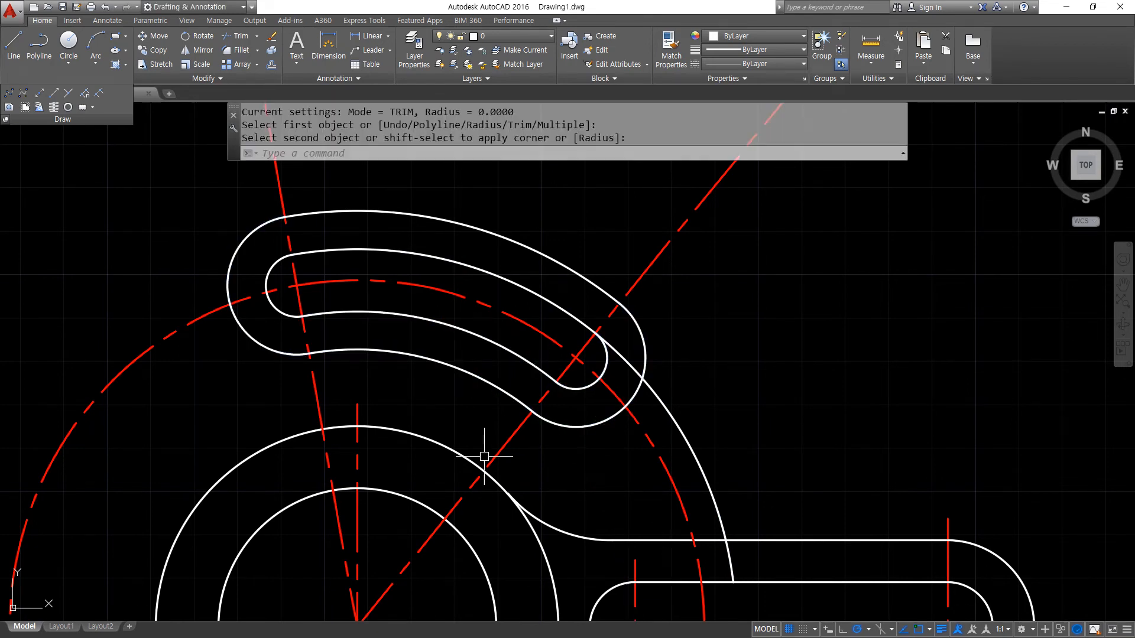
key(Return)
click(608, 359)
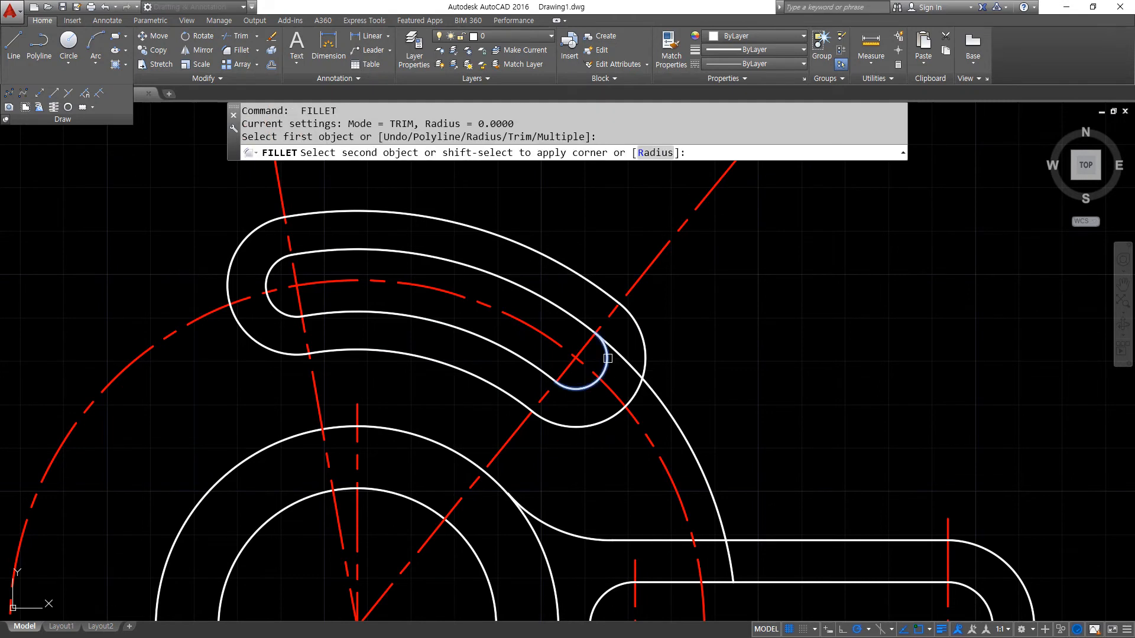
click(552, 300)
- Offset the large end arcs at both ends of the curved slot outward by 5
text(o)
key(Return)
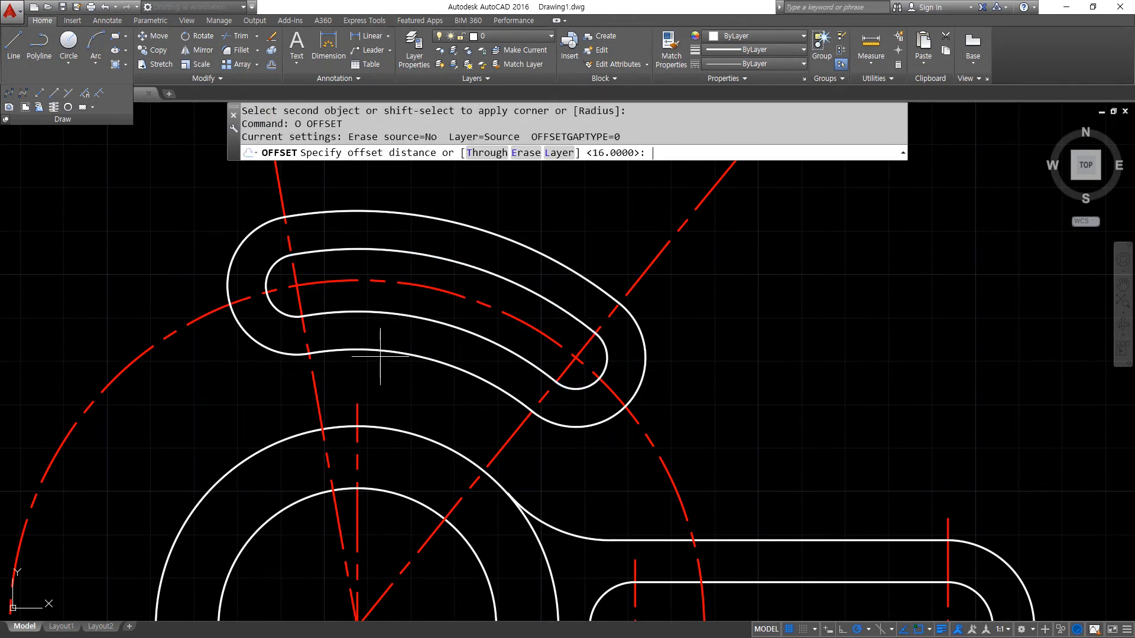
text(5)
key(Return)
click(230, 323)
click(214, 329)
click(600, 423)
click(618, 464)
key(Return)
- Trim both ends of the circular centerline back to the two offset end arcs
text(tr)
key(Return)
click(608, 445)
click(236, 363)
key(Return)
click(185, 324)
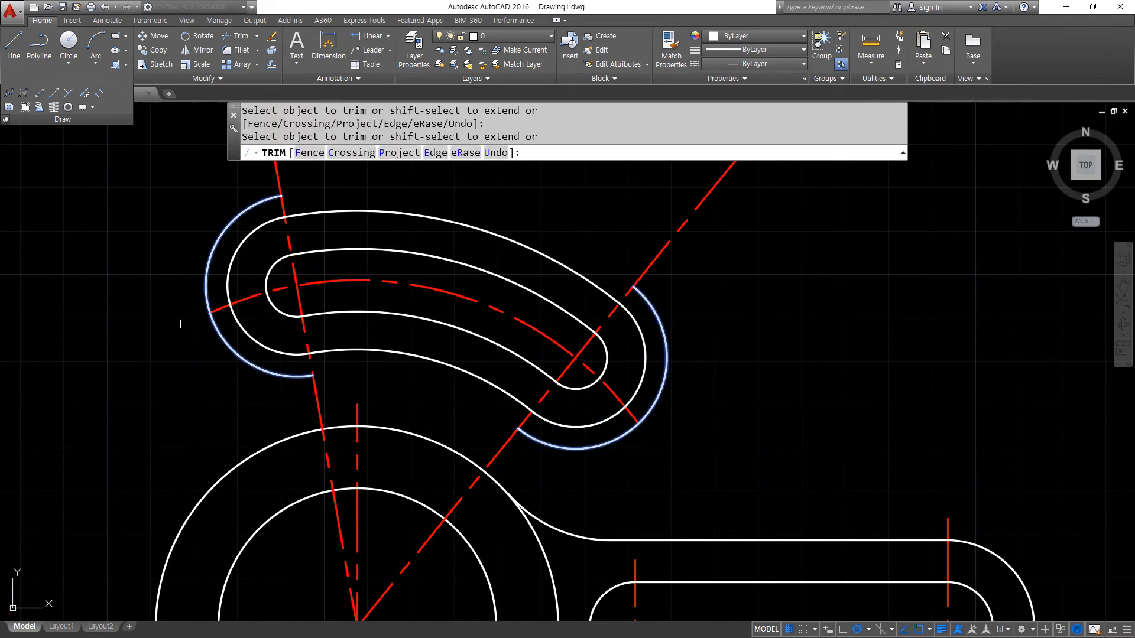
- Trim the two angled radial centerlines beyond the offset end arcs
click(271, 177)
click(689, 207)
click(674, 245)
key(Return)
text(tr)
key(Return)
key(Return)
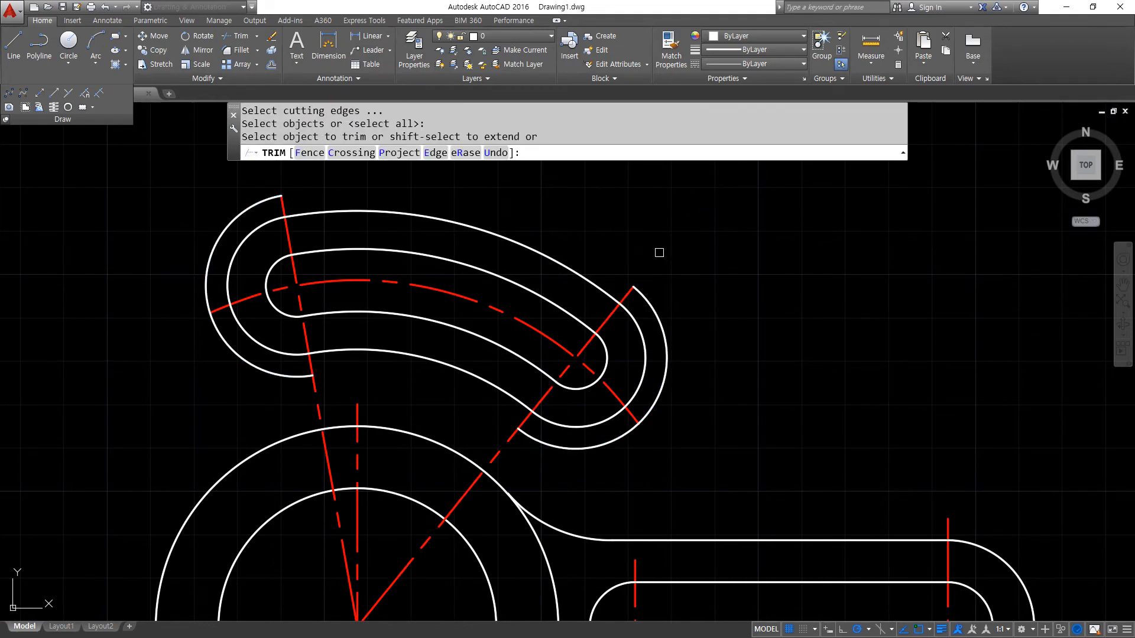
click(659, 251)
key(Return)
- Erase the two offset arcs around the ends of the curved slot
click(652, 325)
click(276, 366)
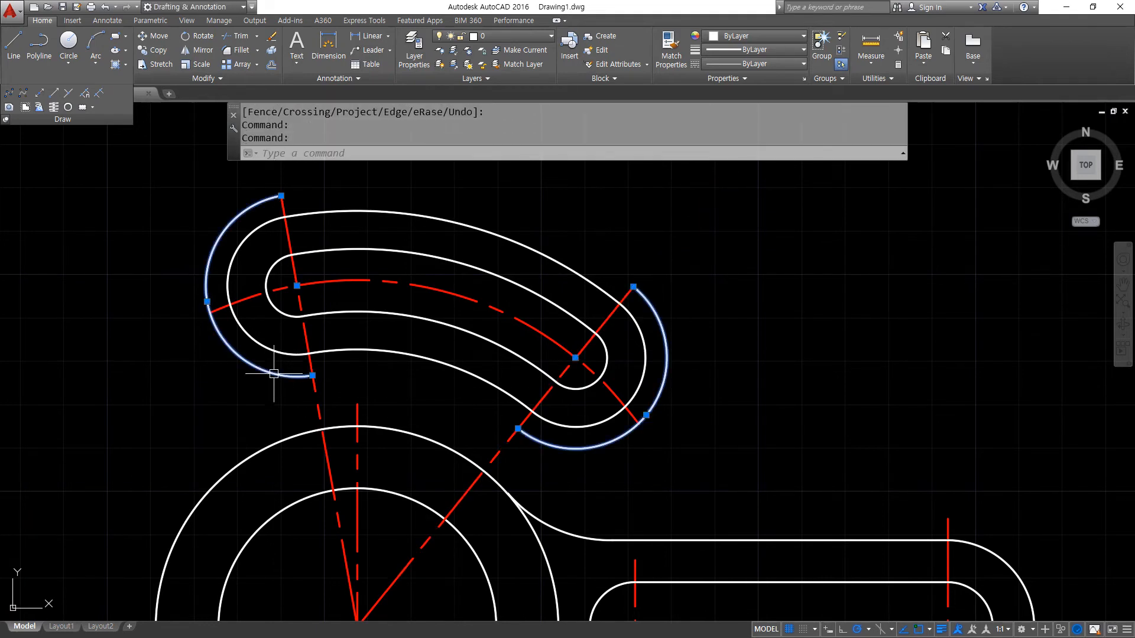
text(e)
key(Return)
- Draw a radius 16 circle tangent to the curved slot's upper-left outer end arc and the hub's outer circle
middle_drag(182, 436, 225, 377)
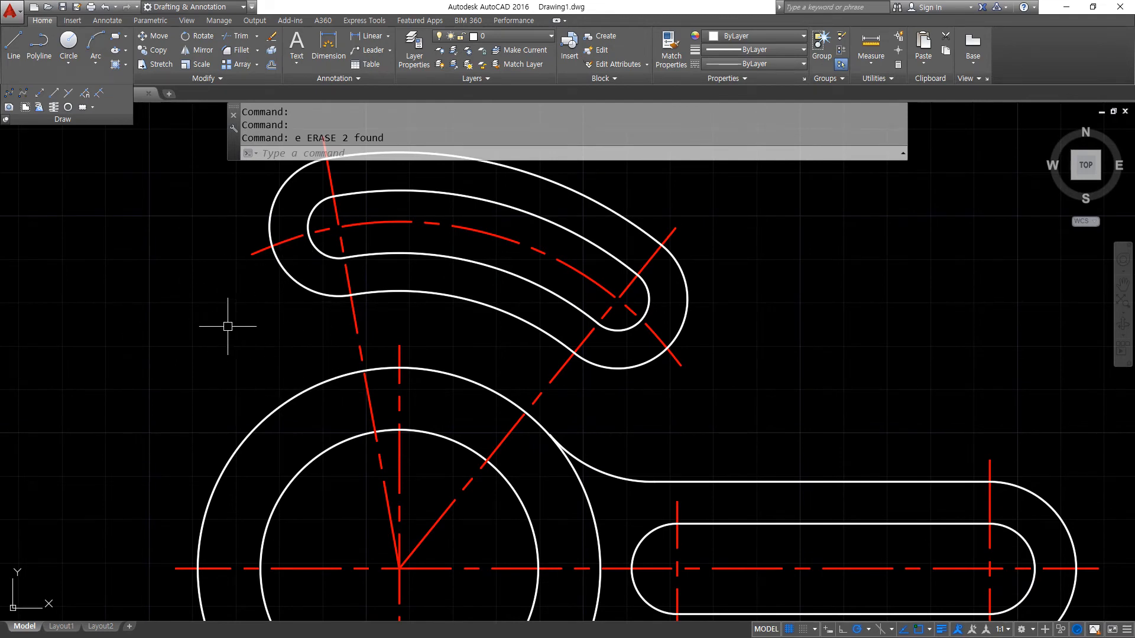
text(c)
key(Return)
text(t)
key(Return)
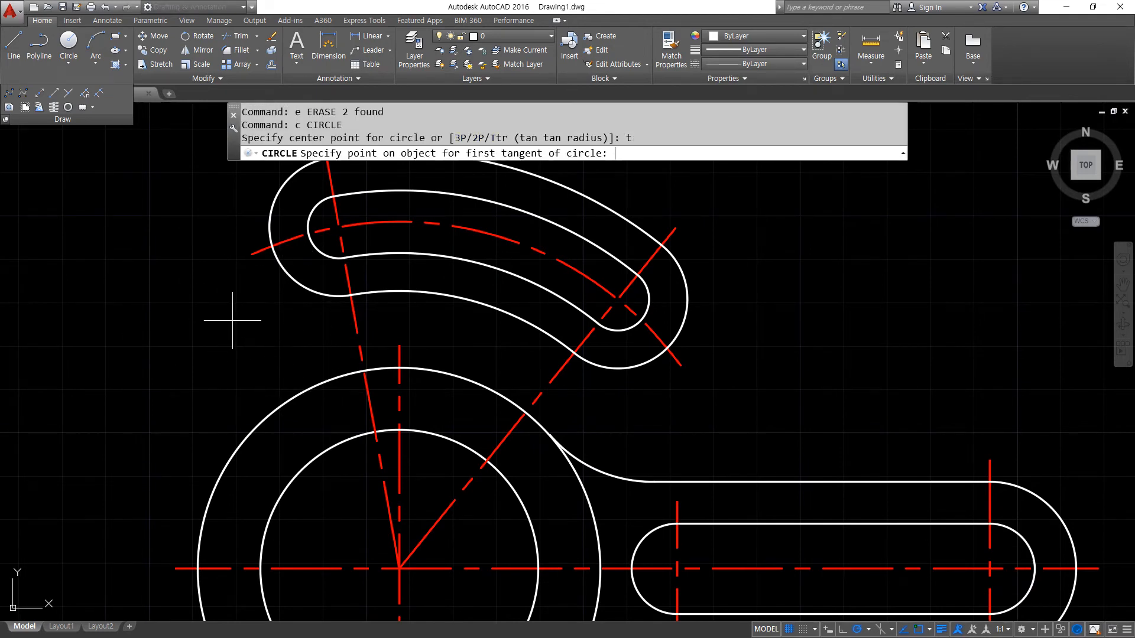
click(291, 273)
click(273, 389)
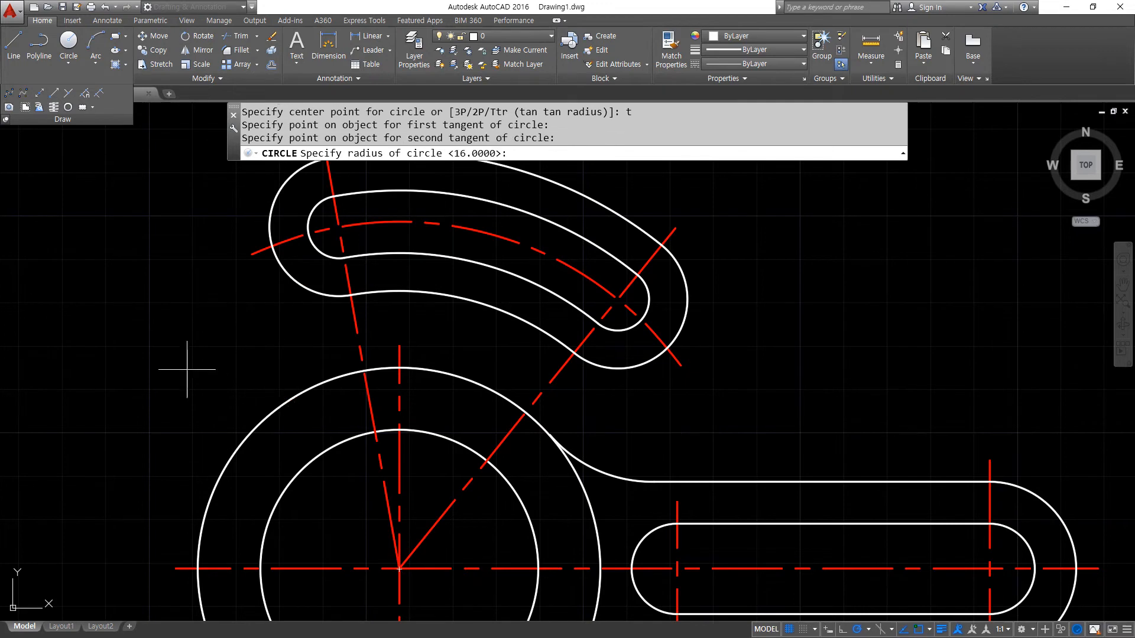
key(Return)
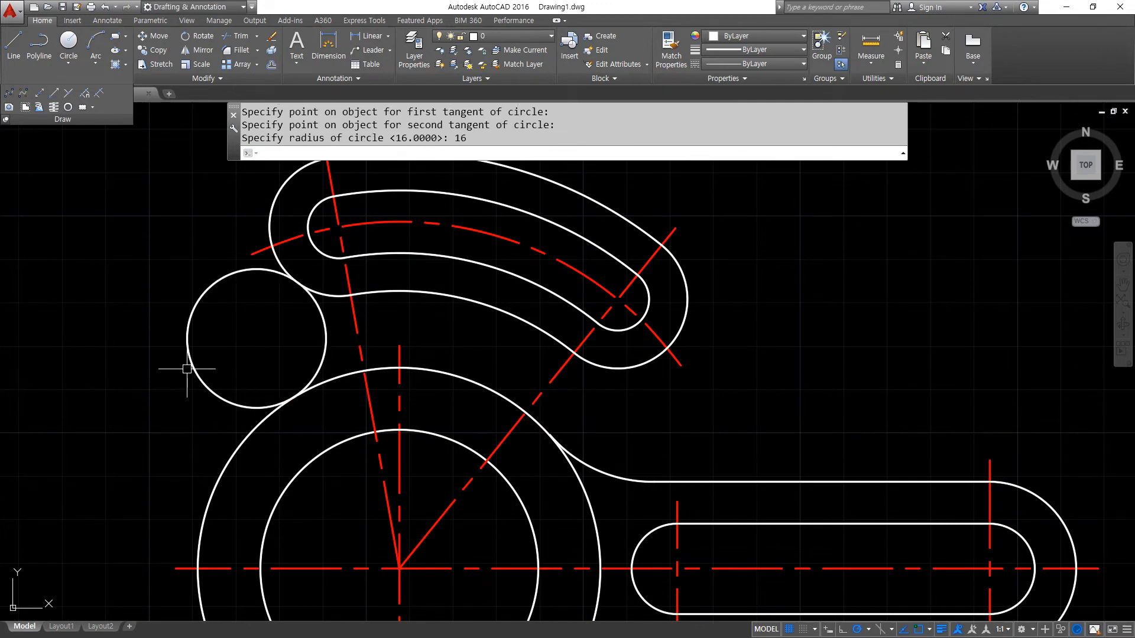
- Trim away the outer side of the radius 16 tangent circle, keeping the blend between hub and slot
text(tr)
key(Return)
key(Return)
click(187, 369)
key(Return)
- Draw a line tangent to the curved slot's outermost arc and the upper part of the straight arm's end arc
scroll(473, 331, down, 2)
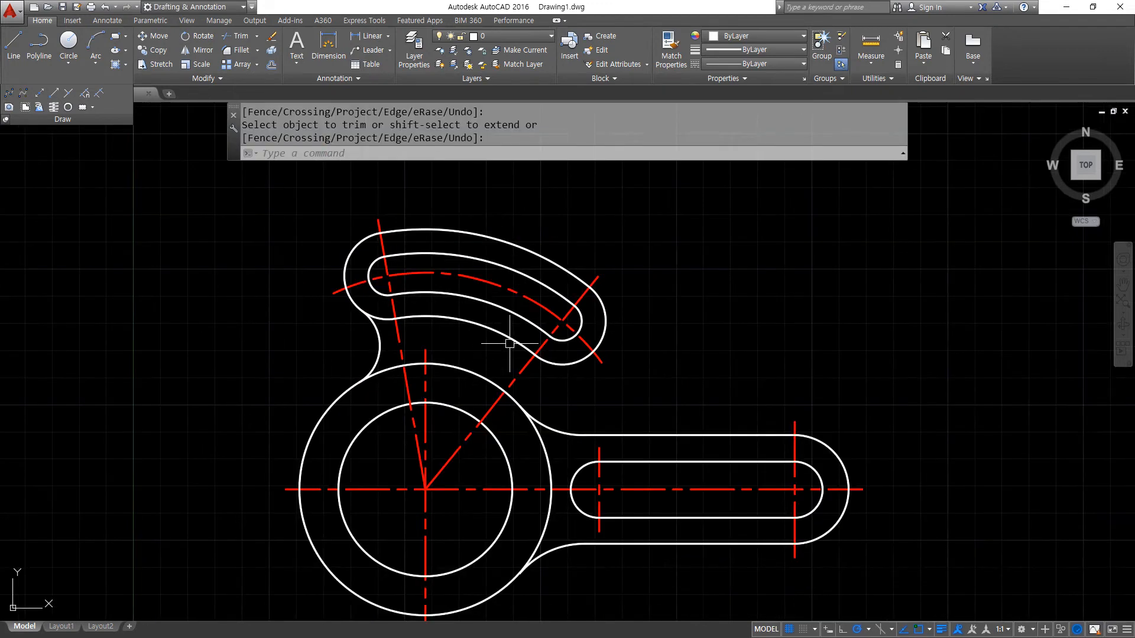
middle_drag(520, 329, 376, 323)
text(l)
key(Return)
shift+right_click(763, 199)
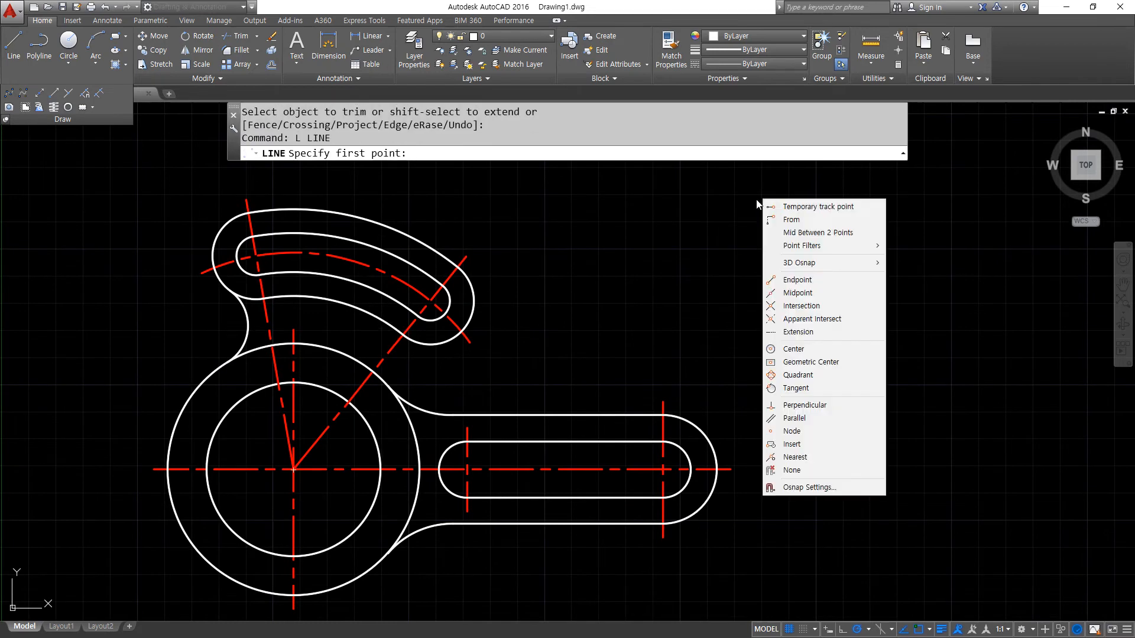
click(792, 388)
click(363, 218)
shift+right_click(575, 186)
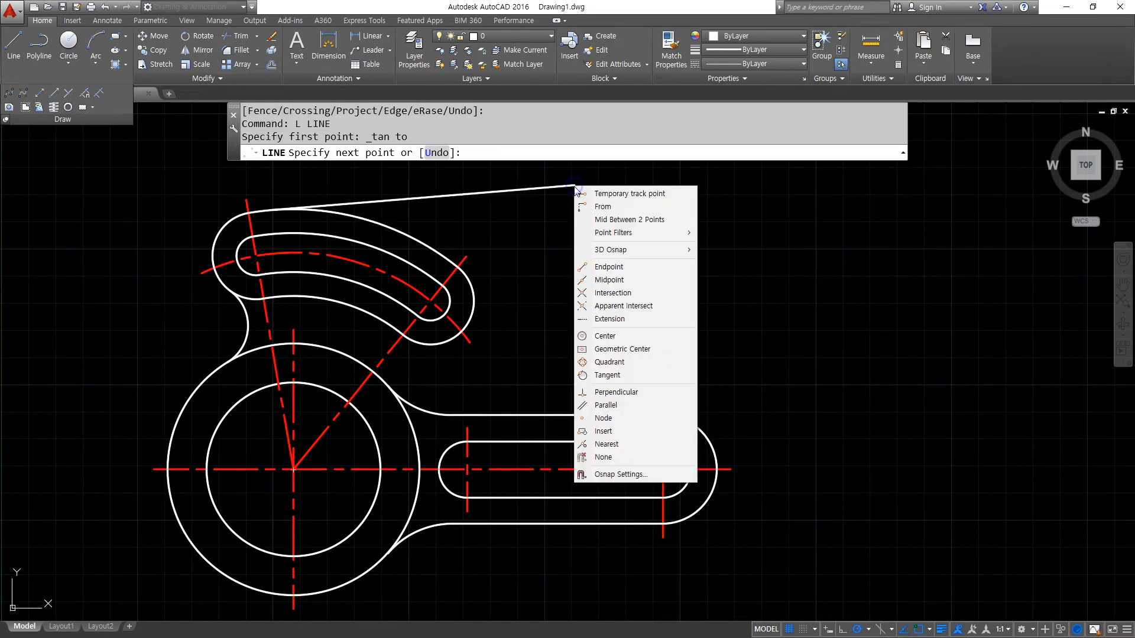
click(607, 374)
click(693, 416)
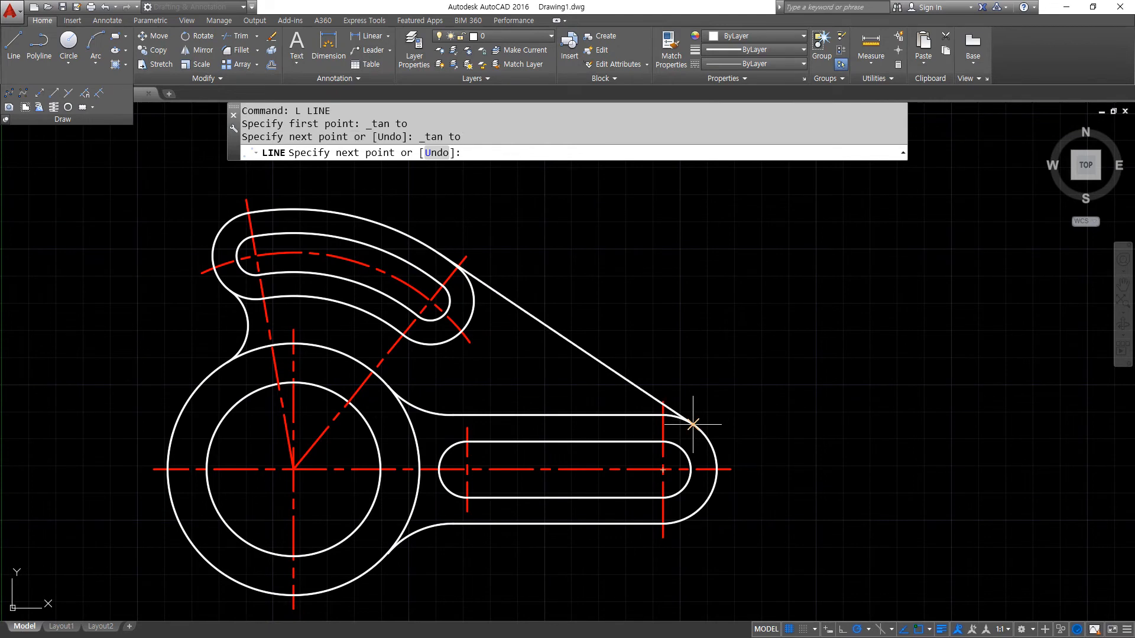
key(Return)
- Draw a line tangent to the bottom of the hub's outer circle and the lower part of the arm's end arc
key(Return)
shift+right_click(712, 336)
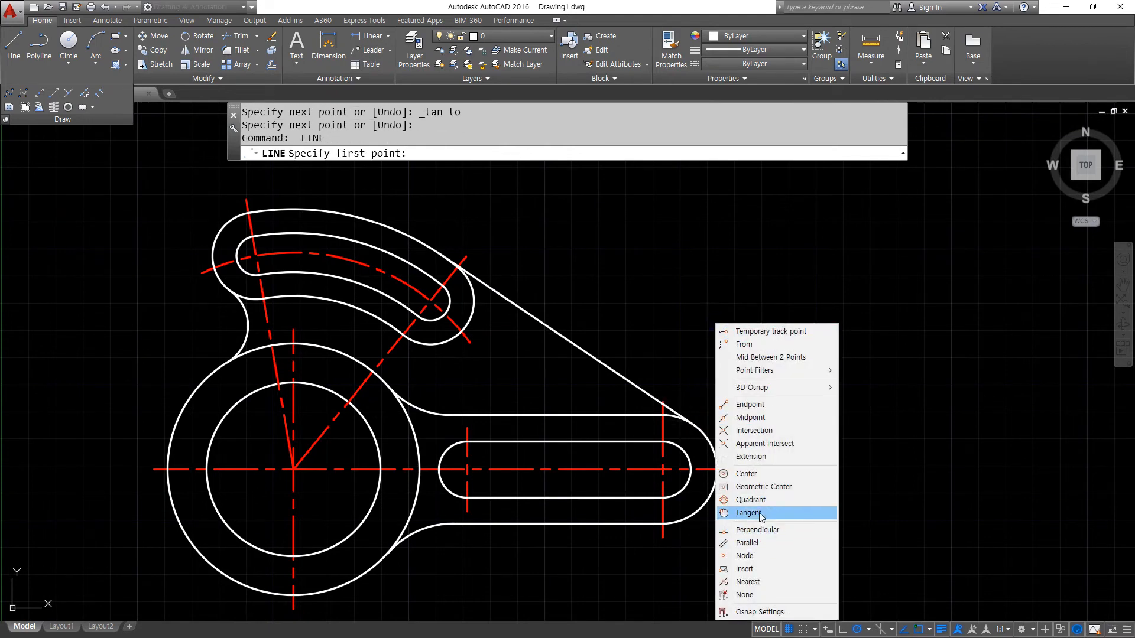
click(739, 508)
click(298, 593)
shift+right_click(670, 522)
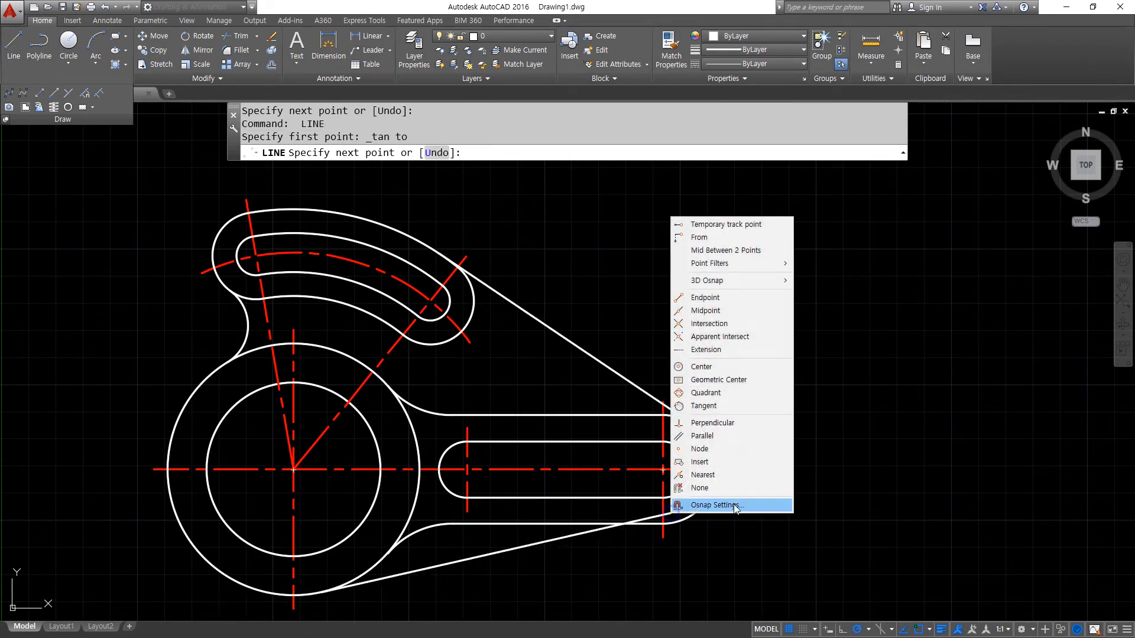
click(746, 407)
click(685, 518)
key(Return)
- Draw a rectangle in the empty area above and to the right of the finished part
mouse_move(334, 504)
middle_down()
mouse_move(311, 475)
mouse_move(291, 479)
middle_up()
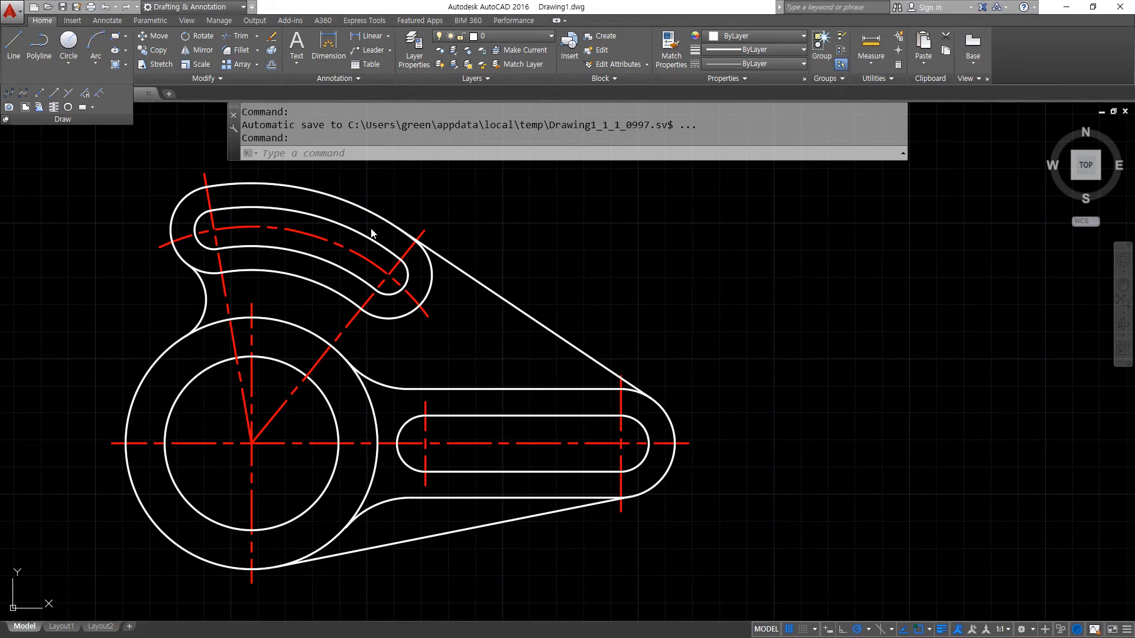
scroll(455, 237, down, 4)
click(550, 262)
middle_drag(562, 259, 372, 387)
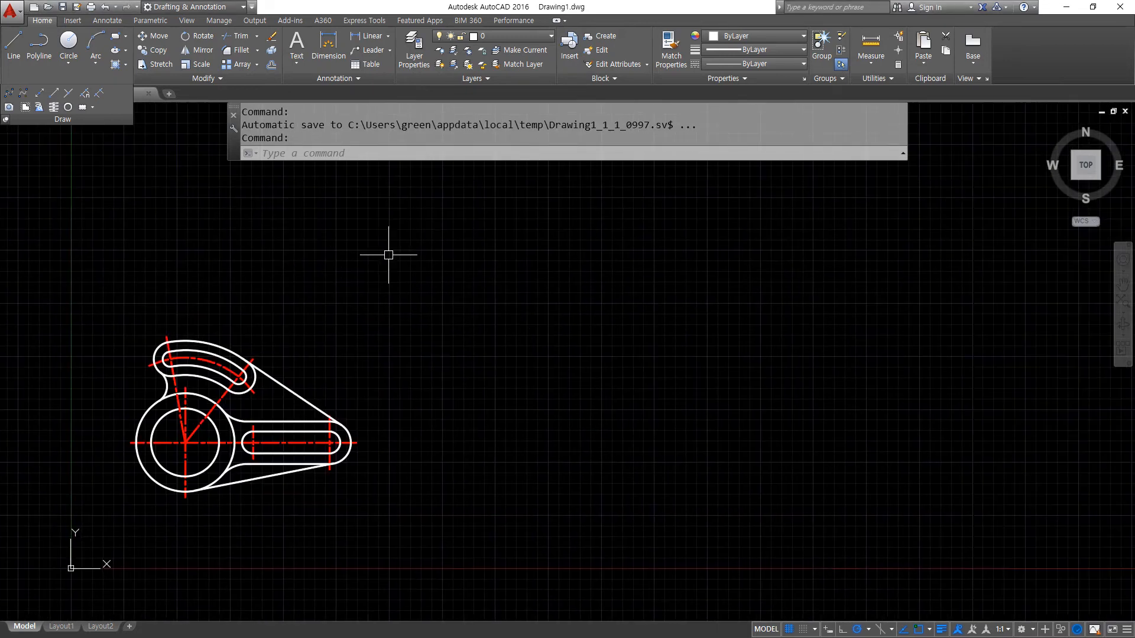
scroll(388, 255, up, 4)
text(rec)
key(Return)
click(256, 372)
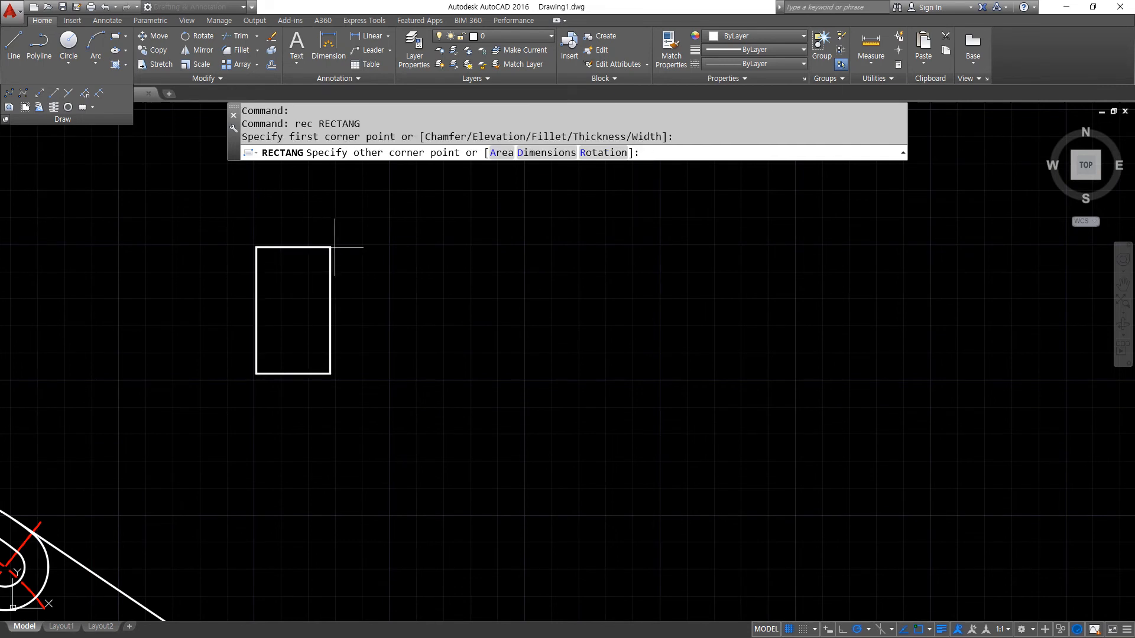
click(434, 233)
- Fillet the rectangle's upper-right corner with radius 10
scroll(347, 249, up, 2)
middle_drag(372, 328, 415, 345)
text(F)
key(Return)
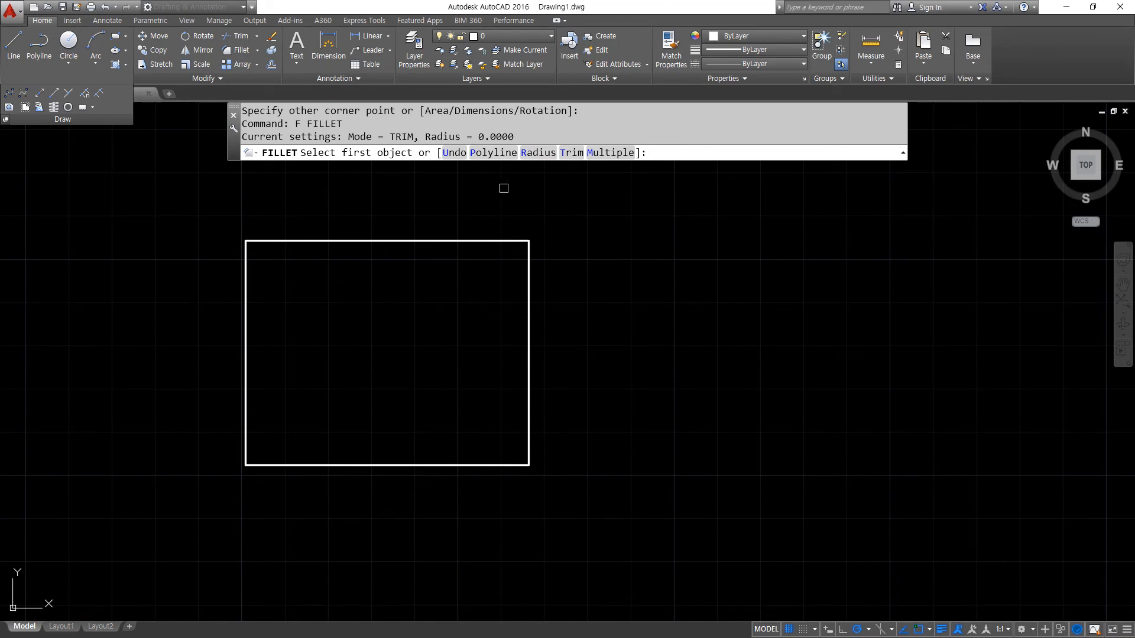
click(532, 153)
text(10)
key(Return)
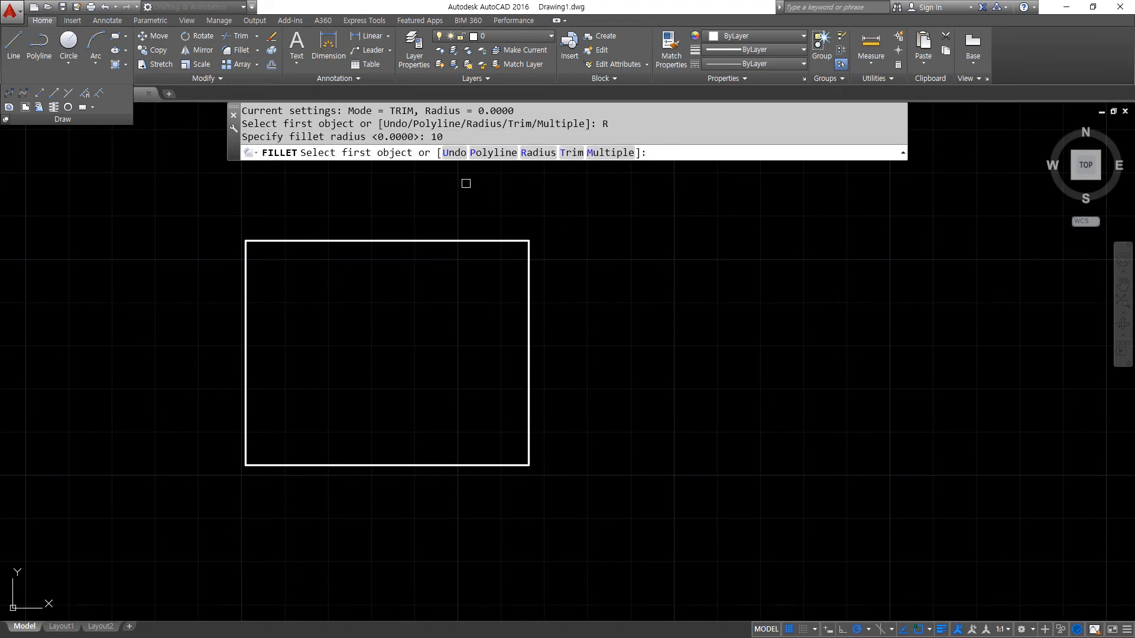
click(498, 241)
click(526, 279)
- Fillet the rectangle's lower-left corner with the same radius, and undo both corner fillets
key(Return)
click(246, 431)
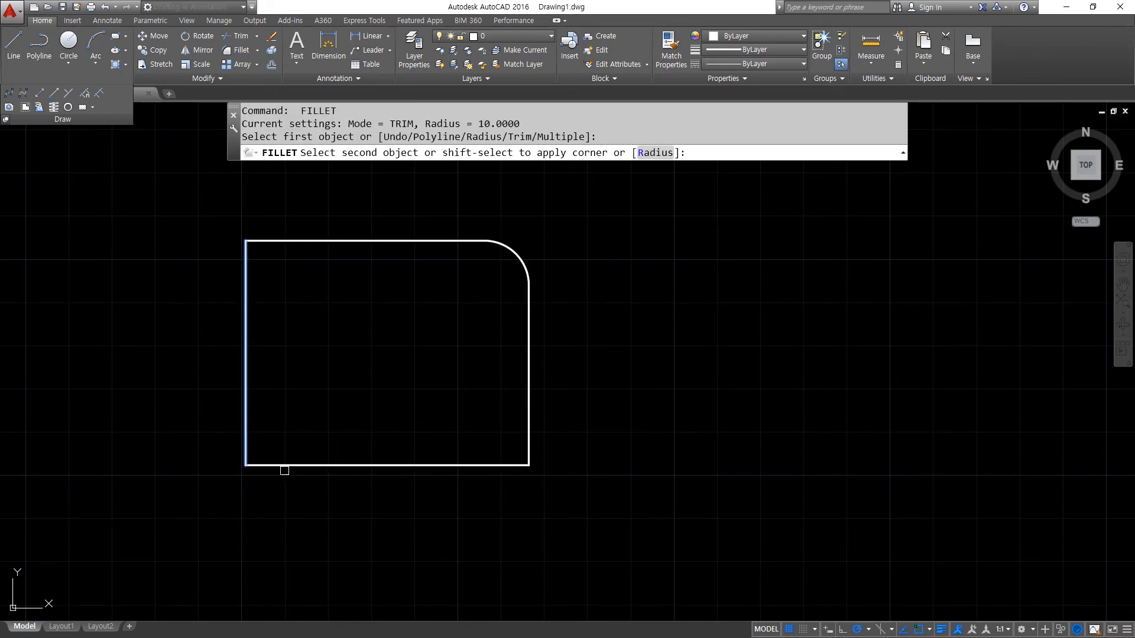
click(301, 465)
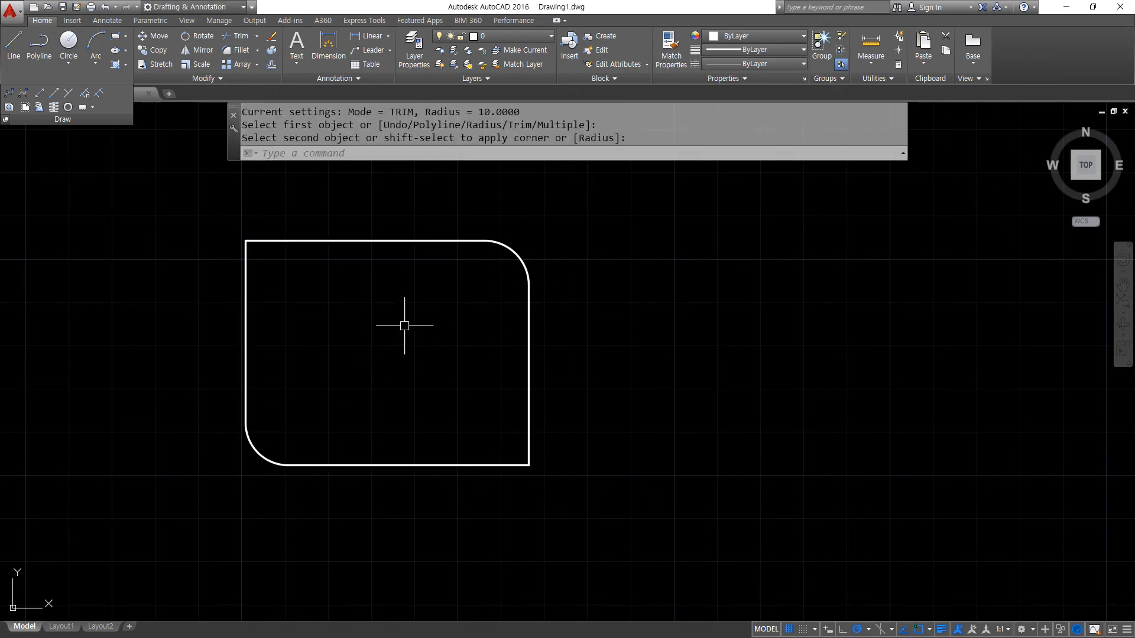
key(ctrl+z)
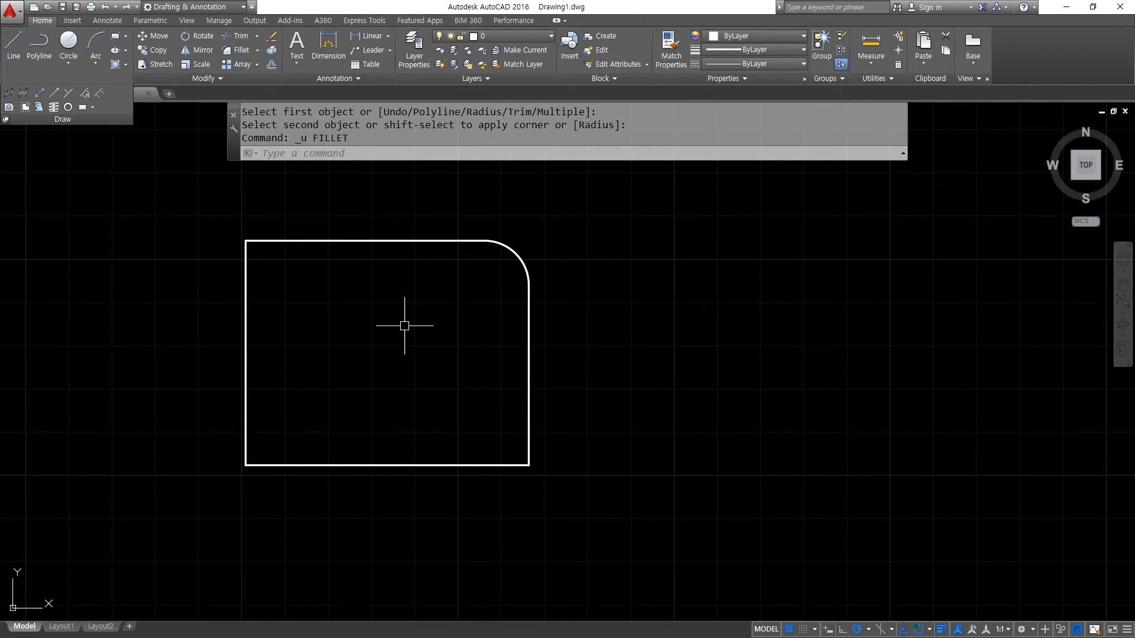
key(ctrl+z)
- Fillet all corners of the rectangle at once with radius 10 using the Polyline option
text(F)
key(Return)
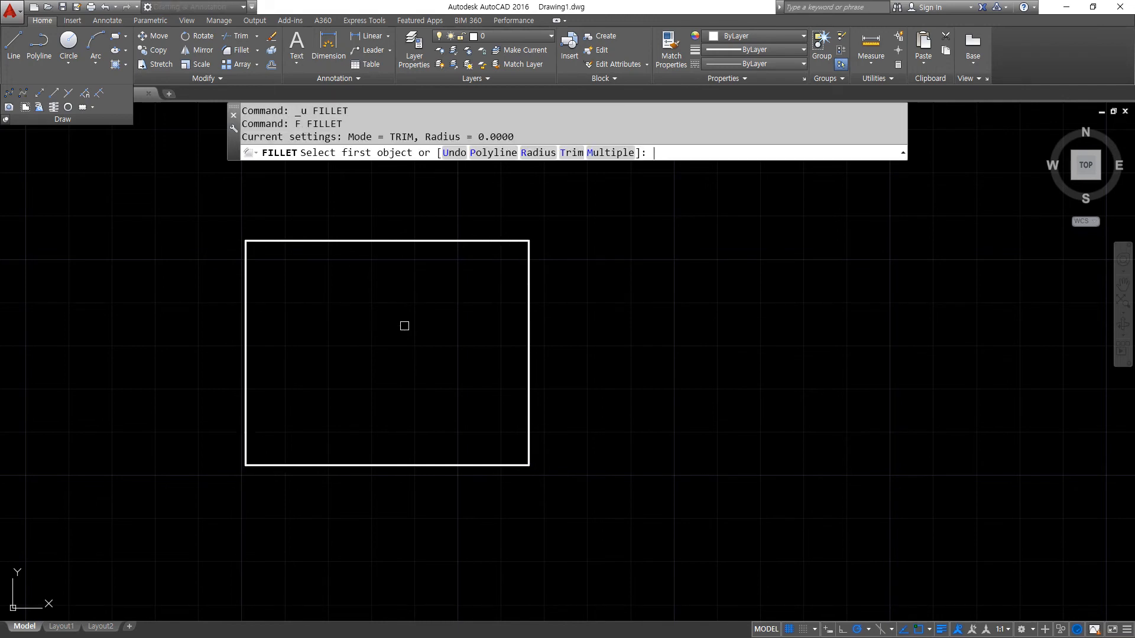
text(r)
key(Return)
text(10)
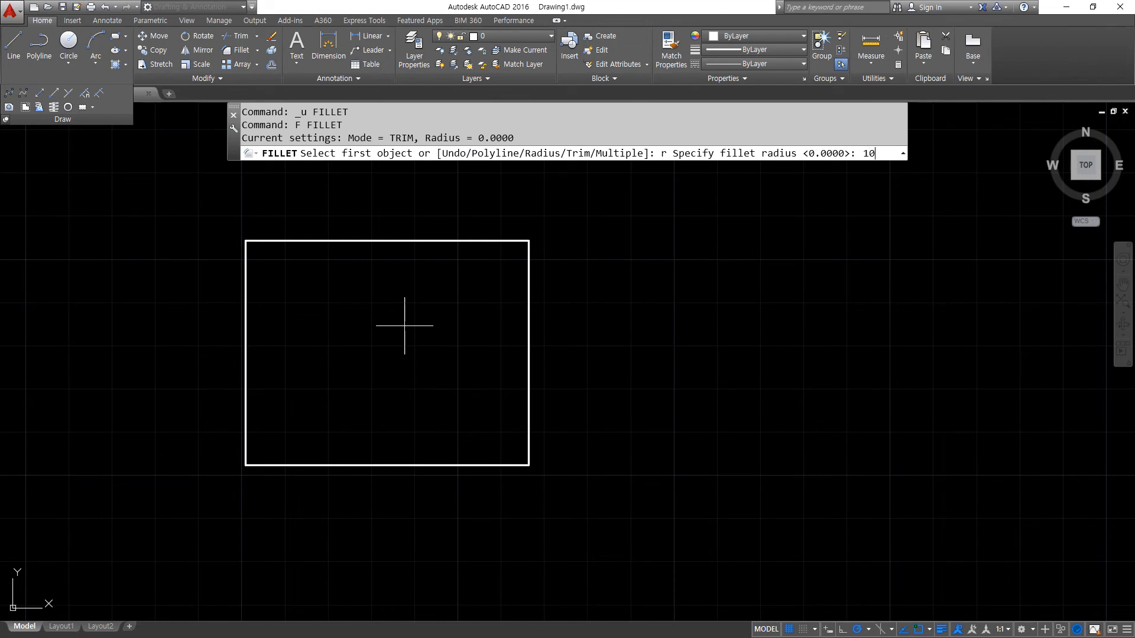
key(Return)
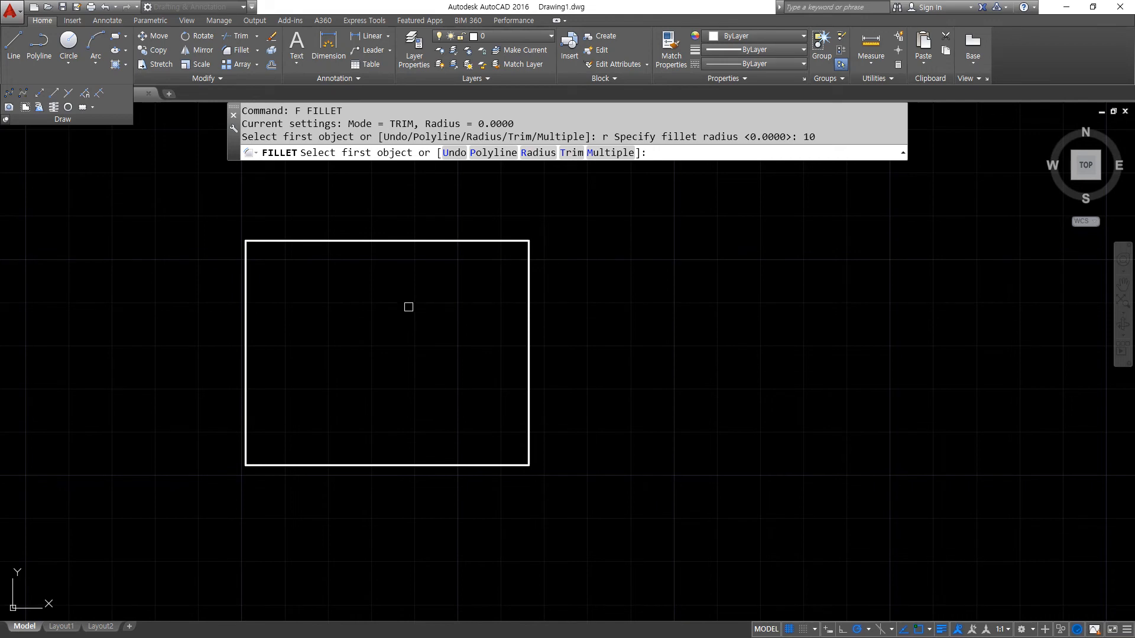
key(super+plus)
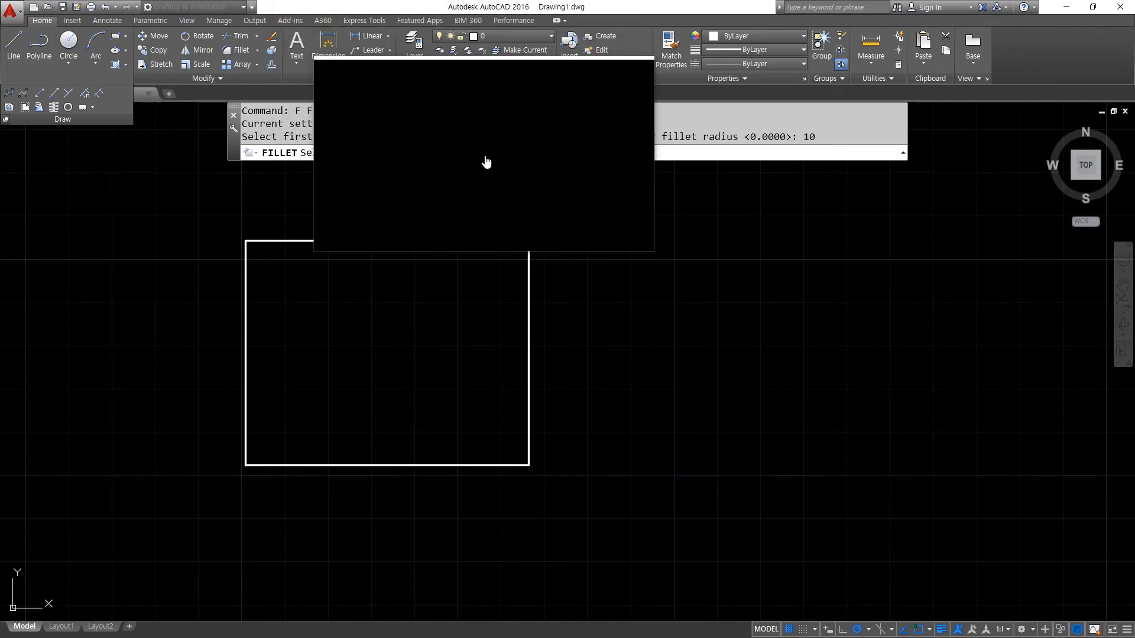
click(485, 156)
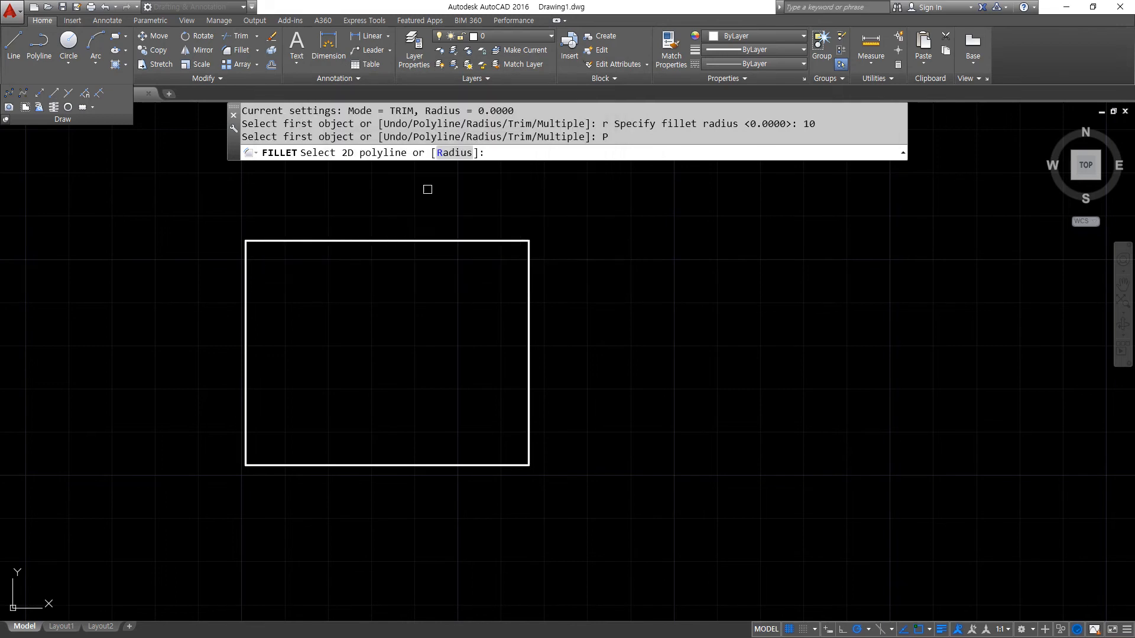
click(369, 244)
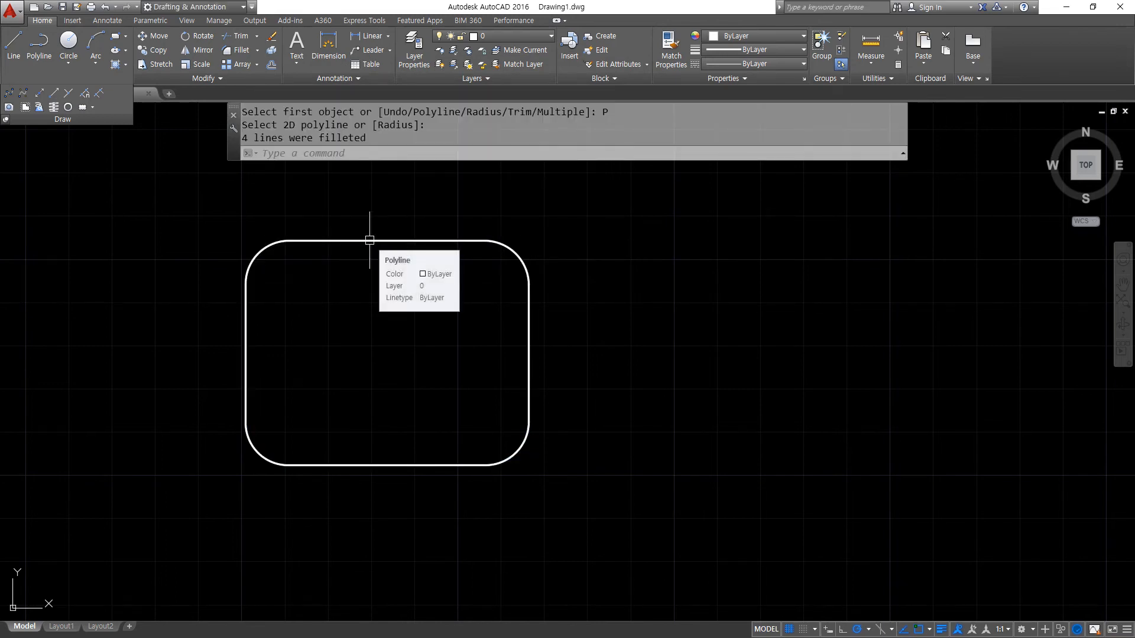
- Draw a second rectangle to the right of the first using the Rectangle command's Fillet option with radius 10
text(rec)
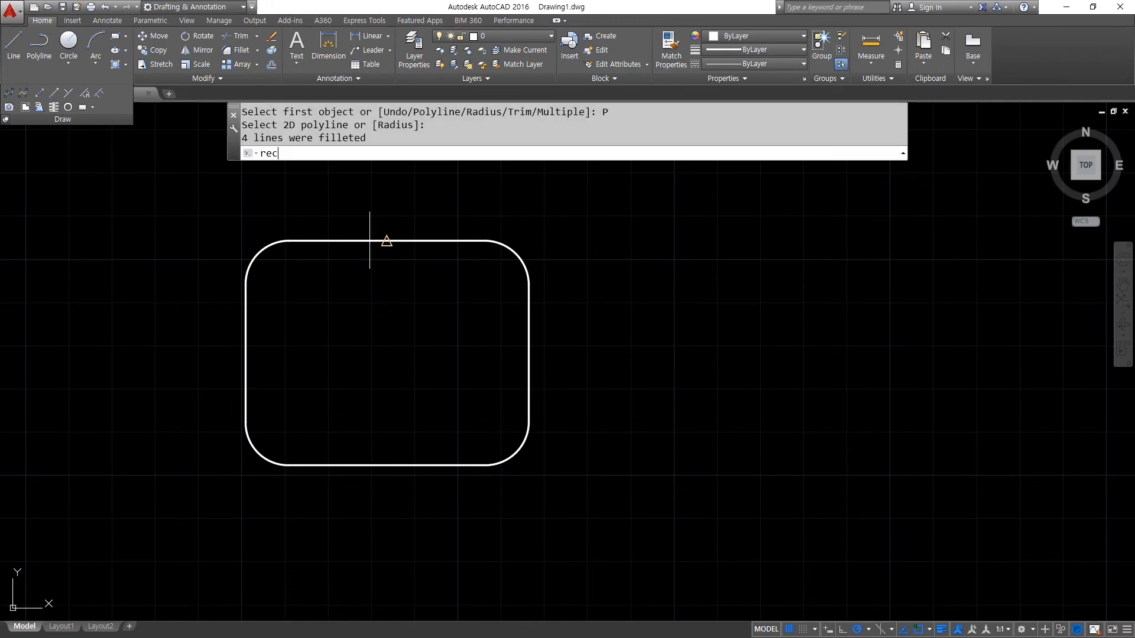
key(Return)
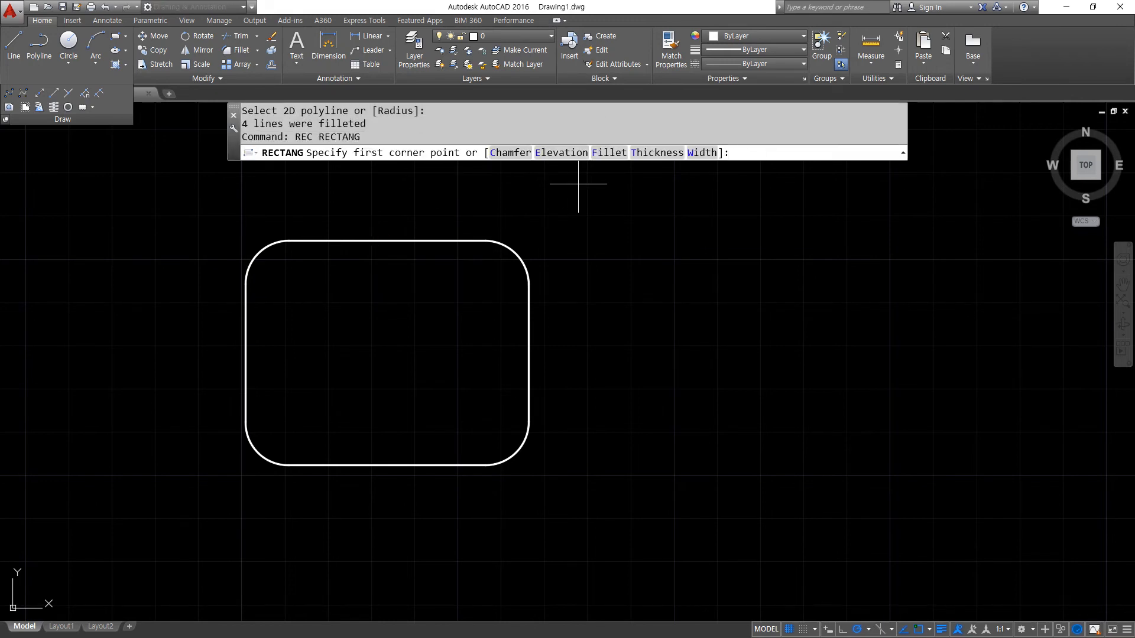
click(607, 152)
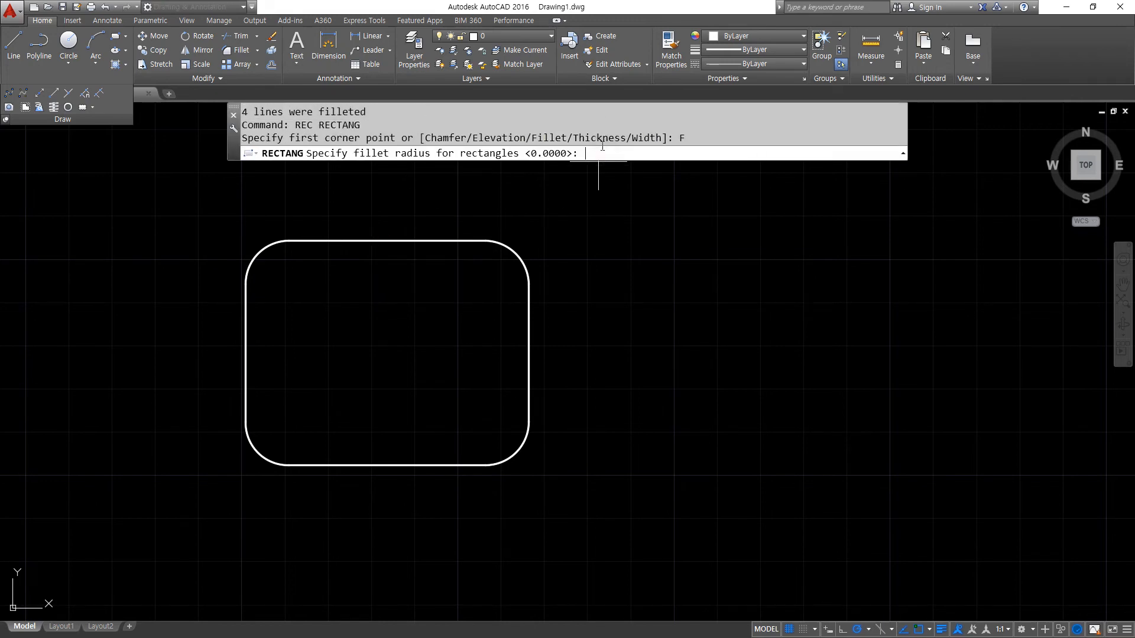
text(10)
key(Return)
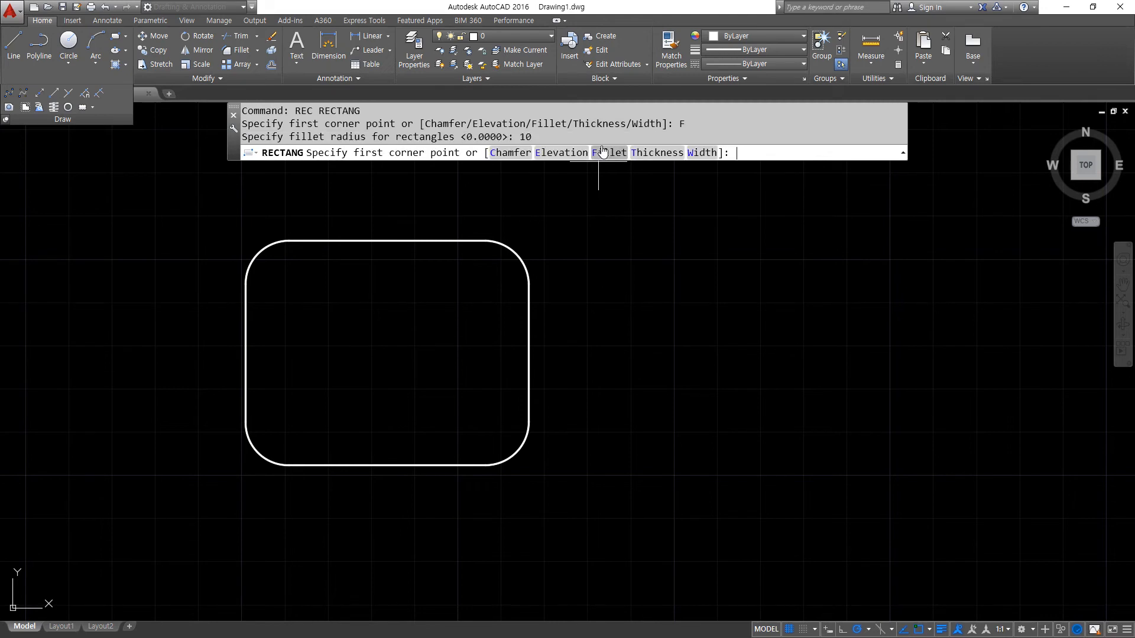
click(574, 235)
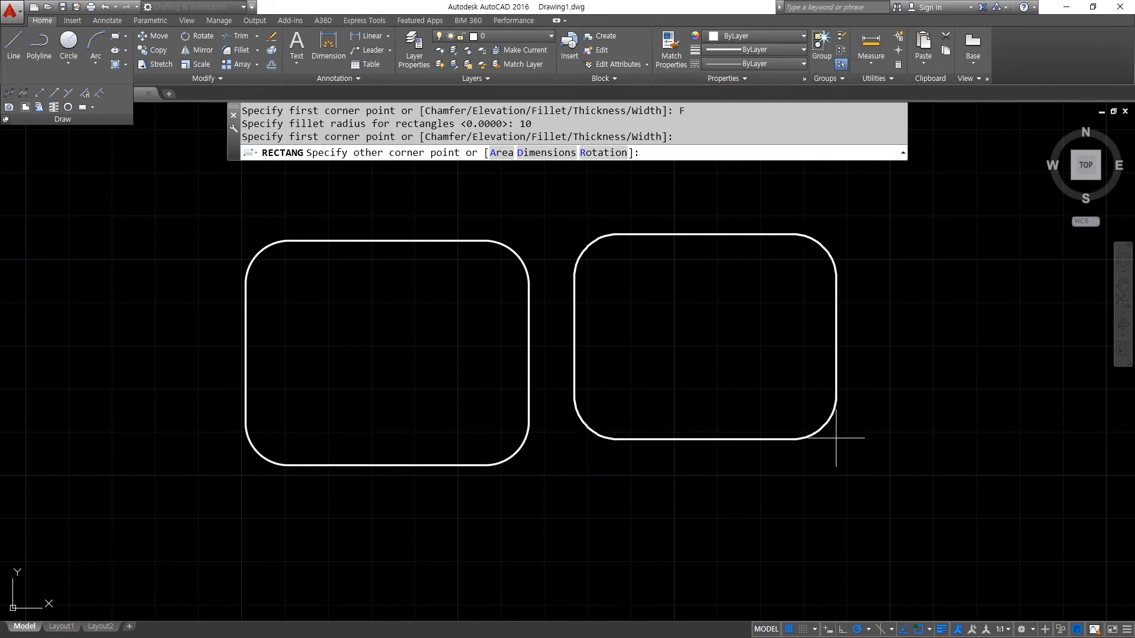
click(837, 470)
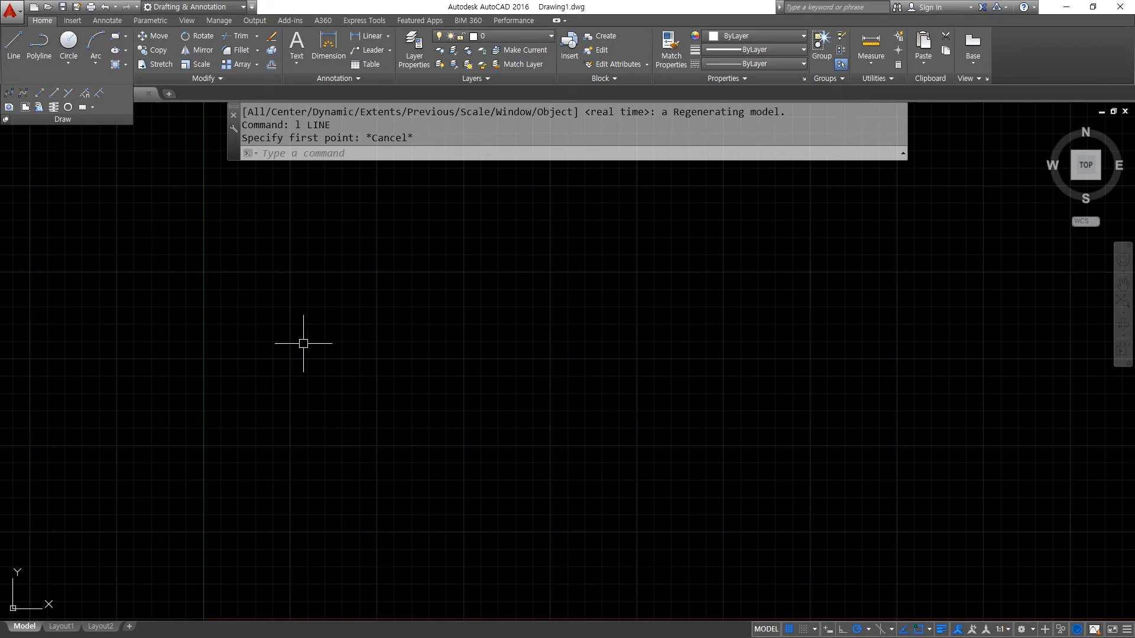
- Draw an L-shaped corner from a horizontal line and a vertical line about 38 long running down from its right end
text(l)
key(Return)
click(272, 320)
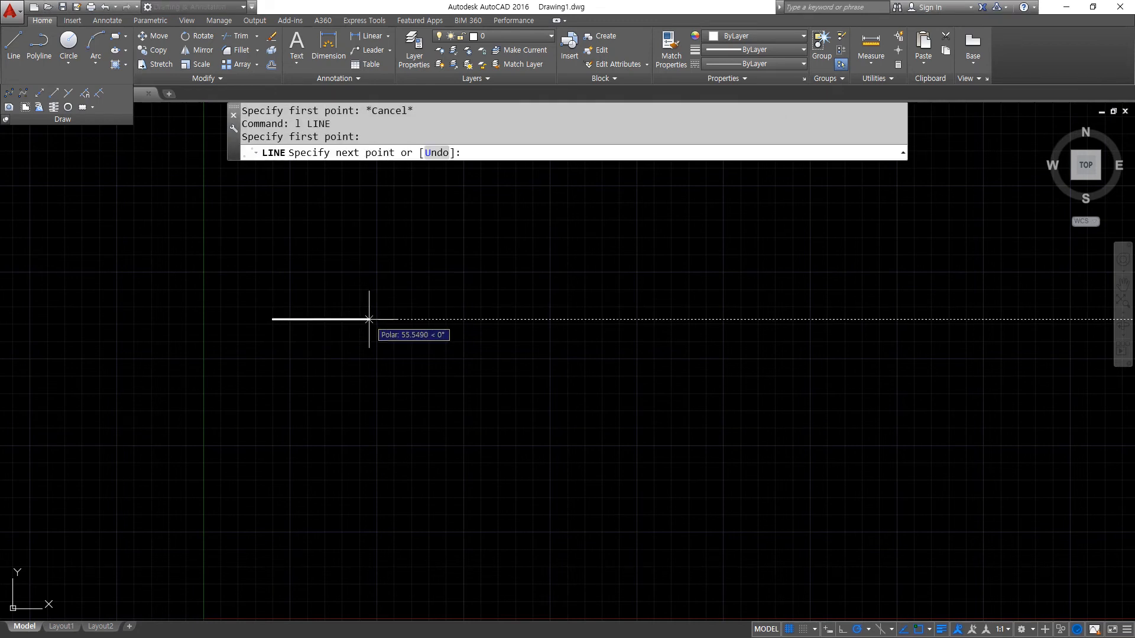
click(349, 319)
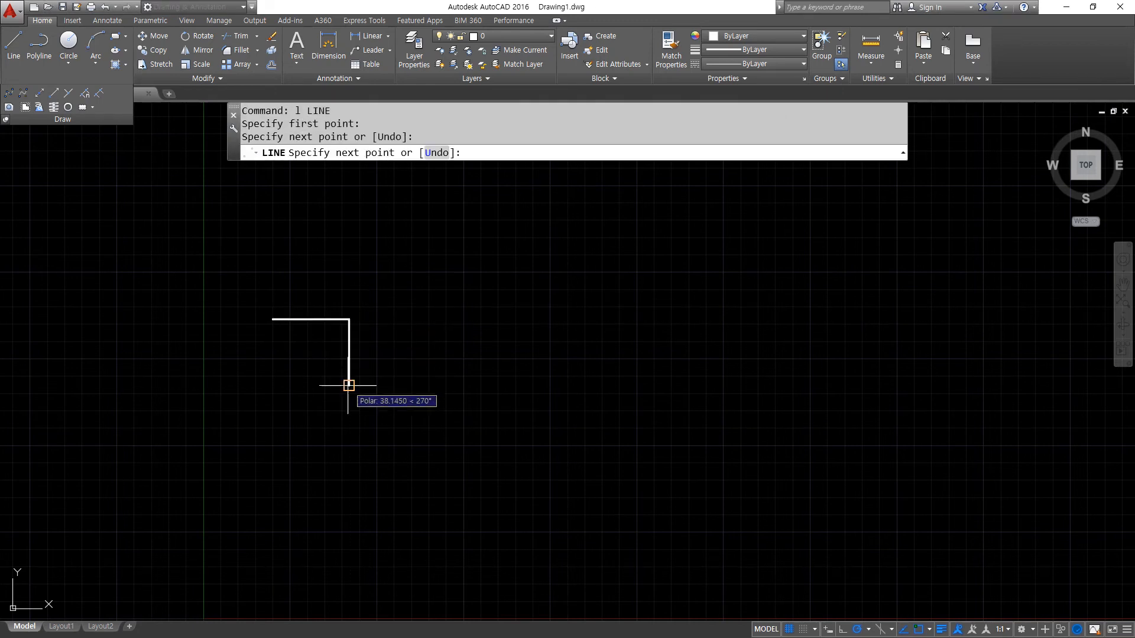
click(349, 386)
key(Return)
- Draw a cross to the right of the corner from one horizontal and one vertical line
key(Return)
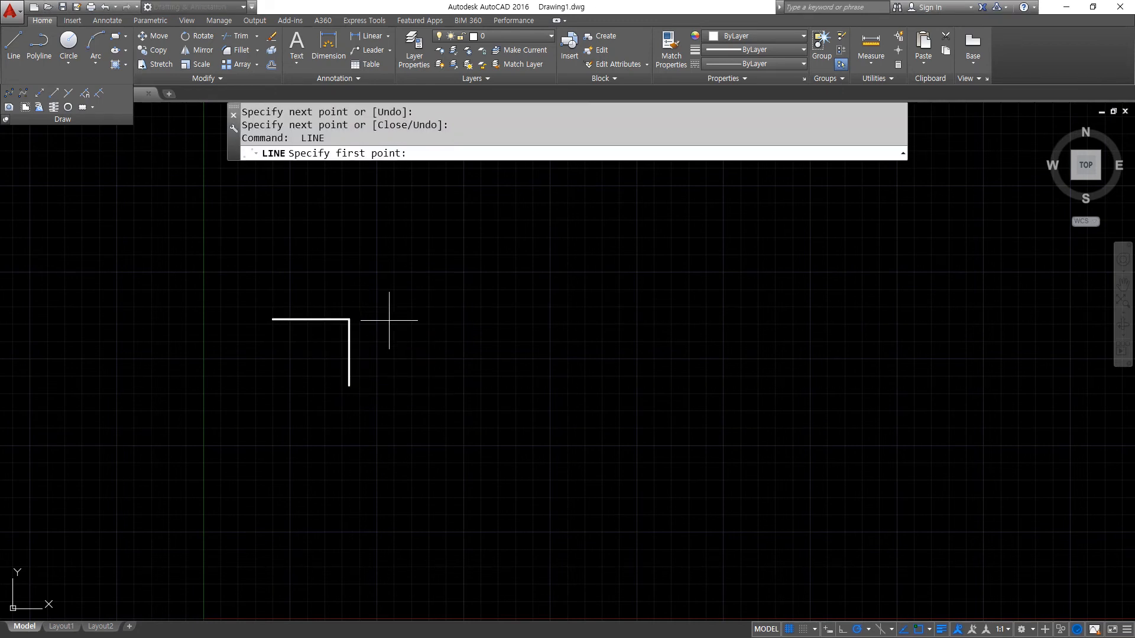
click(445, 319)
click(542, 318)
key(Return)
key(Return)
click(514, 272)
click(513, 391)
key(Return)
- Draw a short horizontal line right of the cross and a separate short vertical line farther right and lower
key(Return)
click(648, 319)
click(672, 325)
key(Return)
key(Return)
click(756, 381)
click(756, 368)
key(Return)
scroll(481, 332, up, 2)
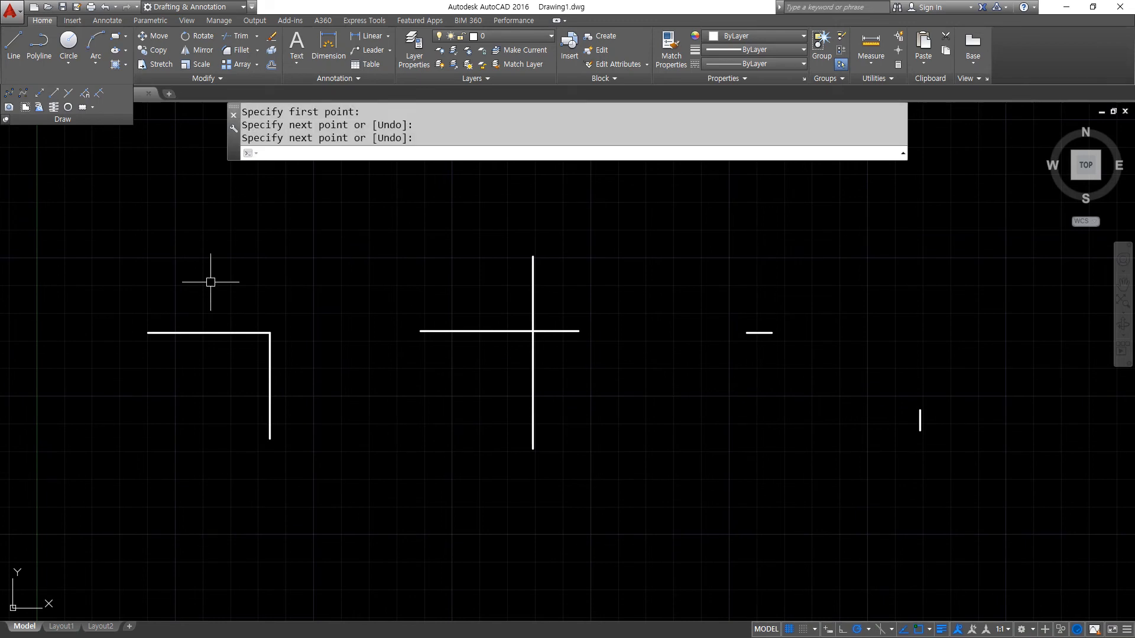
mouse_move(194, 230)
mouse_down()
mouse_move(382, 230)
mouse_move(482, 305)
mouse_move(491, 436)
mouse_move(473, 443)
mouse_up()
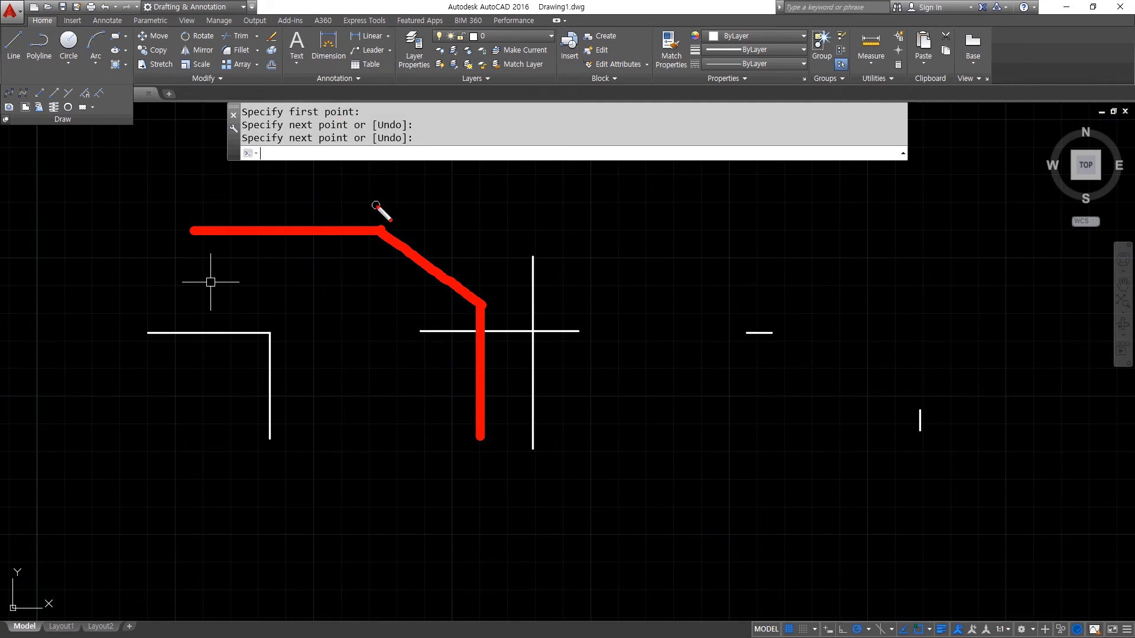
drag(382, 211, 382, 115)
drag(488, 278, 489, 108)
drag(387, 128, 480, 128)
drag(408, 224, 565, 224)
drag(496, 306, 570, 306)
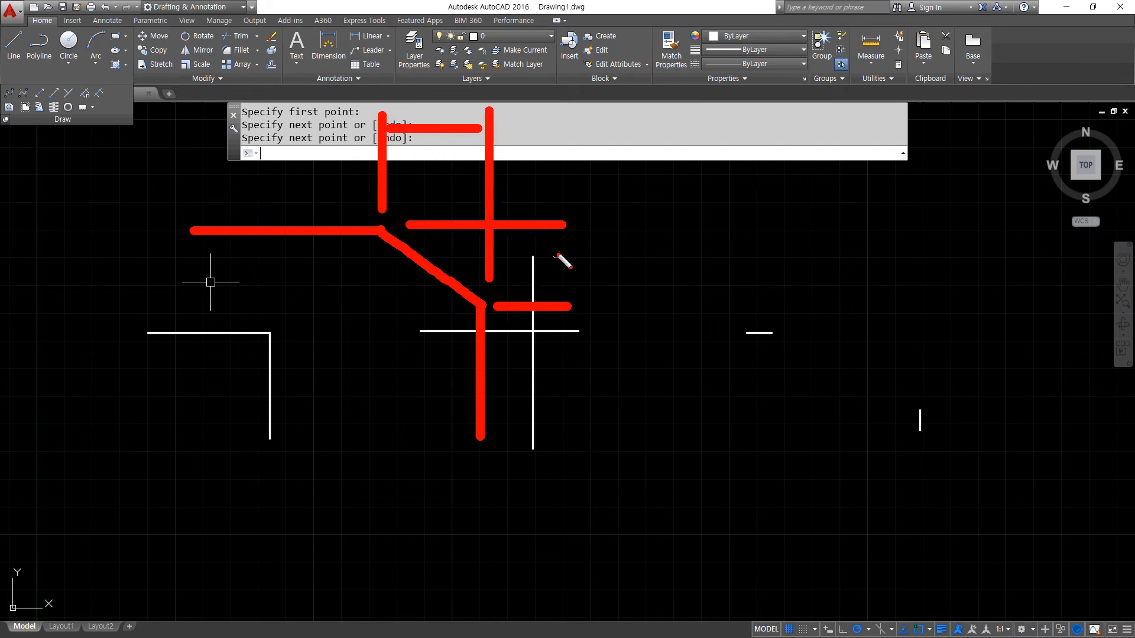
drag(545, 238, 546, 290)
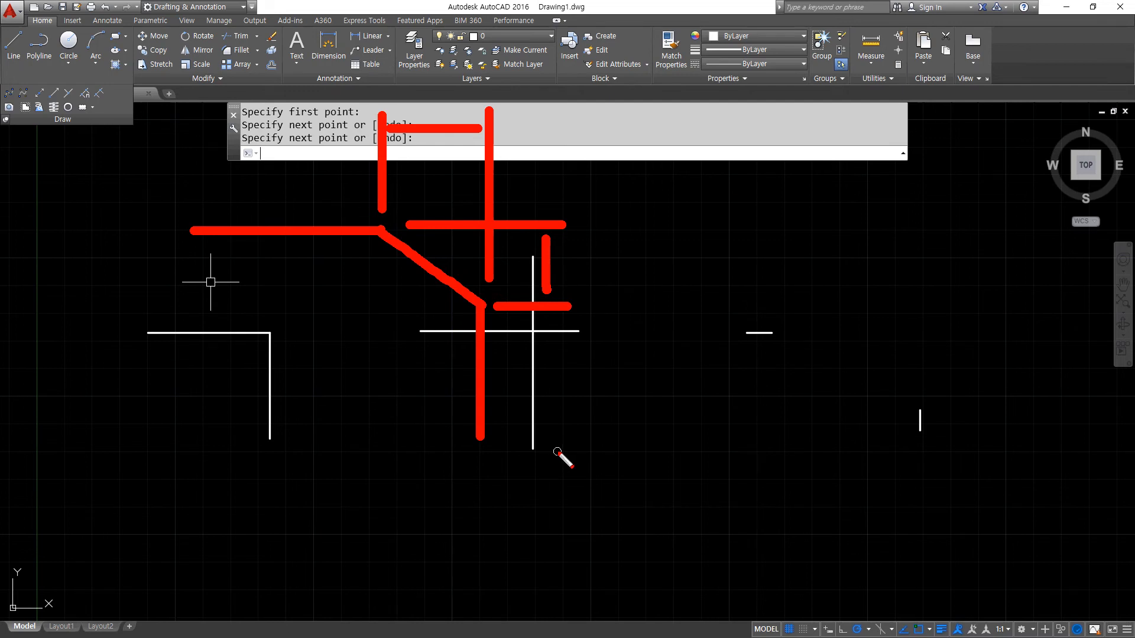
key(e)
mouse_move(195, 245)
mouse_down()
mouse_move(379, 246)
mouse_move(609, 372)
mouse_move(610, 603)
mouse_up()
drag(615, 344, 616, 71)
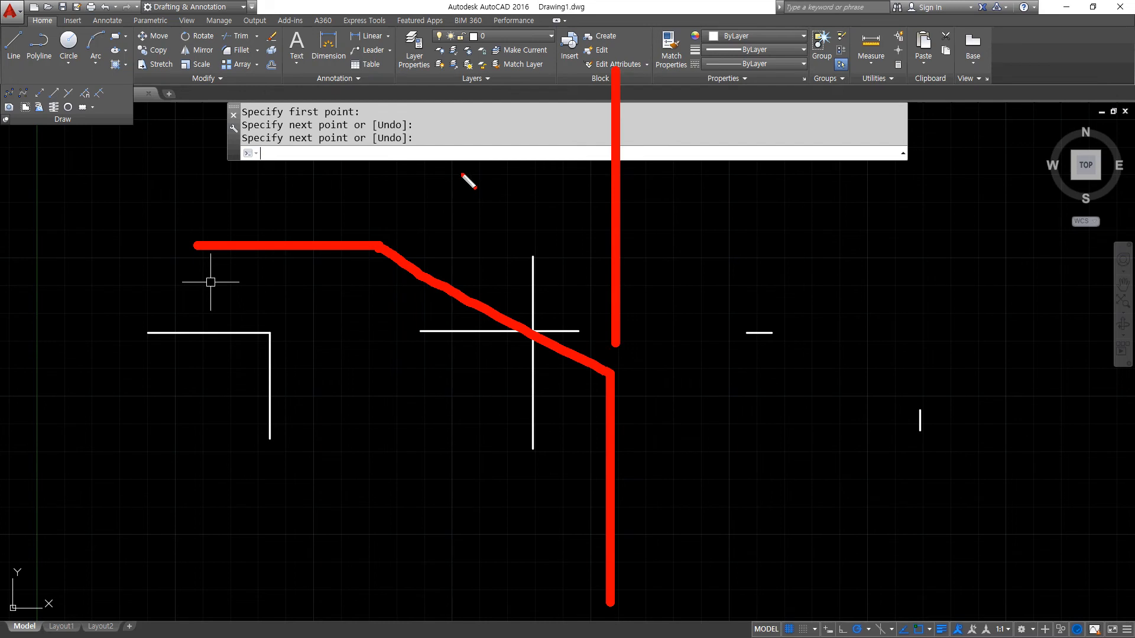
mouse_move(380, 223)
mouse_down()
mouse_move(380, 59)
mouse_move(455, 86)
mouse_move(616, 85)
mouse_up()
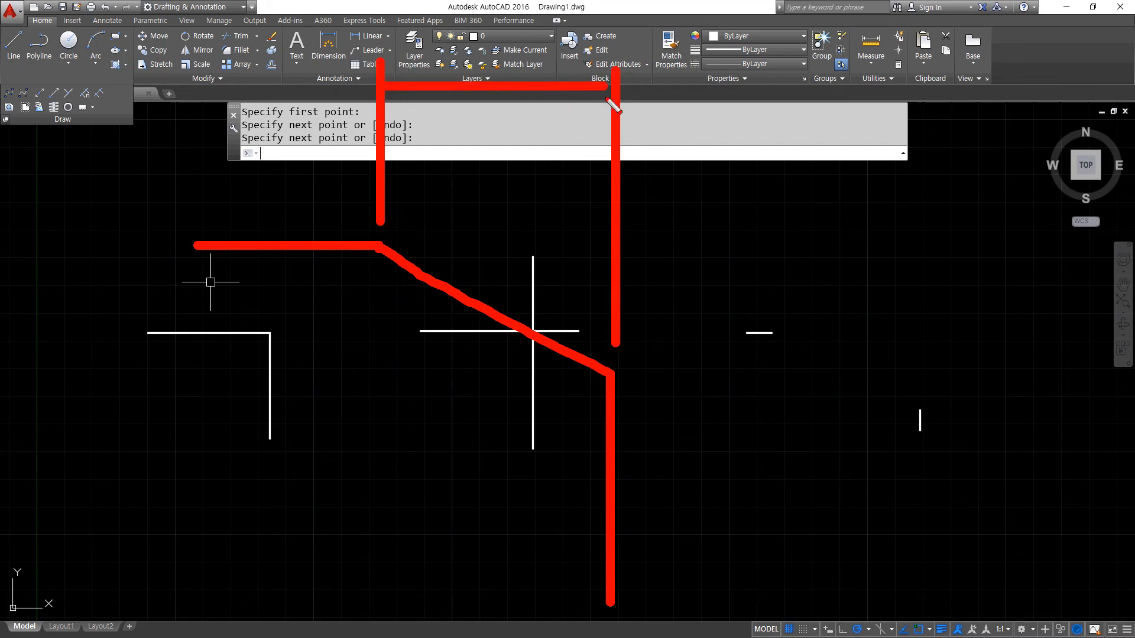
drag(402, 242, 844, 242)
drag(631, 379, 770, 475)
mouse_move(768, 252)
mouse_down()
mouse_move(750, 402)
mouse_move(736, 417)
mouse_up()
drag(745, 387, 776, 423)
drag(747, 298, 818, 274)
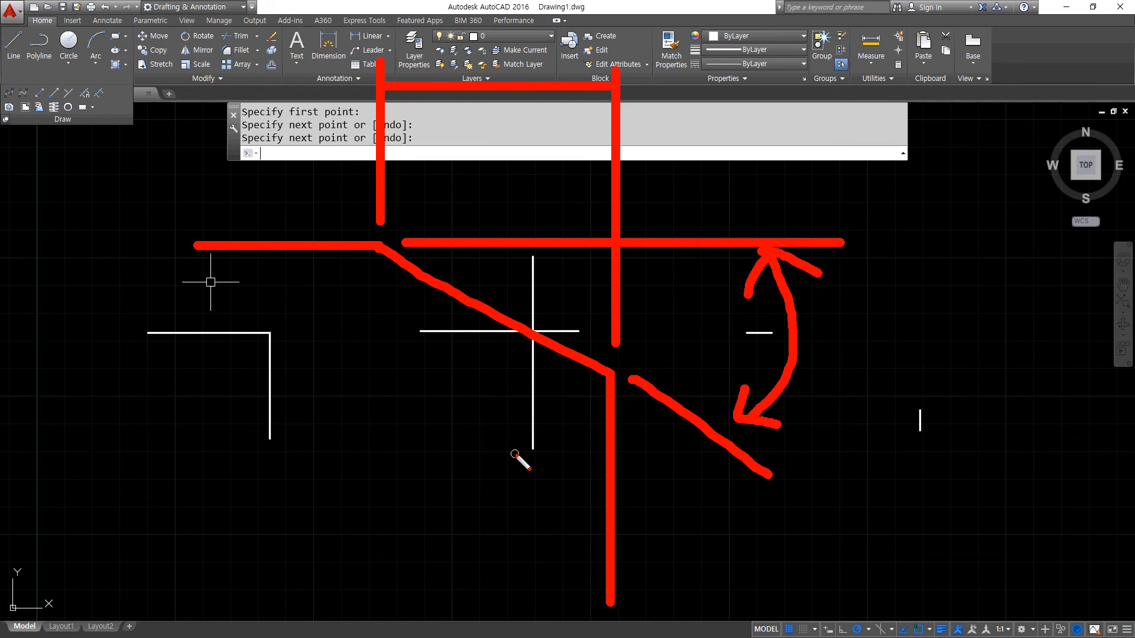
key(e)
mouse_move(284, 258)
mouse_down()
mouse_move(581, 258)
mouse_move(621, 292)
mouse_move(622, 395)
mouse_move(602, 454)
mouse_move(269, 455)
mouse_up()
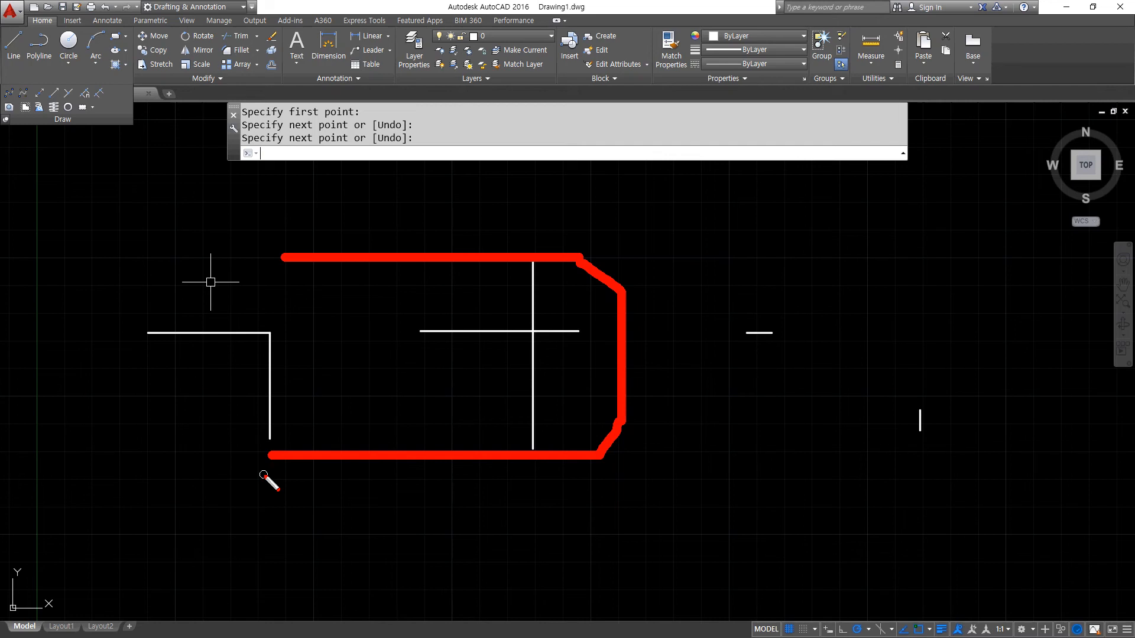
key(Escape)
- Chamfer the L-shaped corner with first and second distances of 10
text(cha)
key(Return)
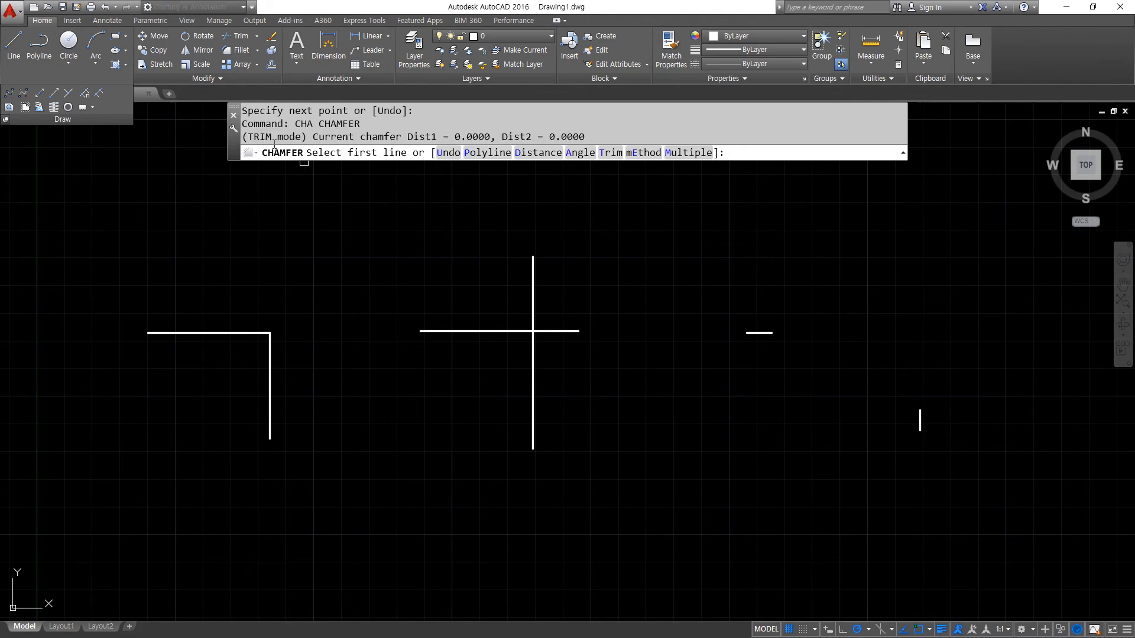
key(super+plus)
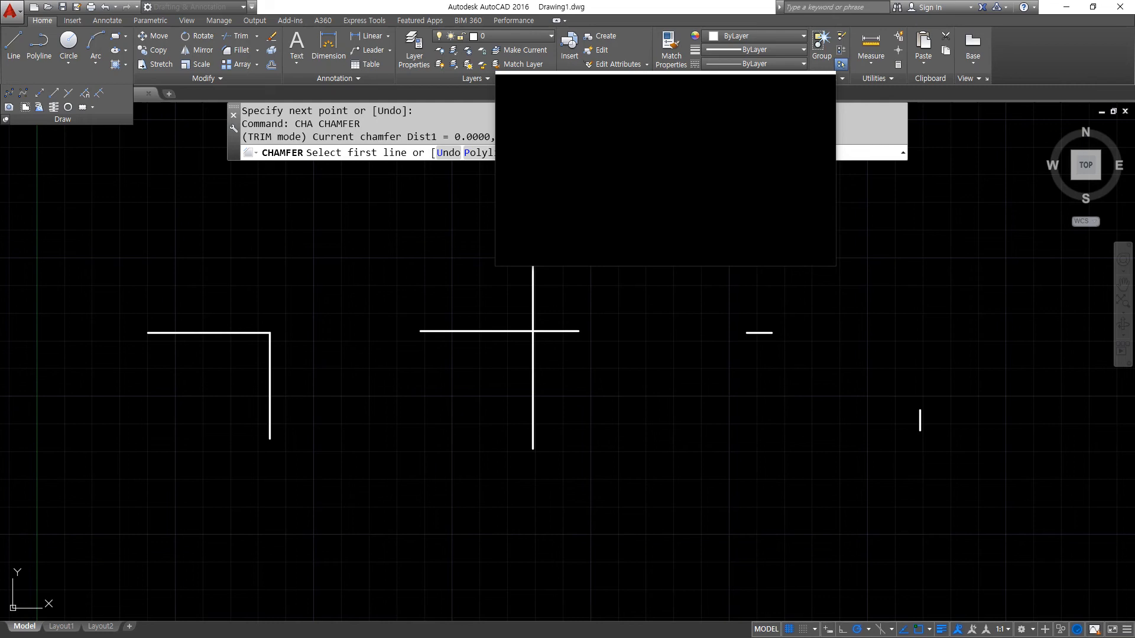
mouse_move(666, 168)
mouse_down()
mouse_move(584, 201)
mouse_move(549, 173)
mouse_up()
text(d)
key(Return)
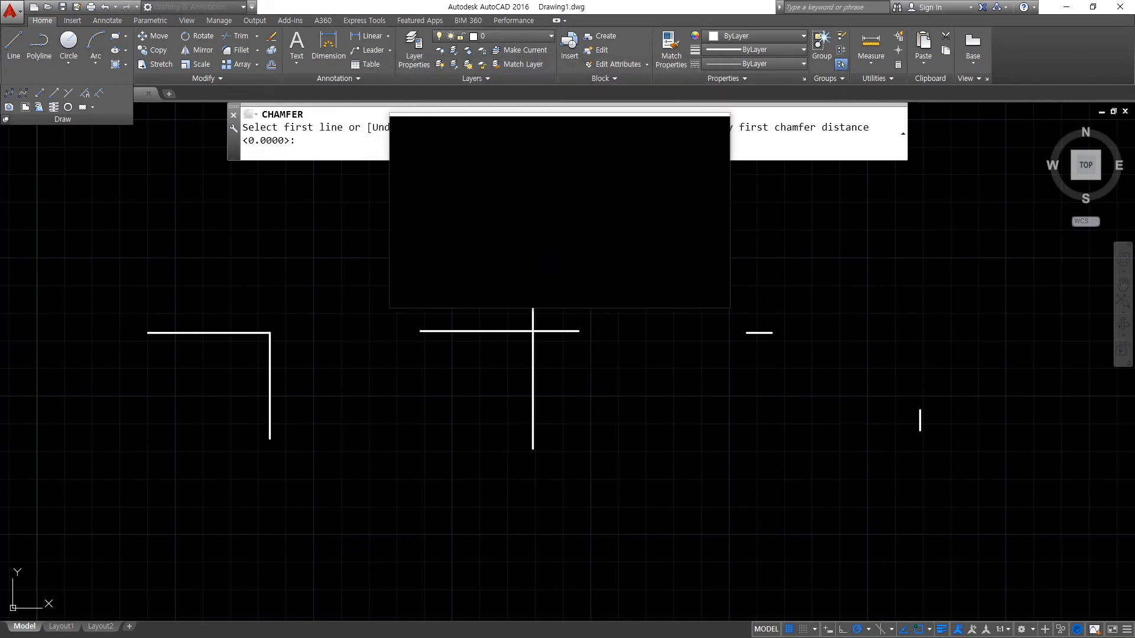
text(10)
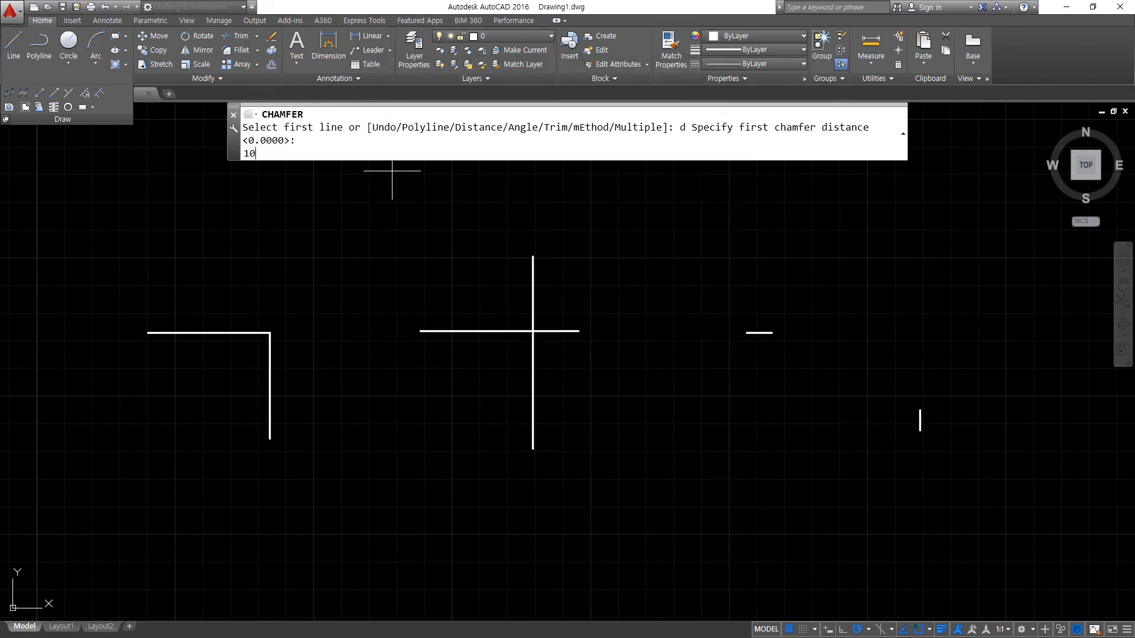
key(Return)
text(10)
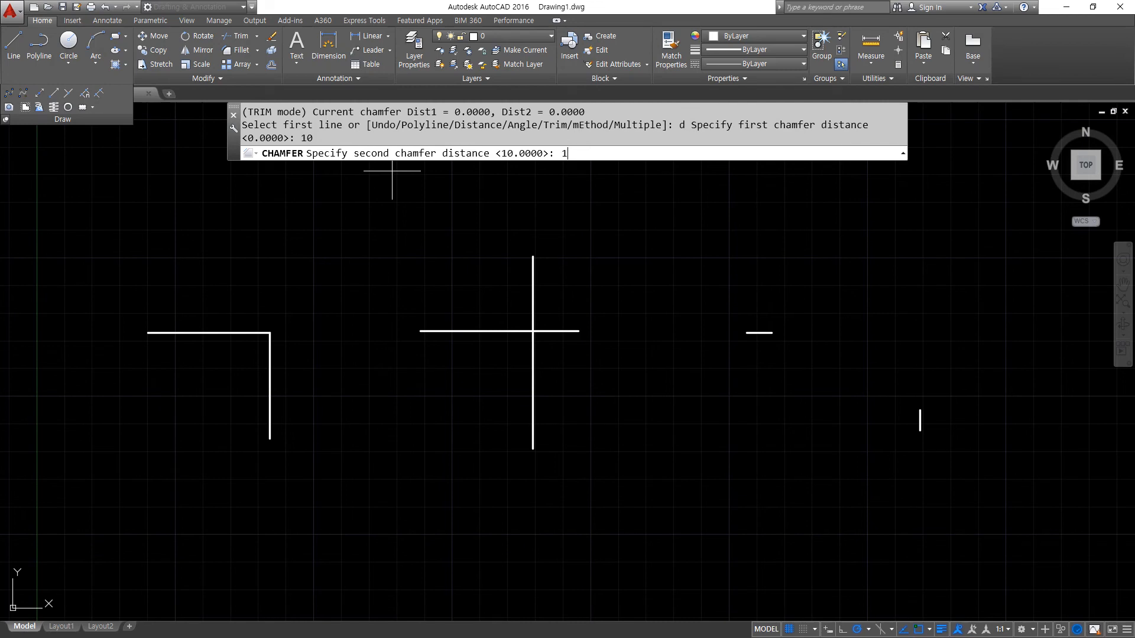
key(Return)
scroll(325, 355, up, 5)
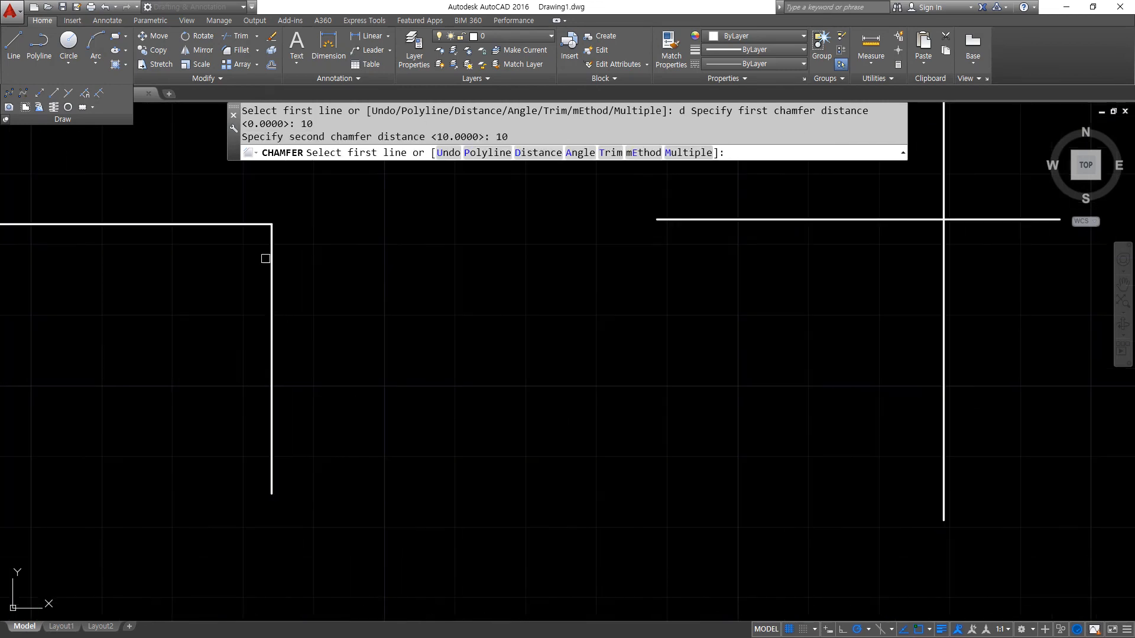
scroll(269, 309, up, 2)
click(278, 277)
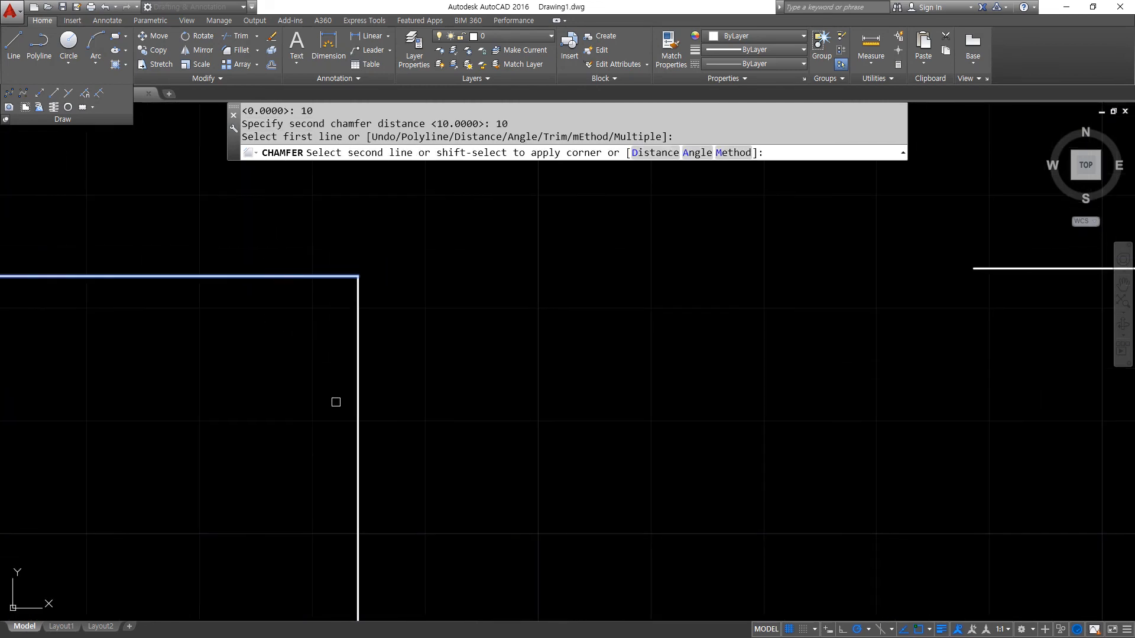
click(358, 408)
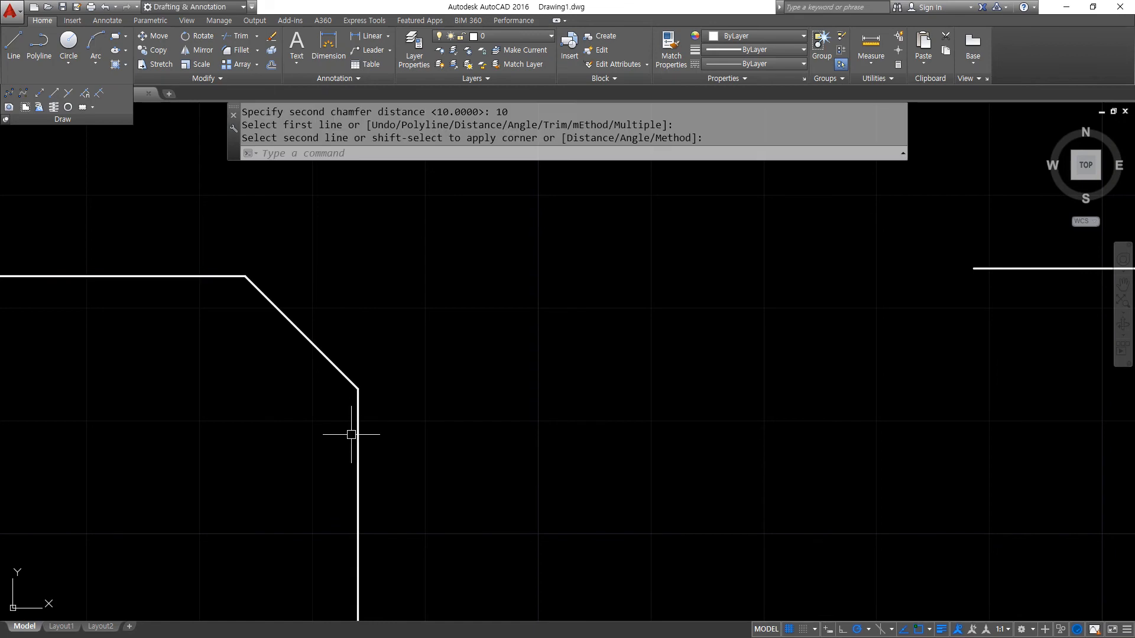
drag(253, 272, 253, 175)
drag(340, 193, 263, 194)
drag(274, 276, 466, 275)
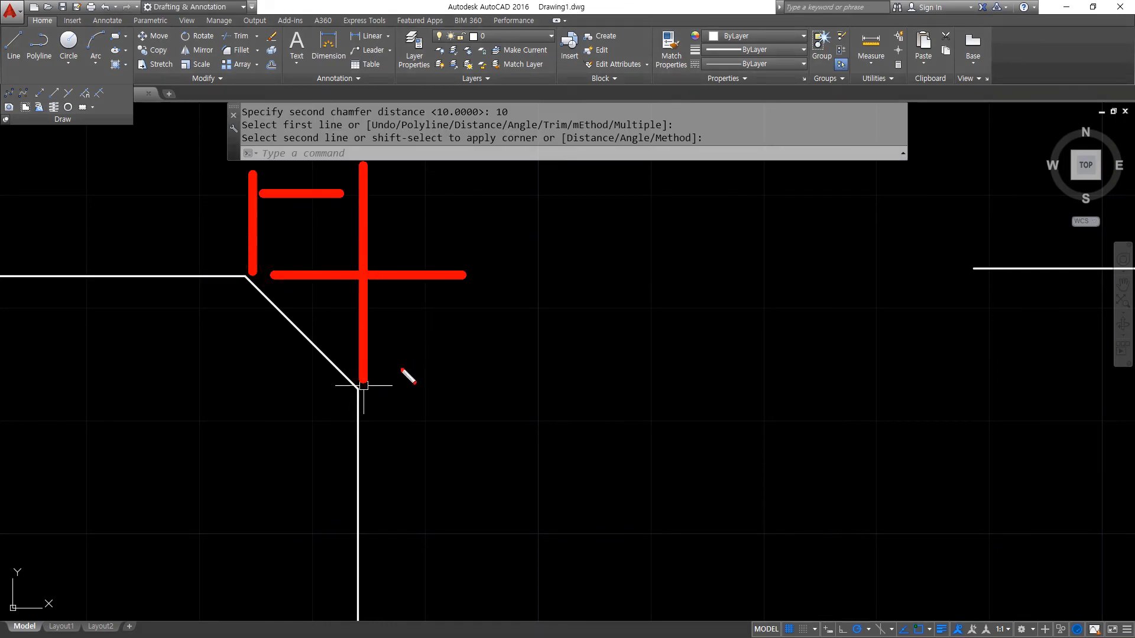
drag(380, 385, 471, 384)
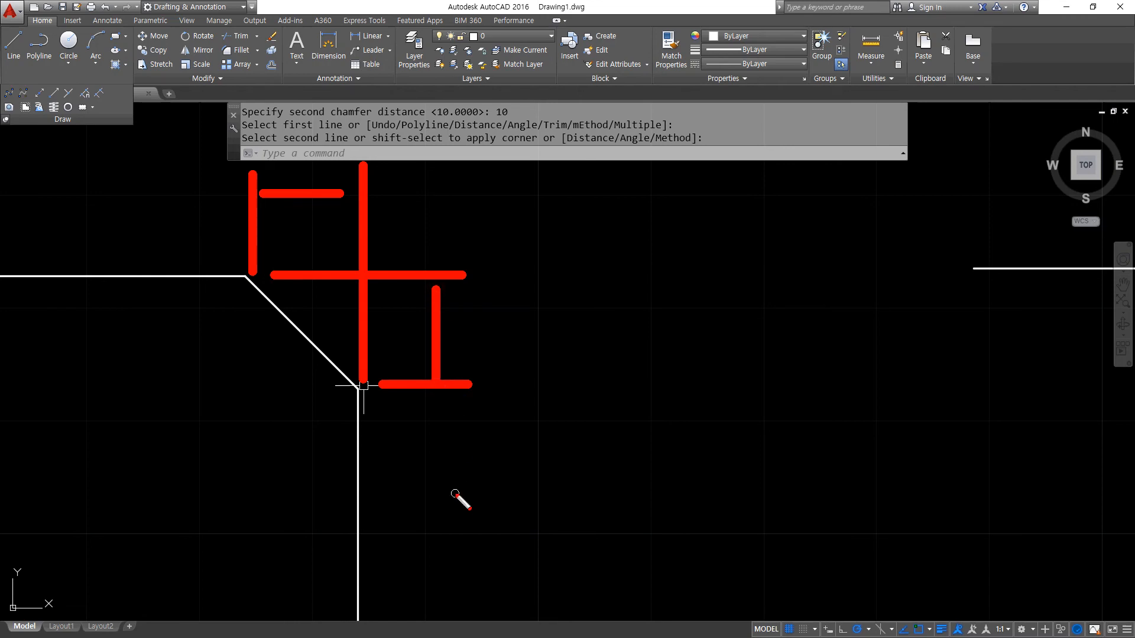
key(Escape)
- Chamfer the crossing lines with the same distances, keeping the left part of the horizontal and the lower part of the vertical
scroll(535, 430, down, 4)
middle_drag(891, 386, 542, 385)
scroll(543, 383, up, 4)
key(space)
click(446, 341)
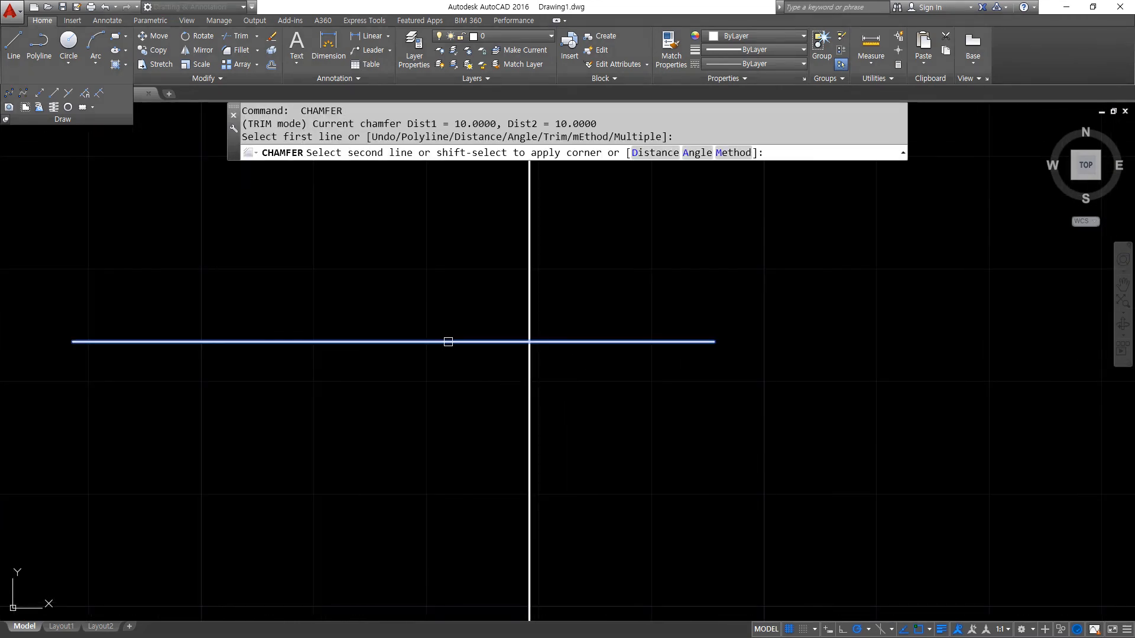
click(528, 435)
mouse_move(622, 392)
mouse_down()
mouse_move(626, 202)
mouse_move(621, 380)
mouse_up()
key(Escape)
- Chamfer the two separated short lines with the same distances so they join
scroll(631, 380, down, 4)
mouse_move(630, 380)
middle_down()
mouse_move(420, 359)
mouse_move(169, 357)
middle_up()
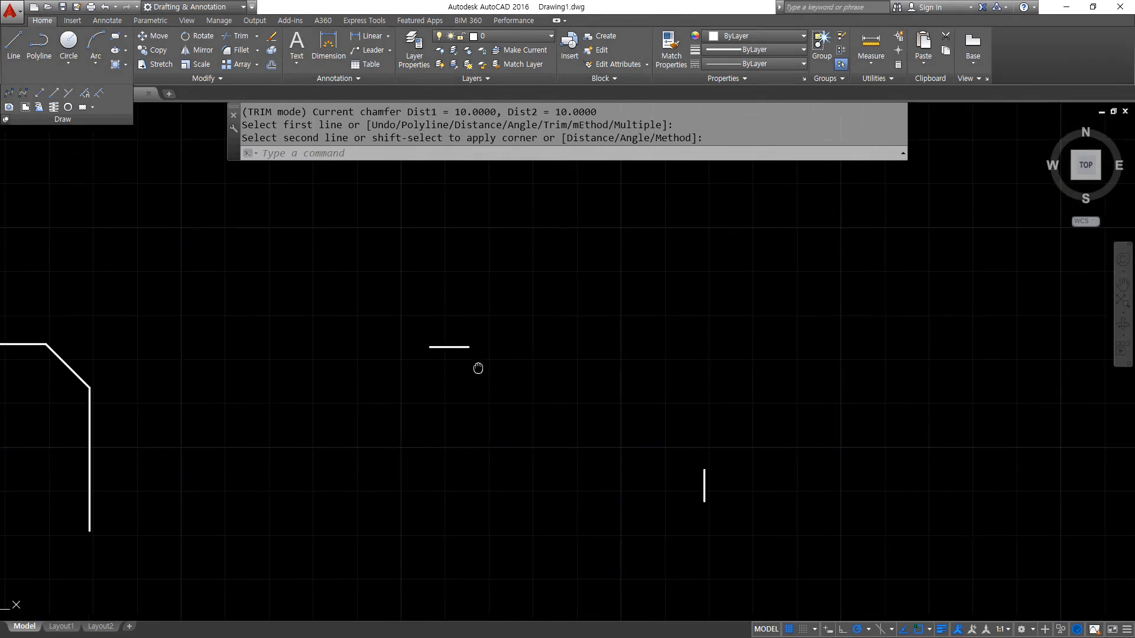
key(space)
click(448, 347)
click(708, 490)
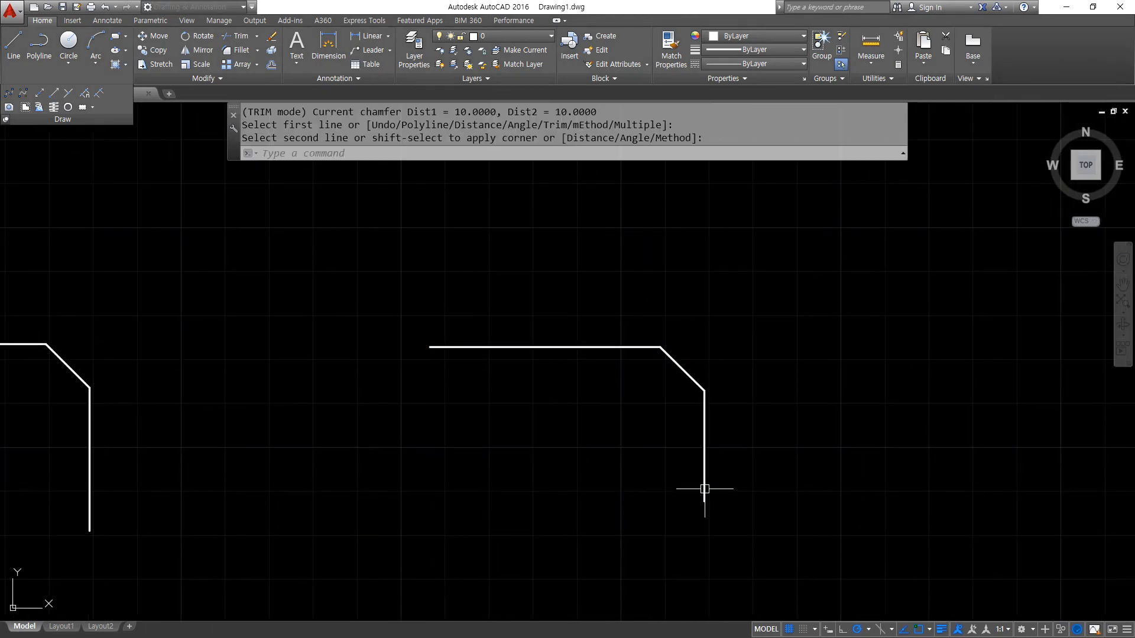
mouse_move(707, 492)
mouse_down()
mouse_move(591, 494)
mouse_move(624, 358)
mouse_up()
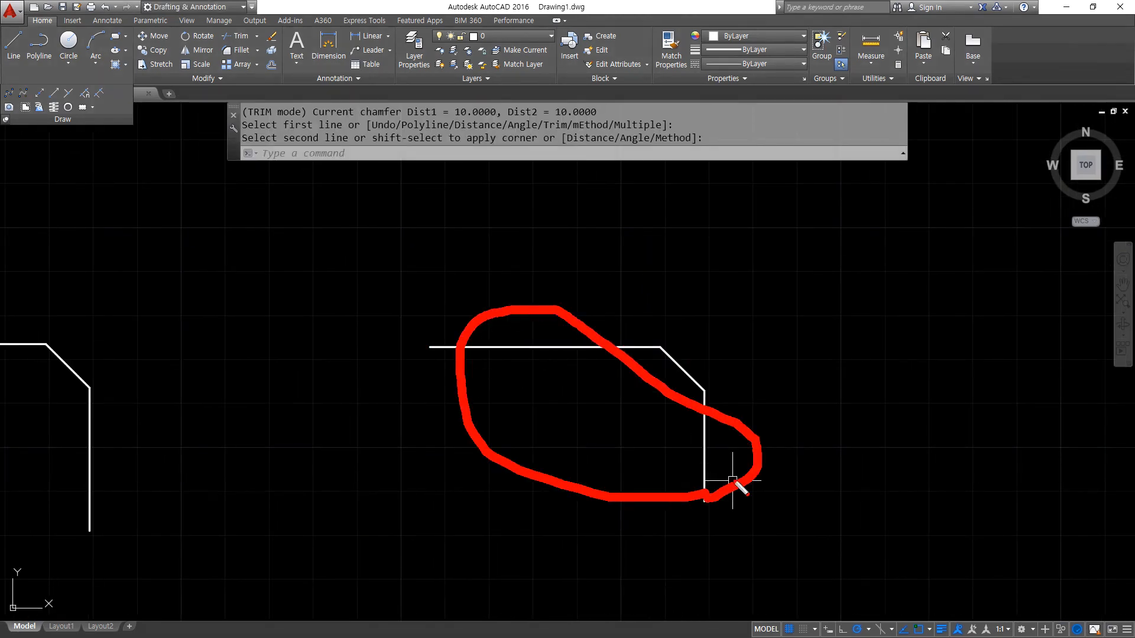
key(Escape)
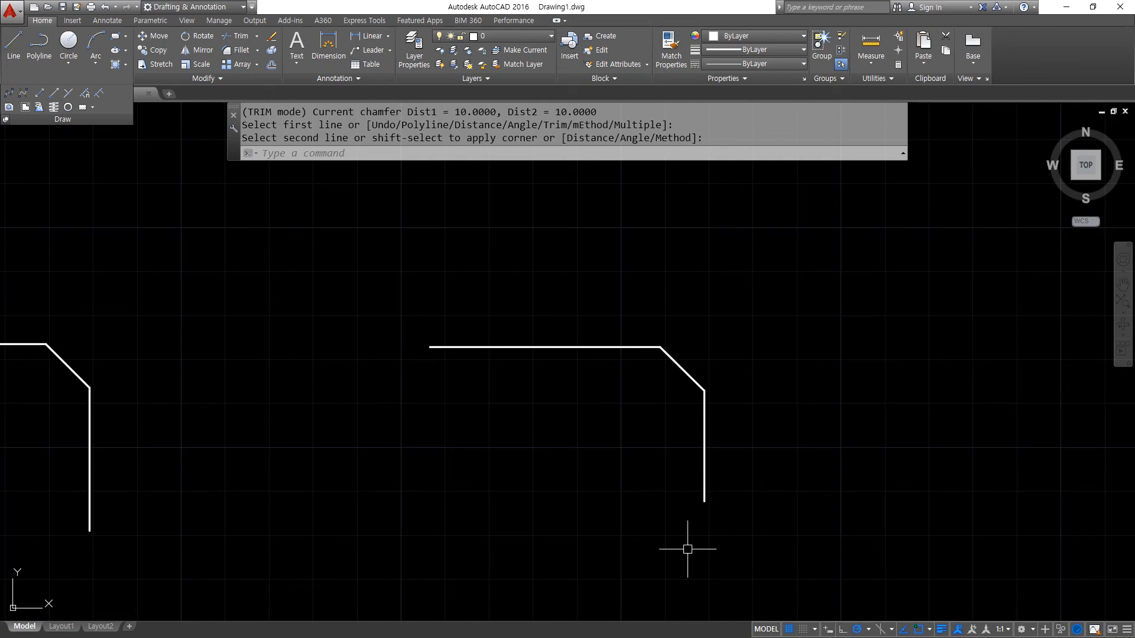
- Undo the three chamfers and the distance setting
text(z)
key(BackSpace)
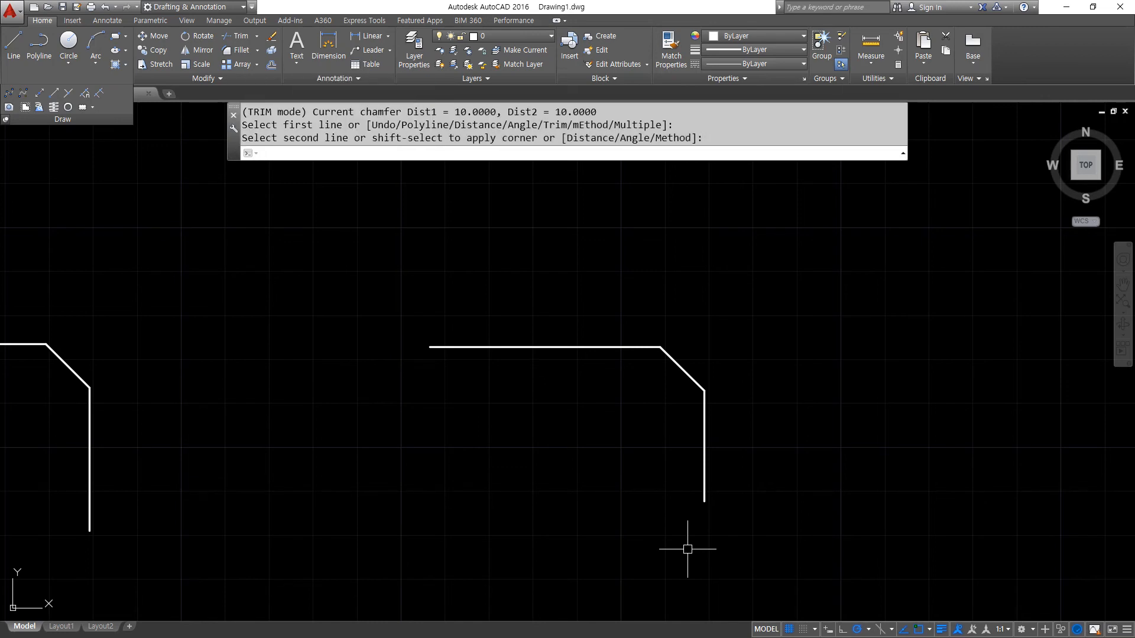
key(ctrl+z)
key(ctrl+z)
key(ctrl+z)
key(ctrl+z)
key(ctrl+z)
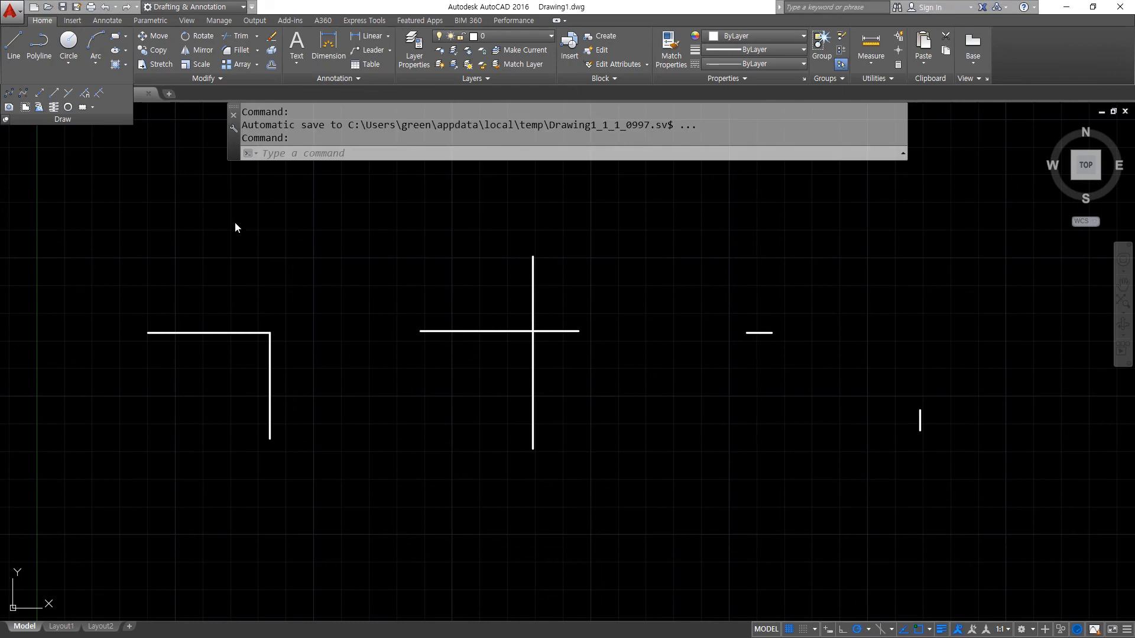
- Chamfer the L-shaped corner with the Angle option, using length 10 on the horizontal line and an angle of 45
text(cha)
key(Return)
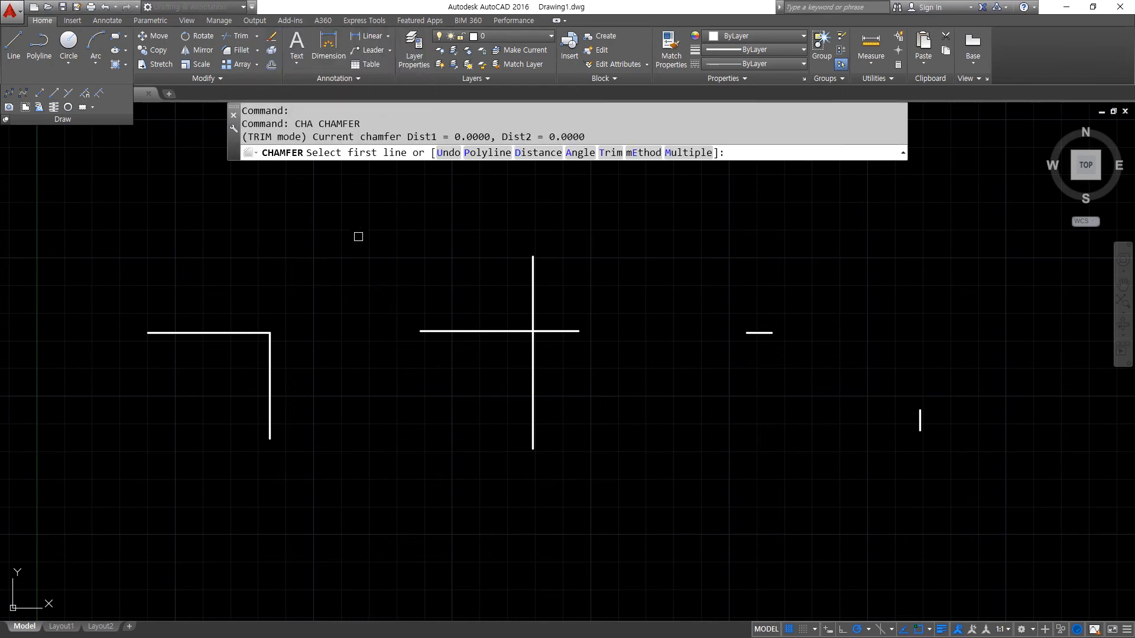
click(580, 154)
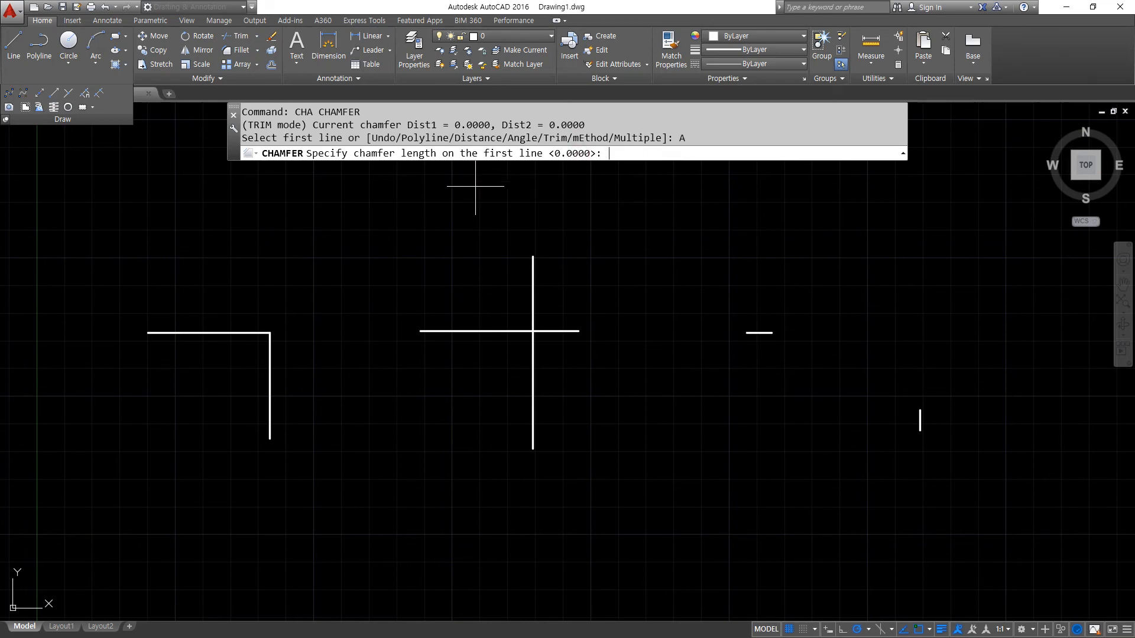
key(super+plus)
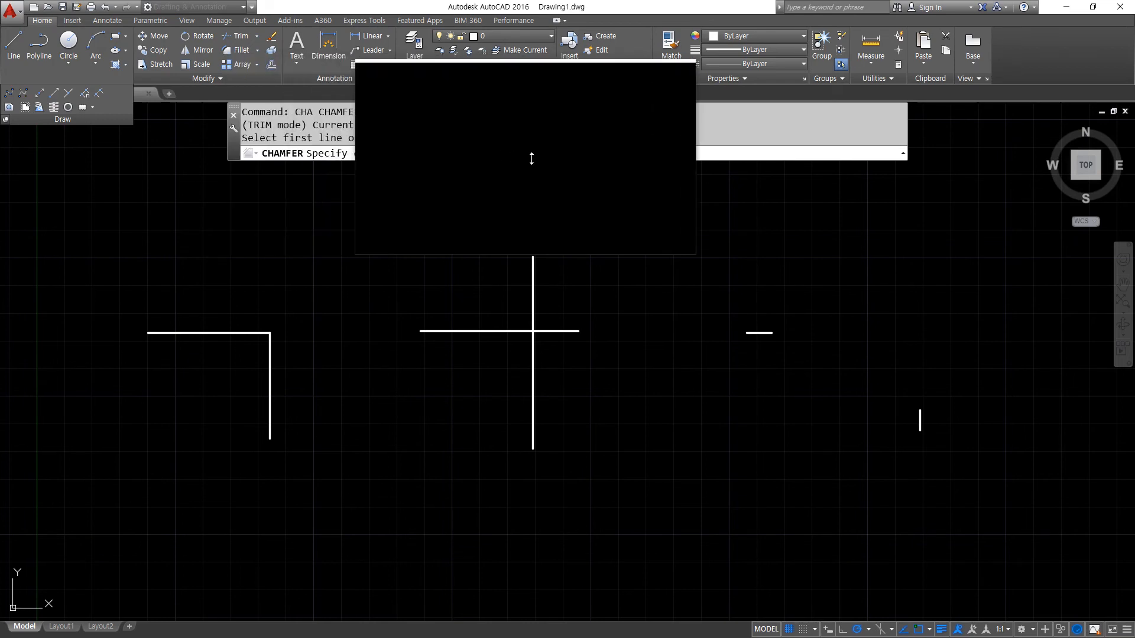
key(Return)
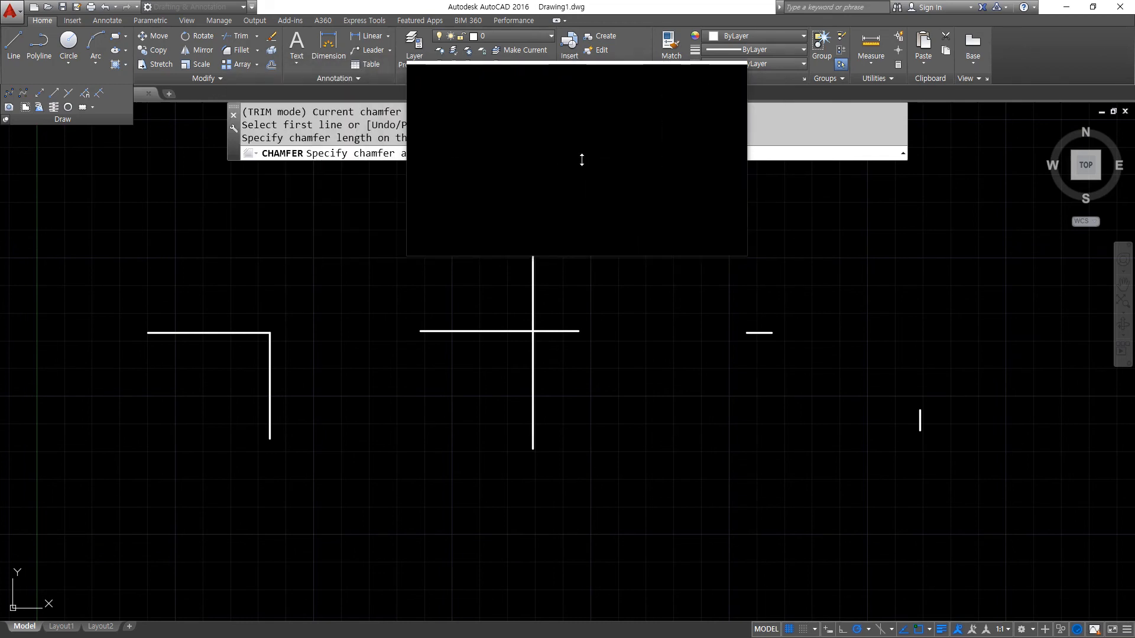
key(Return)
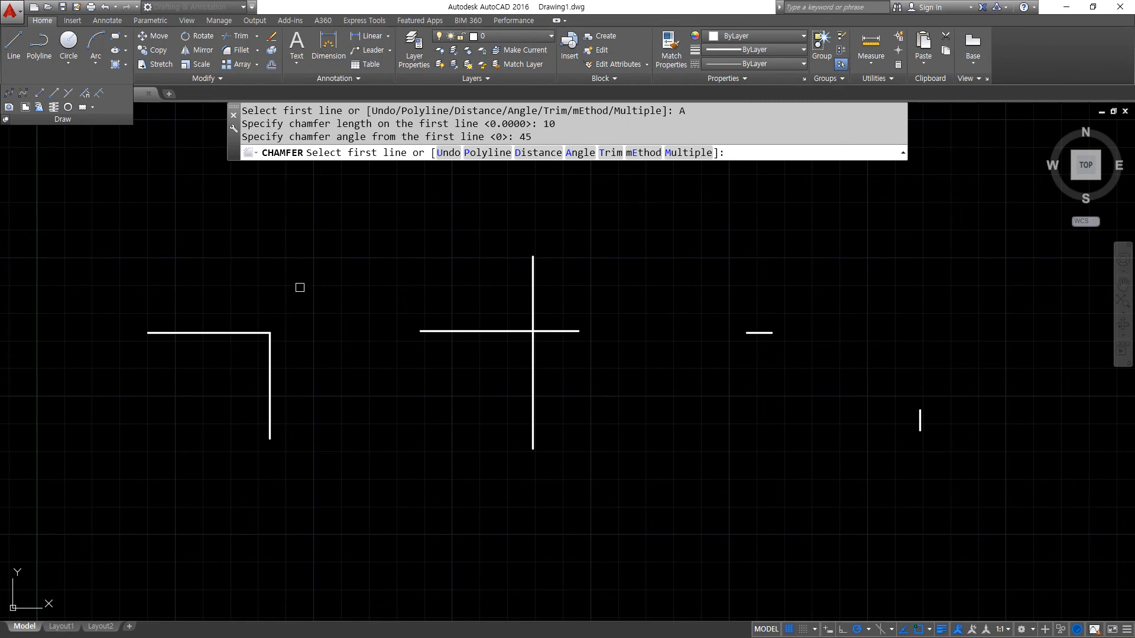
scroll(248, 328, up, 8)
click(255, 354)
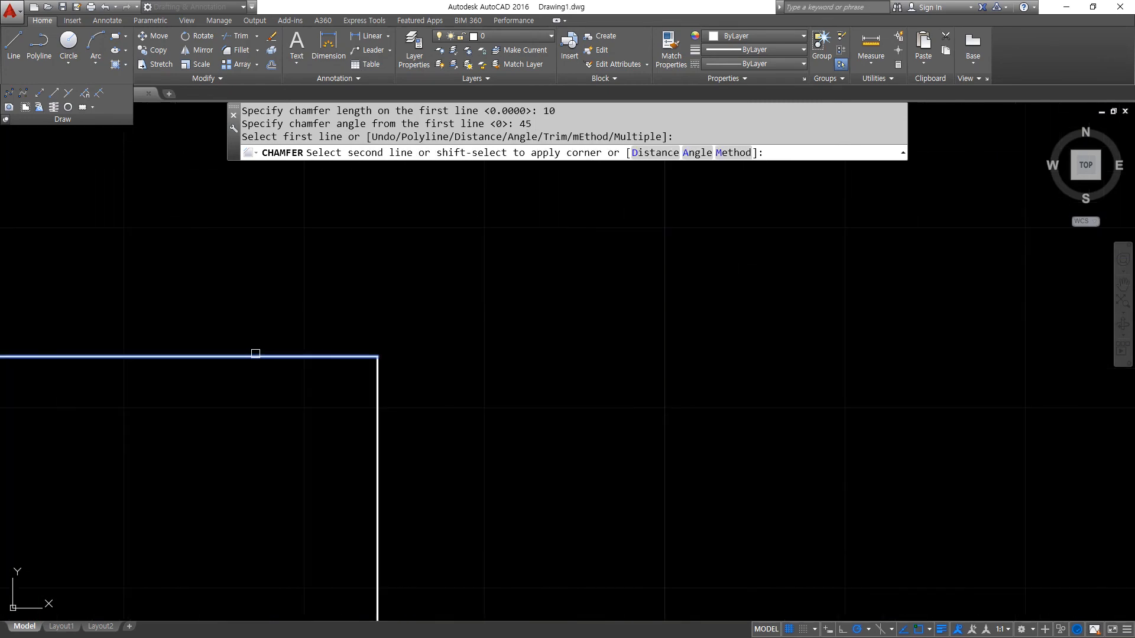
mouse_move(373, 354)
mouse_down()
mouse_move(271, 315)
mouse_move(212, 345)
mouse_up()
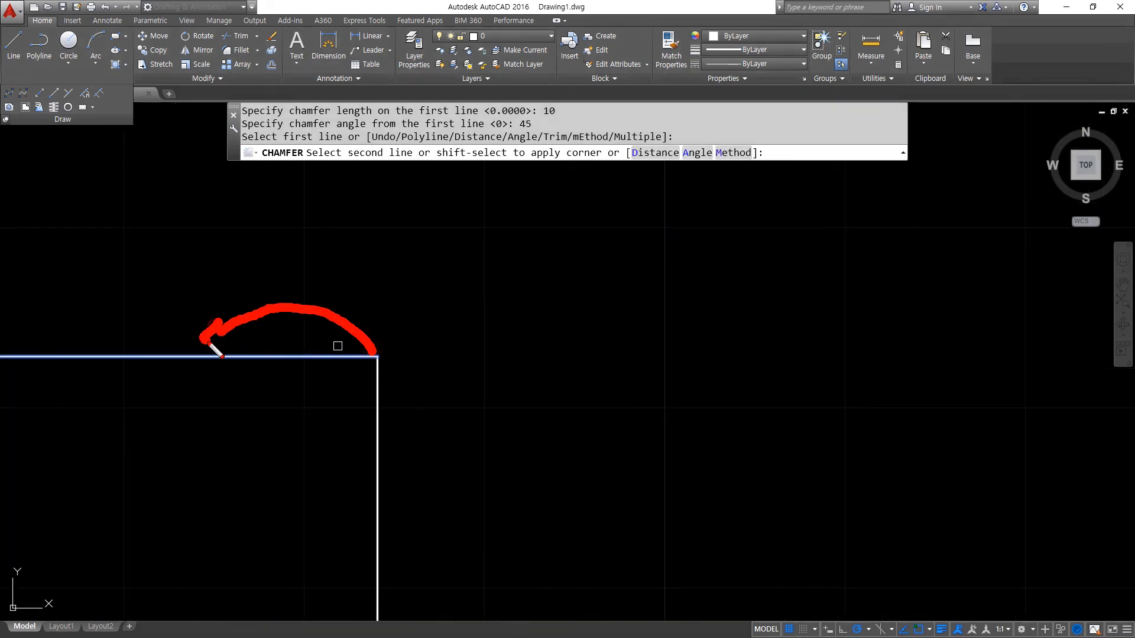
mouse_move(296, 366)
mouse_down()
mouse_move(296, 347)
mouse_move(246, 310)
mouse_up()
drag(251, 266, 278, 260)
mouse_move(268, 384)
mouse_down()
mouse_move(236, 461)
mouse_move(263, 482)
mouse_up()
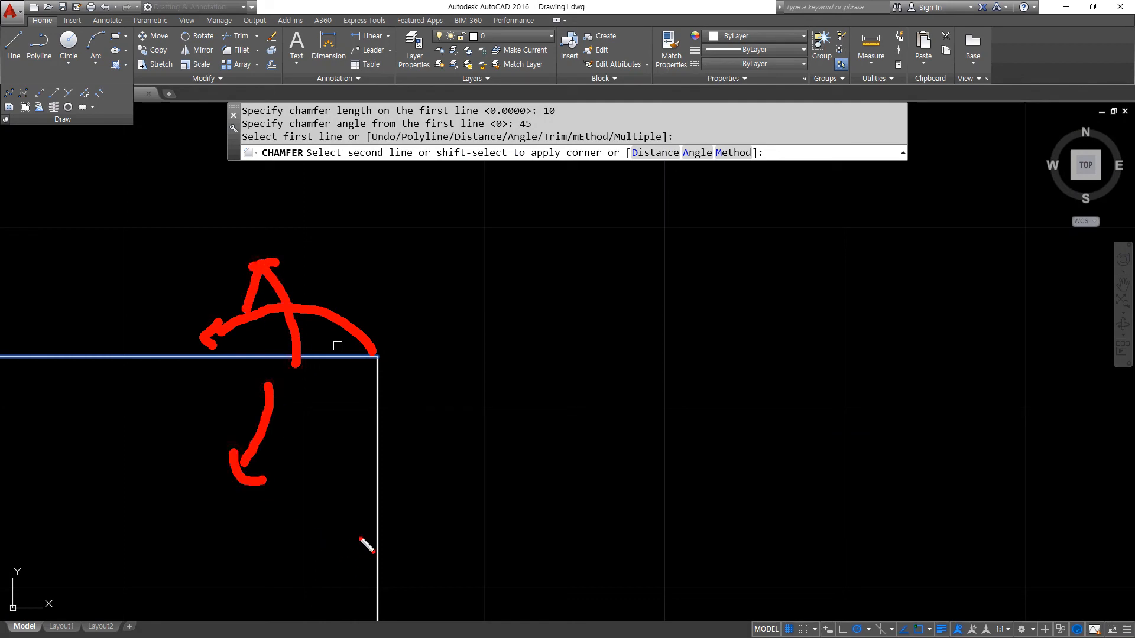
key(Escape)
click(377, 546)
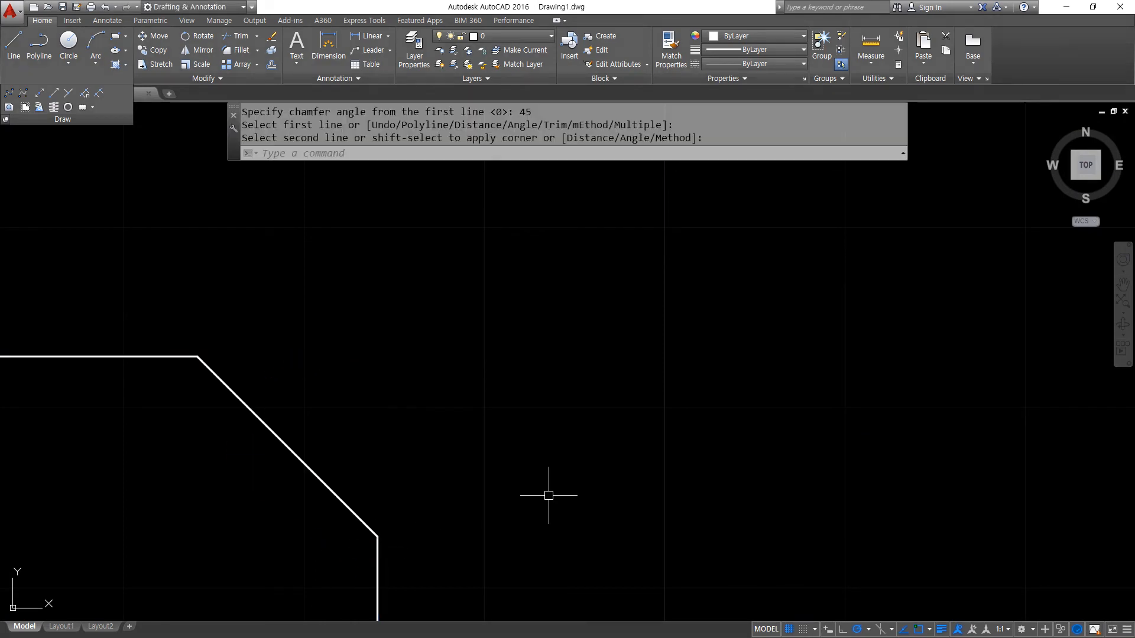
- Chamfer the crossing lines with the same length and angle, keeping the left part of the horizontal and the lower part of the vertical
scroll(549, 495, down, 2)
middle_drag(670, 480, 206, 401)
middle_drag(552, 413, 404, 418)
key(space)
click(454, 363)
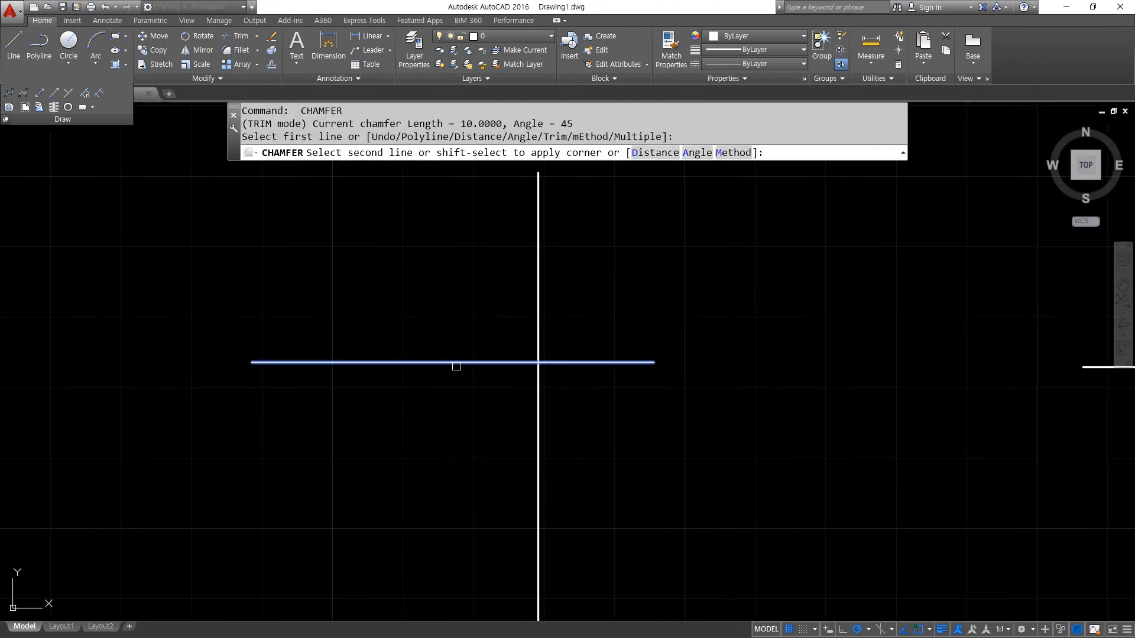
click(538, 451)
- Chamfer the separated short horizontal and vertical lines with the same length and angle so they join
scroll(700, 468, down, 3)
middle_drag(859, 439, 485, 382)
scroll(491, 377, up, 3)
key(space)
click(496, 359)
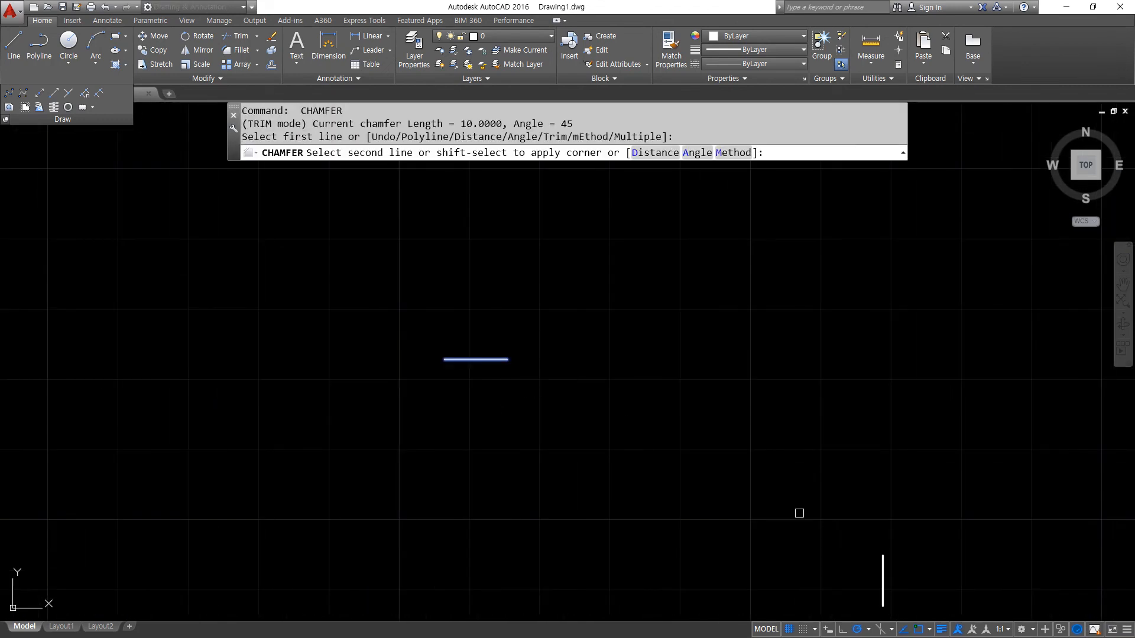
click(881, 574)
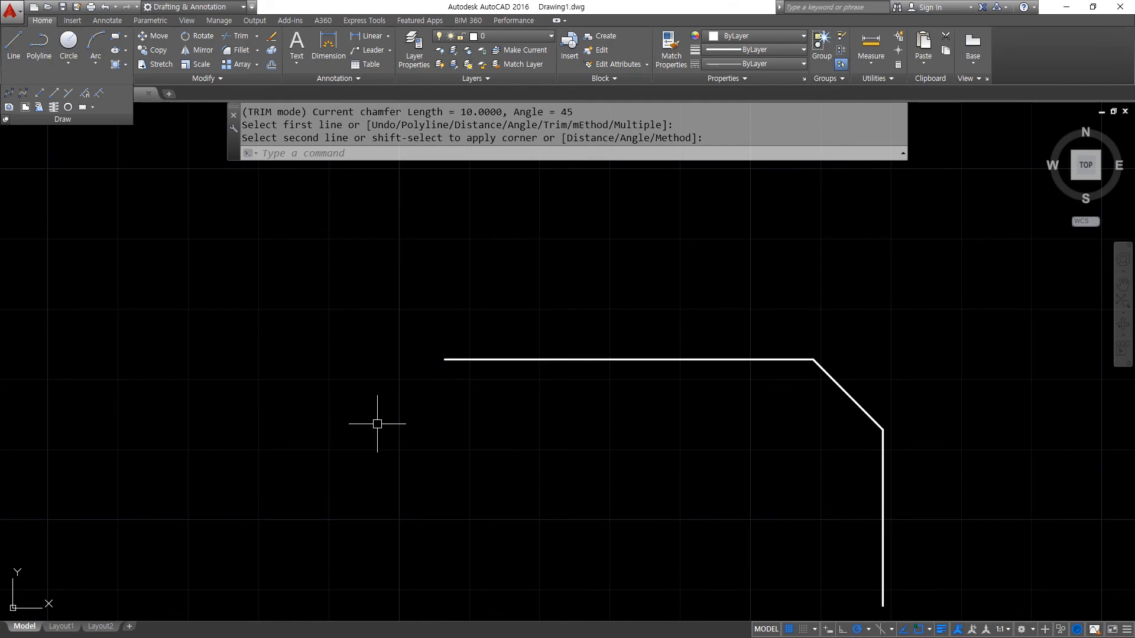
- Erase all the chamfered line sets from the drawing
scroll(450, 550, down, 8)
middle_drag(592, 572, 660, 454)
scroll(644, 467, up, 2)
click(917, 506)
click(58, 263)
text(e)
key(Return)
- Draw a sharp-cornered rectangle by two opposite corners with the Rectangle fillet radius set to 0
text(rec)
key(Return)
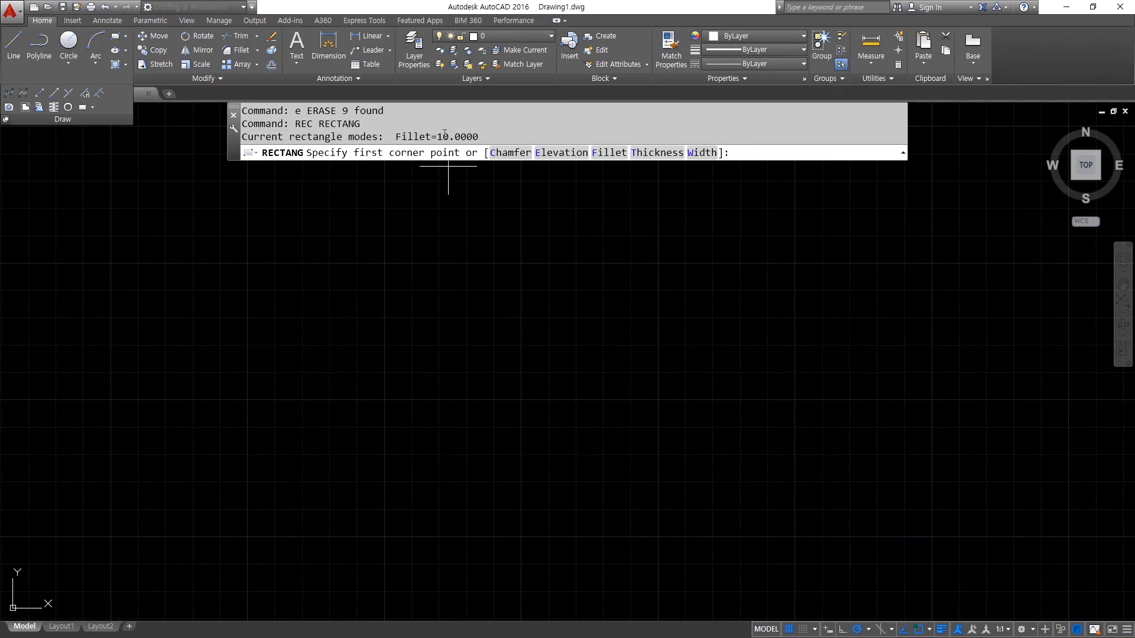
click(607, 153)
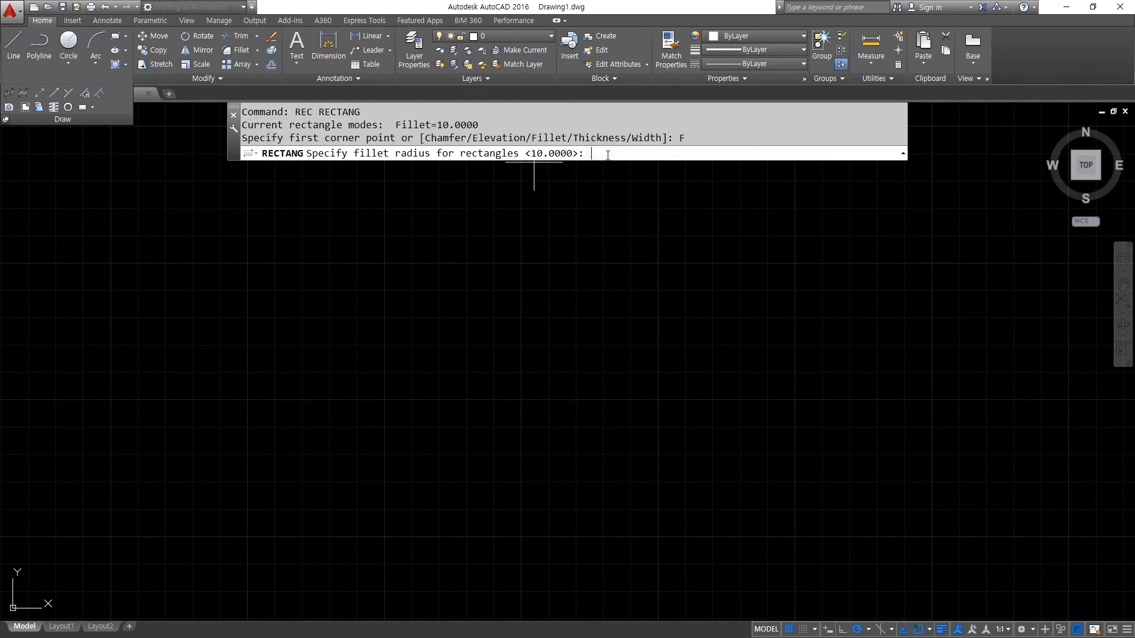
text(0)
key(Return)
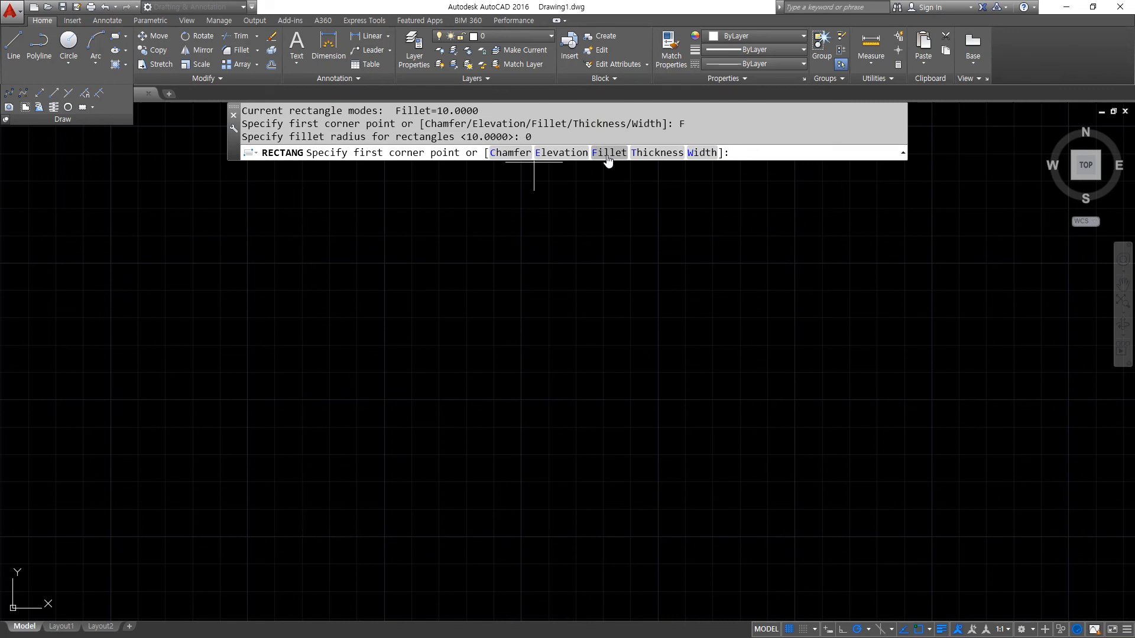
click(139, 509)
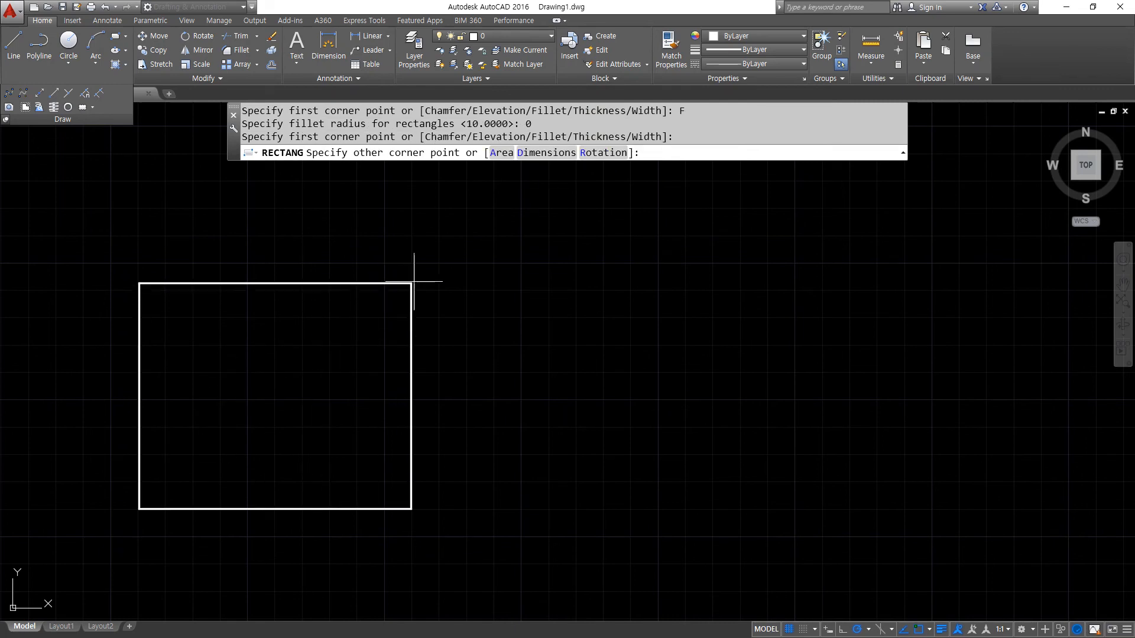
click(508, 270)
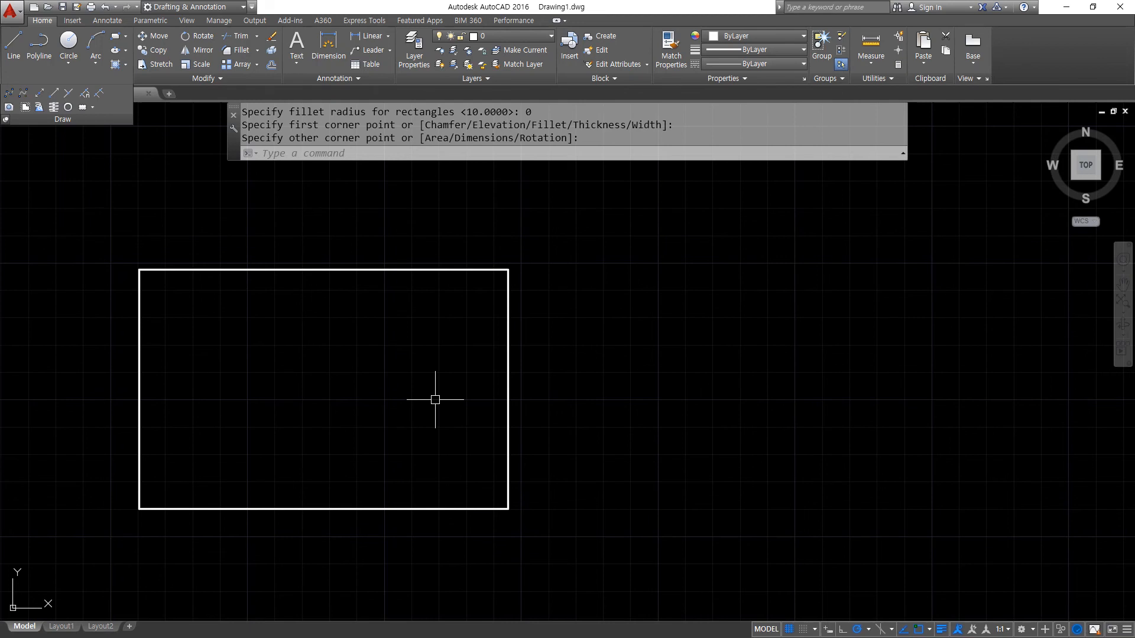
- Chamfer only the rectangle's upper-right corner with length 10 and angle 45, and undo that chamfer
text(cha)
key(Return)
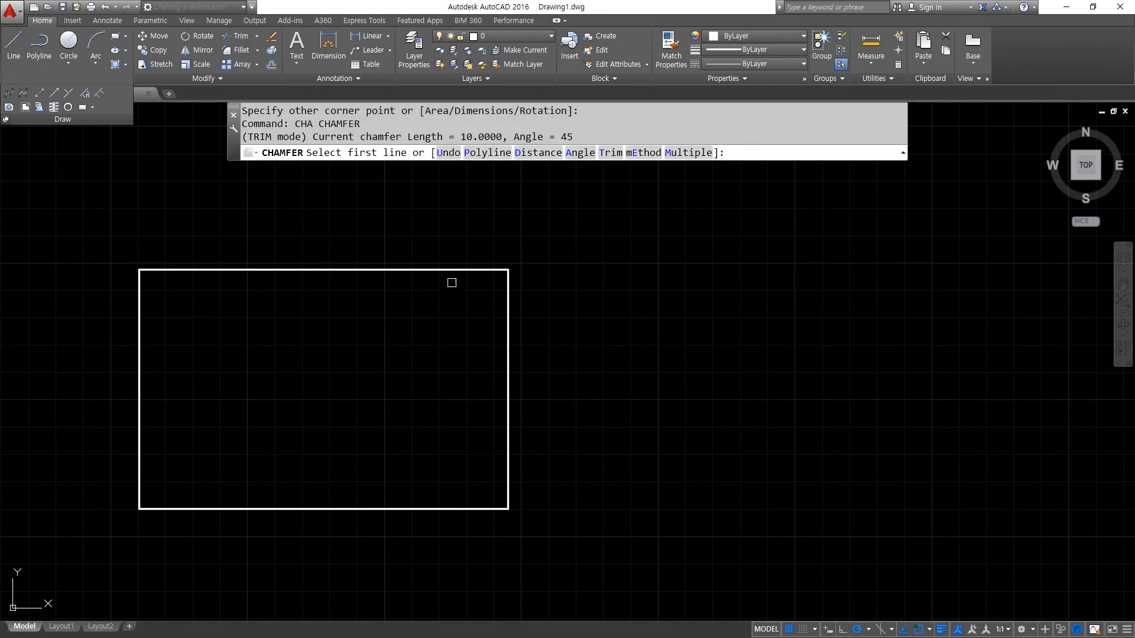
click(455, 270)
click(503, 336)
scroll(494, 266, up, 2)
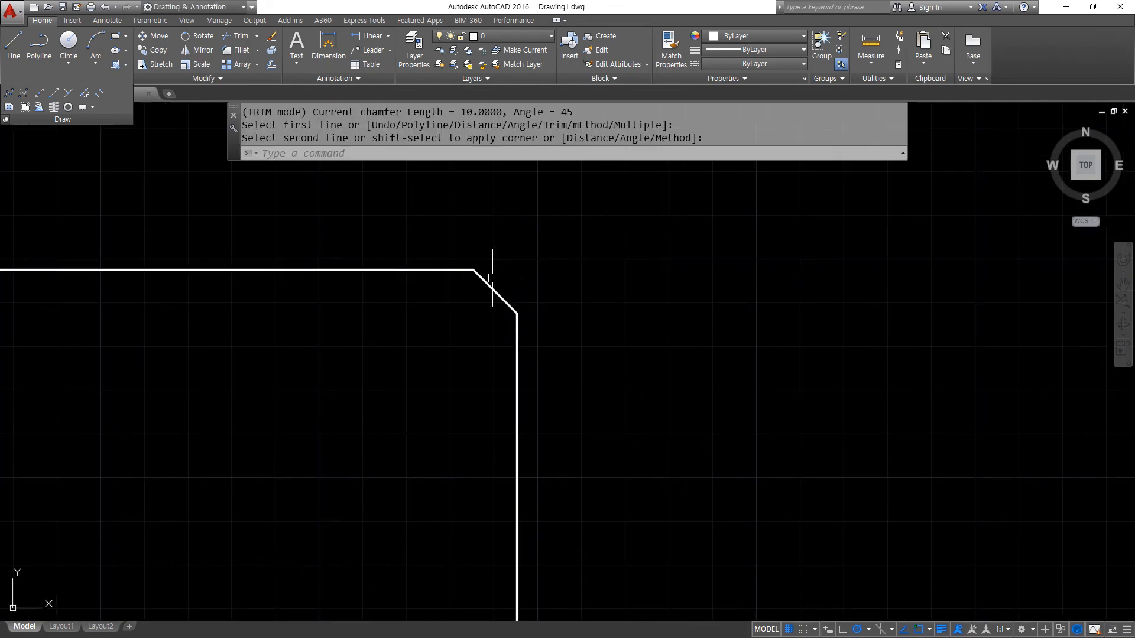
scroll(560, 315, down, 2)
key(ctrl+z)
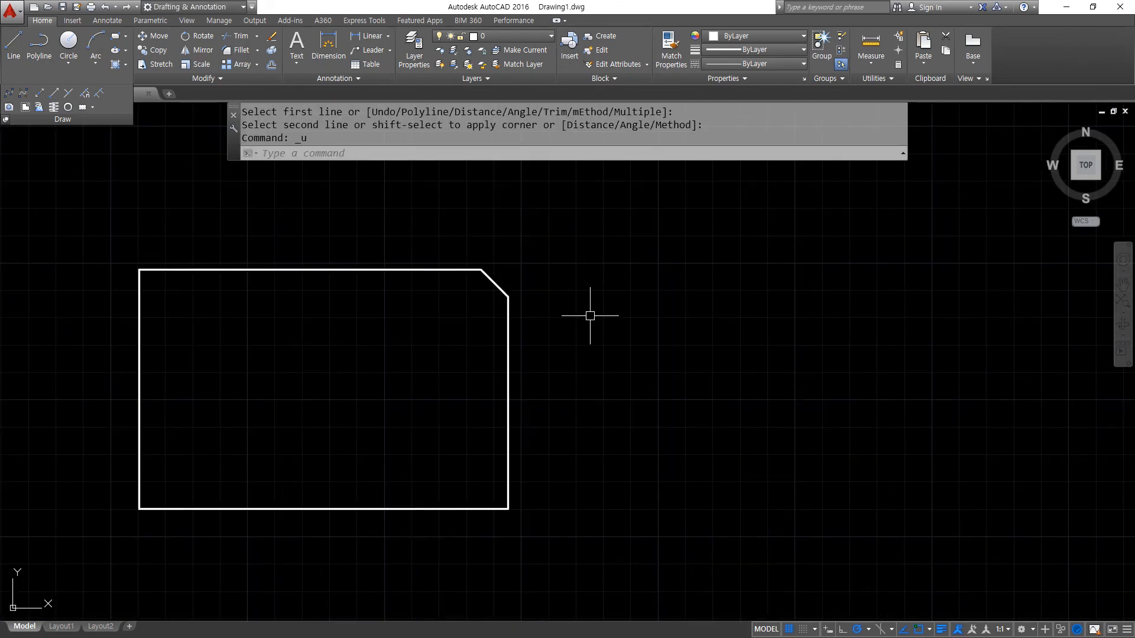
key(ctrl+z)
- Chamfer all four corners of the rectangle at once using the Chamfer Polyline option
text(cha)
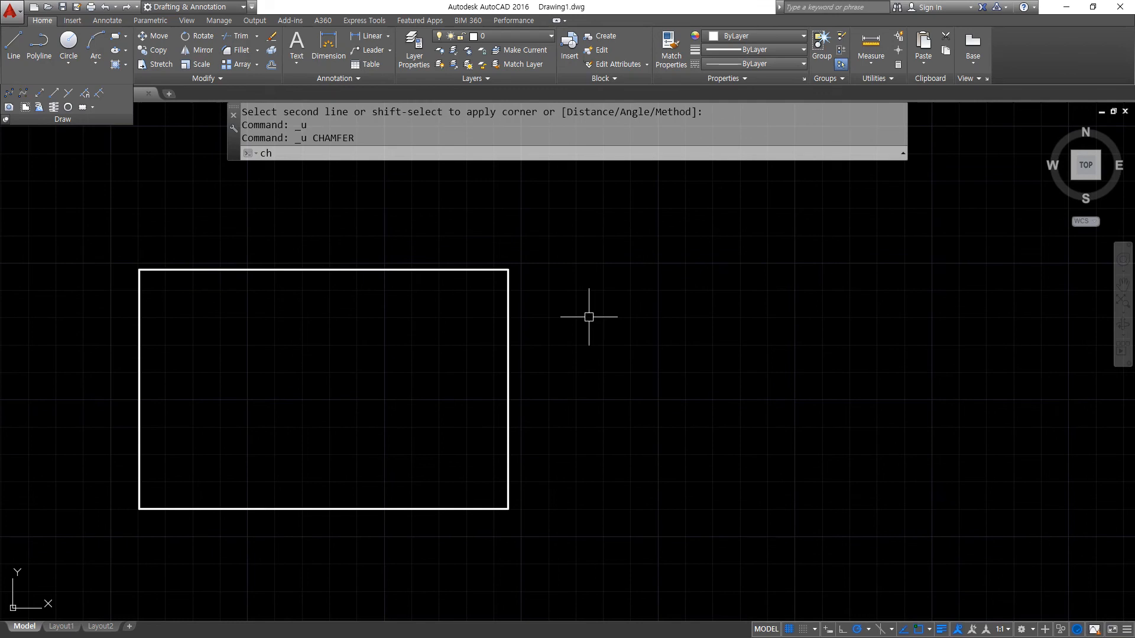
key(Return)
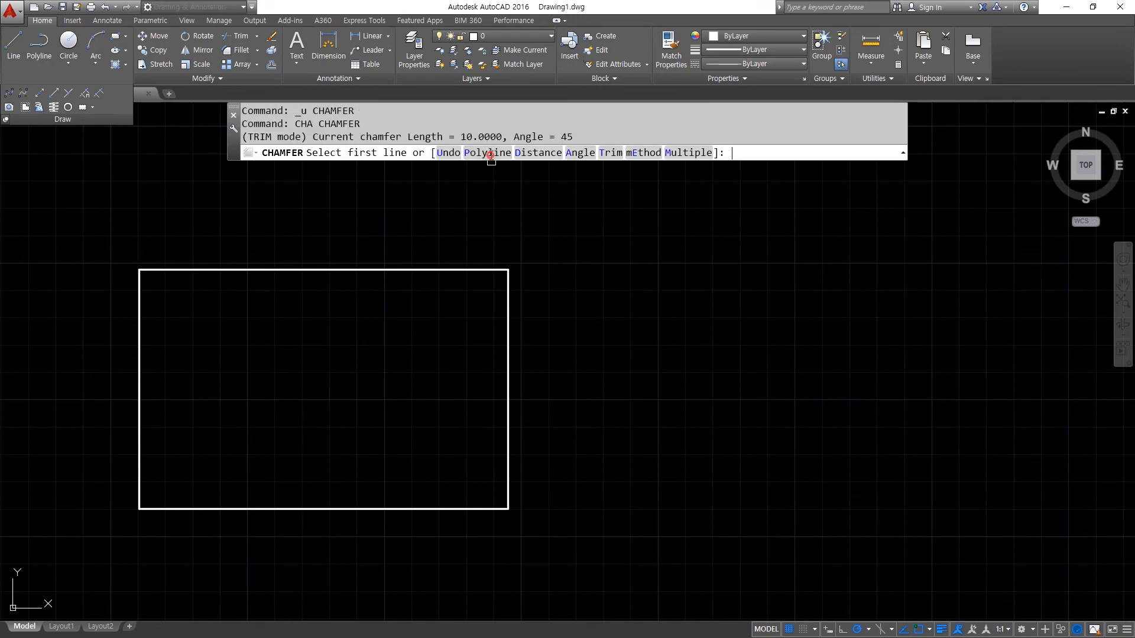
click(489, 152)
click(454, 274)
click(454, 273)
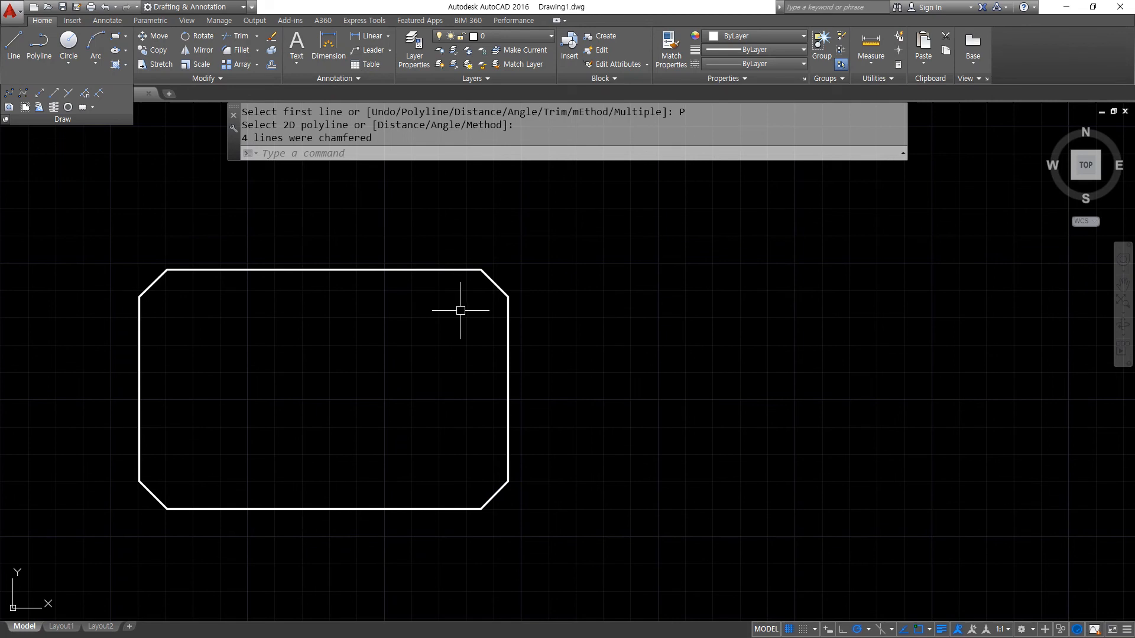
- Draw a second rectangle beside the first using the Rectangle Chamfer option with both distances set to 10
text(rec)
key(Return)
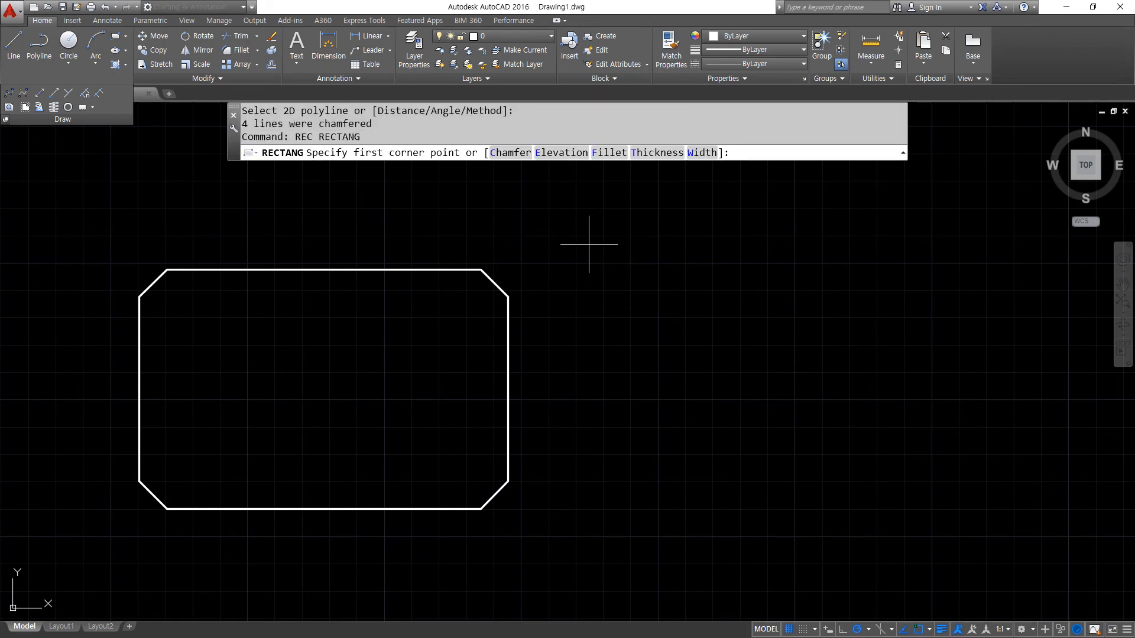
click(508, 153)
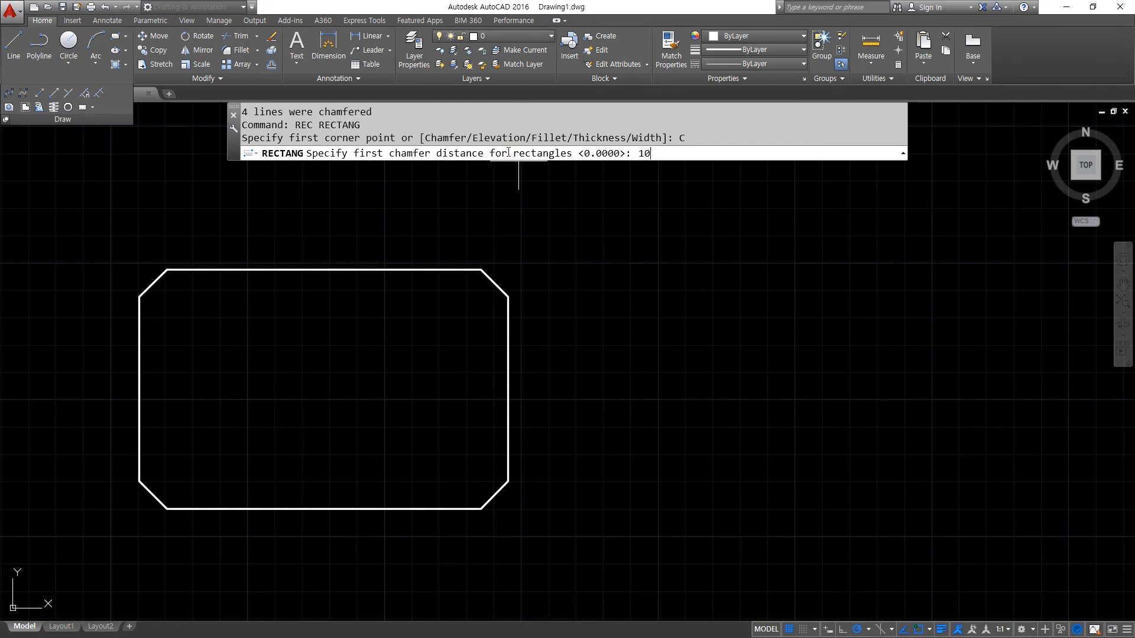
key(Return)
text(10)
key(Return)
click(590, 271)
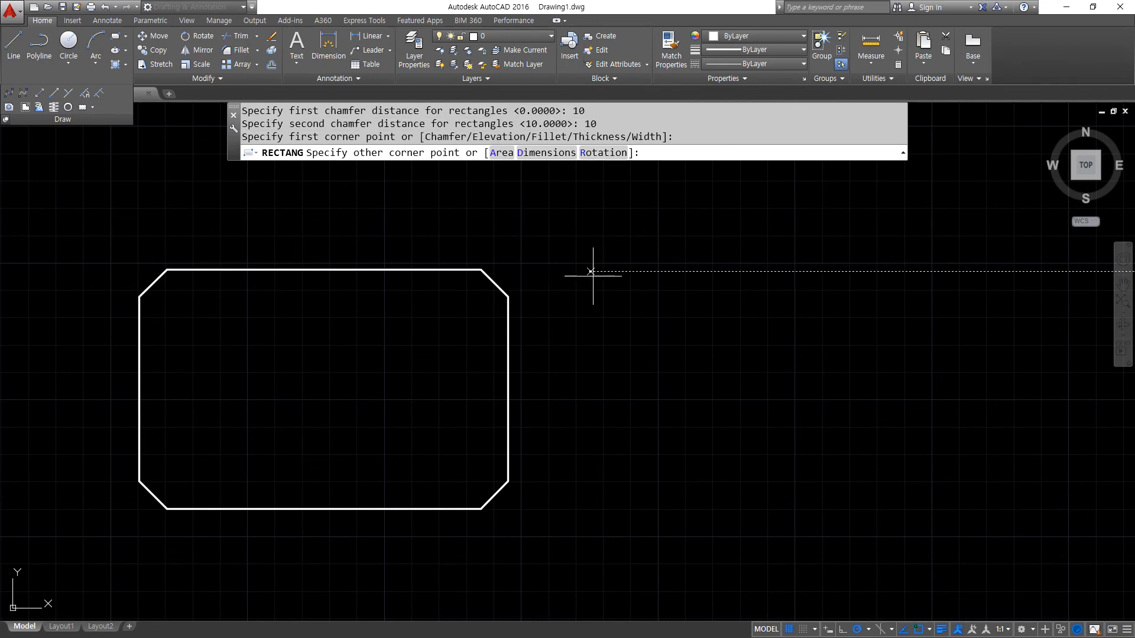
click(922, 515)
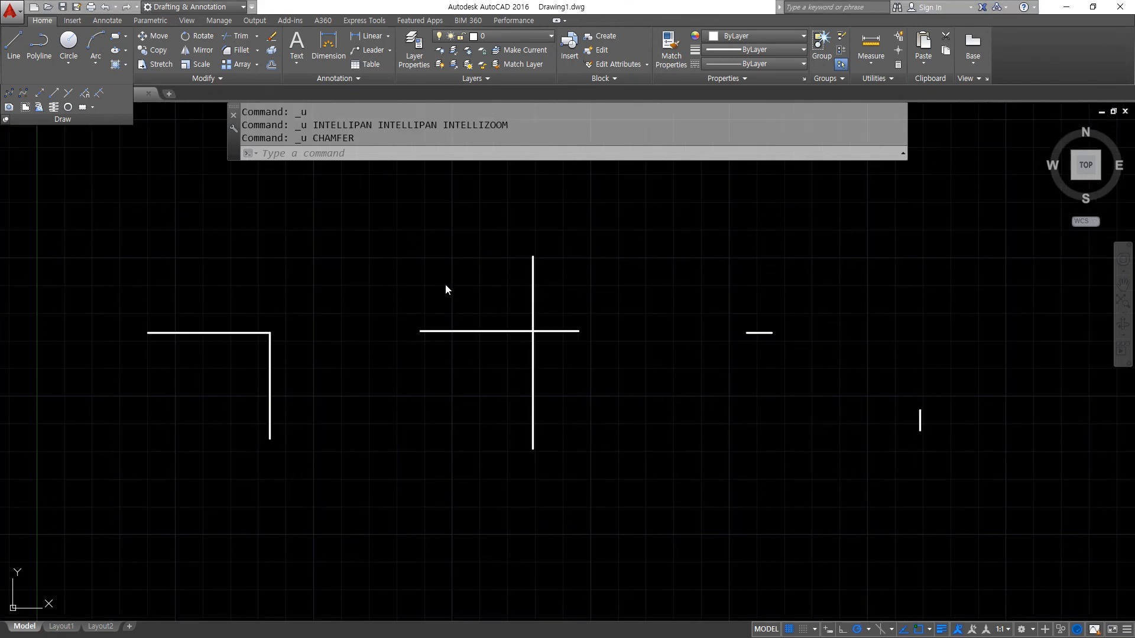
- Fillet the L-shaped corner between the horizontal and vertical lines with radius 10 in Trim mode
text(f)
key(Return)
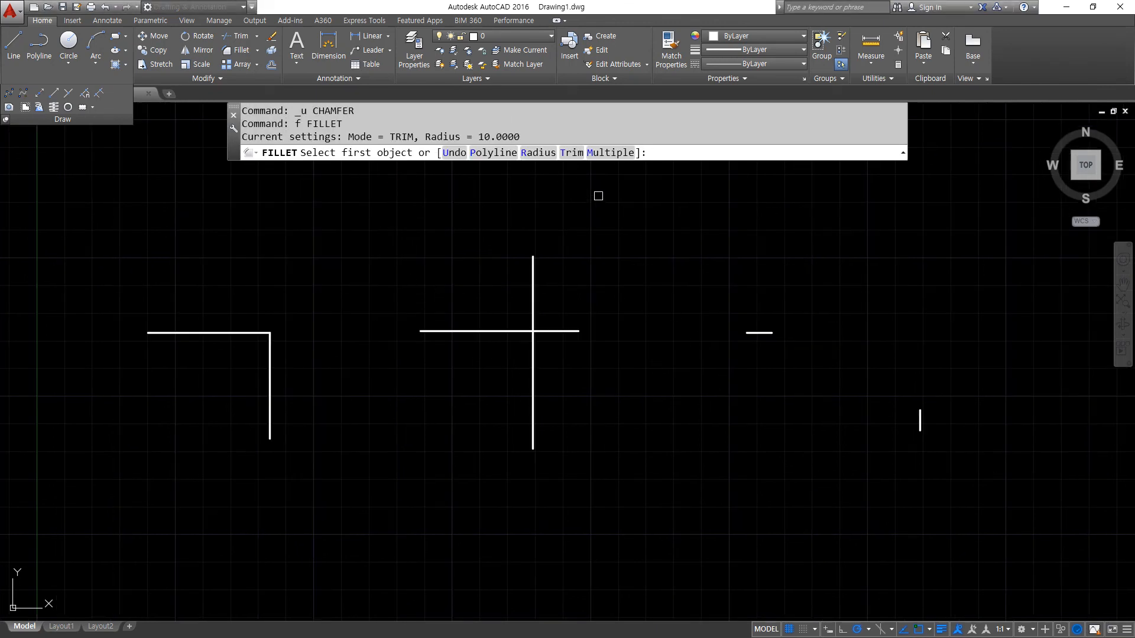
key(super+plus)
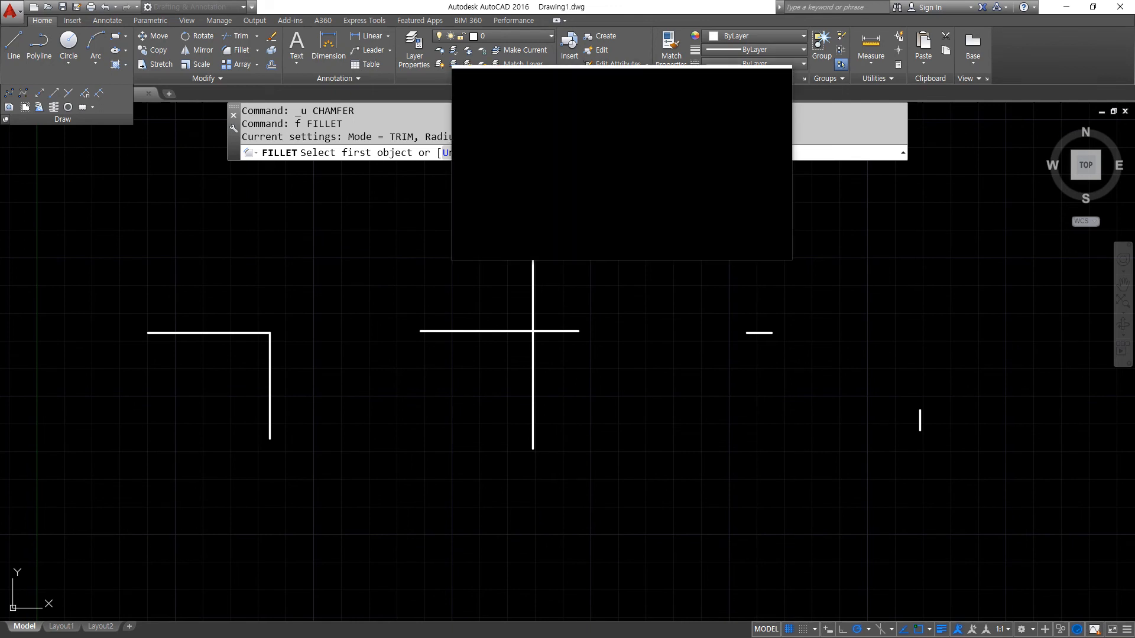
key(super+Escape)
click(239, 333)
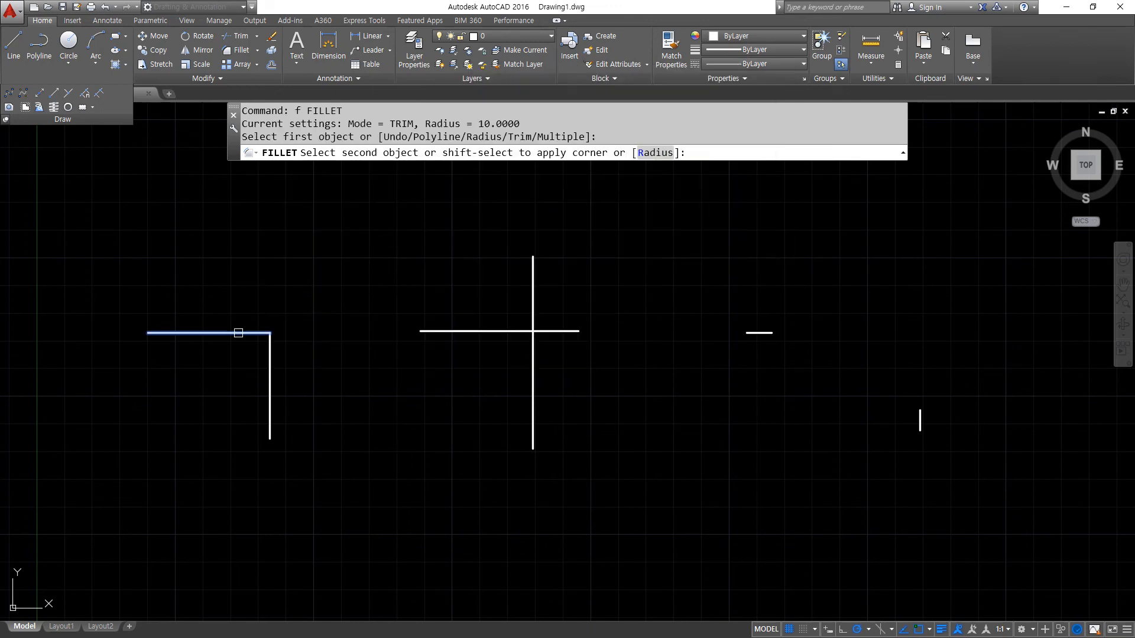
click(270, 377)
click(270, 378)
mouse_move(398, 188)
mouse_down()
mouse_move(348, 196)
mouse_move(390, 183)
mouse_up()
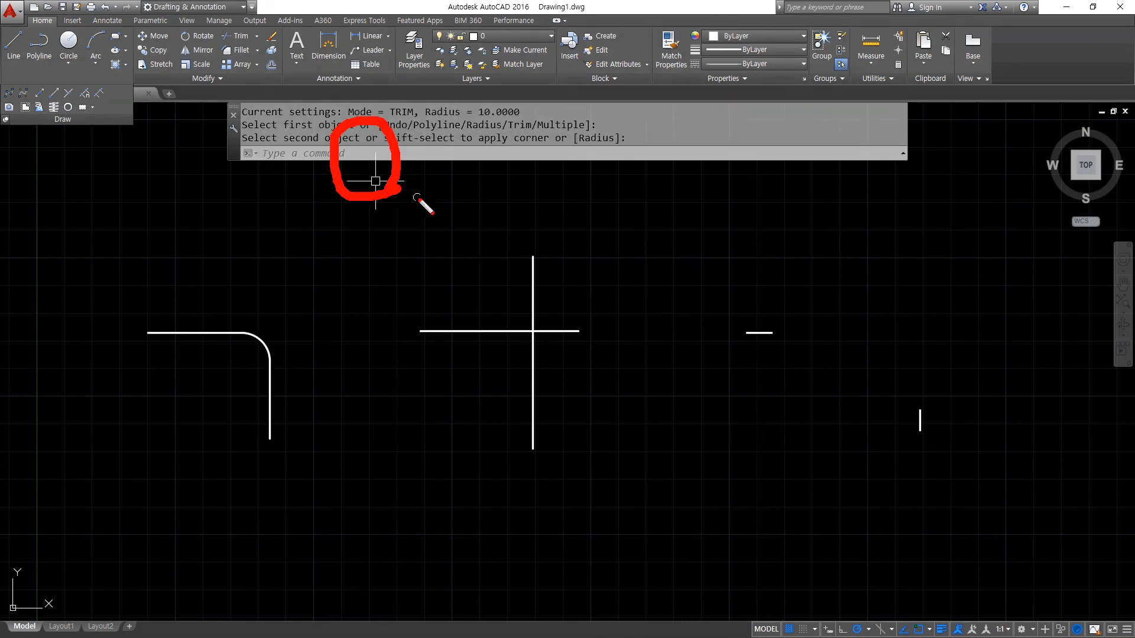
mouse_move(538, 378)
mouse_down()
mouse_move(557, 319)
mouse_move(552, 361)
mouse_up()
mouse_move(899, 417)
mouse_down()
mouse_move(823, 369)
mouse_move(897, 394)
mouse_up()
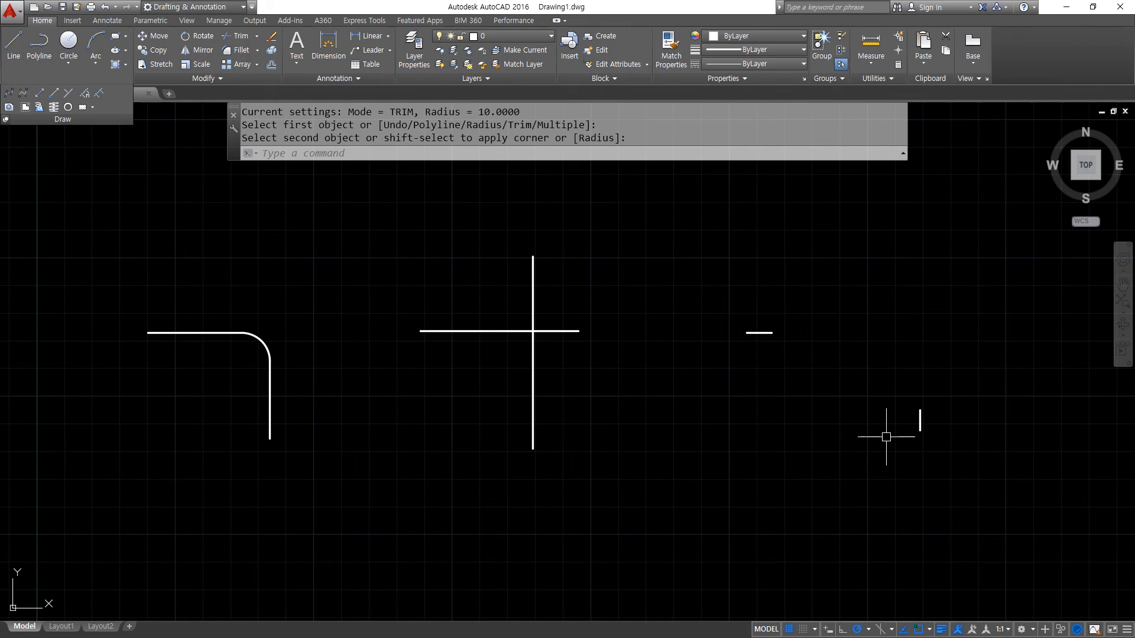
- Fillet the crossing lines with radius 10 using the Multiple option, keeping the left part of the horizontal and the lower part of the vertical
text(f)
key(Return)
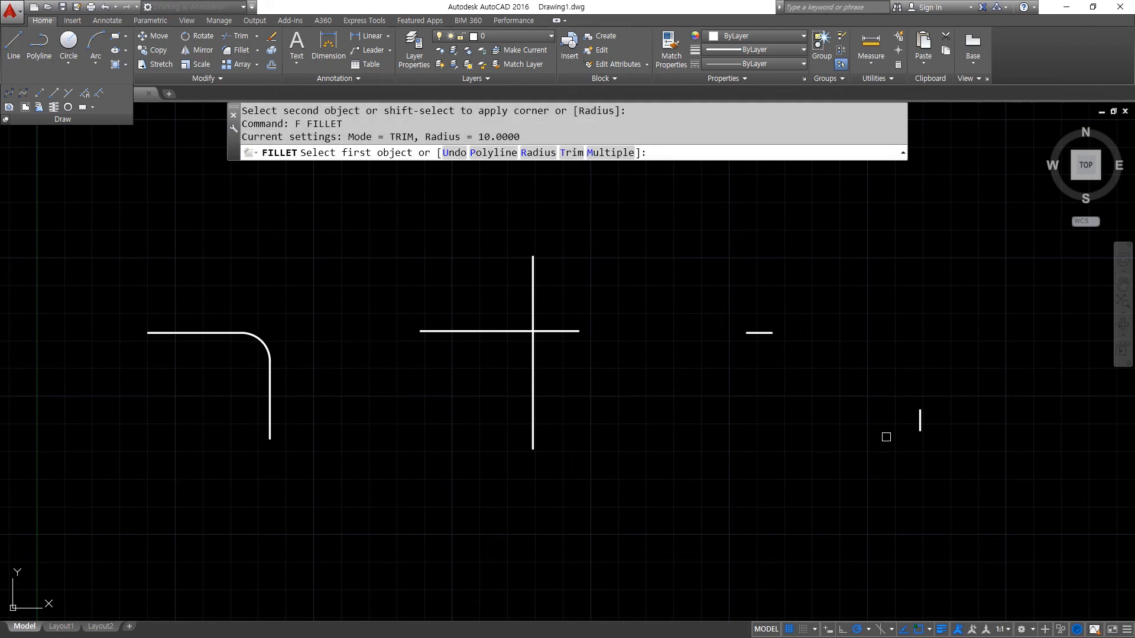
click(610, 153)
click(515, 332)
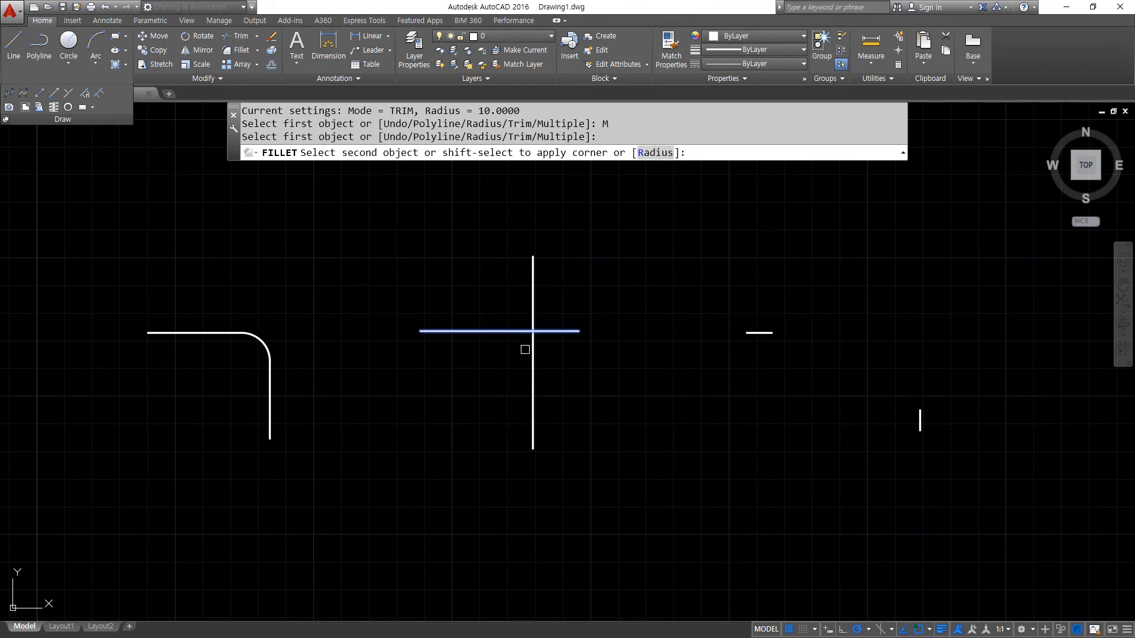
click(533, 354)
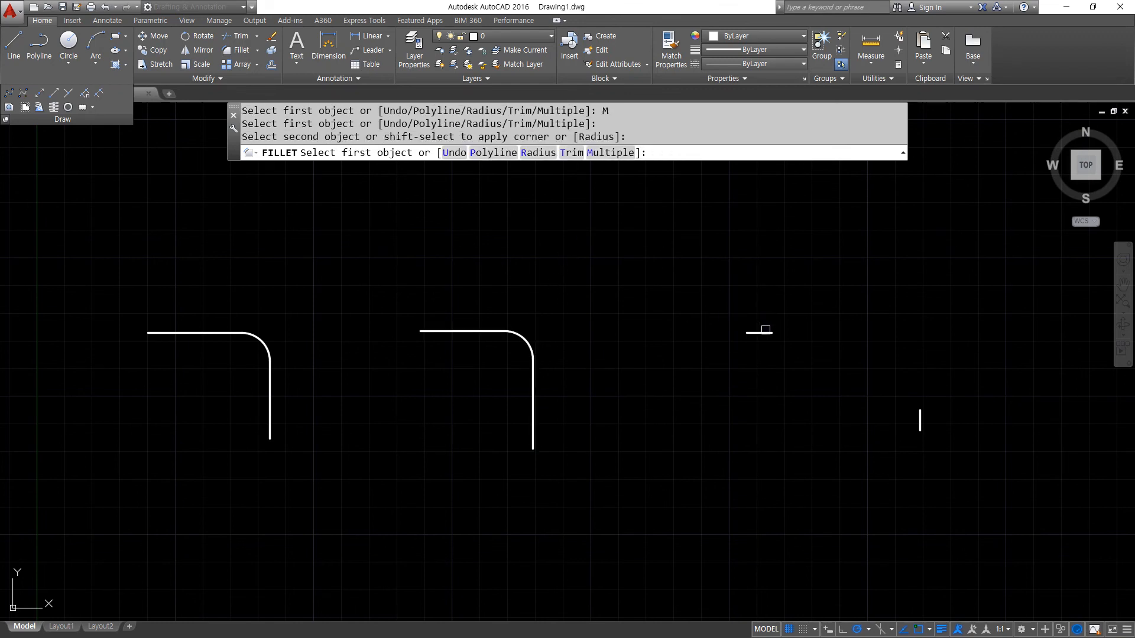
- Fillet the separated horizontal and vertical lines with radius 10 and finish the Multiple fillet command
click(764, 333)
click(917, 419)
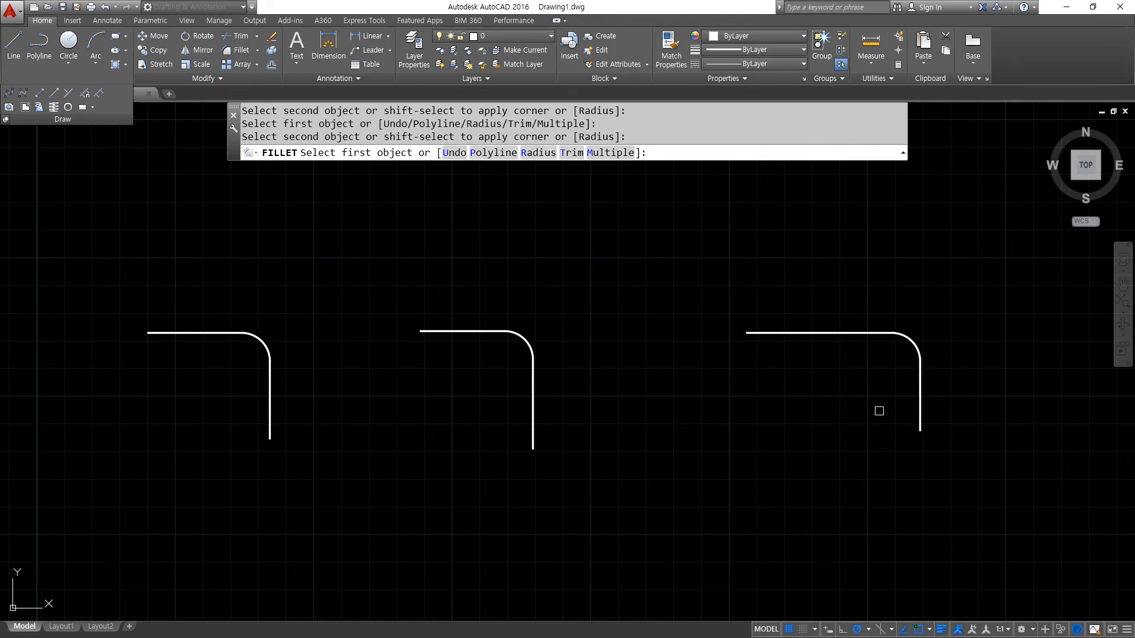
key(Return)
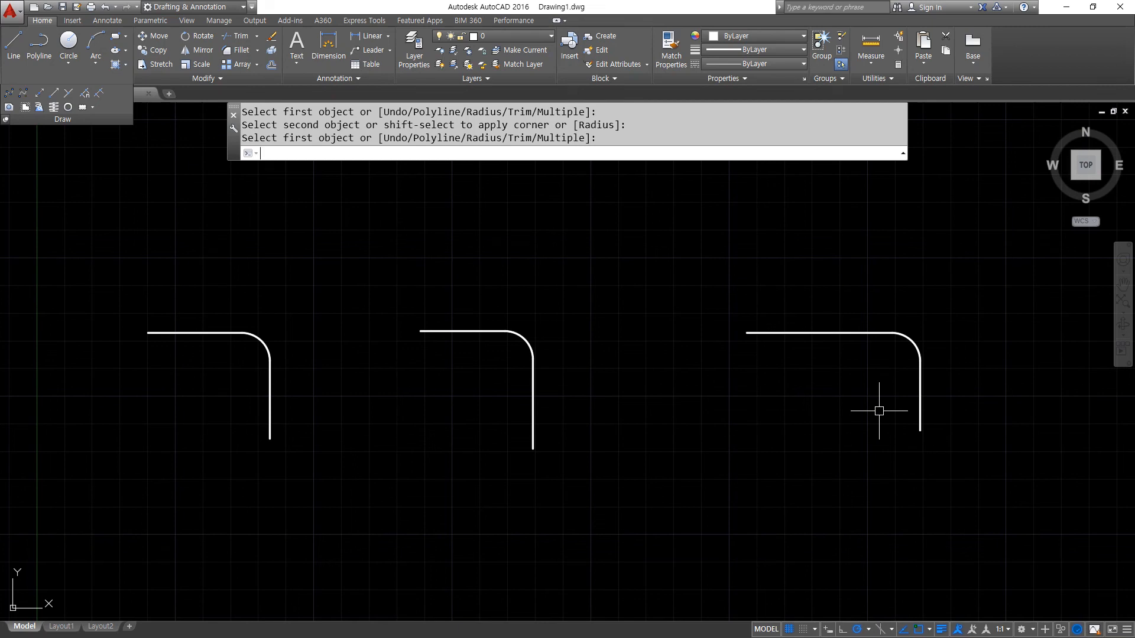
- Erase all three filleted line pairs and zoom to the whole drawing area
click(983, 514)
click(145, 226)
text(e)
key(Return)
text(z)
key(Return)
text(a)
key(Return)
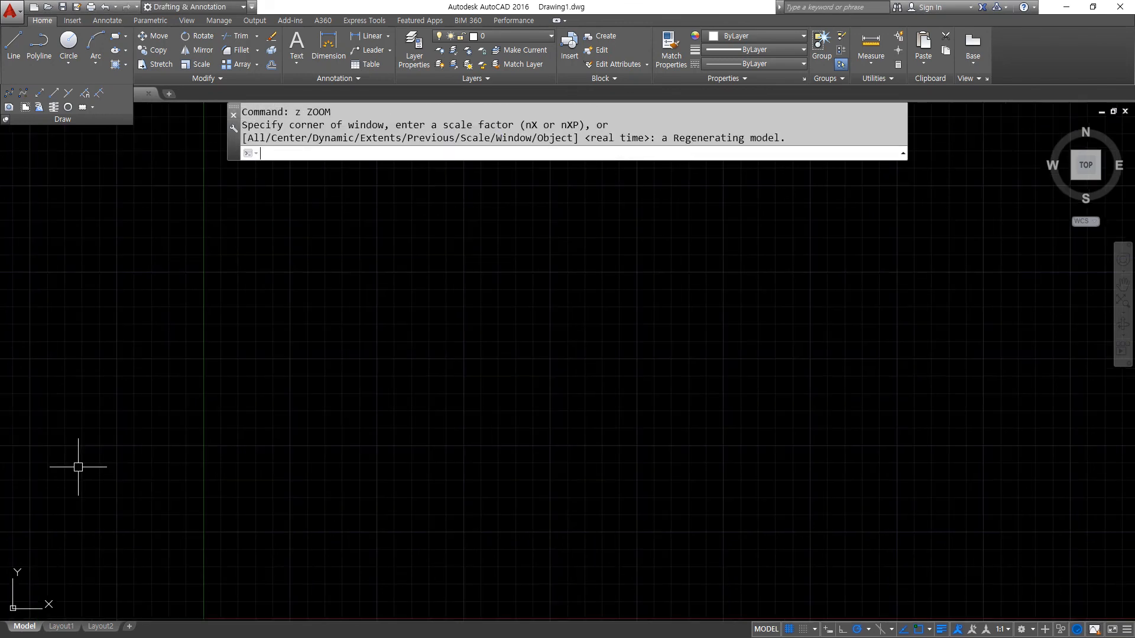
- Review the POLygon entry in the Notepad notes and return to AutoCAD
key(alt+Tab)
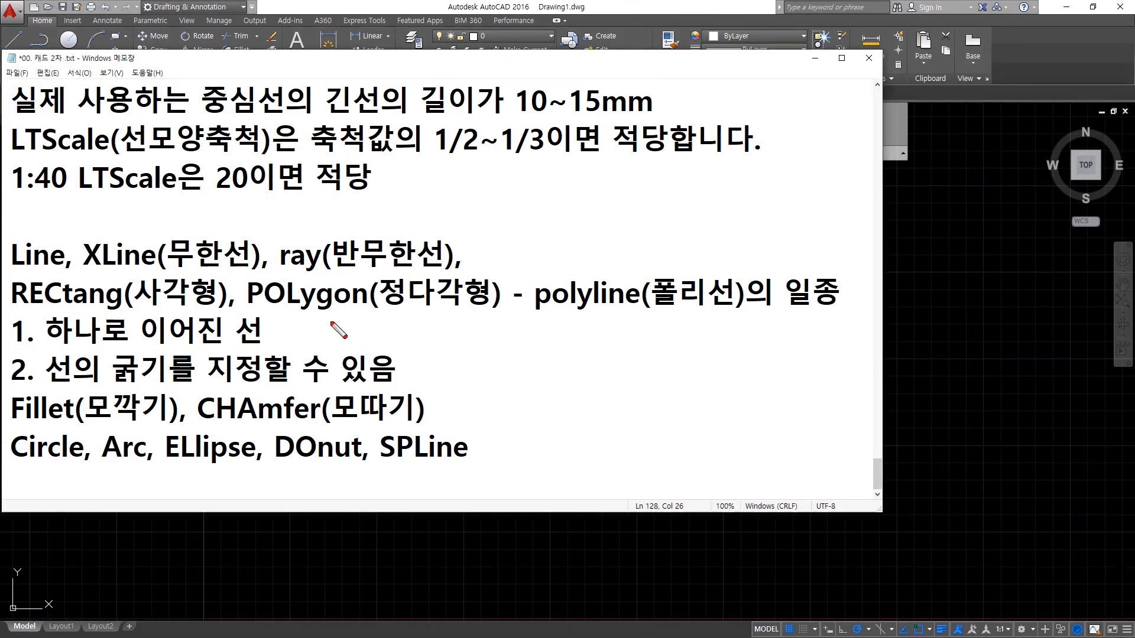
mouse_move(264, 311)
mouse_down()
mouse_move(490, 313)
mouse_move(492, 325)
mouse_move(279, 324)
mouse_up()
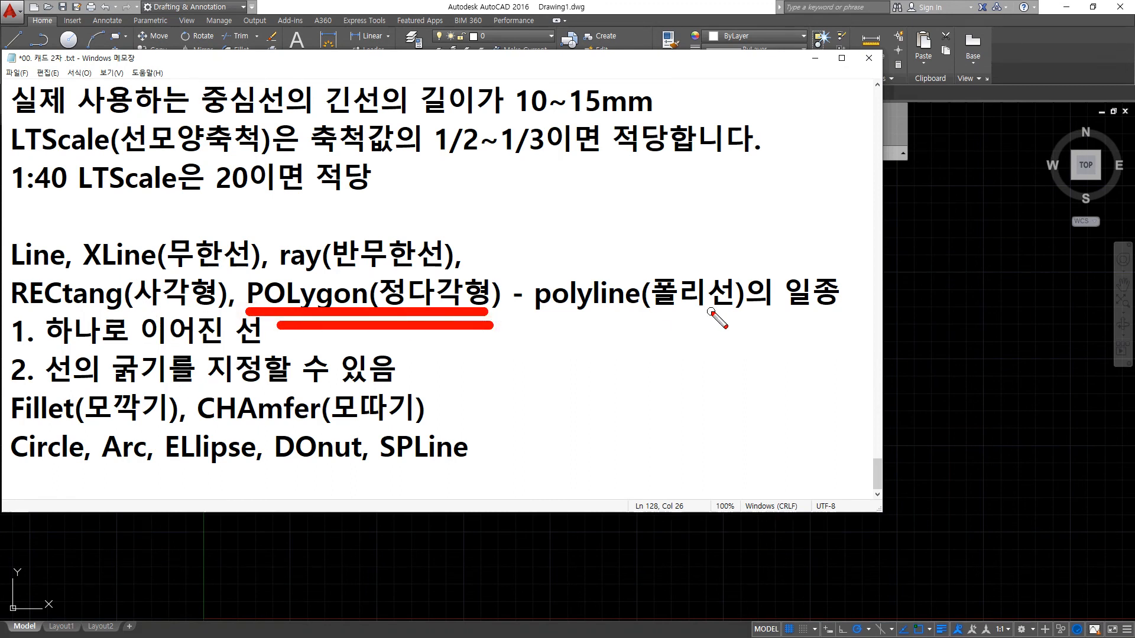
key(Escape)
click(988, 392)
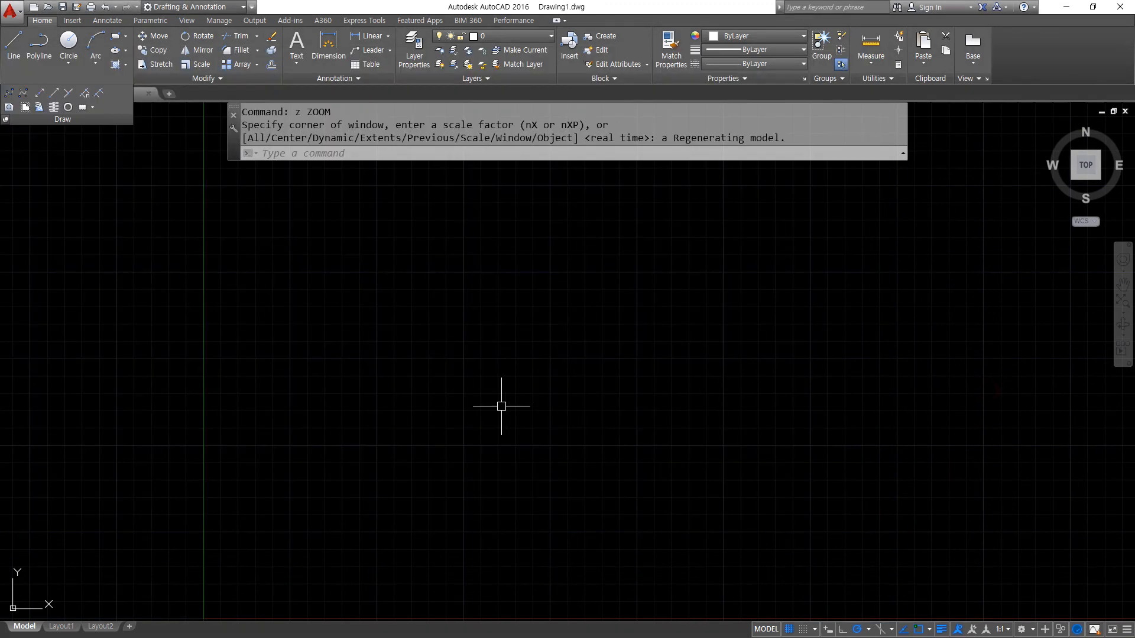
- Draw two separate circles side by side, each with radius 50
text(c)
key(Return)
click(378, 363)
text(50)
key(Return)
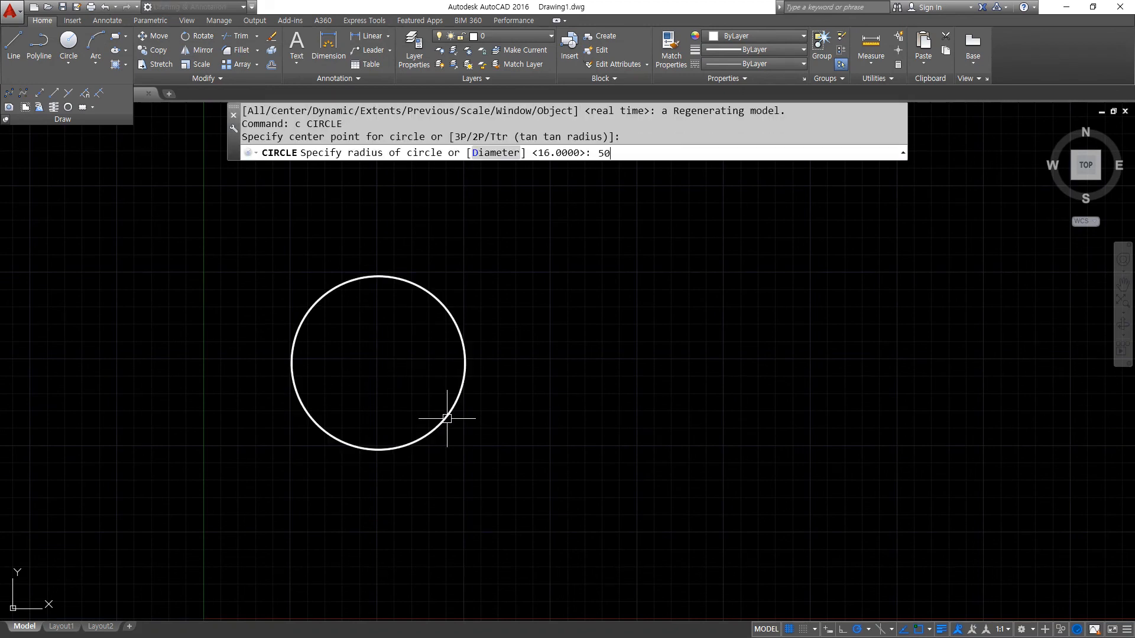
key(Return)
click(634, 364)
key(Return)
middle_drag(593, 443, 528, 446)
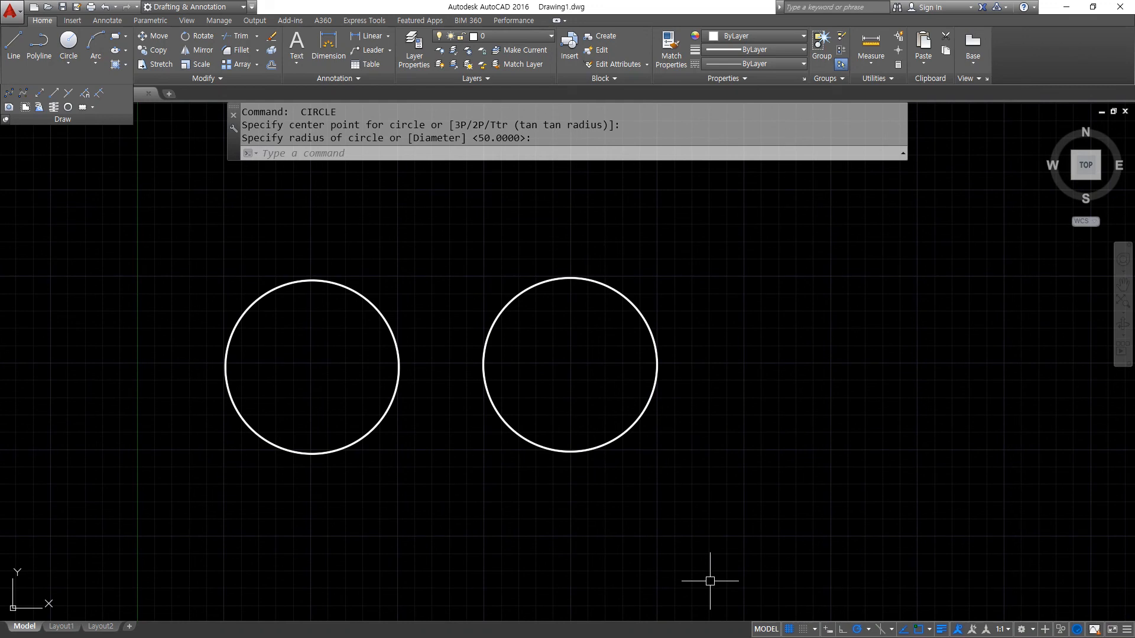
- Draw a 6-sided polygon centred on the left circle and inscribed in it, with its lower edge horizontal
key(alt+Tab)
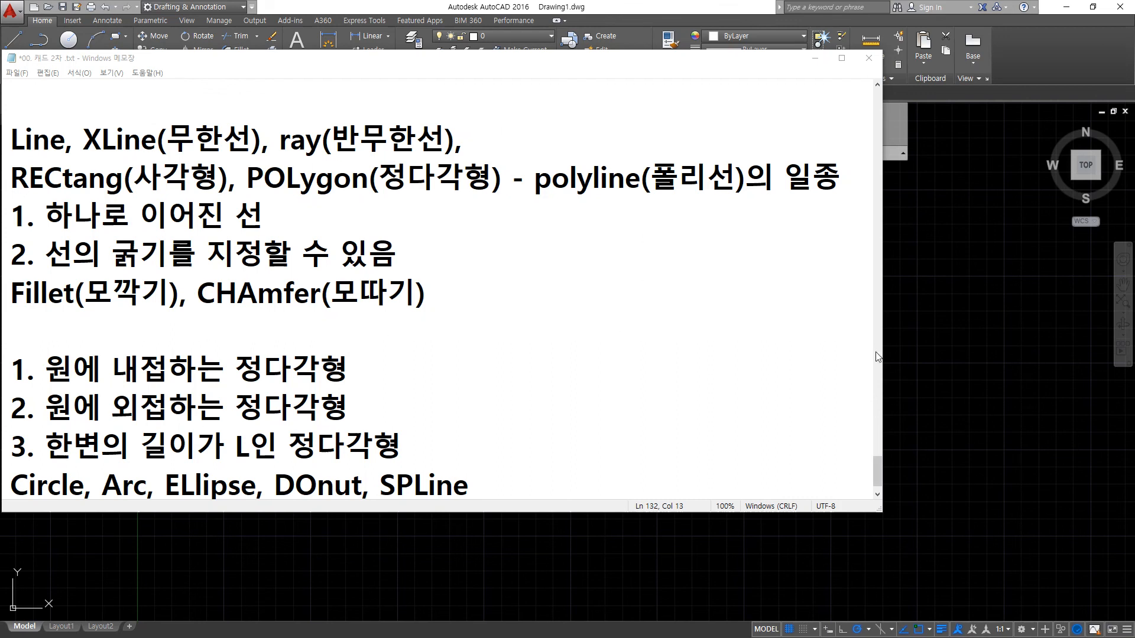
click(966, 328)
text(pol)
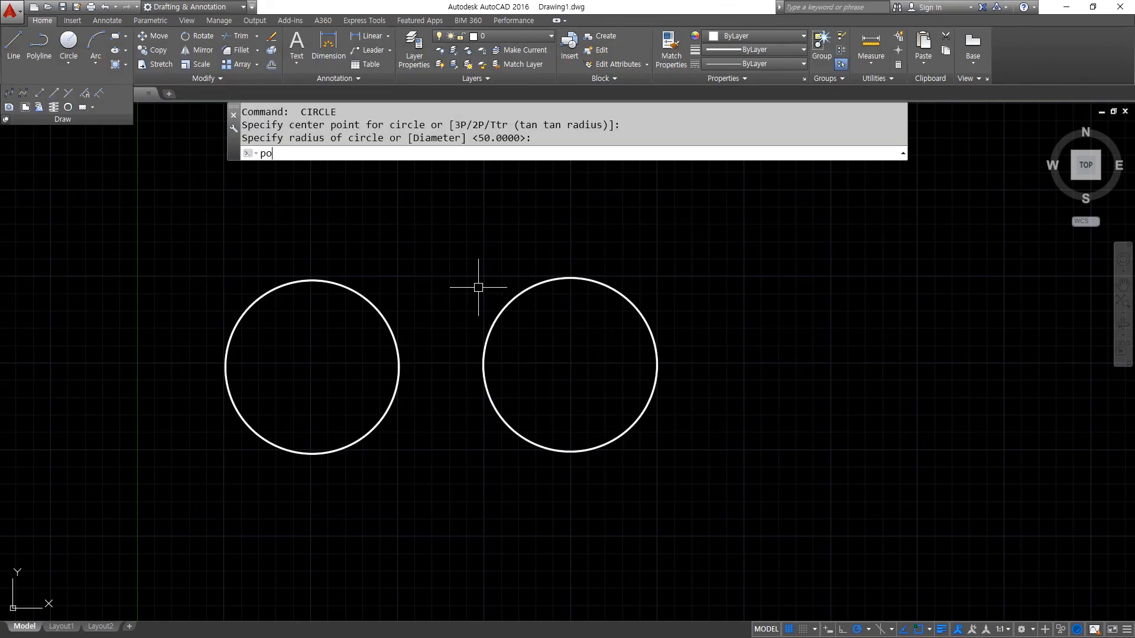
key(Return)
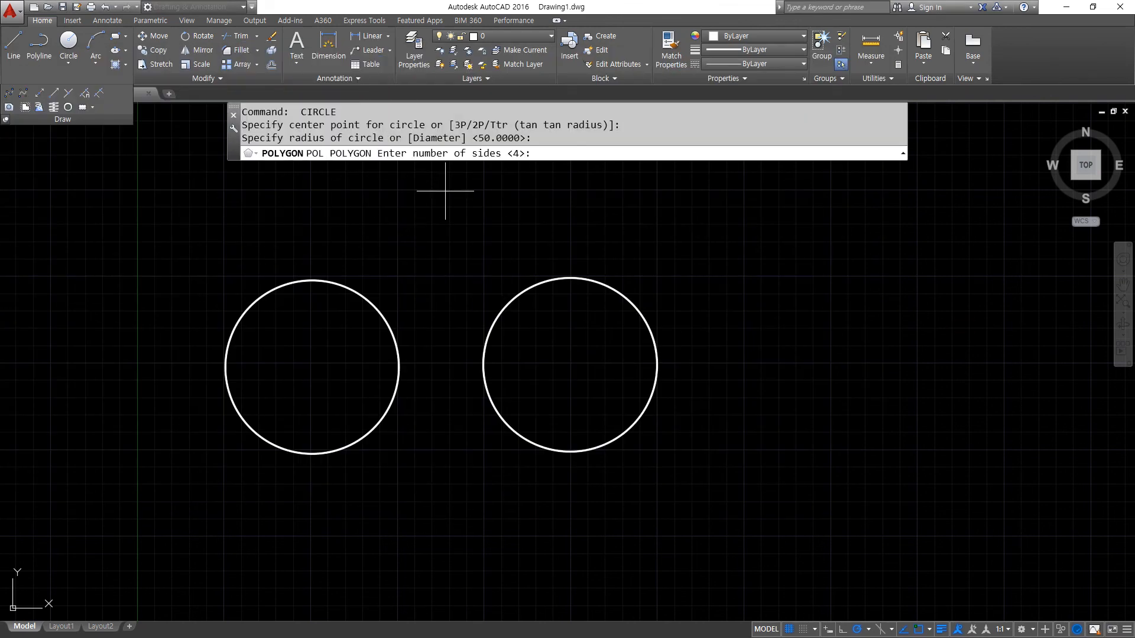
key(super+plus)
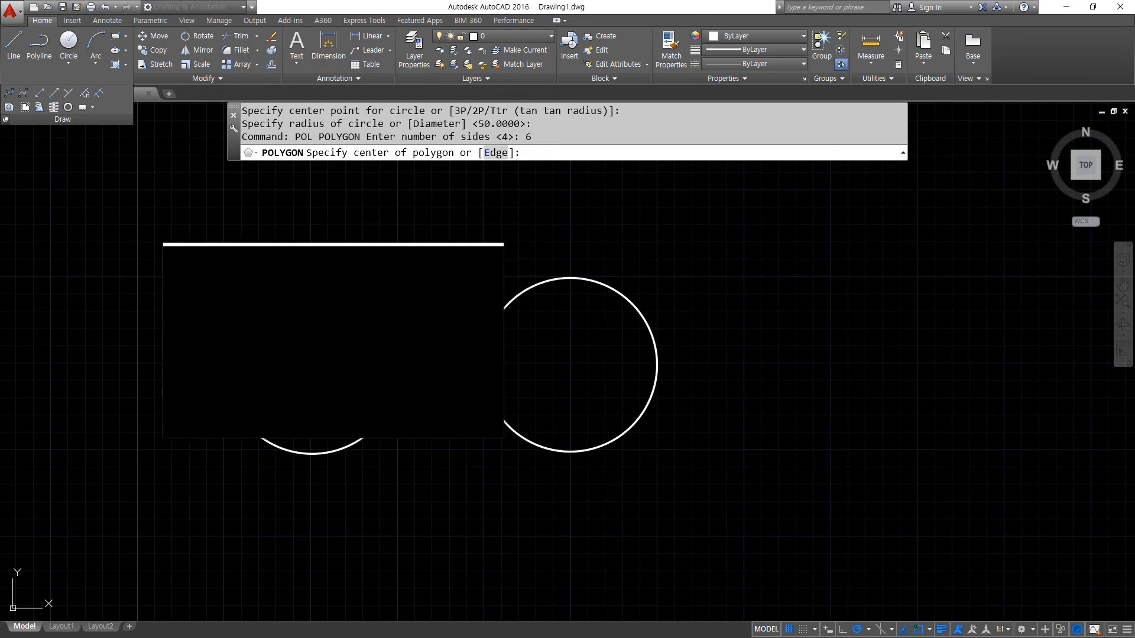
click(312, 367)
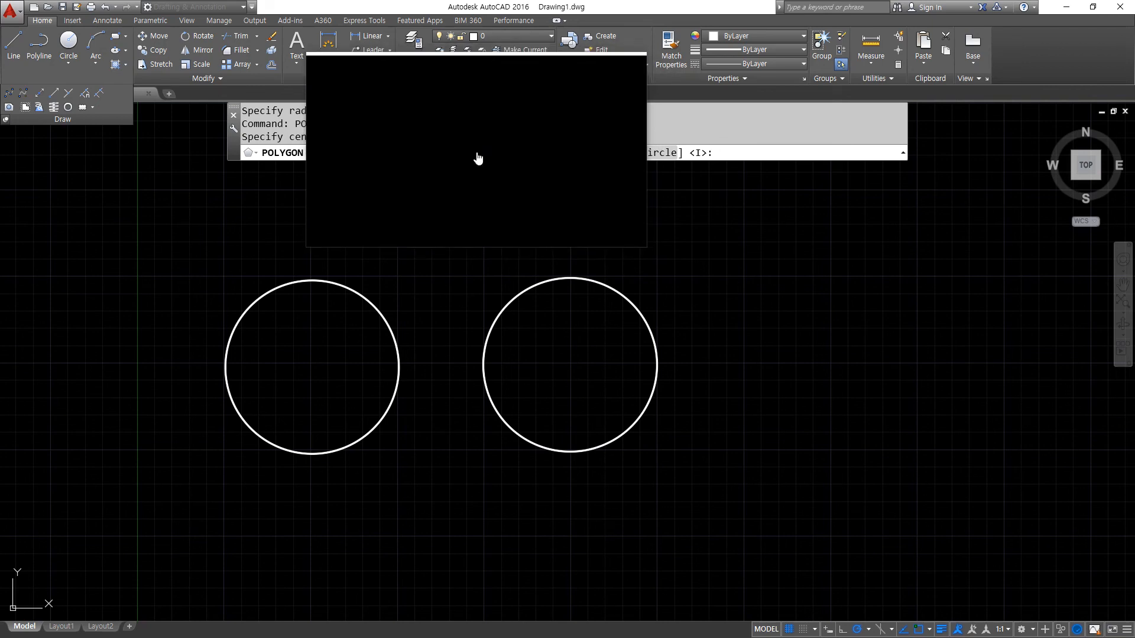
text(I)
key(Return)
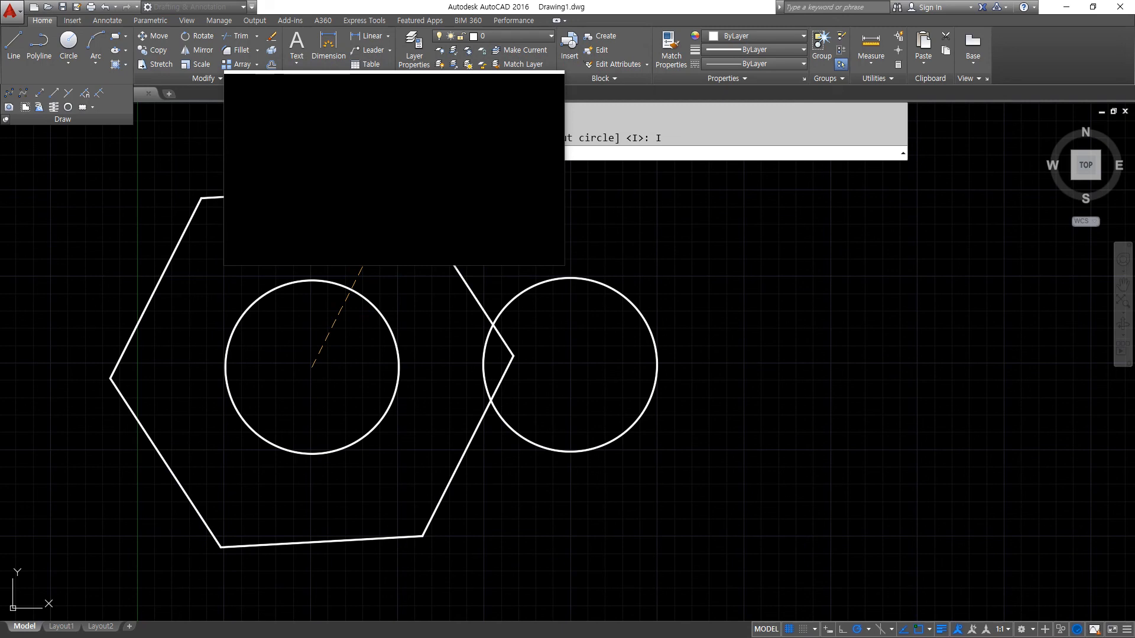
key(Return)
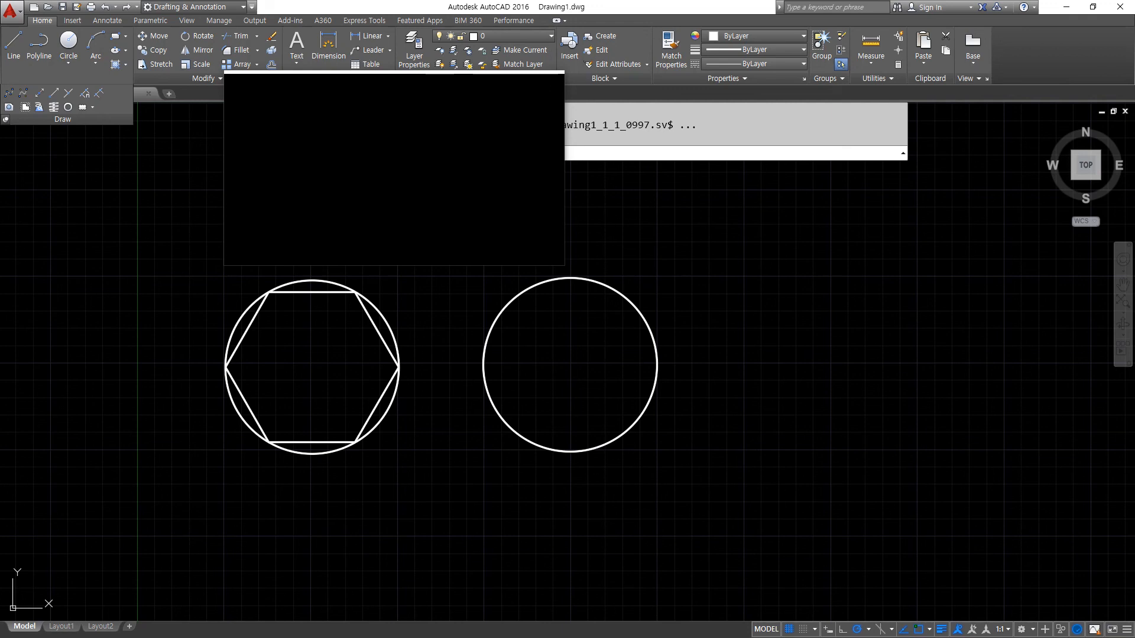
- Draw a 6-sided polygon centred on the right circle using the Circumscribed about circle option with radius 50
key(Return)
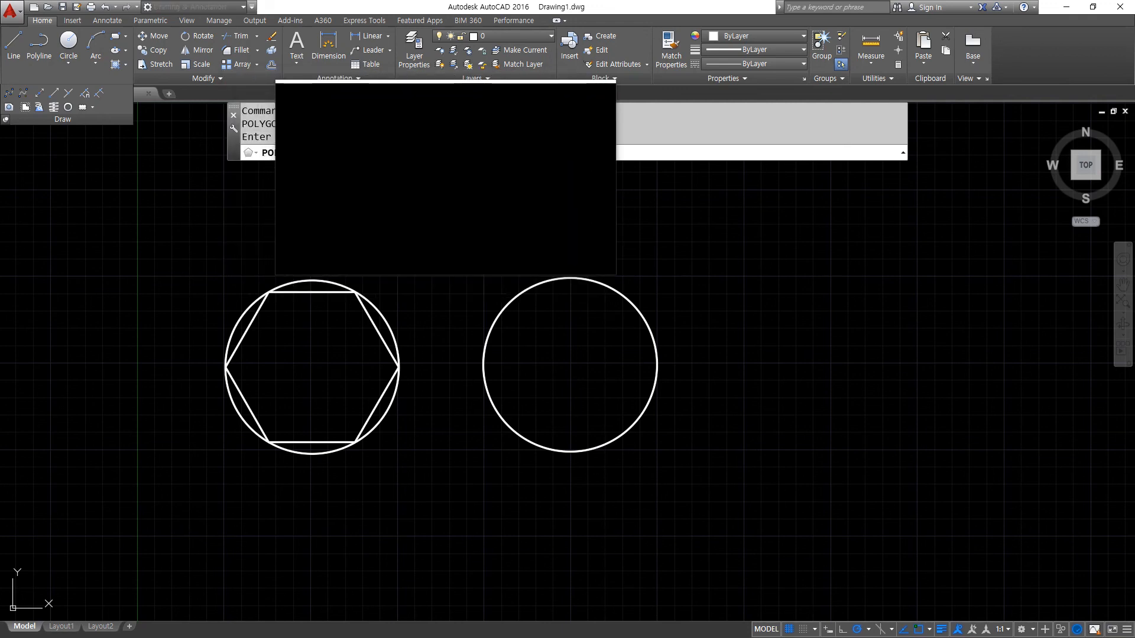
key(Return)
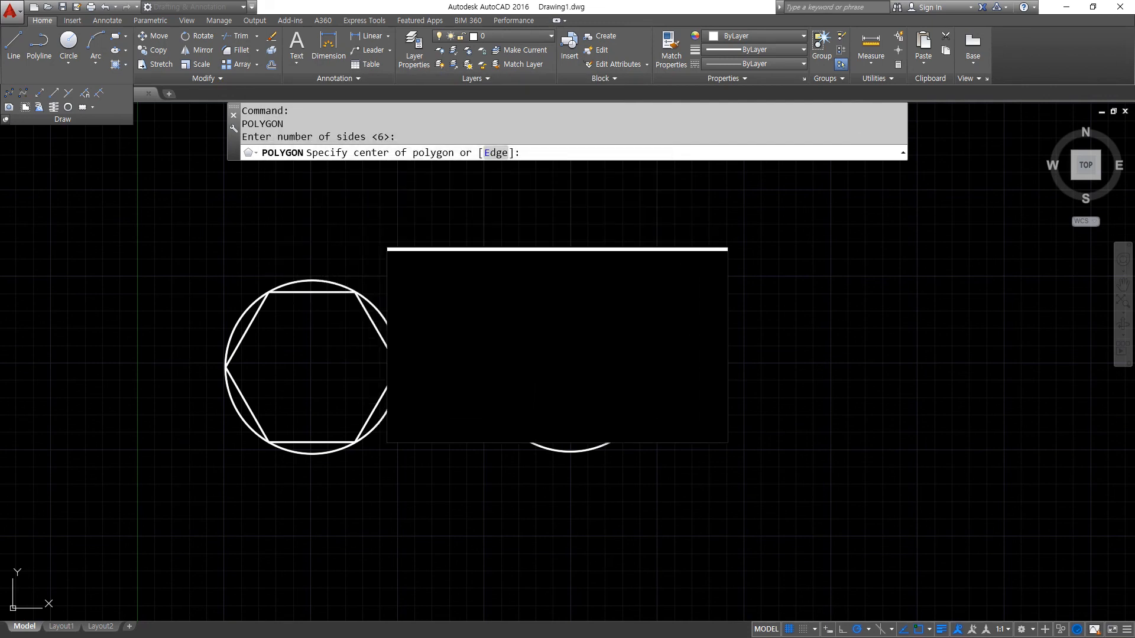
click(570, 365)
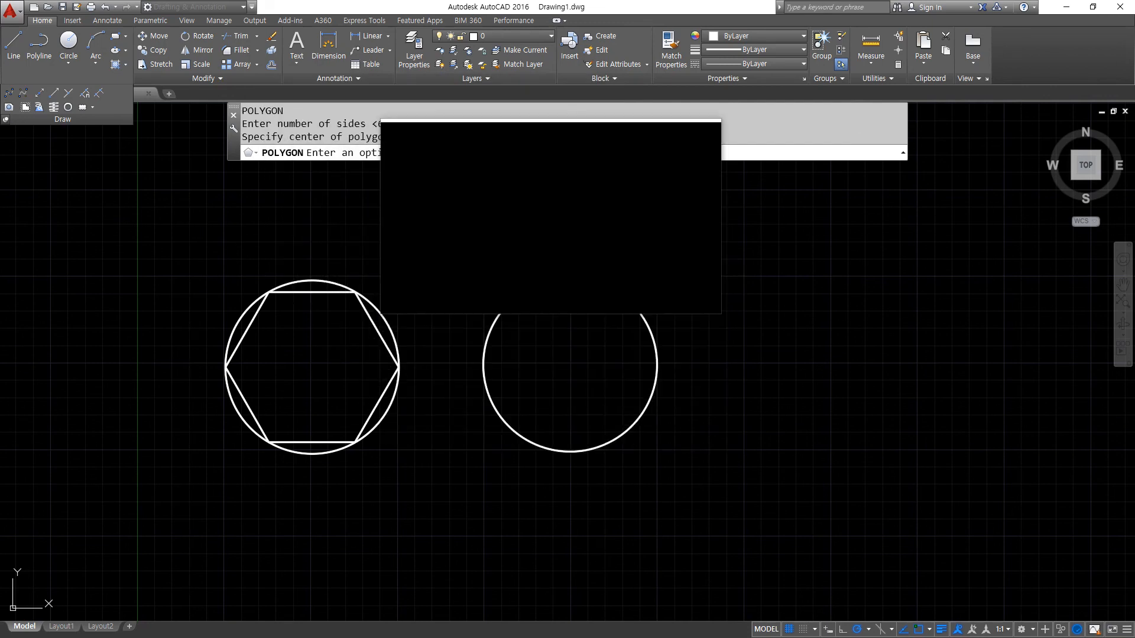
click(559, 155)
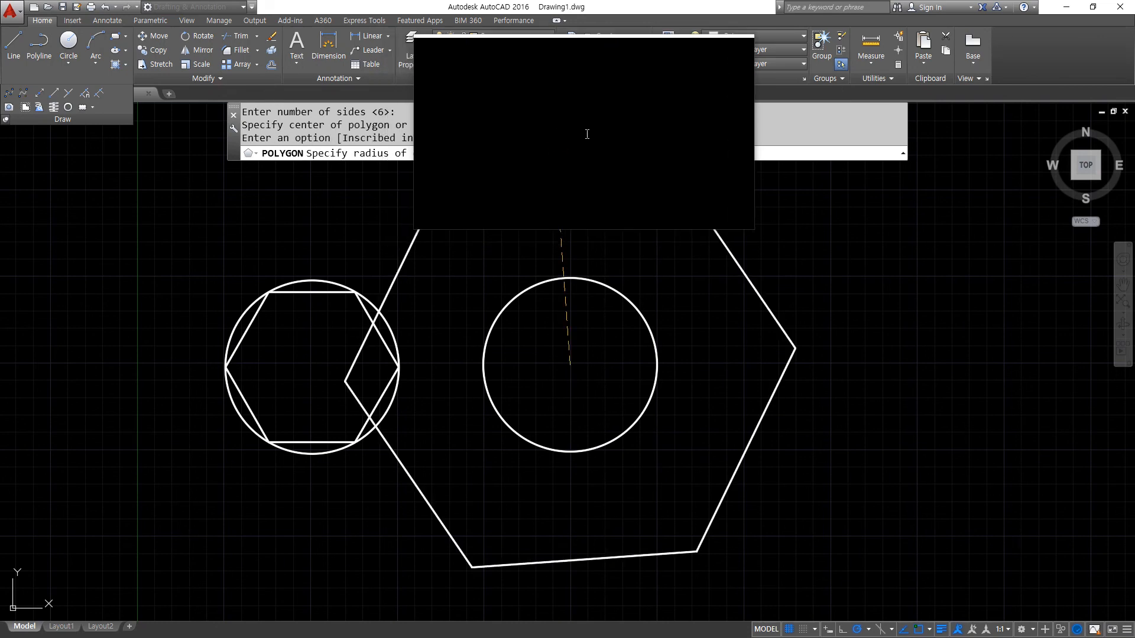
text(50)
key(Return)
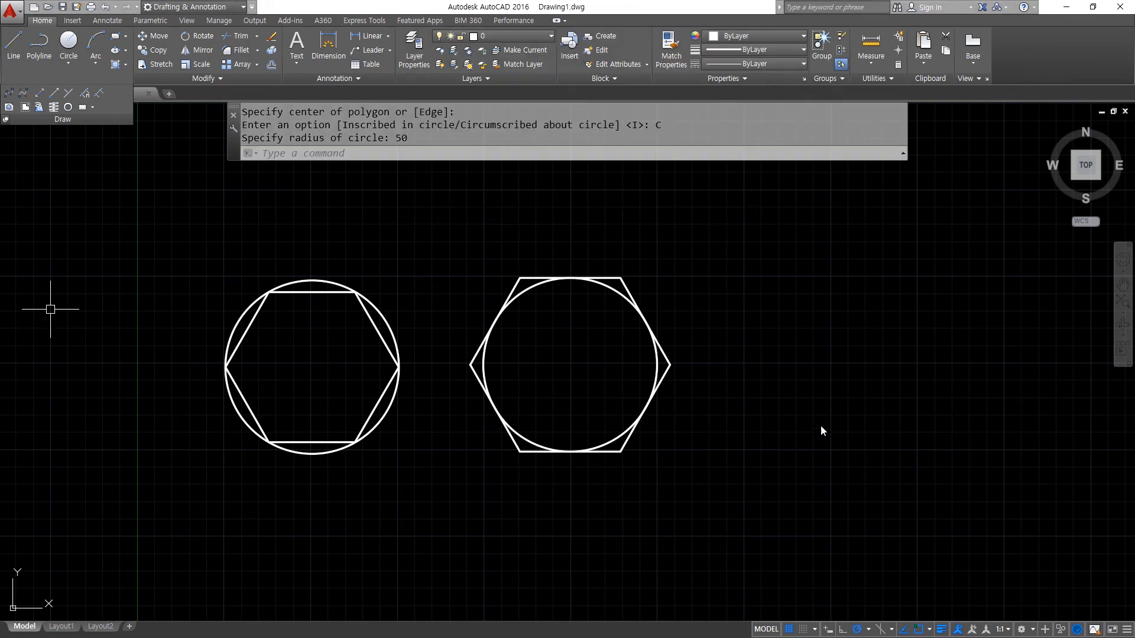
- Draw a third 6-sided polygon beside the circles using the Edge option, with a horizontal lower edge 50 long
middle_drag(849, 413, 735, 416)
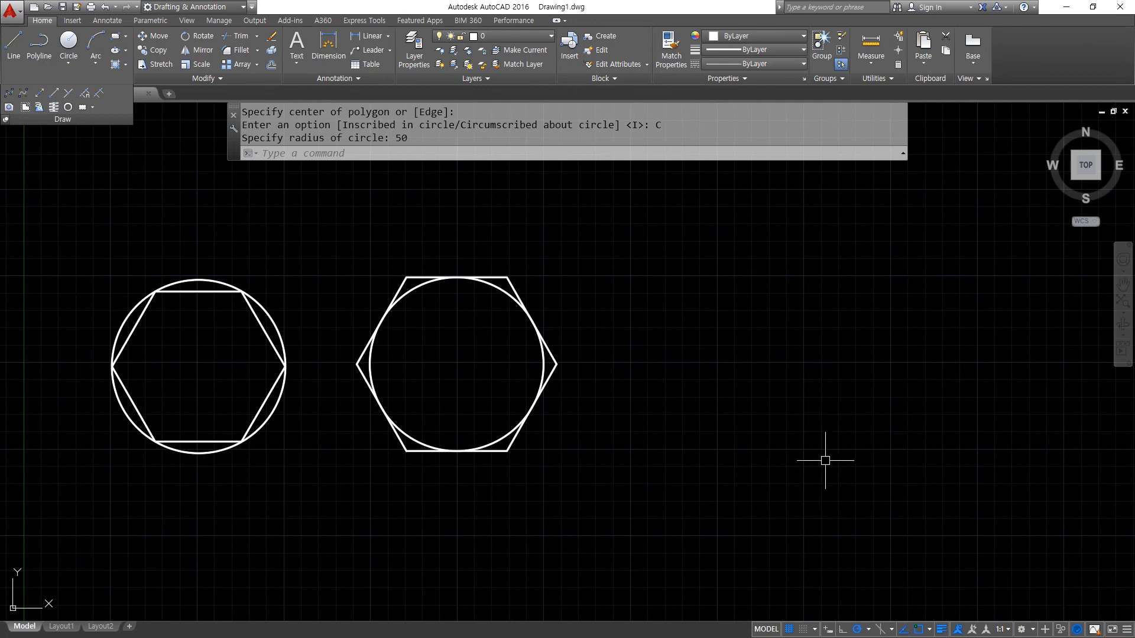
key(Return)
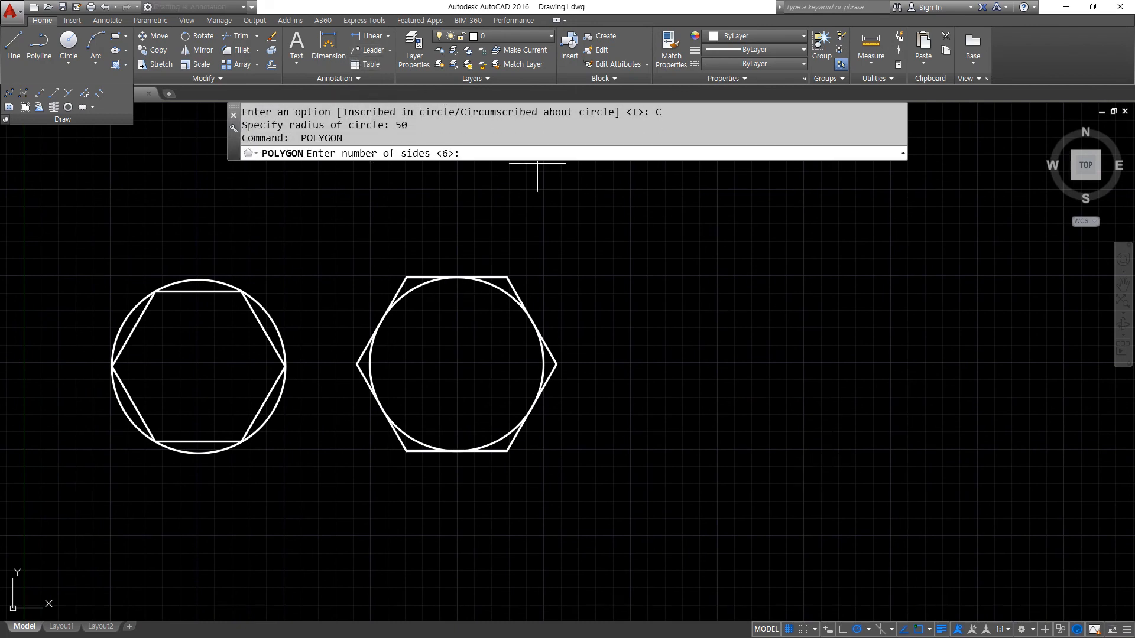
key(super+plus)
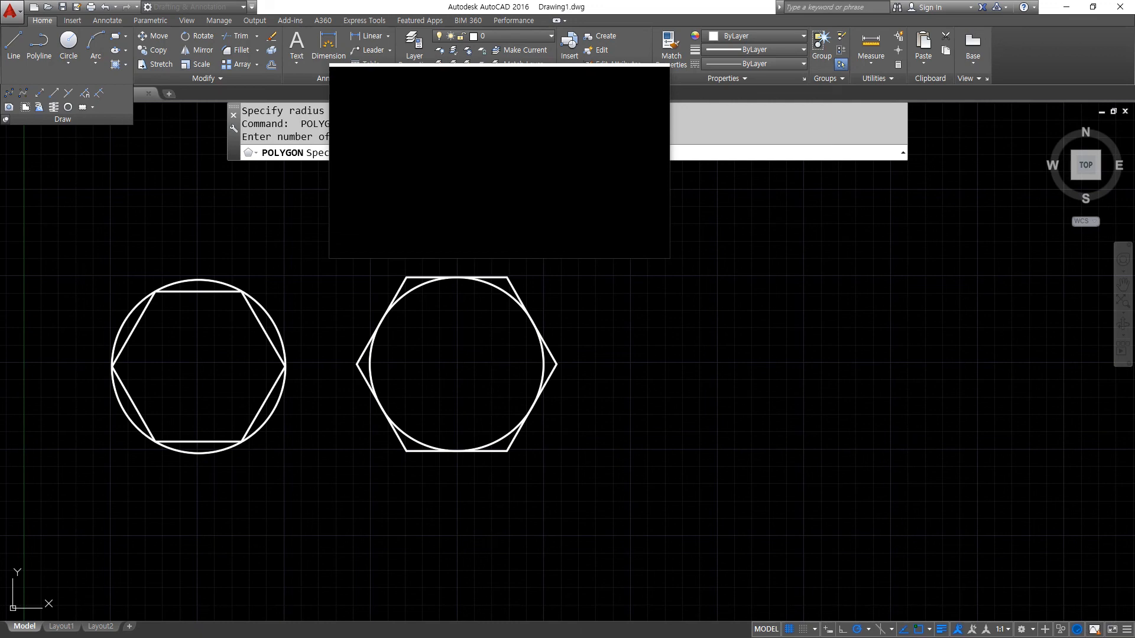
drag(502, 163, 497, 155)
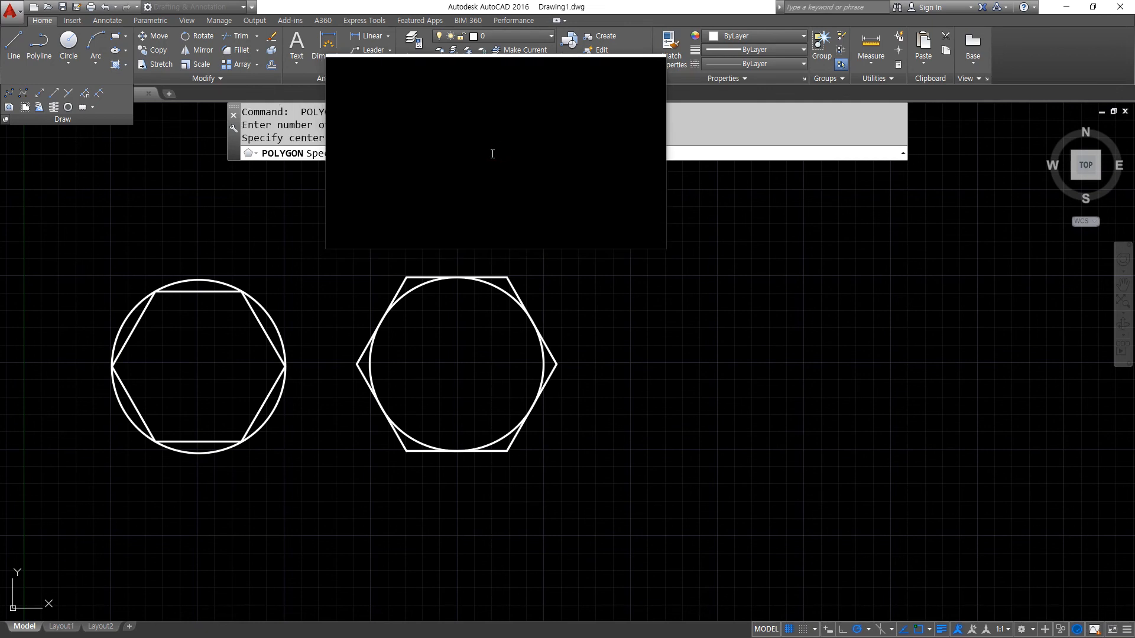
drag(496, 157, 378, 157)
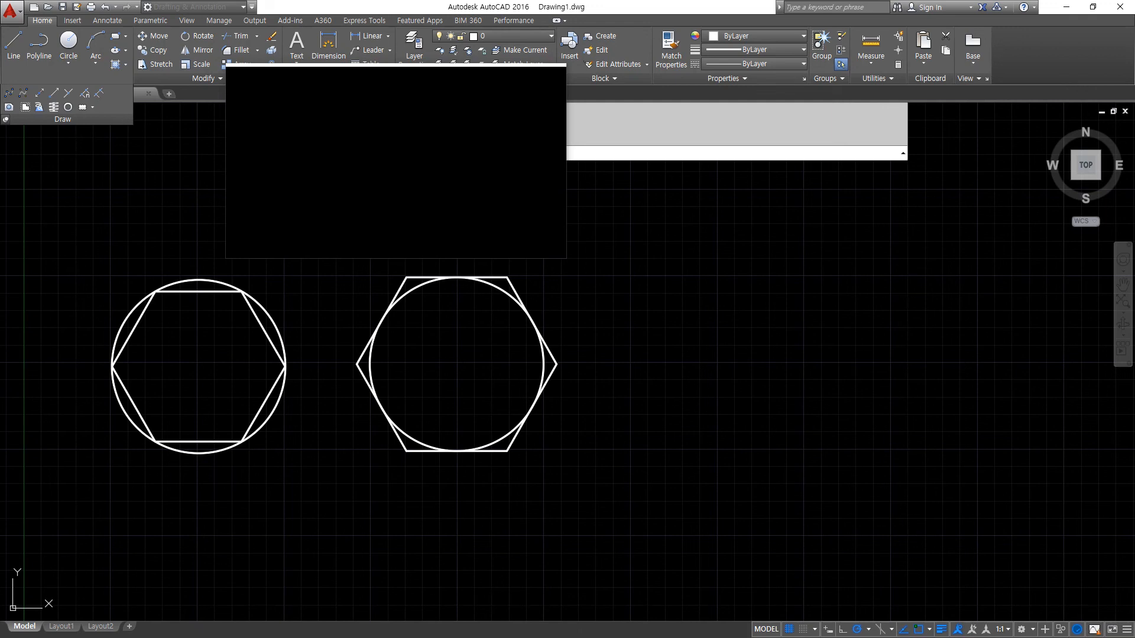
key(super+Escape)
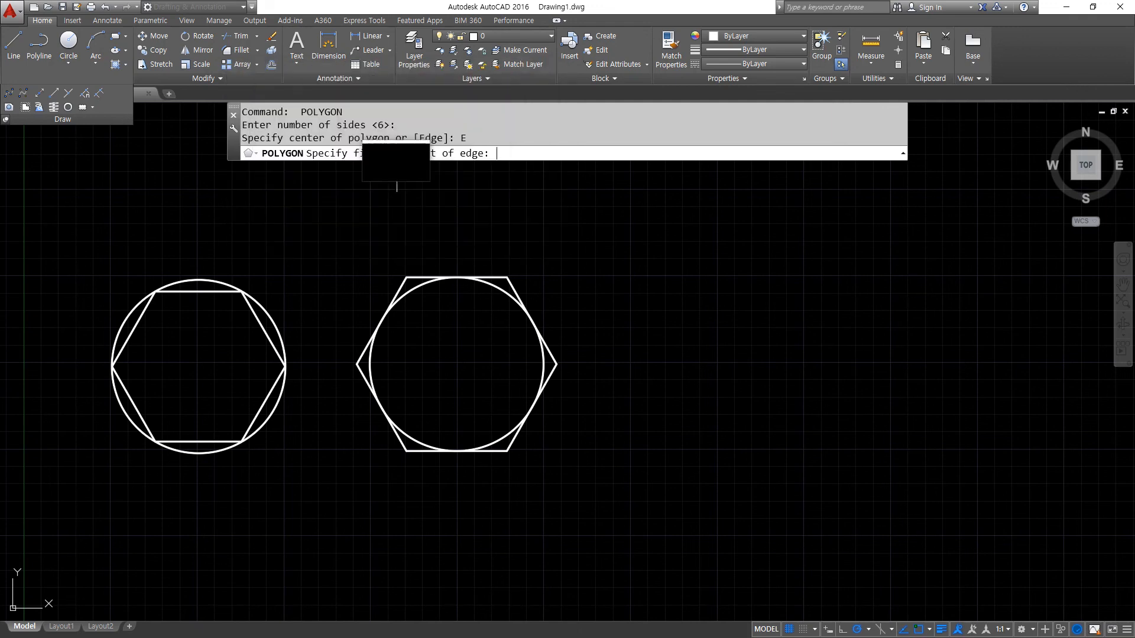
click(682, 442)
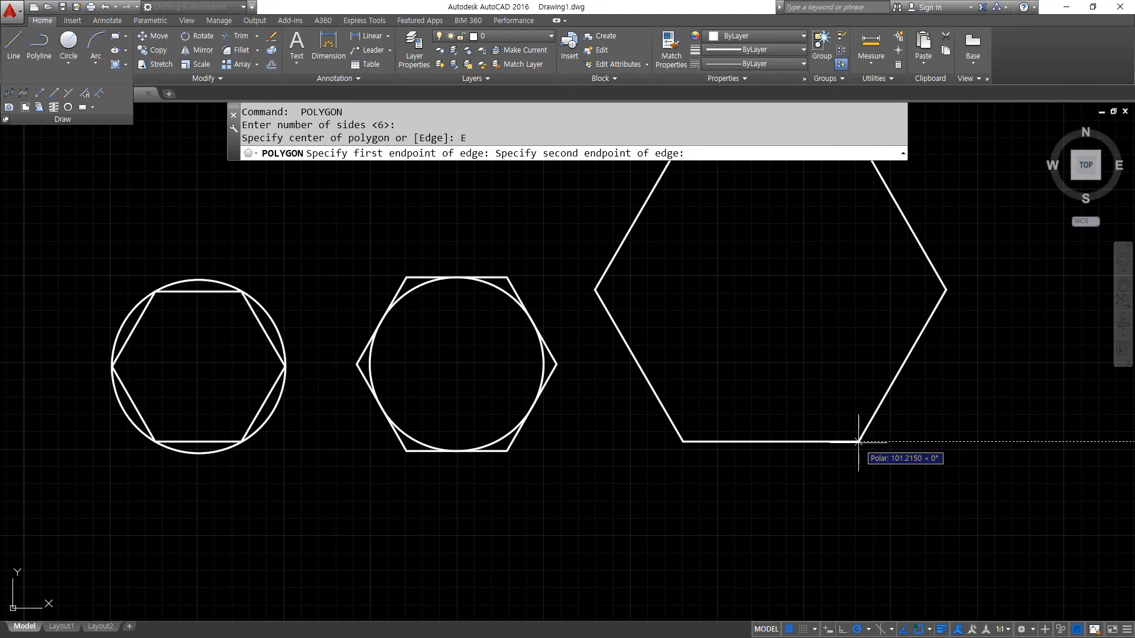
text(50)
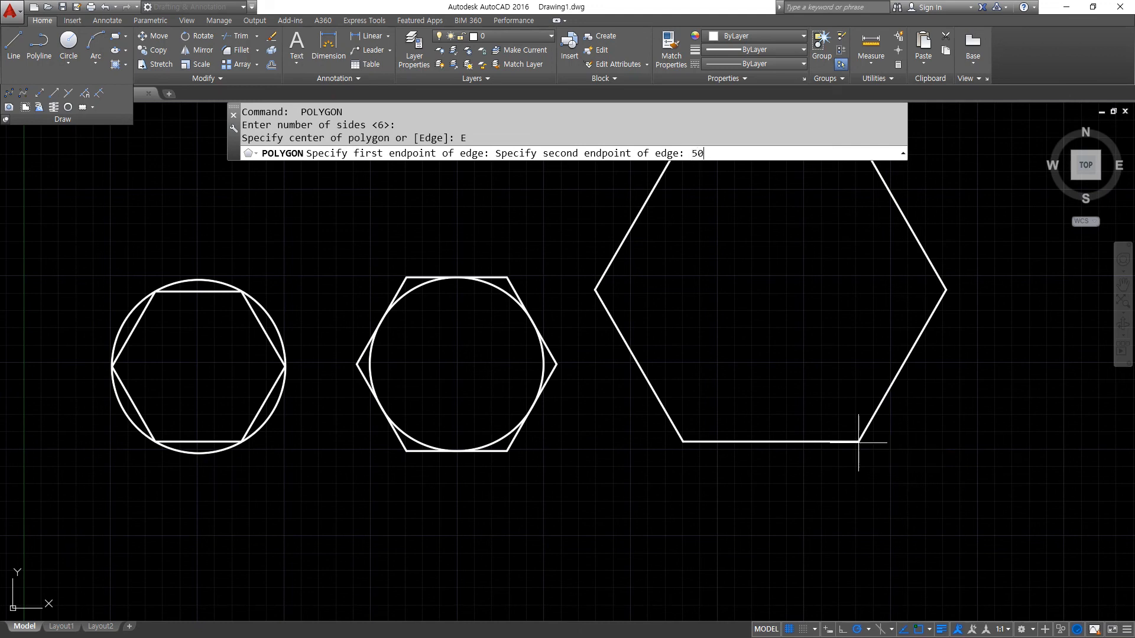
key(Return)
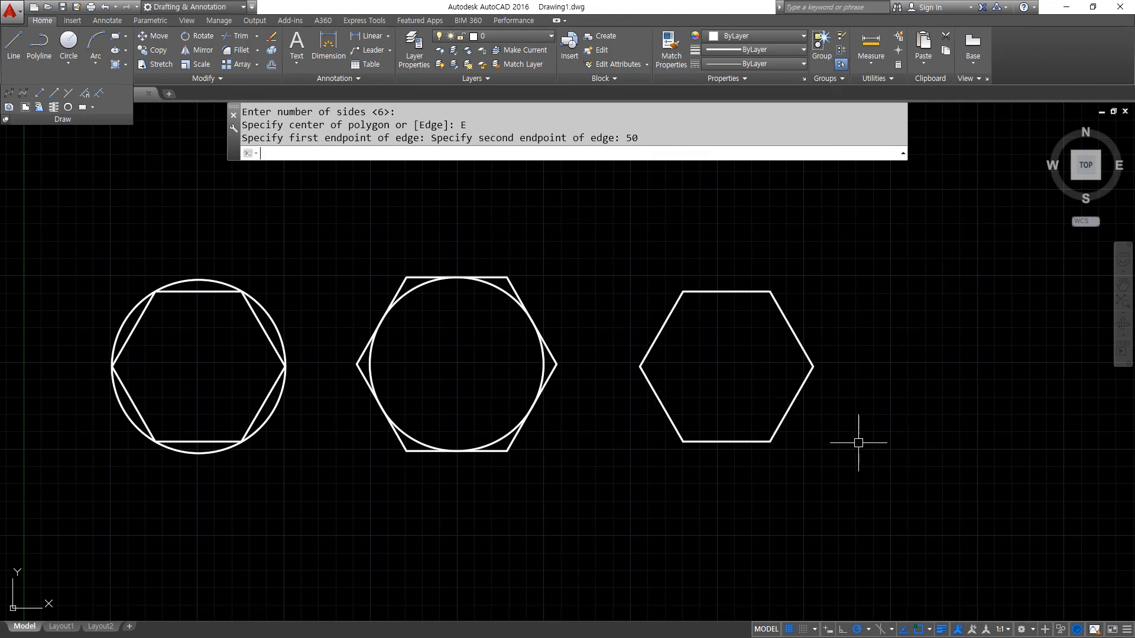